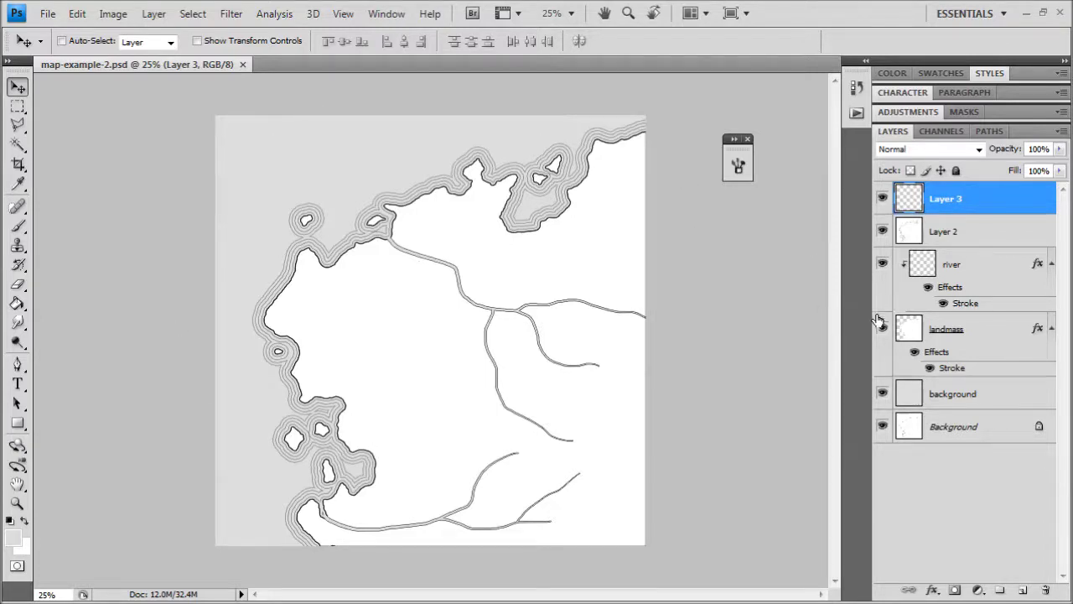
{"action": "left_click", "coordinate": [1009, 400]}
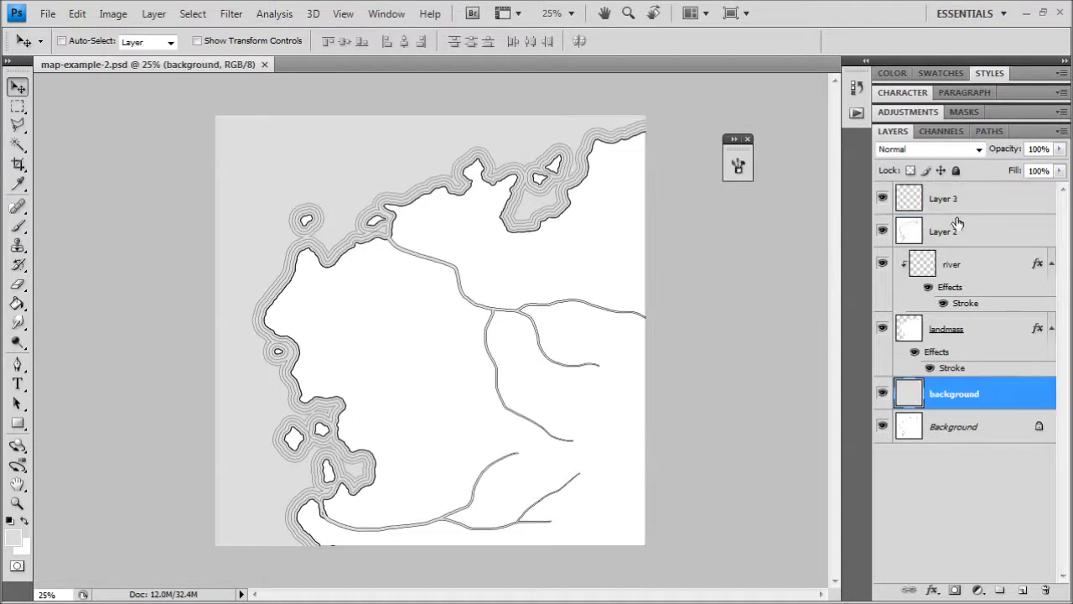
{"action": "left_click", "coordinate": [950, 199], "text": "shift"}
{"action": "left_click", "coordinate": [1003, 590]}
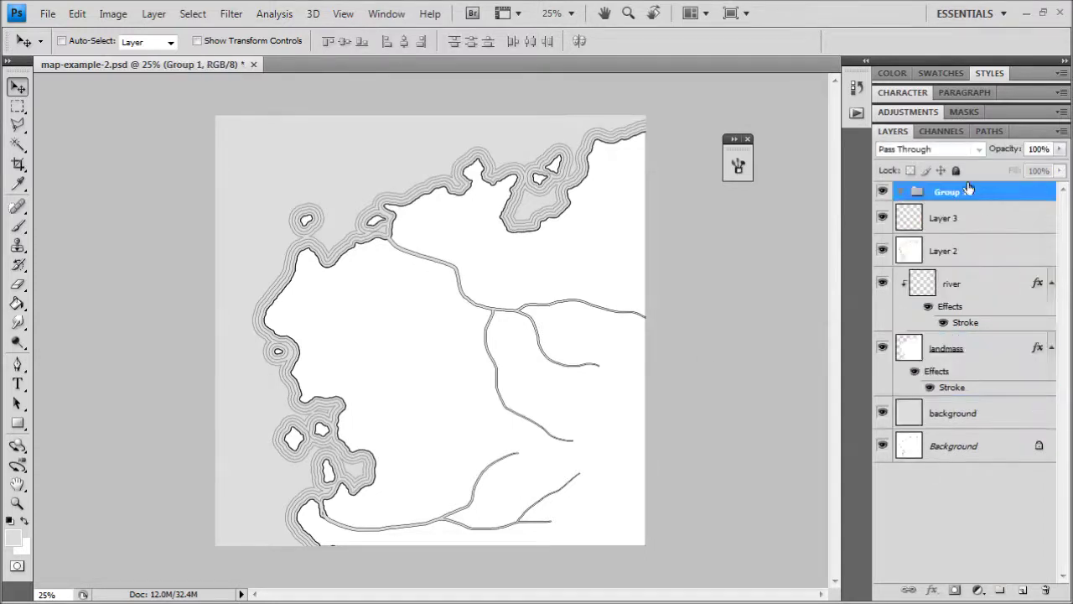
{"action": "key", "text": "ctrl+z"}
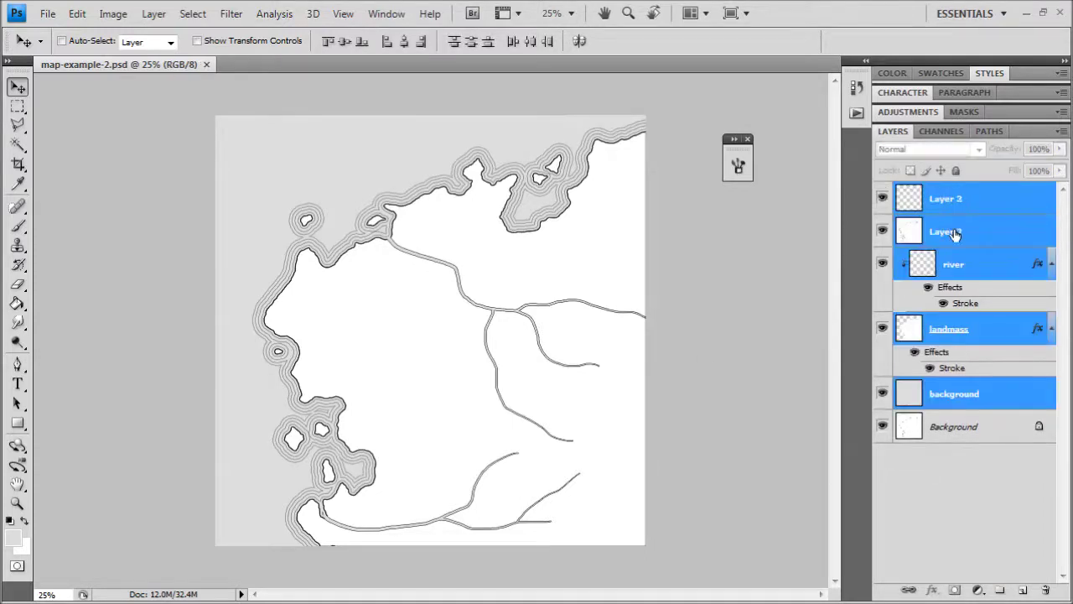
Step: Group all layers from background up to Layer 3, leaving out the locked Background, and name the group "part 1"
{"action": "left_click", "coordinate": [964, 390]}
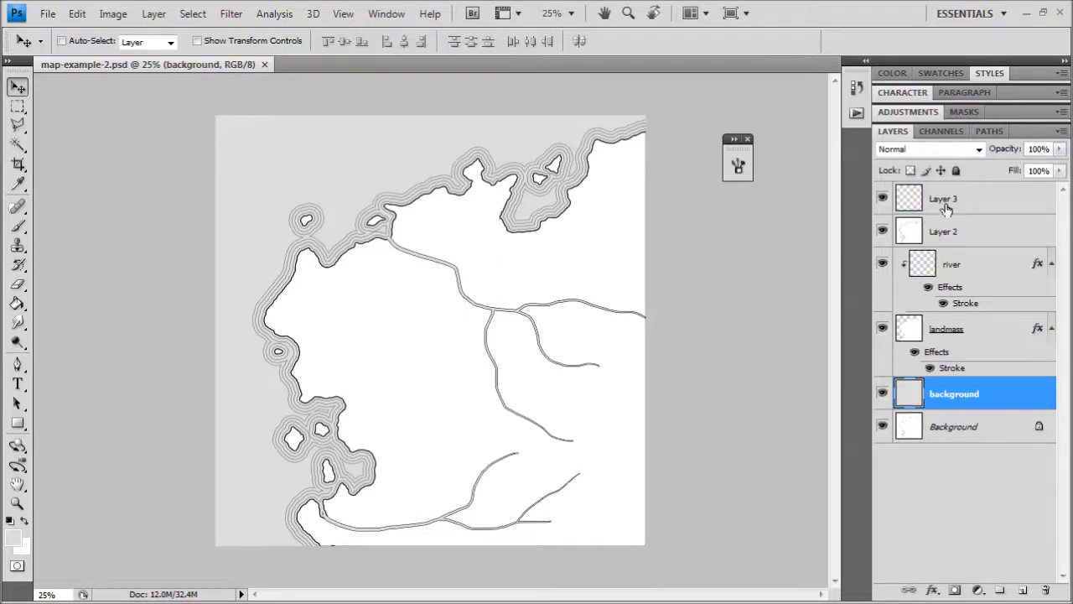
{"action": "left_click", "coordinate": [945, 200], "text": "shift"}
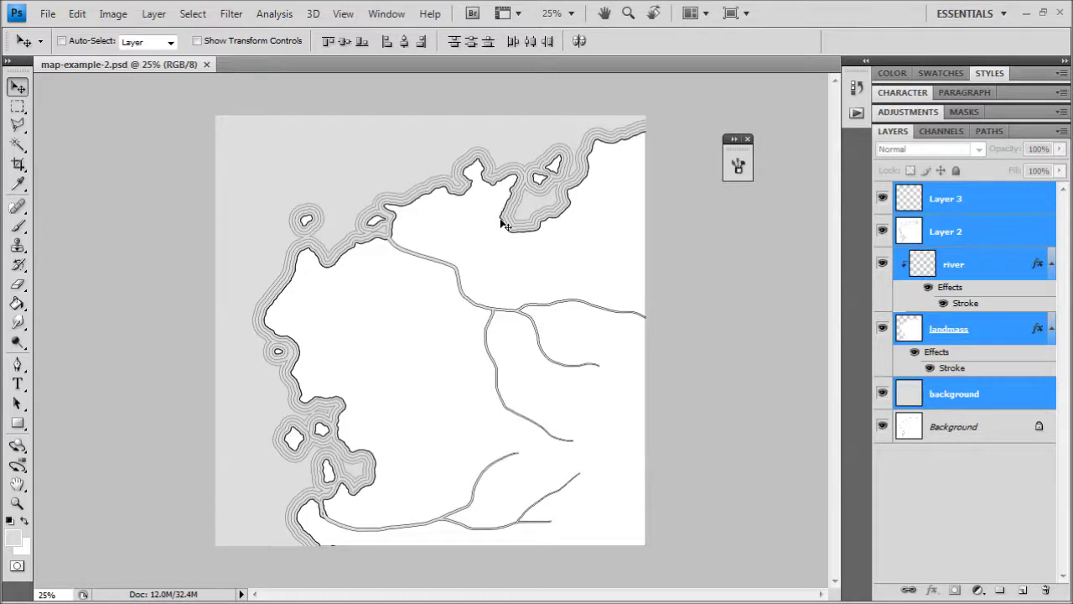
{"action": "key", "text": "ctrl+g"}
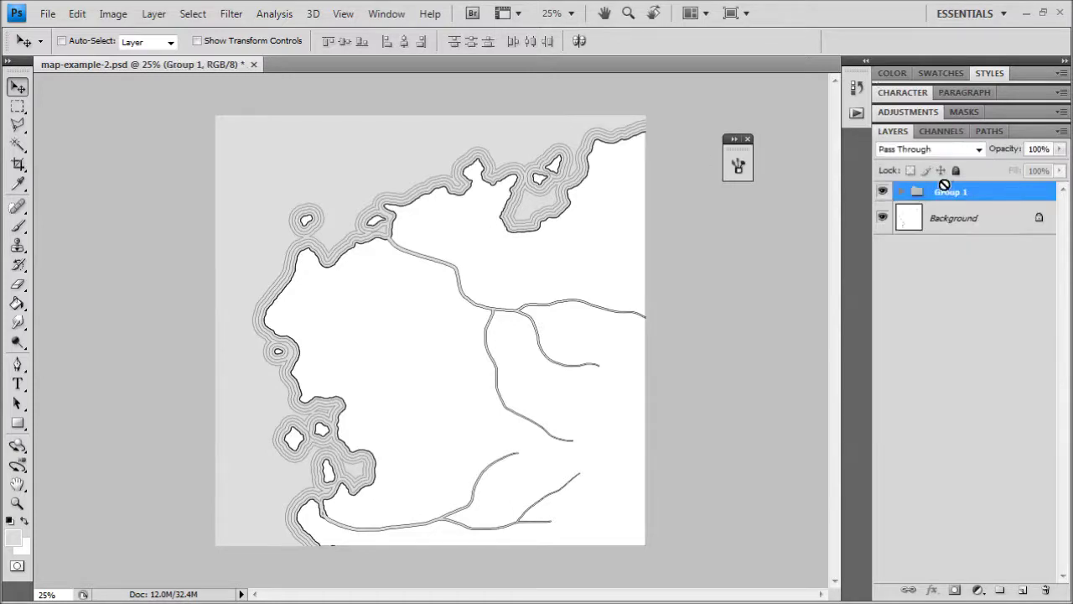
{"action": "left_click", "coordinate": [901, 192]}
{"action": "left_click", "coordinate": [901, 192]}
{"action": "double_click", "coordinate": [947, 195]}
{"action": "type", "text": "part 1"}
{"action": "key", "text": "Return"}
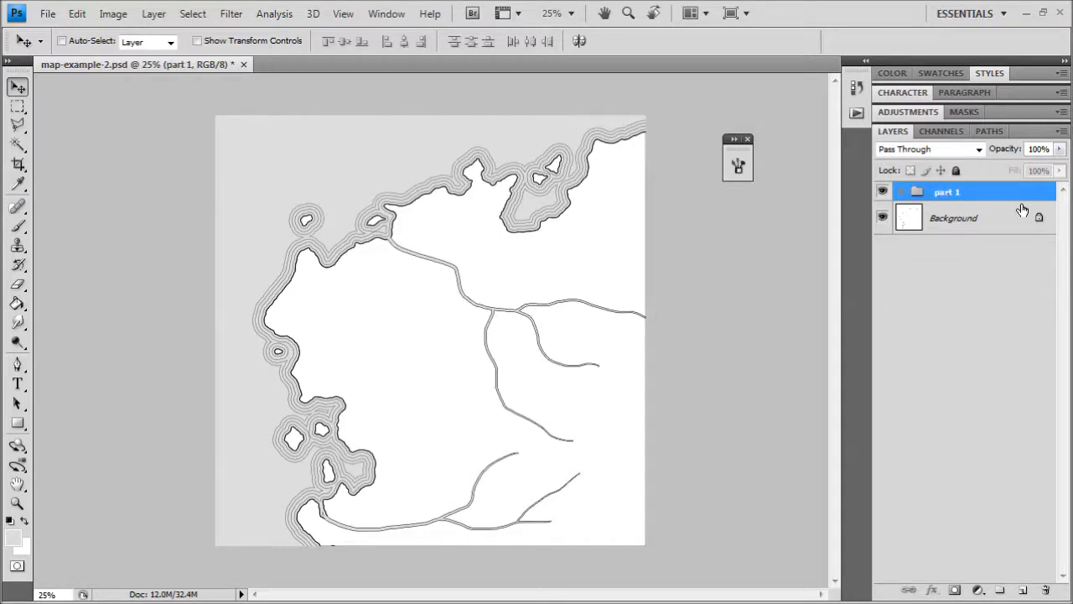
Step: Check the contents of the part 1 group and switch its visibility off and on to compare the map with the base outline
{"action": "left_click", "coordinate": [899, 193]}
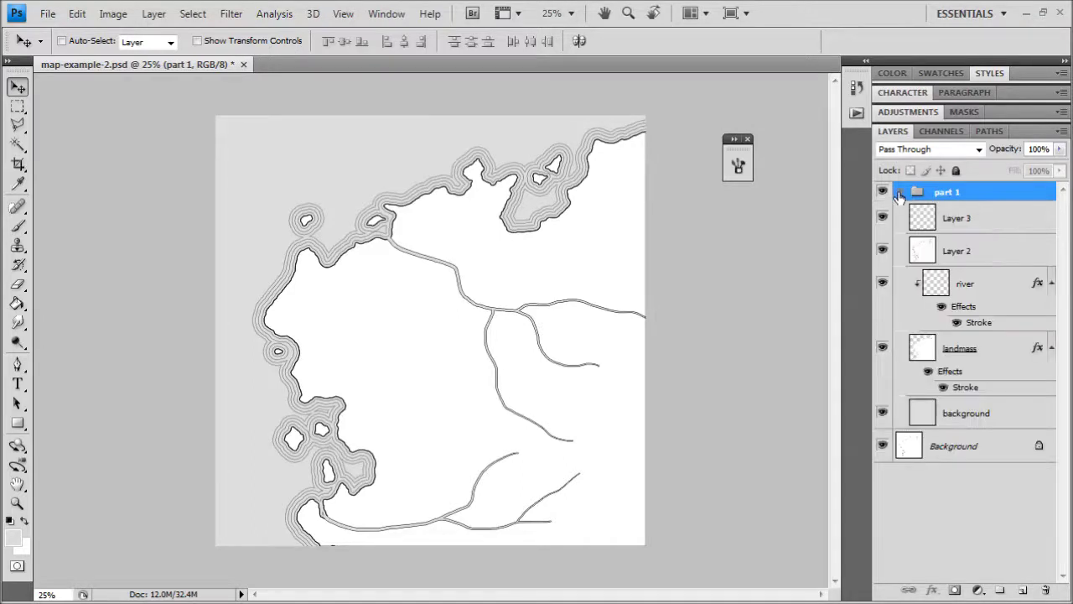
{"action": "left_click", "coordinate": [900, 192]}
{"action": "left_click", "coordinate": [882, 192]}
{"action": "left_click", "coordinate": [882, 192]}
{"action": "left_click", "coordinate": [882, 192]}
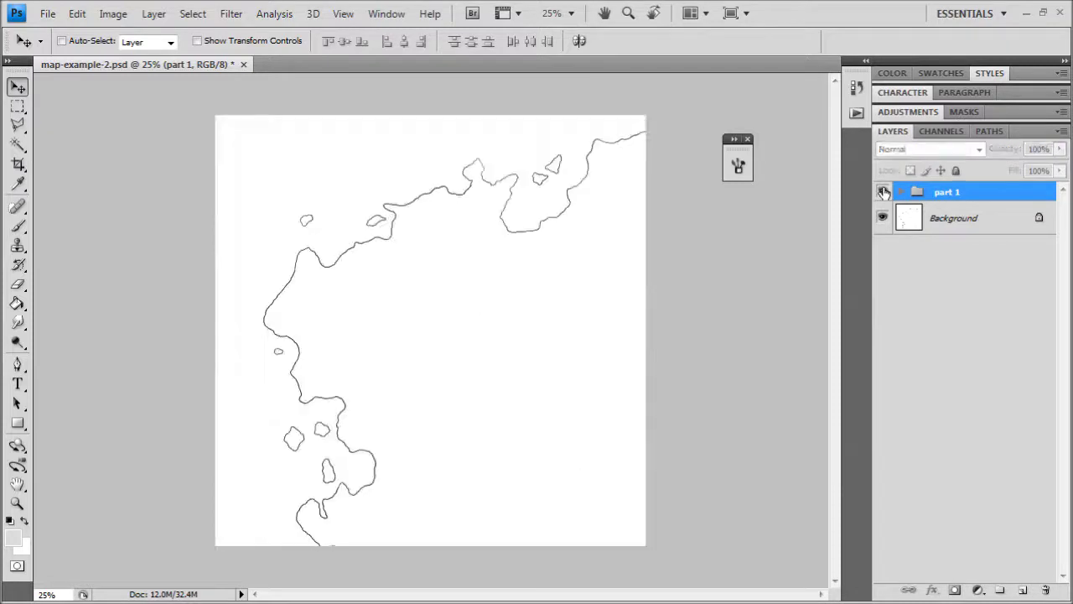
{"action": "left_click", "coordinate": [883, 192]}
{"action": "left_click", "coordinate": [883, 192]}
{"action": "left_click", "coordinate": [883, 192]}
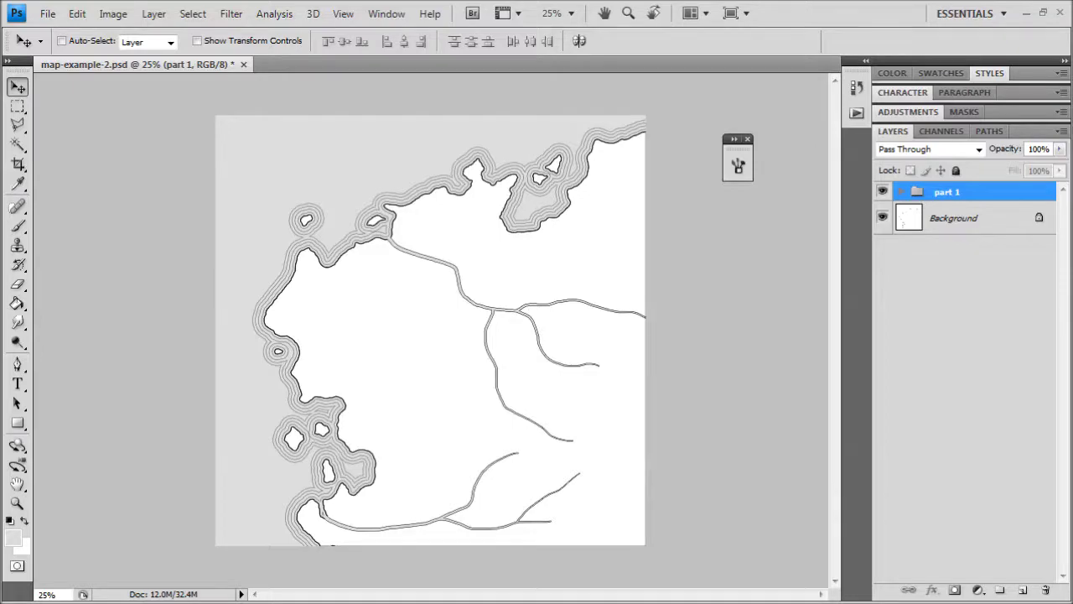
Step: Switch to the browser, examine how forests, mountains and marshes are drawn on the Beleriand reference map, and return to Photoshop
{"action": "key", "text": "alt+Tab"}
{"action": "scroll", "coordinate": [751, 409], "scroll_direction": "down", "scroll_amount": 4}
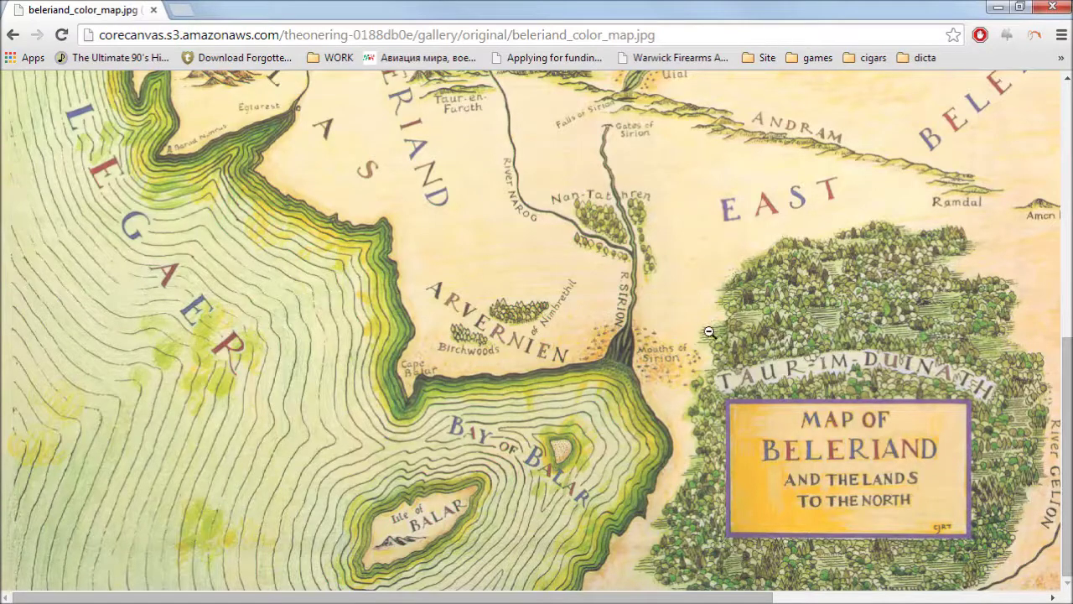
{"action": "scroll", "coordinate": [618, 350], "scroll_direction": "up", "scroll_amount": 4}
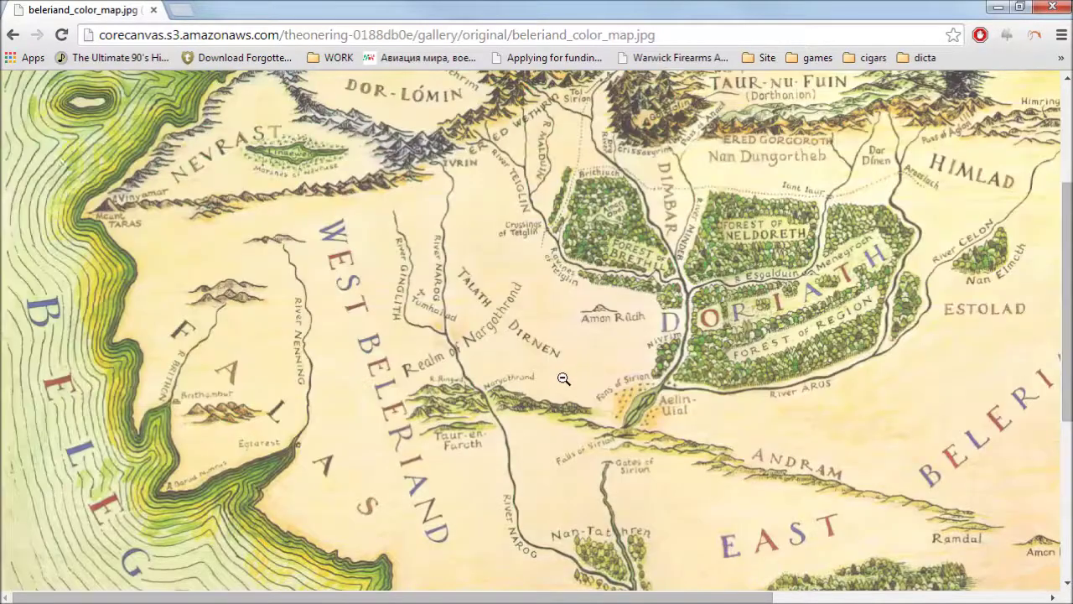
{"action": "scroll", "coordinate": [563, 379], "scroll_direction": "up", "scroll_amount": 1}
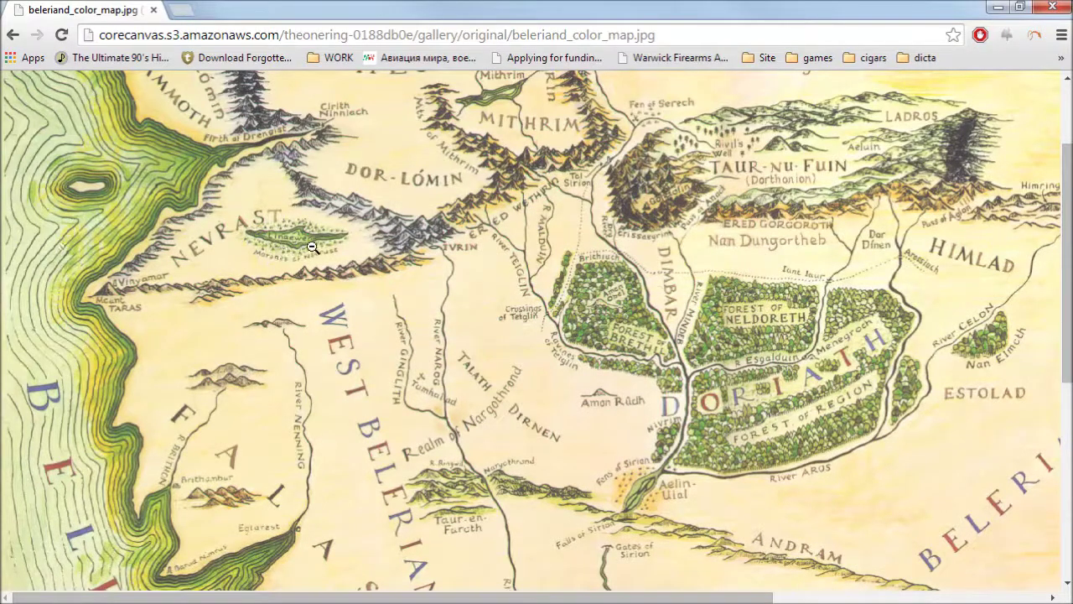
{"action": "scroll", "coordinate": [320, 294], "scroll_direction": "up", "scroll_amount": 2}
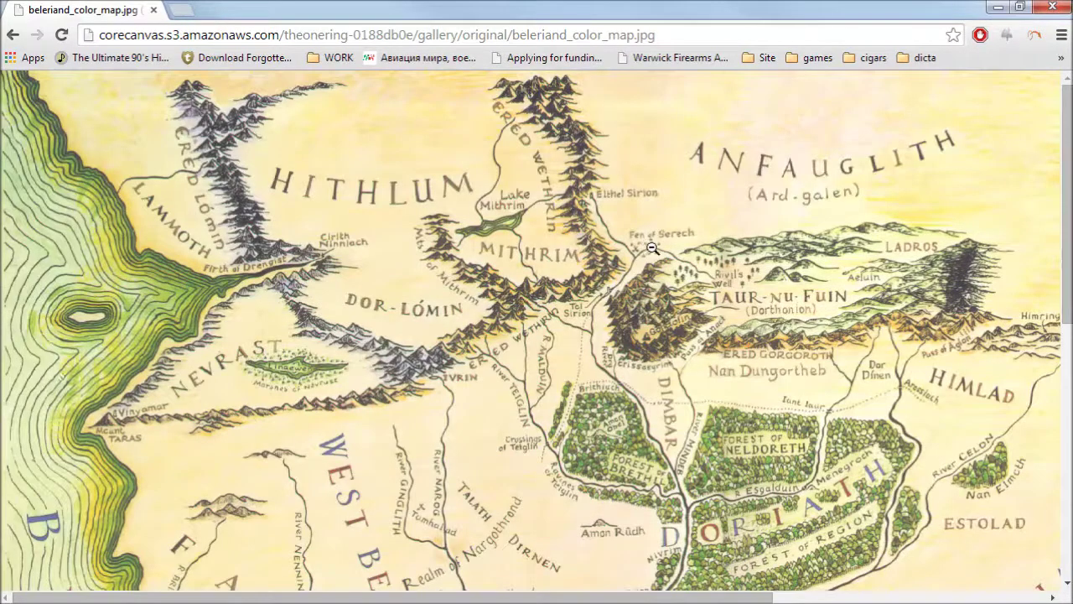
{"action": "scroll", "coordinate": [593, 470], "scroll_direction": "down", "scroll_amount": 7}
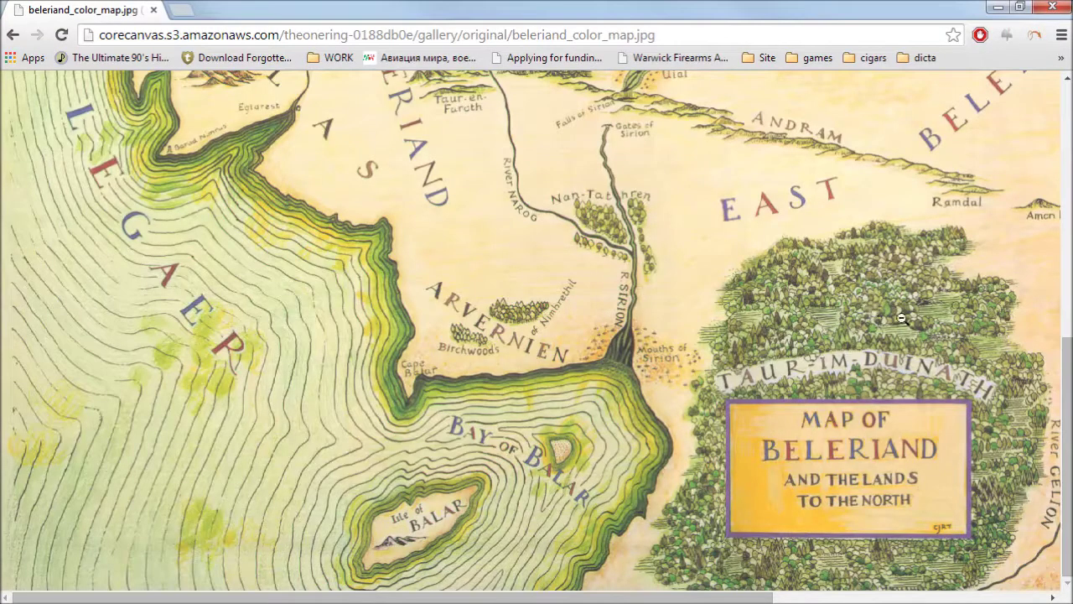
{"action": "scroll", "coordinate": [967, 510], "scroll_direction": "up", "scroll_amount": 6}
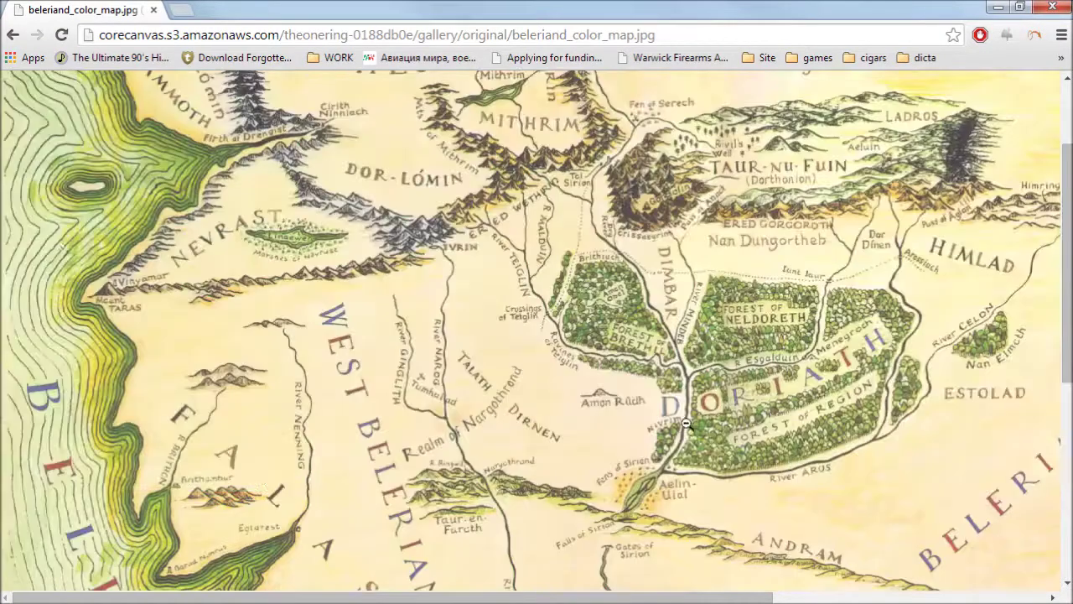
{"action": "scroll", "coordinate": [492, 412], "scroll_direction": "down", "scroll_amount": 3}
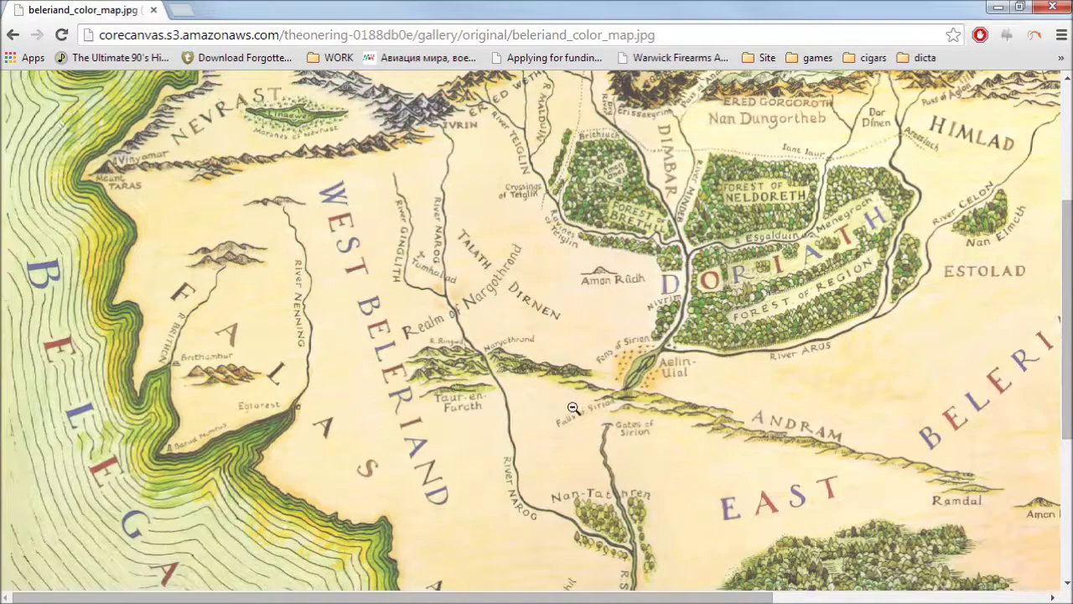
{"action": "scroll", "coordinate": [573, 407], "scroll_direction": "down", "scroll_amount": 4}
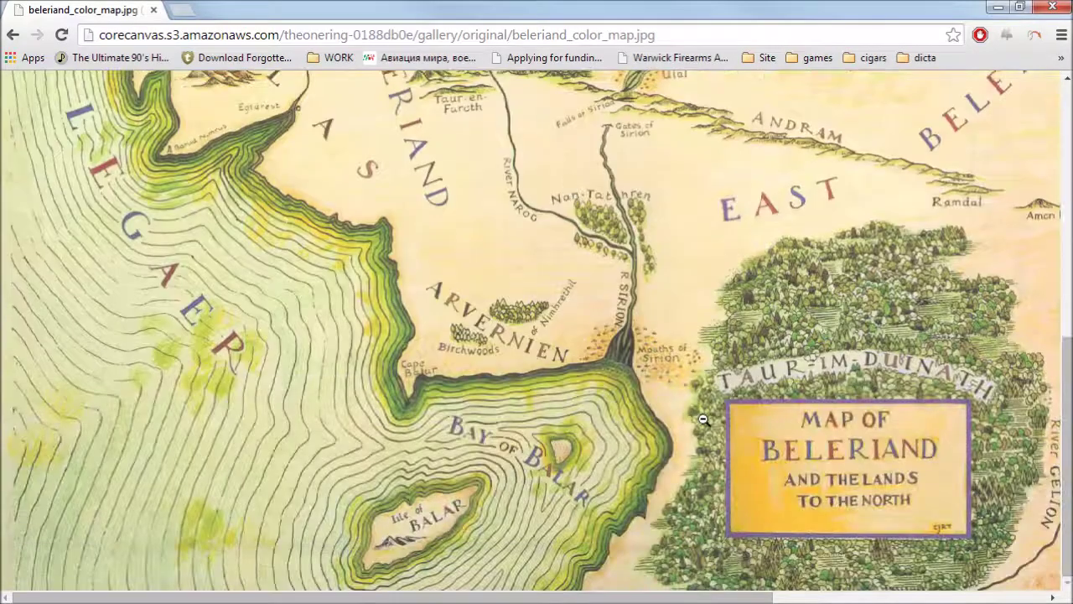
{"action": "scroll", "coordinate": [721, 419], "scroll_direction": "up", "scroll_amount": 6}
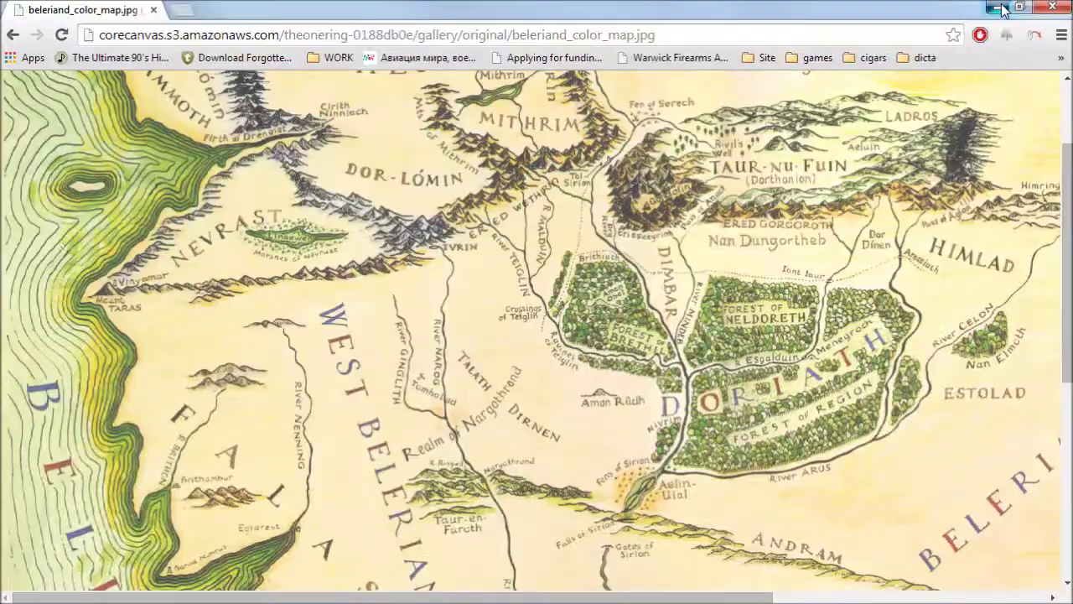
{"action": "left_click", "coordinate": [998, 9]}
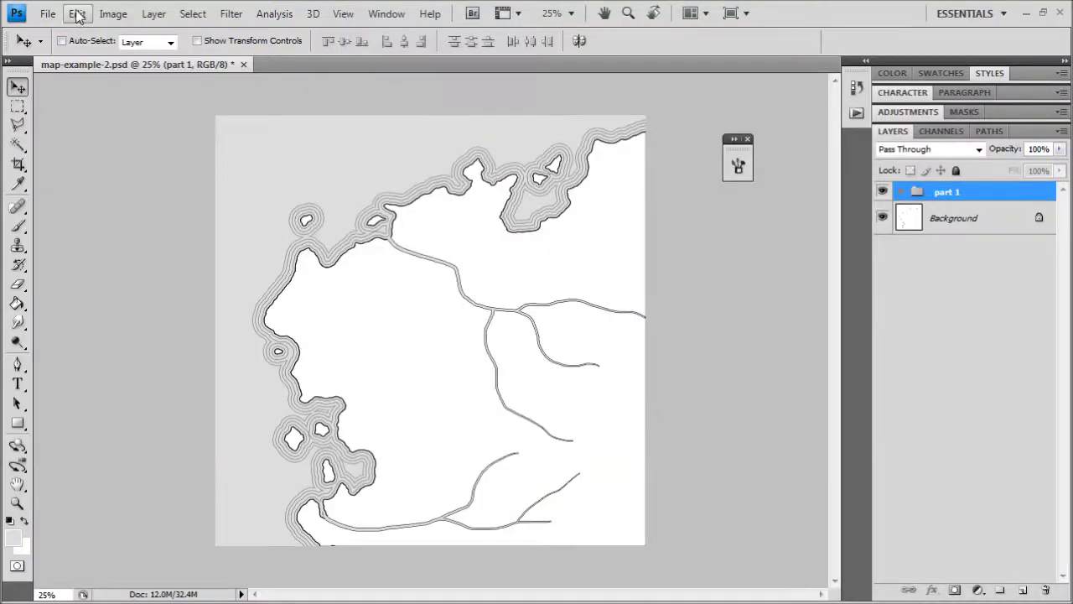
Step: Create a new grayscale document 128 pixels wide and 128 pixels high
{"action": "left_click", "coordinate": [48, 14]}
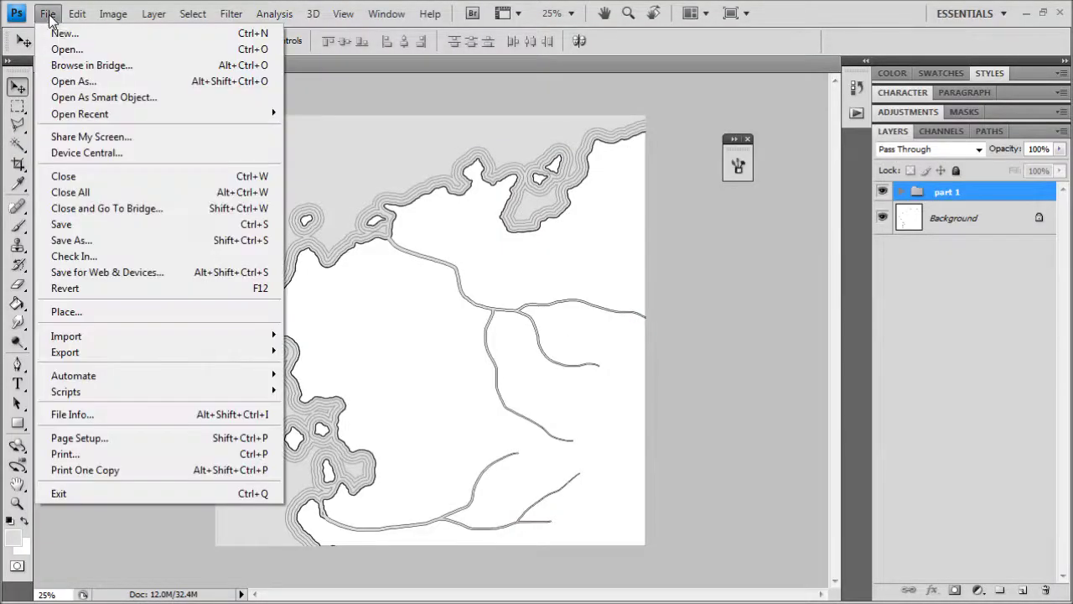
{"action": "left_click", "coordinate": [59, 32]}
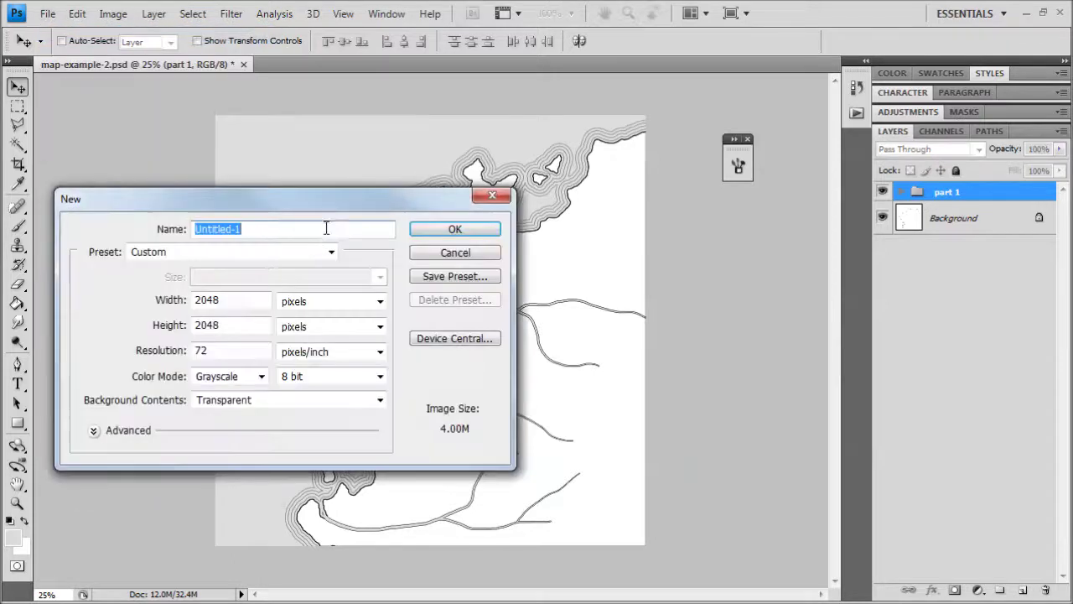
{"action": "left_click_drag", "start_coordinate": [386, 201], "coordinate": [437, 194]}
{"action": "double_click", "coordinate": [294, 292]}
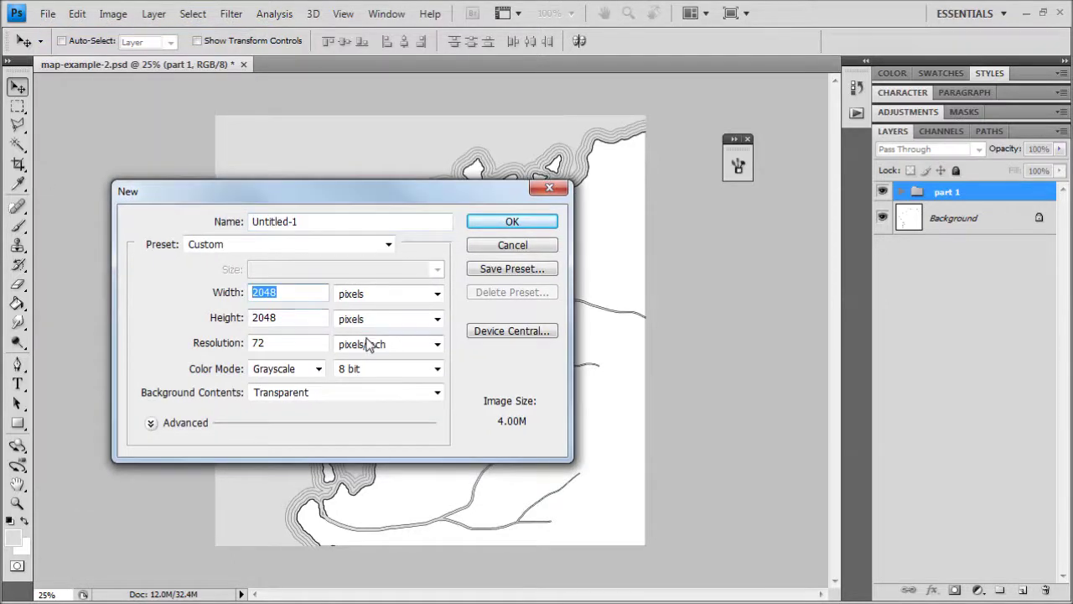
{"action": "type", "text": "128"}
{"action": "key", "text": "Tab"}
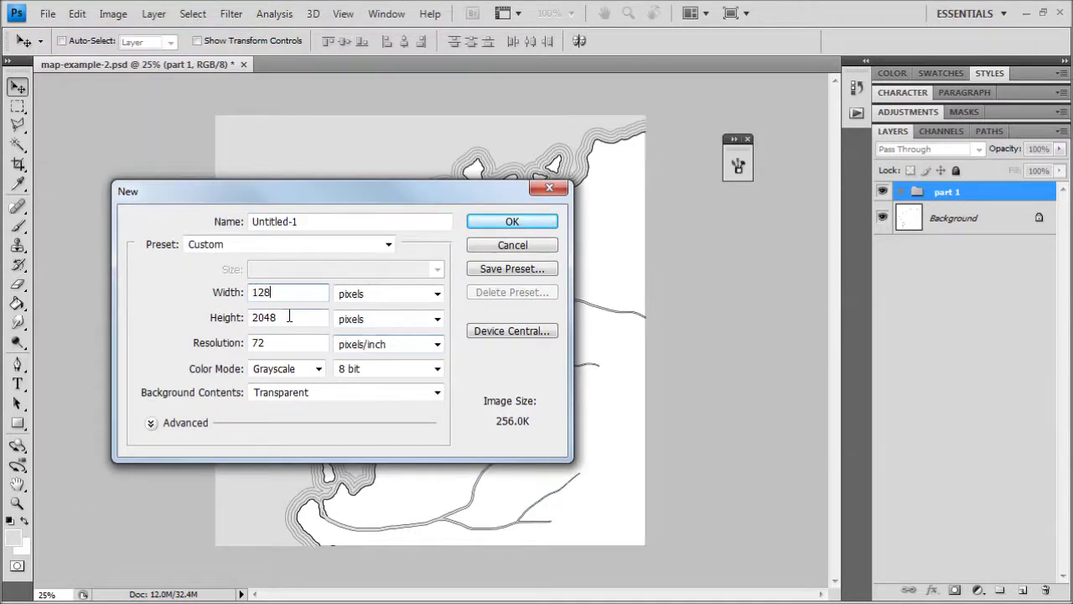
{"action": "type", "text": "128"}
{"action": "left_click", "coordinate": [503, 223]}
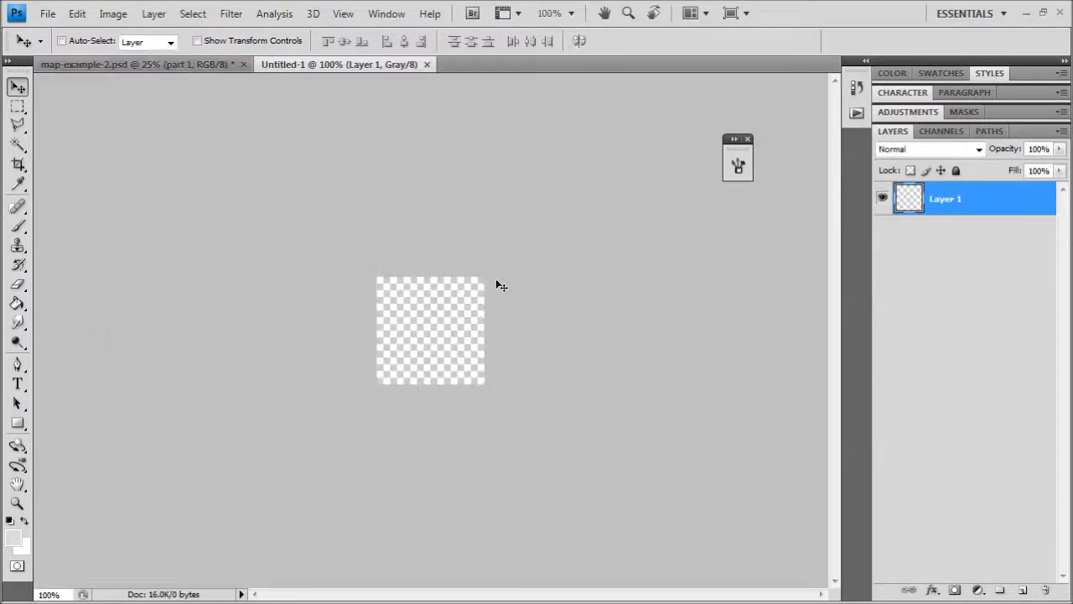
Step: Flatten the new image to a white background and add an empty layer above it
{"action": "left_click", "coordinate": [153, 14]}
{"action": "left_click", "coordinate": [210, 559]}
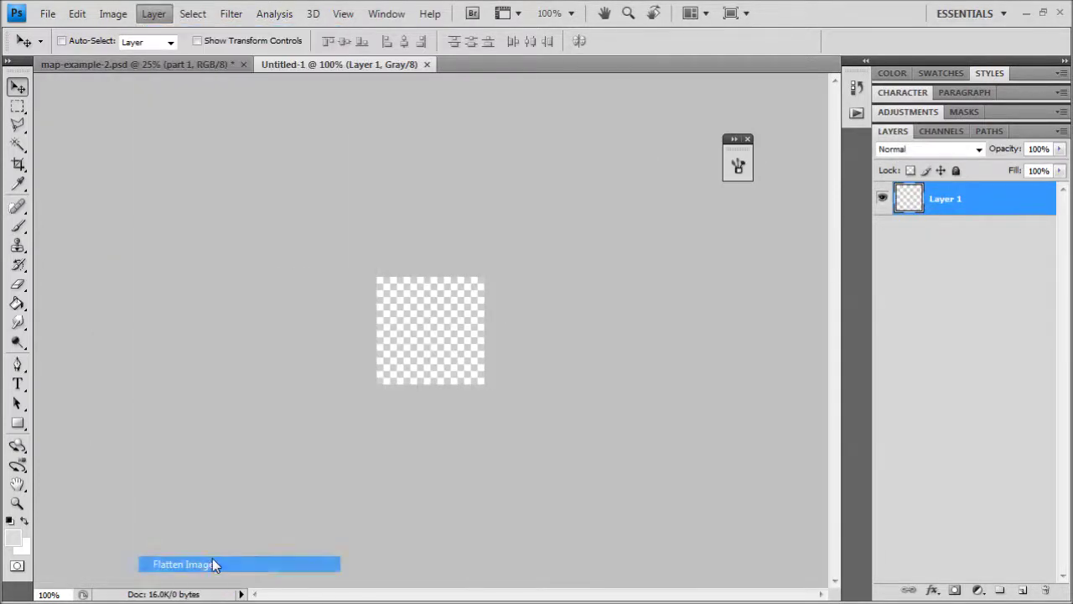
{"action": "key", "text": "ctrl+plus"}
{"action": "key", "text": "ctrl+plus"}
{"action": "key", "text": "ctrl+plus"}
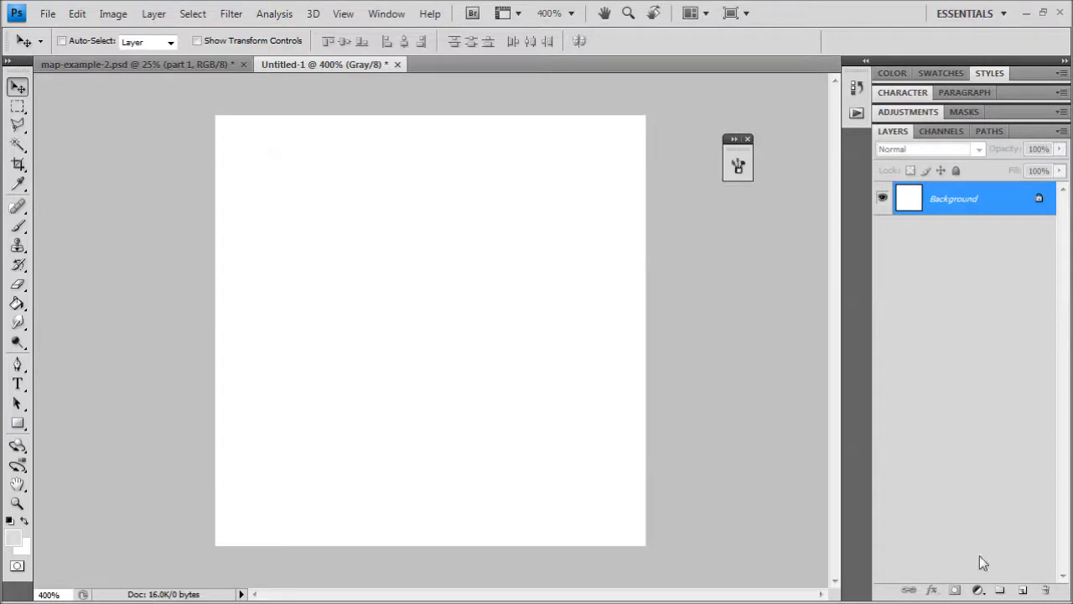
{"action": "left_click", "coordinate": [1023, 591]}
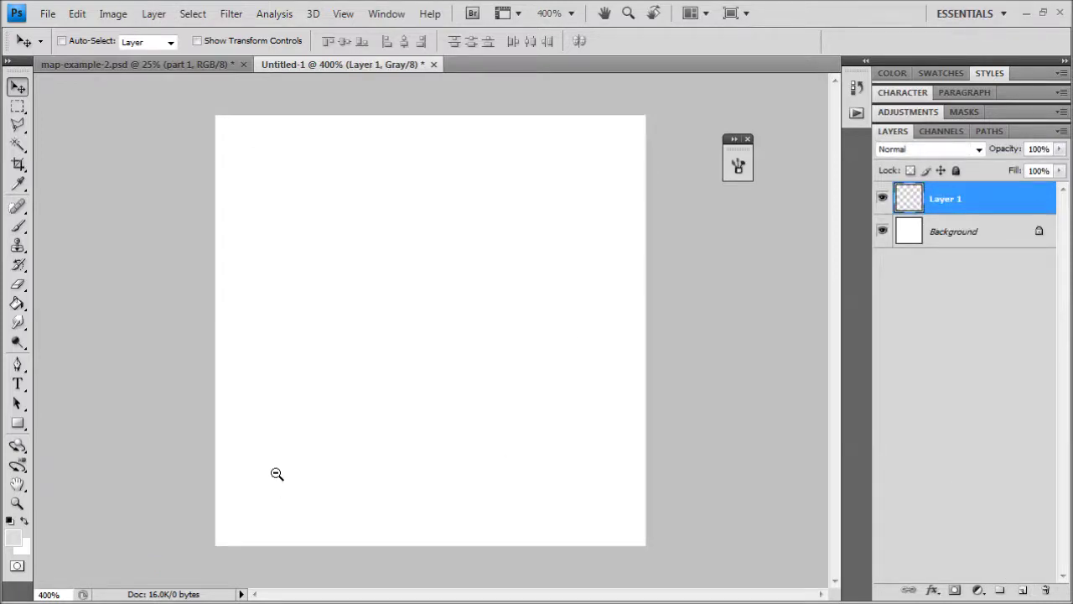
Step: Switch to the browser and study the vegetation and terrain symbols on the Beleriand reference map again
{"action": "key", "text": "alt+Tab"}
{"action": "scroll", "coordinate": [612, 411], "scroll_direction": "down", "scroll_amount": 5}
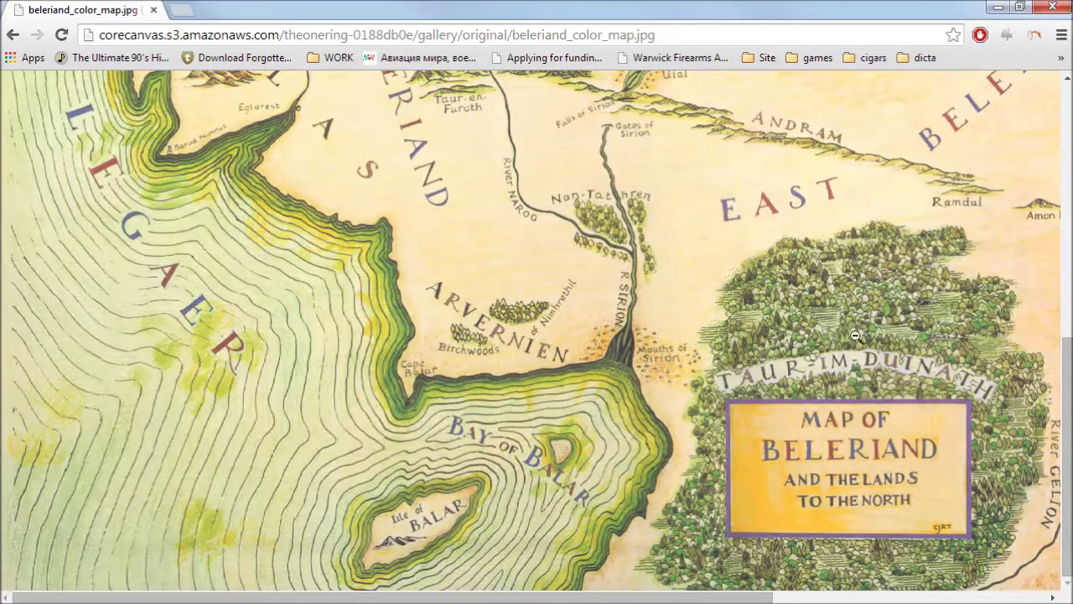
{"action": "scroll", "coordinate": [917, 277], "scroll_direction": "up", "scroll_amount": 4}
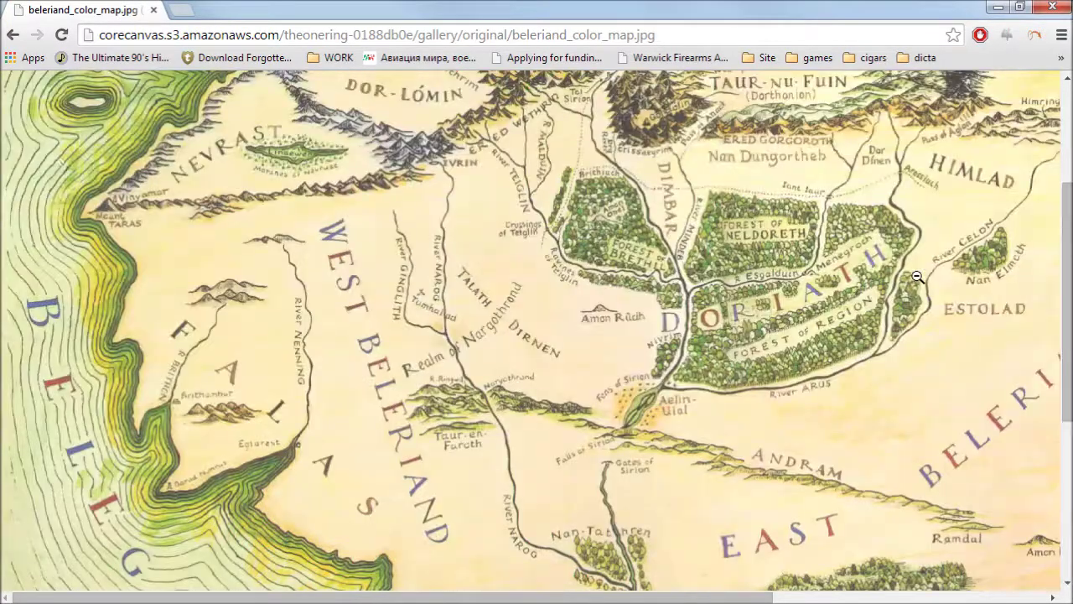
{"action": "scroll", "coordinate": [838, 293], "scroll_direction": "up", "scroll_amount": 1}
{"action": "scroll", "coordinate": [602, 193], "scroll_direction": "up", "scroll_amount": 2}
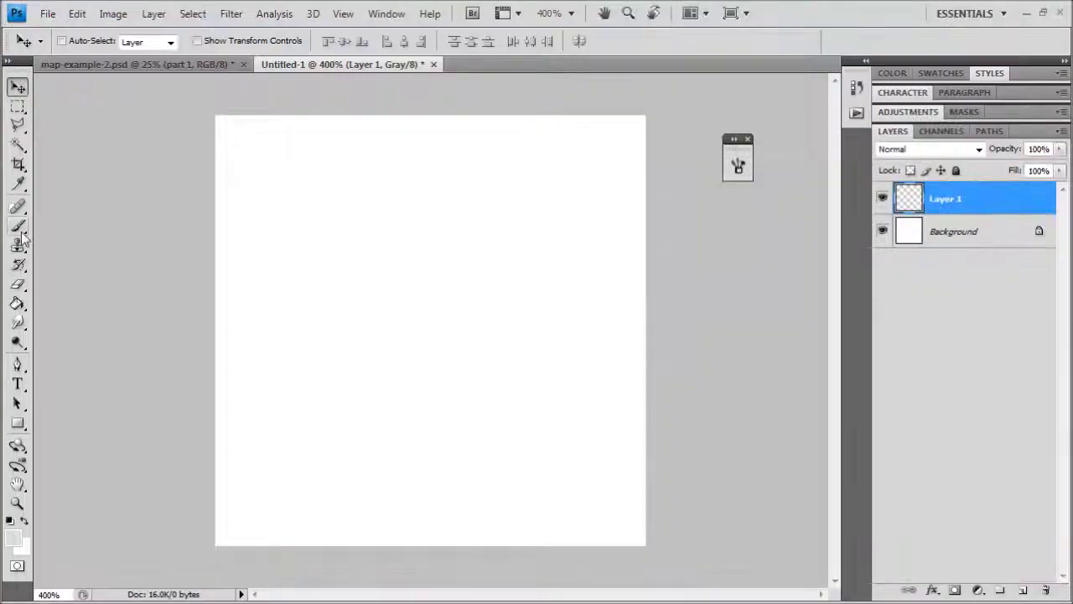
Step: Set up the Brush tool with a black foreground color and a 3 px brush tip
{"action": "left_click", "coordinate": [18, 225]}
{"action": "left_click", "coordinate": [17, 534]}
{"action": "left_click_drag", "start_coordinate": [502, 386], "coordinate": [502, 419]}
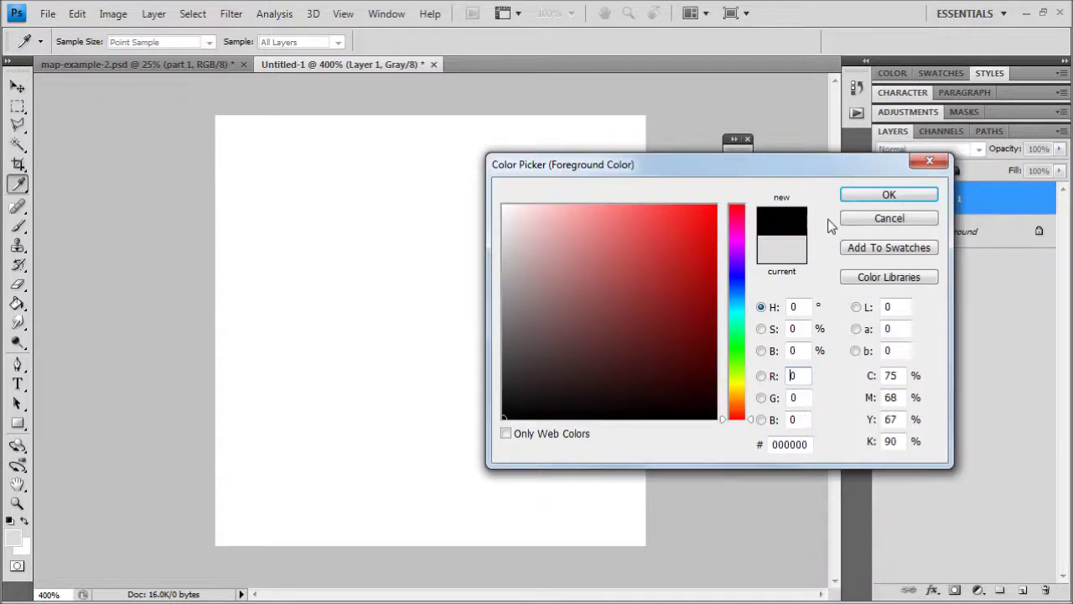
{"action": "key", "text": "Return"}
{"action": "left_click", "coordinate": [113, 41]}
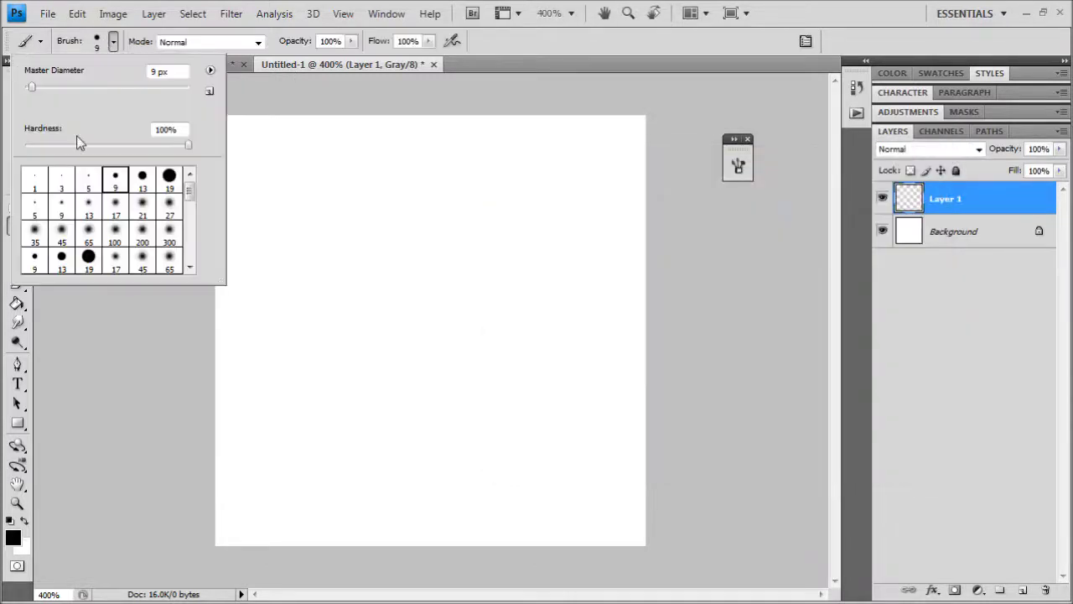
{"action": "left_click", "coordinate": [61, 178]}
Step: Paint five scattered tufts of two or three short, near-vertical strokes each across the canvas on Layer 1
{"action": "left_click", "coordinate": [297, 257]}
{"action": "mouse_move", "coordinate": [292, 250]}
{"action": "left_mouse_down"}
{"action": "mouse_move", "coordinate": [299, 268]}
{"action": "mouse_move", "coordinate": [328, 268]}
{"action": "left_mouse_up"}
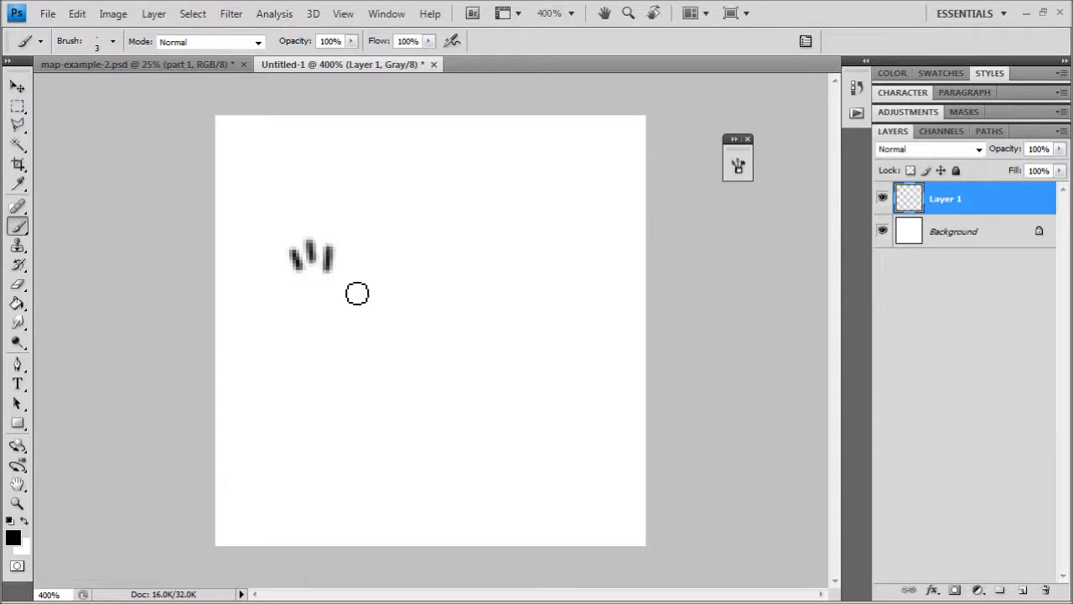
{"action": "mouse_move", "coordinate": [535, 397]}
{"action": "left_mouse_down"}
{"action": "mouse_move", "coordinate": [539, 417]}
{"action": "mouse_move", "coordinate": [563, 407]}
{"action": "left_mouse_up"}
{"action": "mouse_move", "coordinate": [481, 230]}
{"action": "left_mouse_down"}
{"action": "mouse_move", "coordinate": [485, 245]}
{"action": "mouse_move", "coordinate": [508, 244]}
{"action": "left_mouse_up"}
{"action": "mouse_move", "coordinate": [299, 478]}
{"action": "left_mouse_down"}
{"action": "mouse_move", "coordinate": [302, 493]}
{"action": "mouse_move", "coordinate": [313, 489]}
{"action": "left_mouse_up"}
{"action": "left_click_drag", "start_coordinate": [374, 375], "coordinate": [370, 391]}
{"action": "left_click_drag", "start_coordinate": [389, 368], "coordinate": [388, 388]}
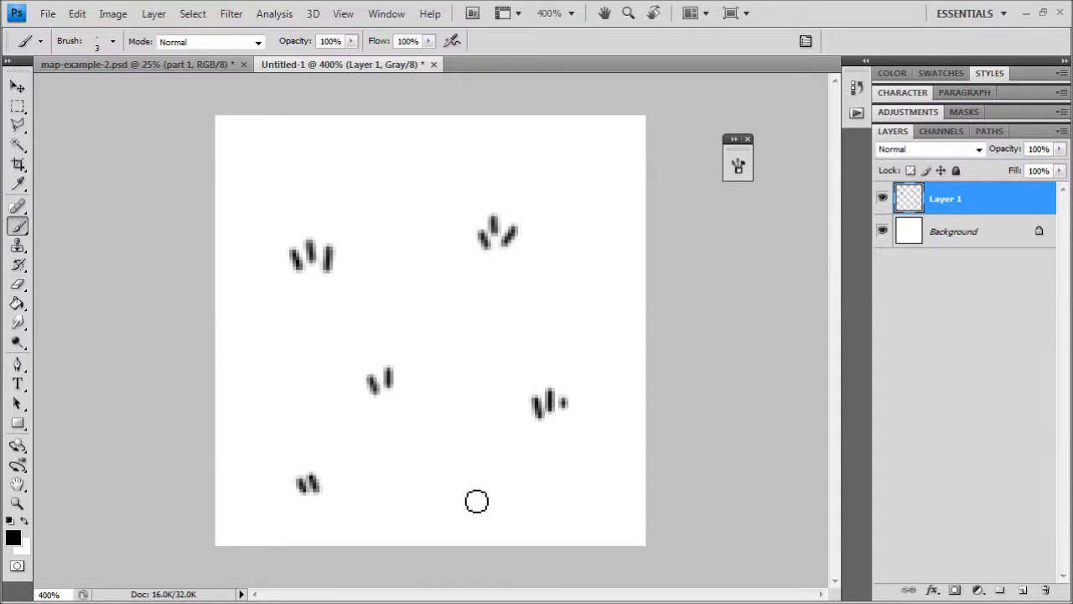
Step: Fill the empty areas of the tile on Layer 1 with more small two- and three-stroke tufts, a few dots and a tiny ring
{"action": "mouse_move", "coordinate": [477, 481]}
{"action": "left_mouse_down"}
{"action": "mouse_move", "coordinate": [470, 495]}
{"action": "mouse_move", "coordinate": [483, 500]}
{"action": "left_mouse_up"}
{"action": "mouse_move", "coordinate": [404, 145]}
{"action": "left_mouse_down"}
{"action": "mouse_move", "coordinate": [402, 163]}
{"action": "mouse_move", "coordinate": [410, 161]}
{"action": "left_mouse_up"}
{"action": "left_click_drag", "start_coordinate": [422, 146], "coordinate": [419, 164]}
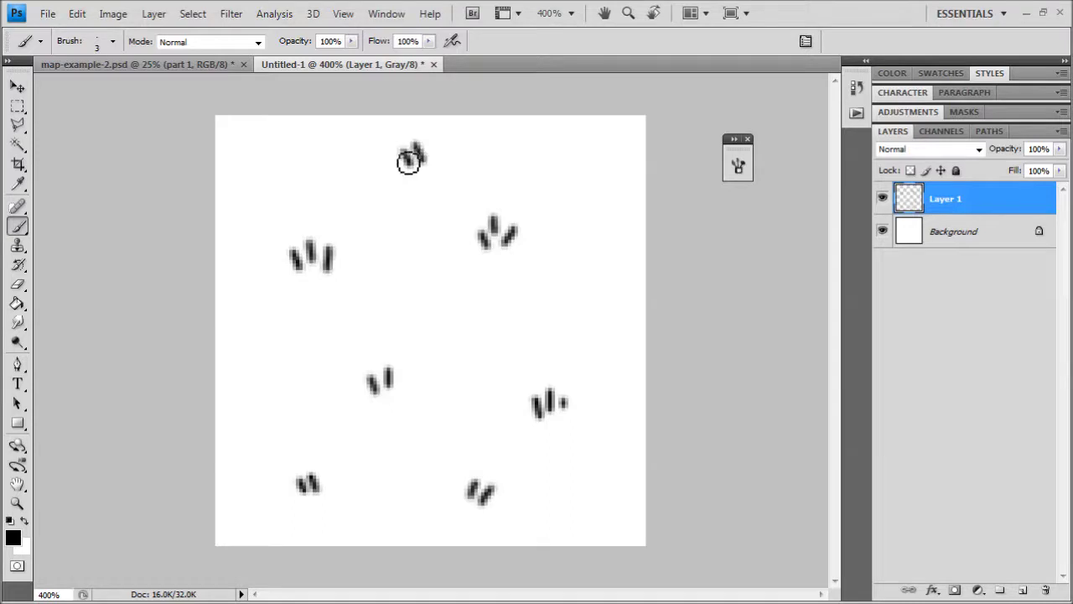
{"action": "left_click_drag", "start_coordinate": [589, 174], "coordinate": [605, 202]}
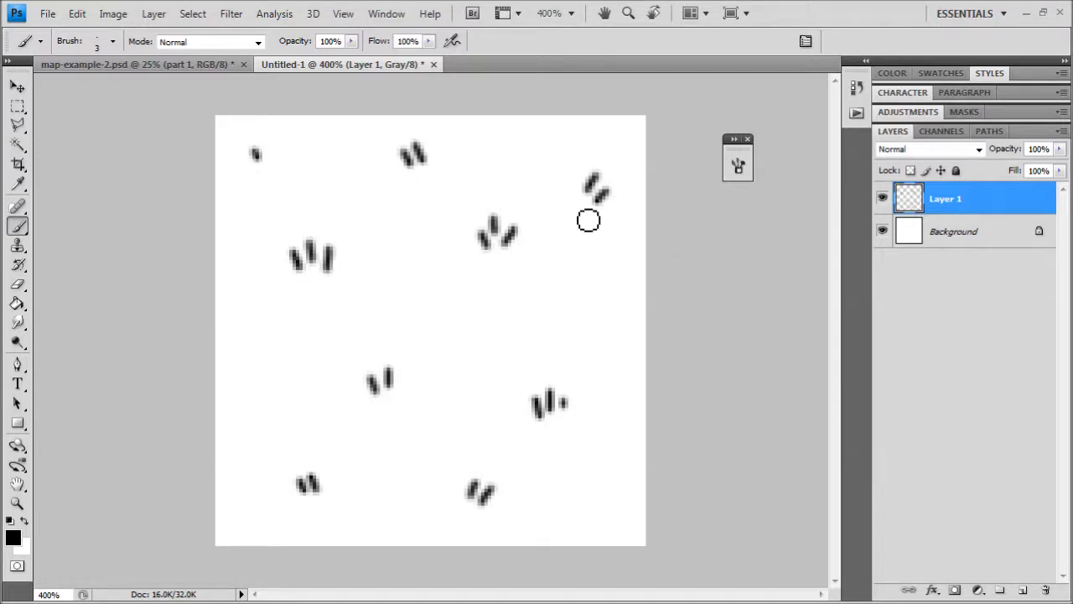
{"action": "left_click_drag", "start_coordinate": [516, 317], "coordinate": [523, 321]}
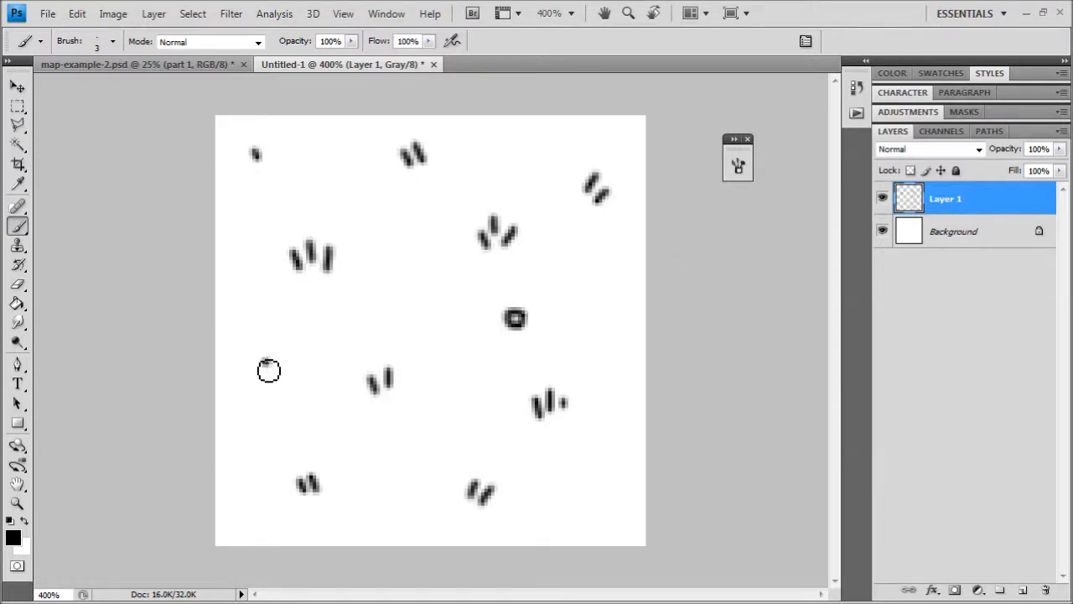
{"action": "left_click", "coordinate": [265, 363]}
{"action": "left_click", "coordinate": [437, 305]}
{"action": "left_click_drag", "start_coordinate": [580, 495], "coordinate": [593, 508]}
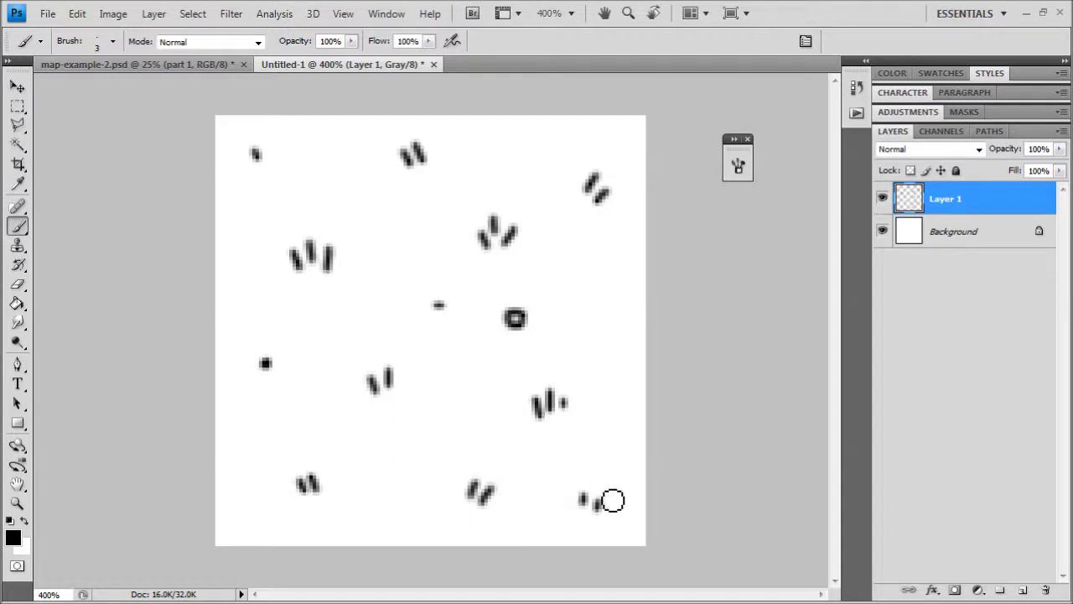
{"action": "mouse_move", "coordinate": [383, 501]}
{"action": "left_mouse_down"}
{"action": "mouse_move", "coordinate": [400, 480]}
{"action": "mouse_move", "coordinate": [406, 516]}
{"action": "mouse_move", "coordinate": [403, 489]}
{"action": "left_mouse_up"}
Step: Examine how the tufts are distributed across the whole tile at reduced magnification
{"action": "key", "text": "ctrl+minus"}
{"action": "key", "text": "ctrl+minus"}
{"action": "key", "text": "ctrl+minus"}
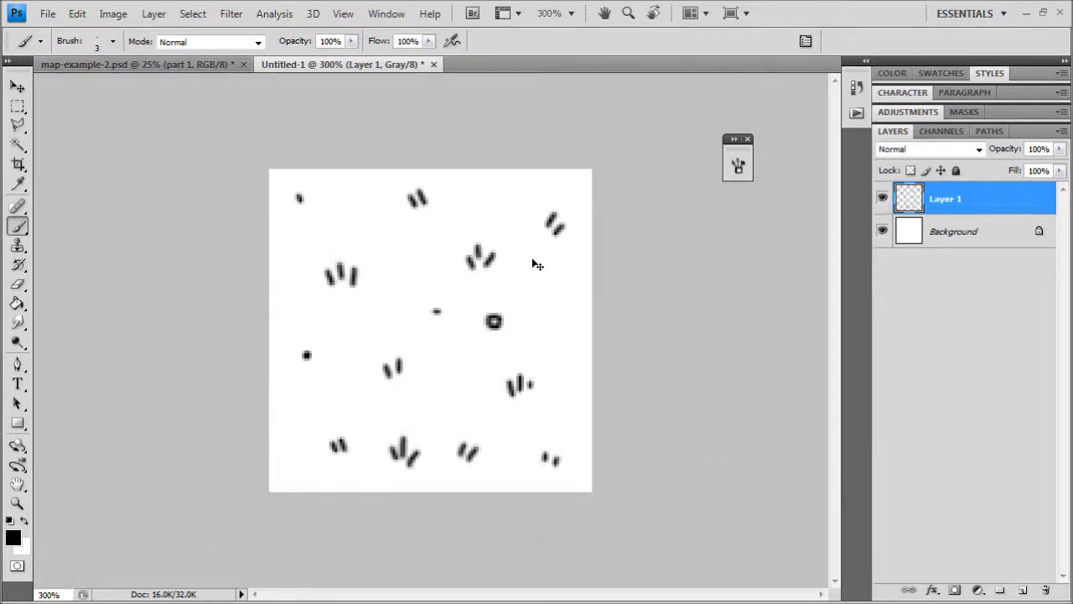
{"action": "key", "text": "ctrl+minus"}
{"action": "key", "text": "ctrl+plus"}
{"action": "key", "text": "ctrl+plus"}
{"action": "key", "text": "ctrl+plus"}
{"action": "key", "text": "ctrl+plus"}
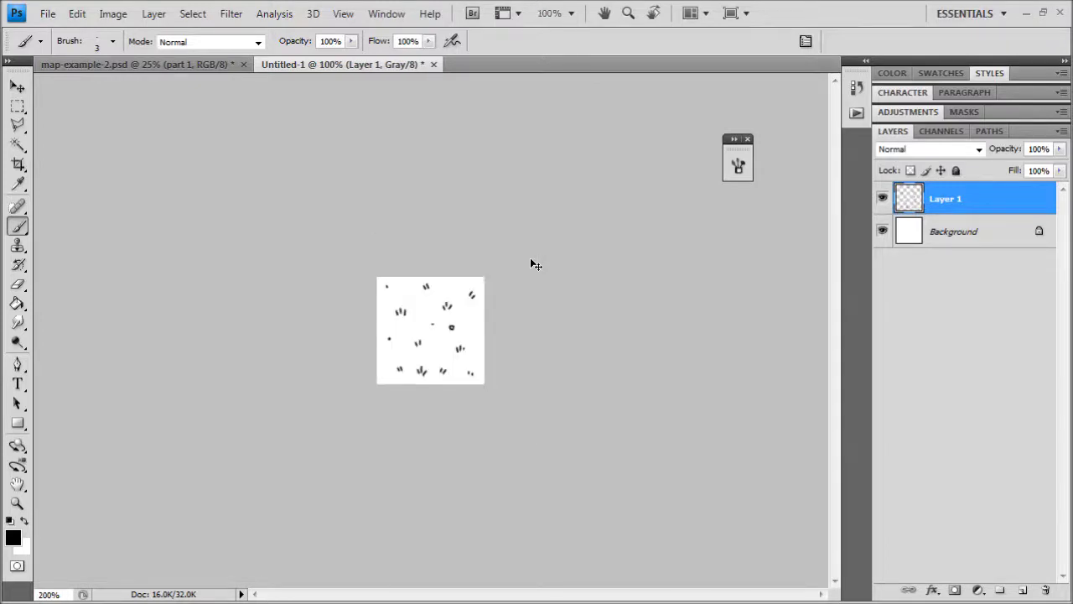
Step: Flatten the tuft drawing into a single Background layer
{"action": "left_click", "coordinate": [153, 14]}
{"action": "left_click", "coordinate": [155, 564]}
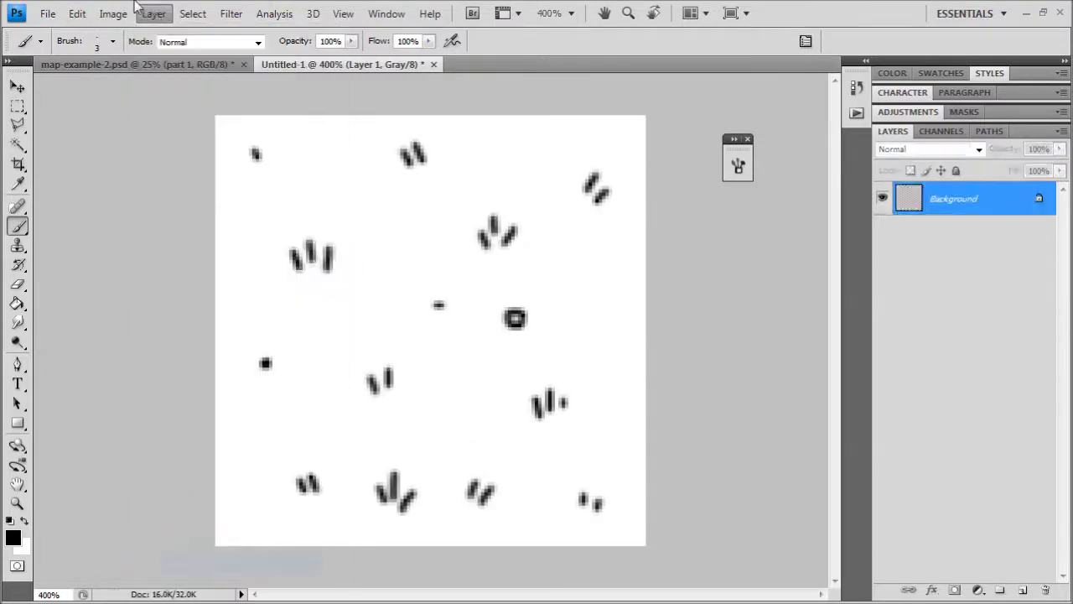
{"action": "left_click", "coordinate": [112, 14]}
{"action": "left_click", "coordinate": [104, 17]}
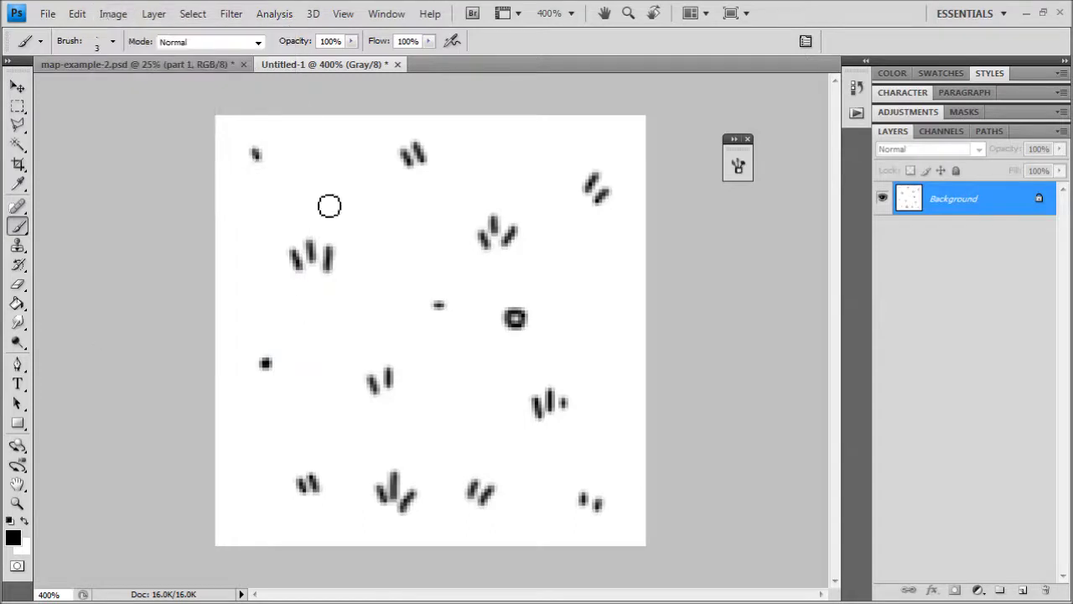
Step: Define the flattened tile as a pattern named "grassland"
{"action": "left_click", "coordinate": [84, 13]}
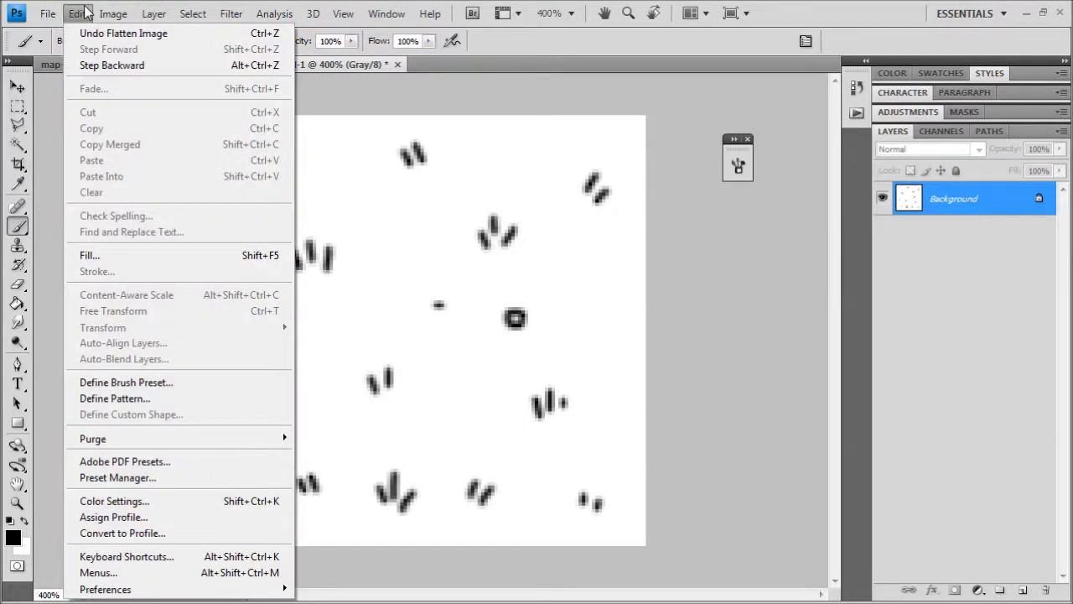
{"action": "left_click", "coordinate": [166, 398]}
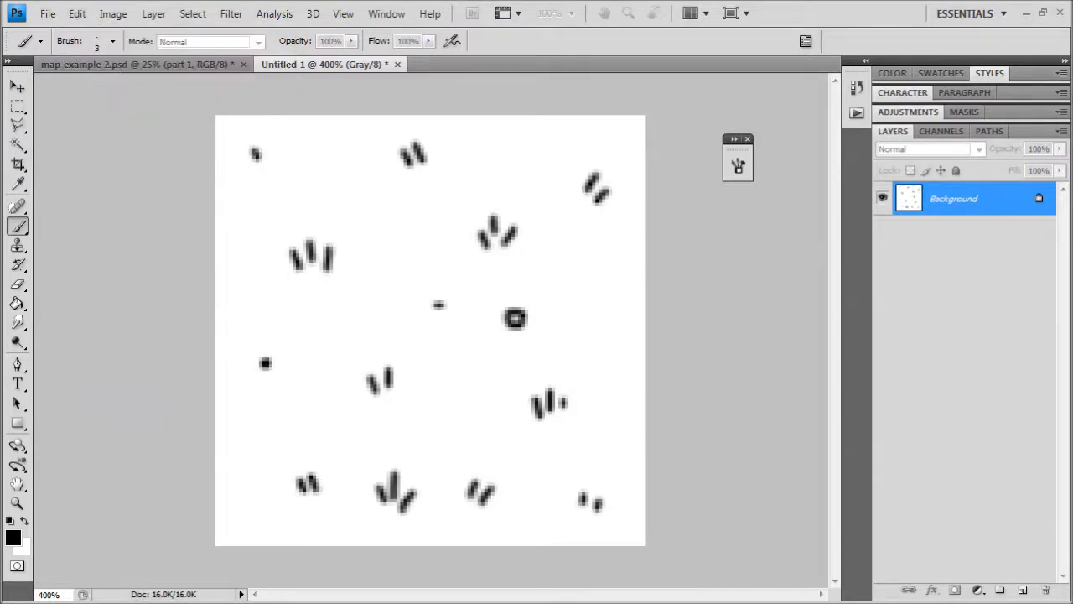
{"action": "left_click_drag", "start_coordinate": [220, 205], "coordinate": [409, 222]}
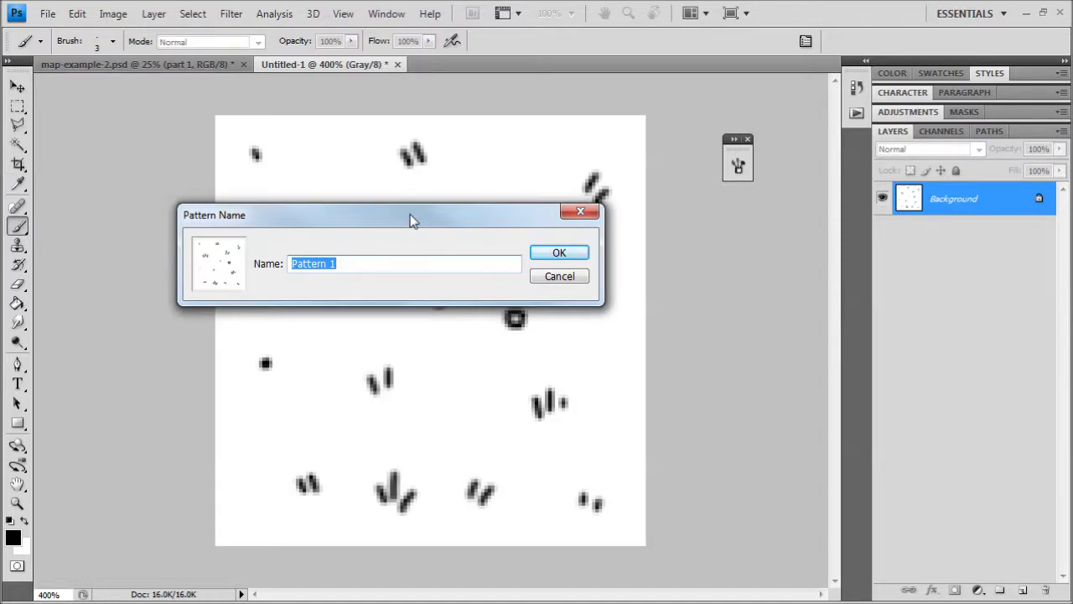
{"action": "type", "text": "grassland"}
{"action": "left_click", "coordinate": [540, 249]}
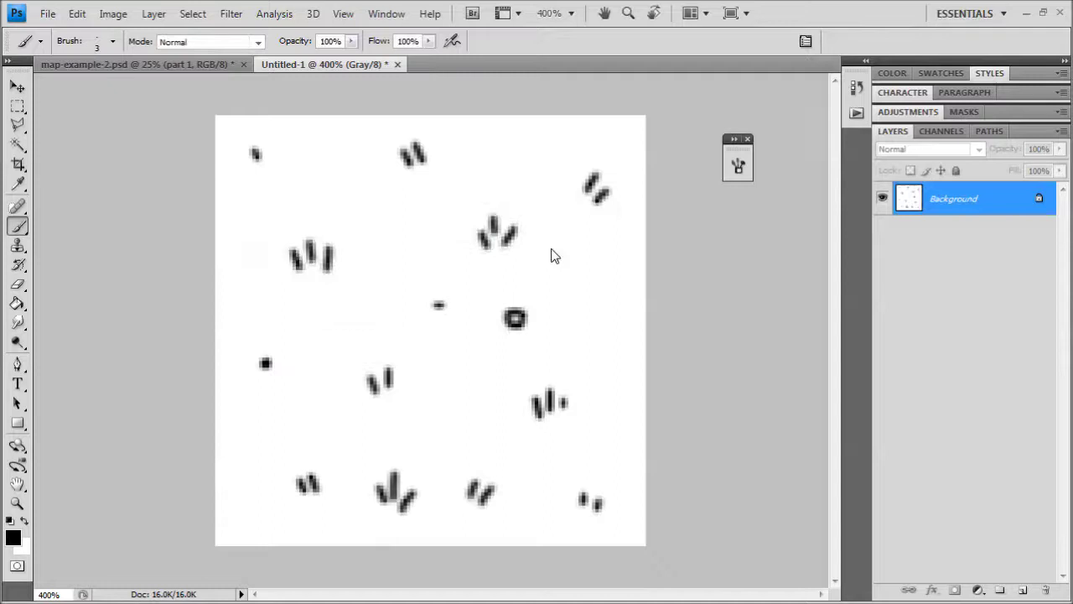
Step: Switch to map-example-2.psd, expand the part 1 group and check what Layer 3 and Layer 2 contribute by toggling their visibility
{"action": "left_click", "coordinate": [185, 65]}
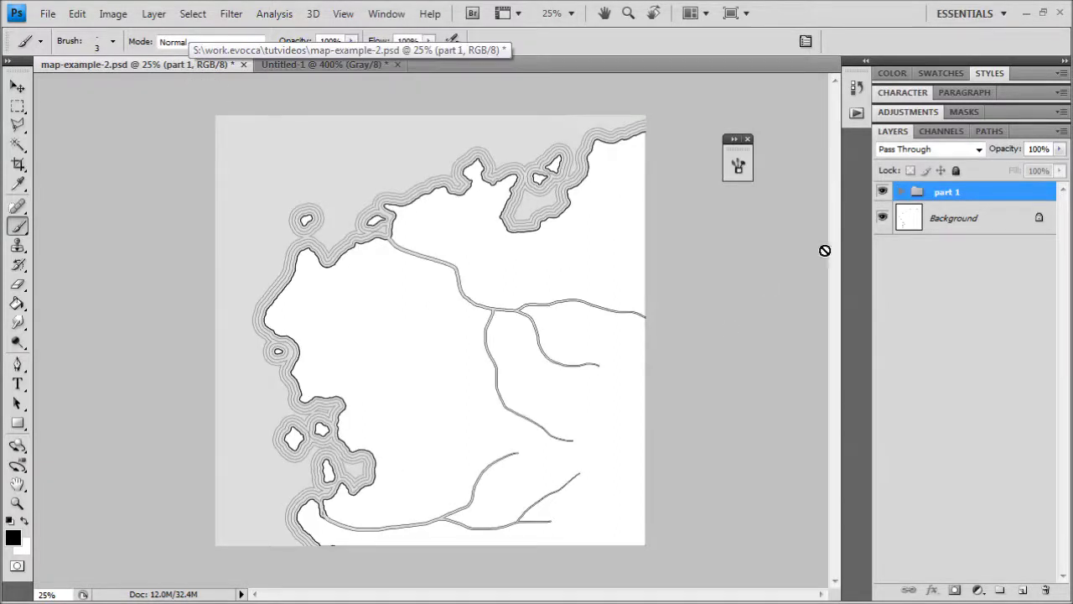
{"action": "key", "text": "ctrl+plus"}
{"action": "left_click", "coordinate": [902, 193]}
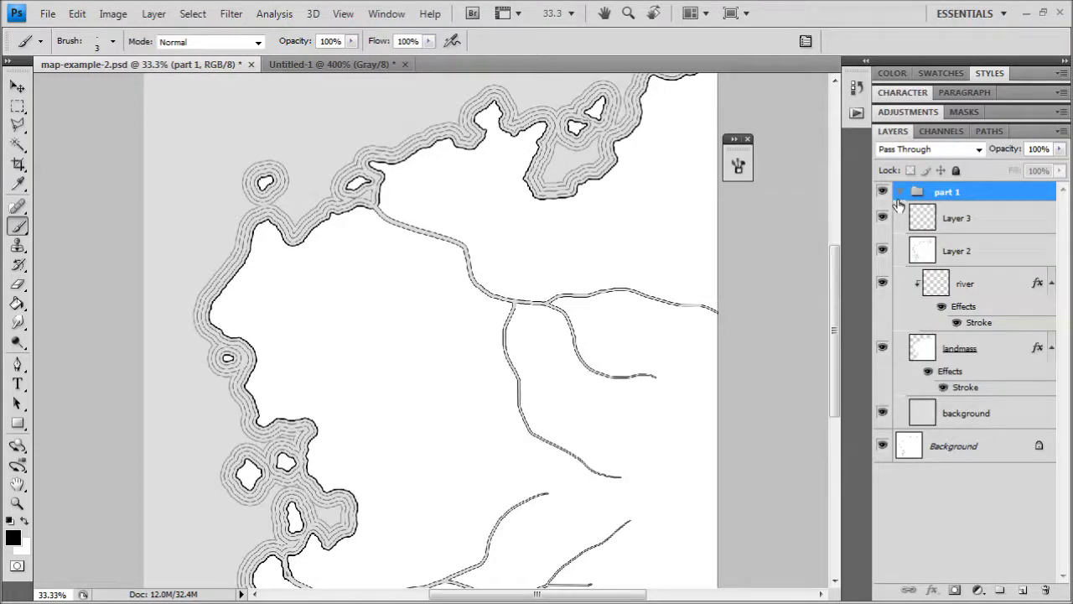
{"action": "left_click", "coordinate": [901, 193]}
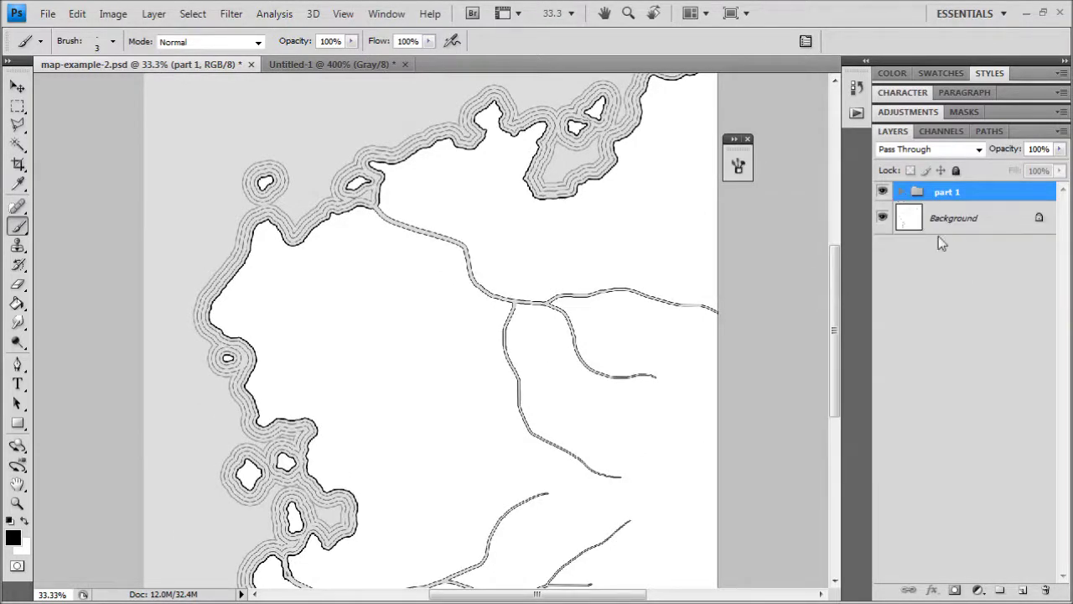
{"action": "left_click", "coordinate": [903, 194]}
{"action": "left_click", "coordinate": [883, 219]}
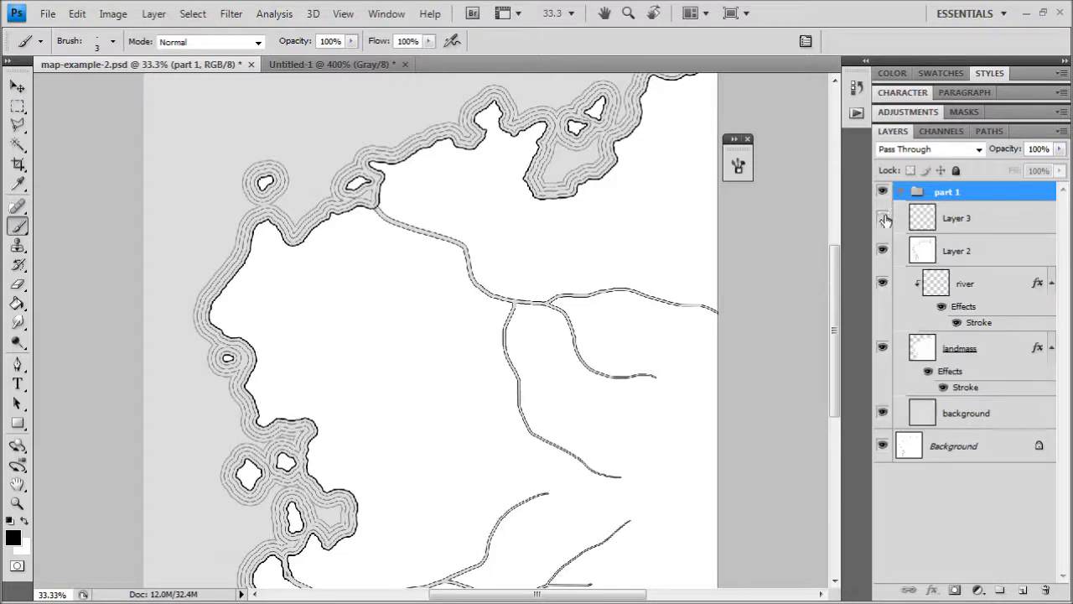
{"action": "left_click", "coordinate": [884, 219]}
{"action": "left_click", "coordinate": [883, 251]}
{"action": "left_click", "coordinate": [882, 251]}
Step: Add a new layer named "grass" directly above the landmass layer, below the river layer in the clipping group
{"action": "left_click", "coordinate": [933, 252]}
{"action": "left_click", "coordinate": [939, 350]}
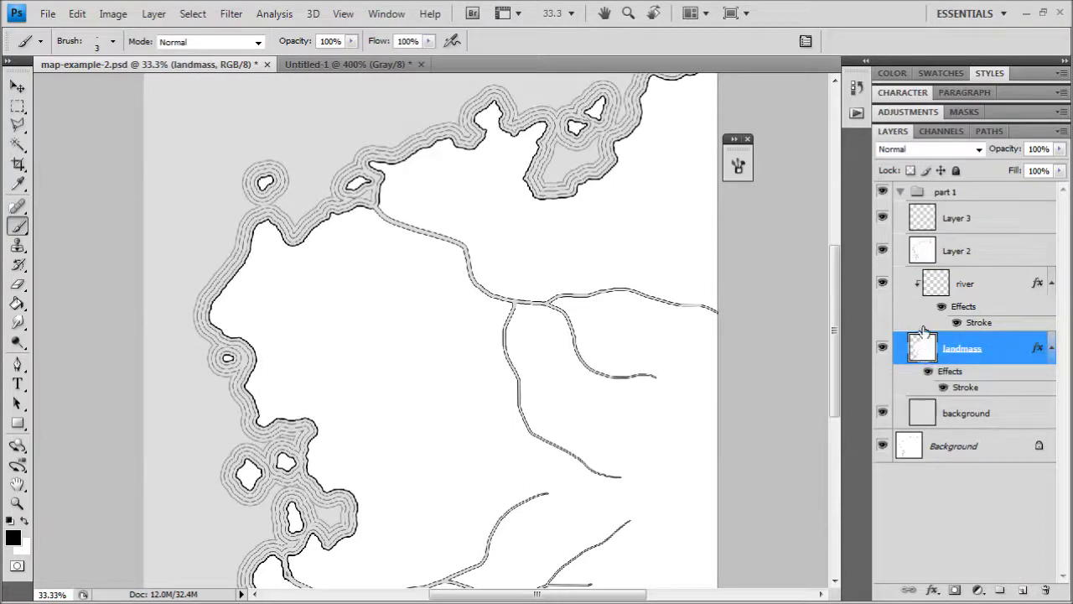
{"action": "key", "text": "ctrl+plus"}
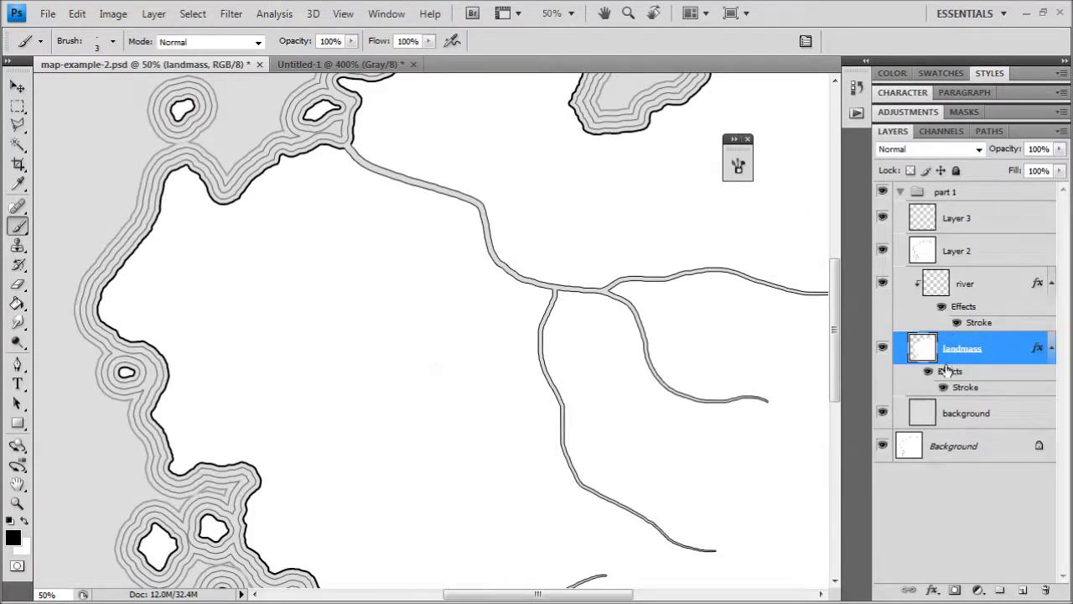
{"action": "left_click", "coordinate": [1022, 590]}
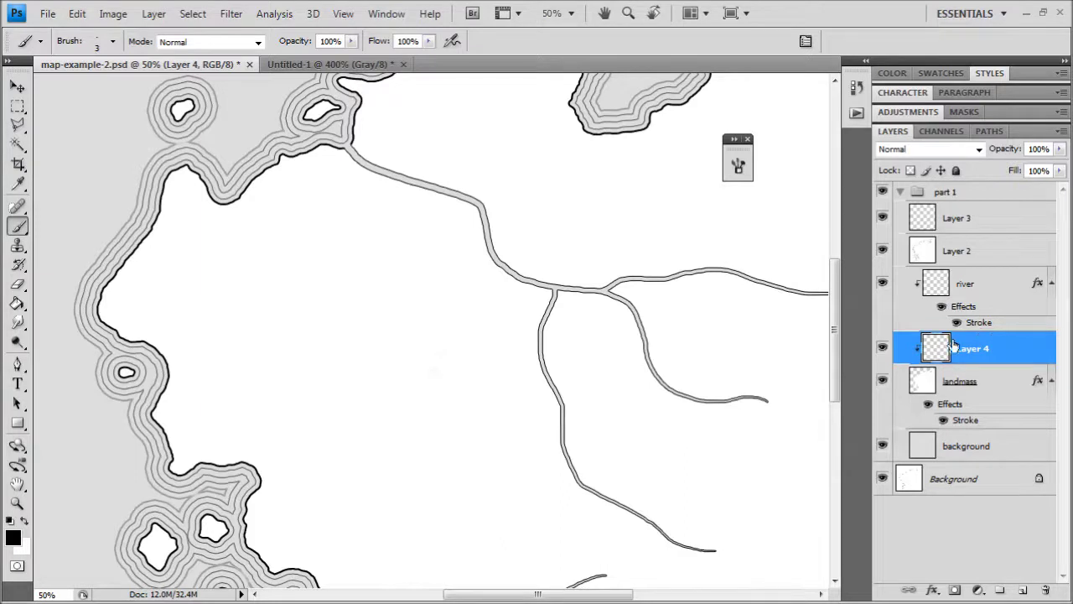
{"action": "double_click", "coordinate": [981, 350]}
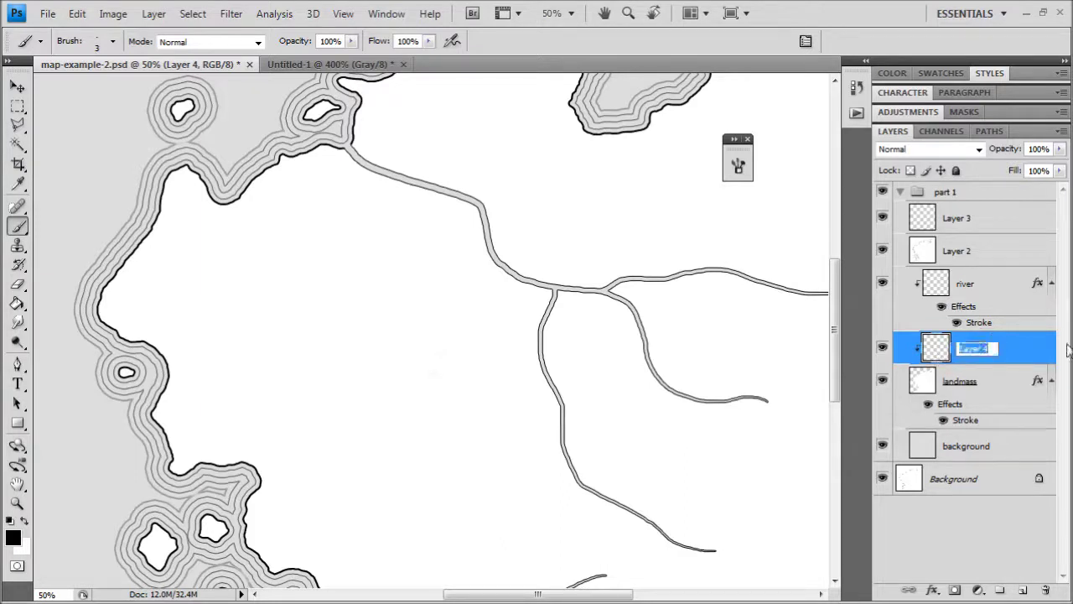
{"action": "type", "text": "grass"}
{"action": "key", "text": "Return"}
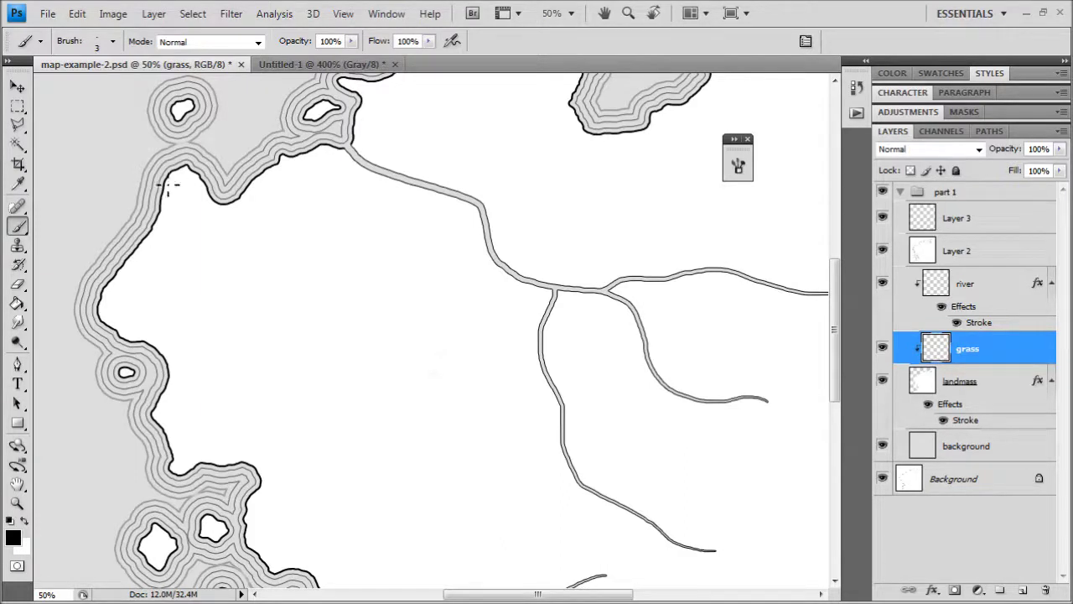
Step: Paint a solid black patch on the grass layer inland of the northwest coast, west of the river, using the rough 23 px brush tip enlarged to 100 px
{"action": "left_click", "coordinate": [112, 41]}
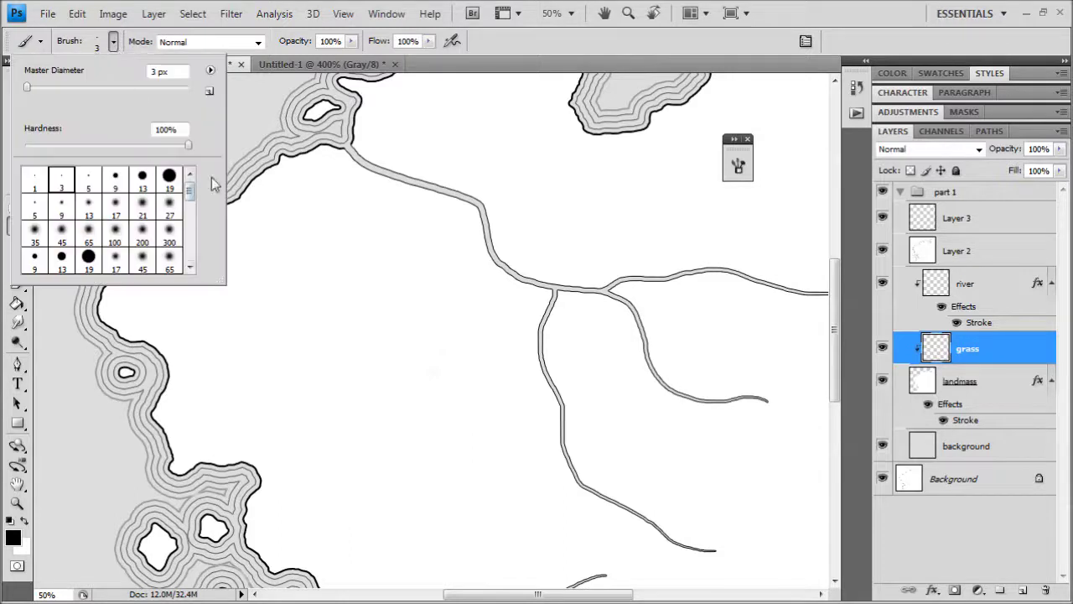
{"action": "scroll", "coordinate": [191, 201], "scroll_direction": "down", "scroll_amount": 4}
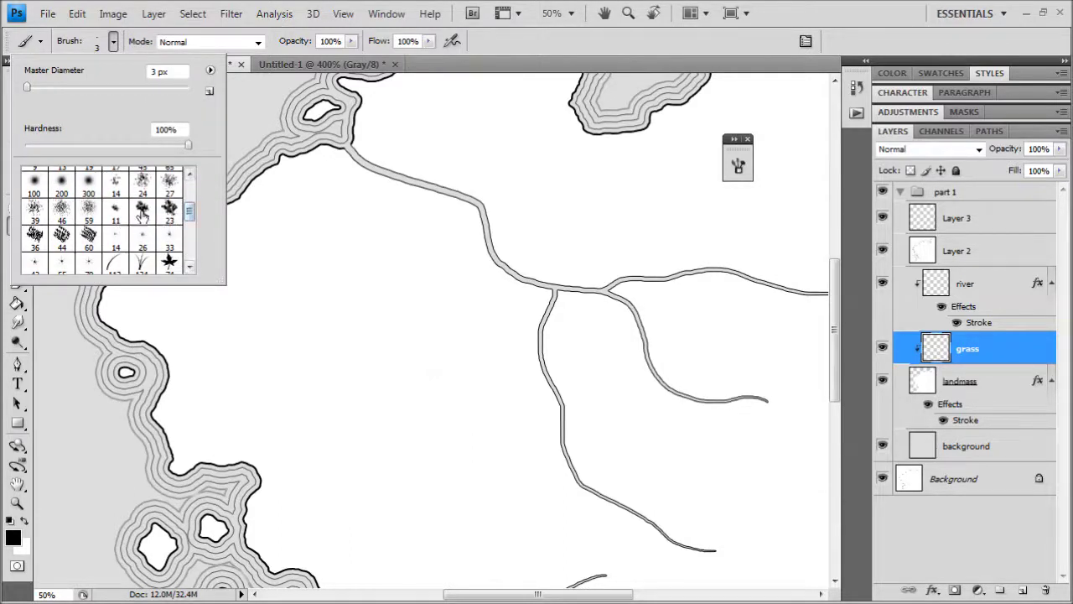
{"action": "left_click", "coordinate": [169, 208]}
{"action": "left_click_drag", "start_coordinate": [69, 88], "coordinate": [105, 87]}
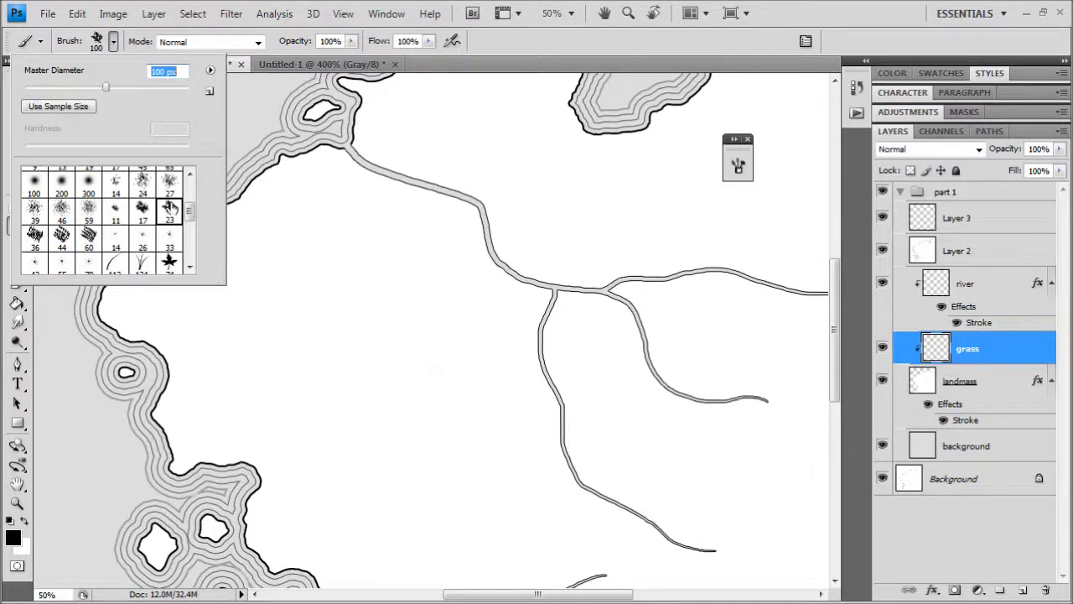
{"action": "scroll", "coordinate": [180, 209], "scroll_direction": "up", "scroll_amount": 5}
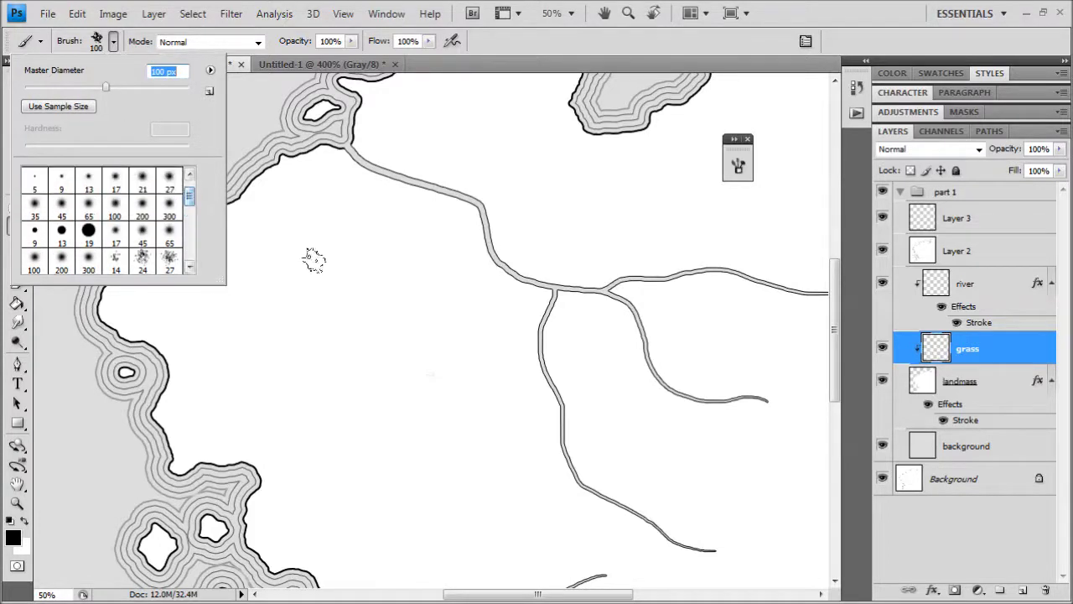
{"action": "scroll", "coordinate": [192, 201], "scroll_direction": "up", "scroll_amount": 1}
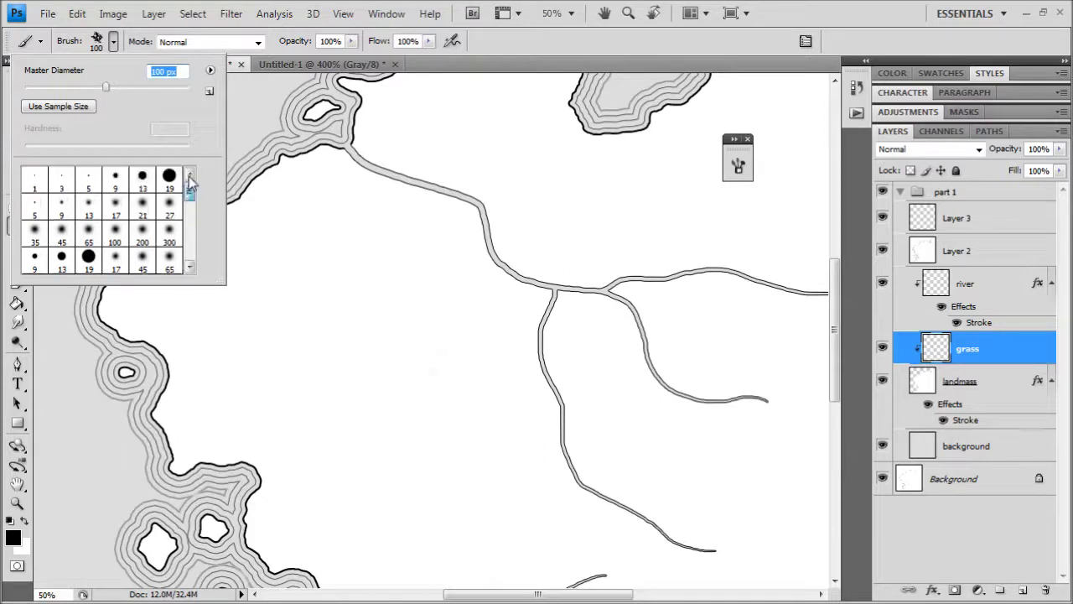
{"action": "left_click", "coordinate": [102, 47]}
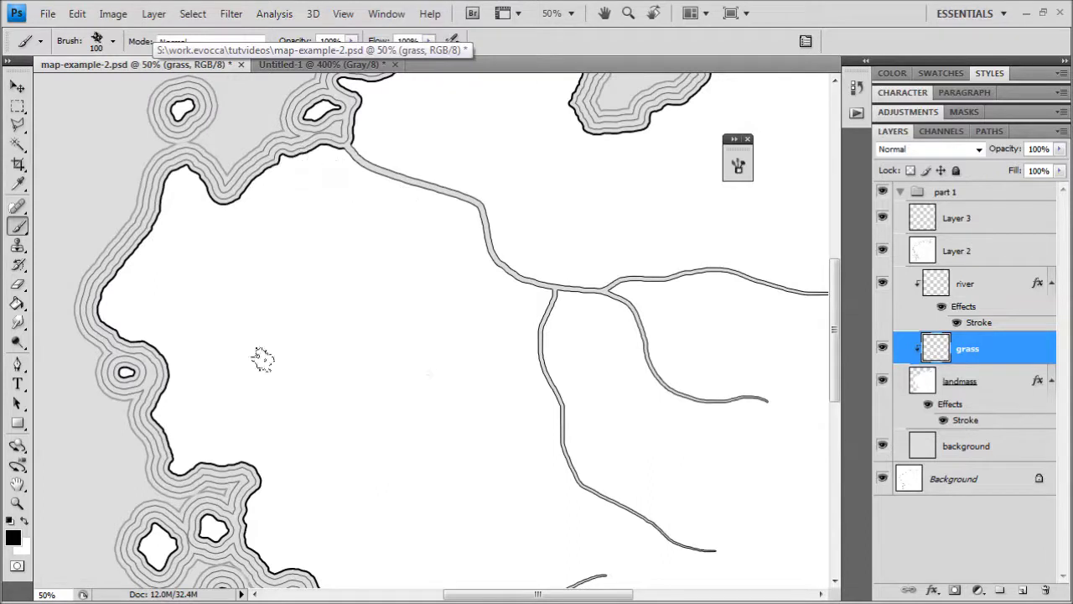
{"action": "left_click_drag", "start_coordinate": [474, 300], "coordinate": [419, 260]}
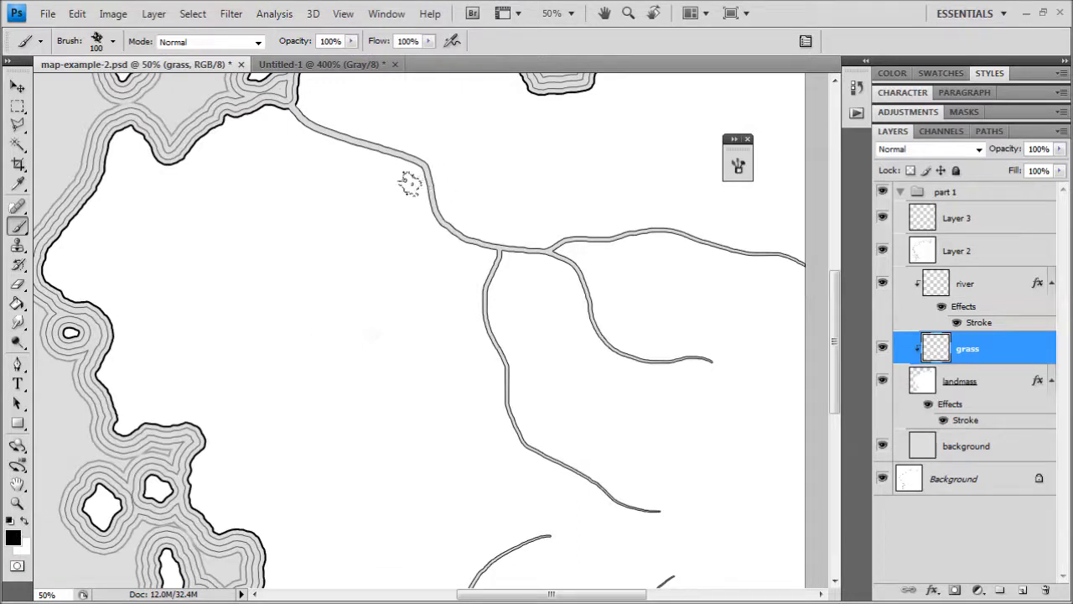
{"action": "mouse_move", "coordinate": [258, 149]}
{"action": "left_mouse_down"}
{"action": "mouse_move", "coordinate": [263, 137]}
{"action": "mouse_move", "coordinate": [192, 179]}
{"action": "mouse_move", "coordinate": [195, 205]}
{"action": "mouse_move", "coordinate": [247, 217]}
{"action": "mouse_move", "coordinate": [280, 180]}
{"action": "mouse_move", "coordinate": [281, 141]}
{"action": "mouse_move", "coordinate": [232, 137]}
{"action": "mouse_move", "coordinate": [235, 151]}
{"action": "left_mouse_up"}
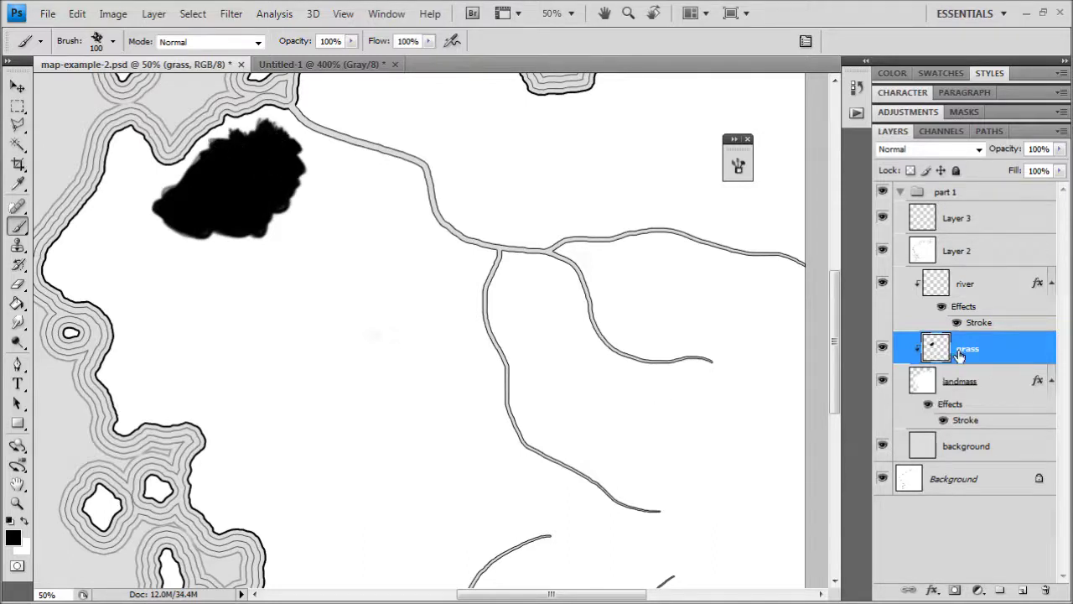
Step: Add a Pattern Overlay style to the grass layer using the grassland pattern
{"action": "left_click", "coordinate": [931, 590]}
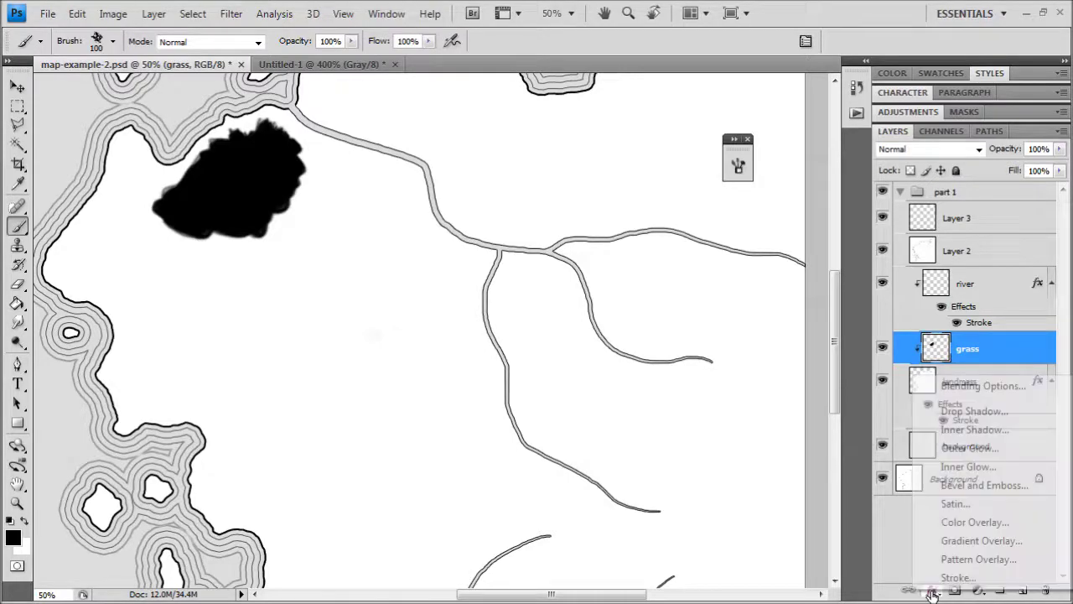
{"action": "left_click", "coordinate": [1006, 559]}
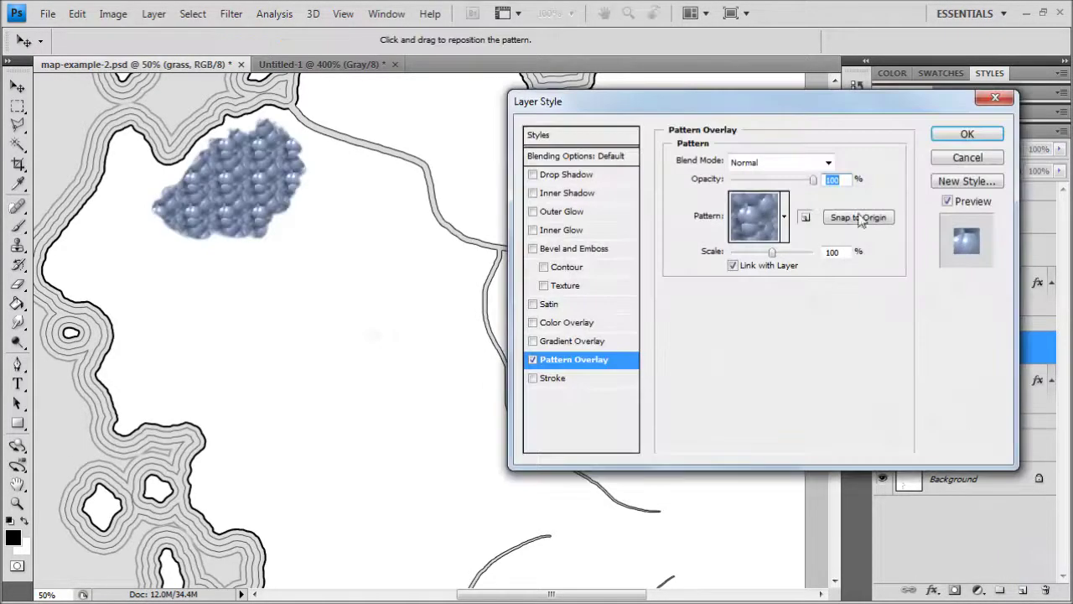
{"action": "left_click", "coordinate": [785, 215]}
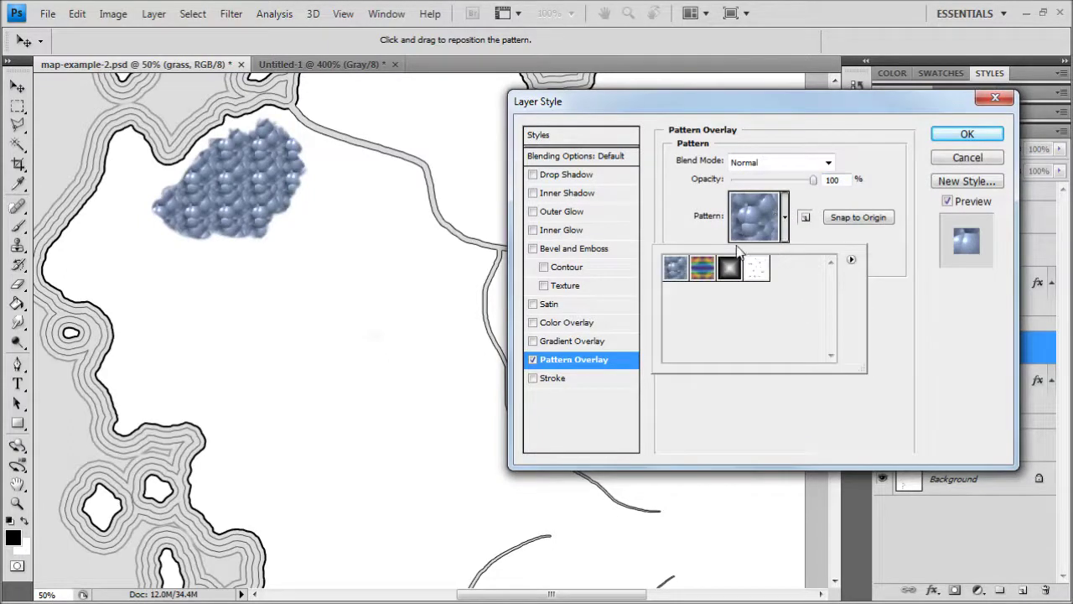
{"action": "left_click", "coordinate": [788, 210]}
{"action": "left_click_drag", "start_coordinate": [792, 104], "coordinate": [696, 122]}
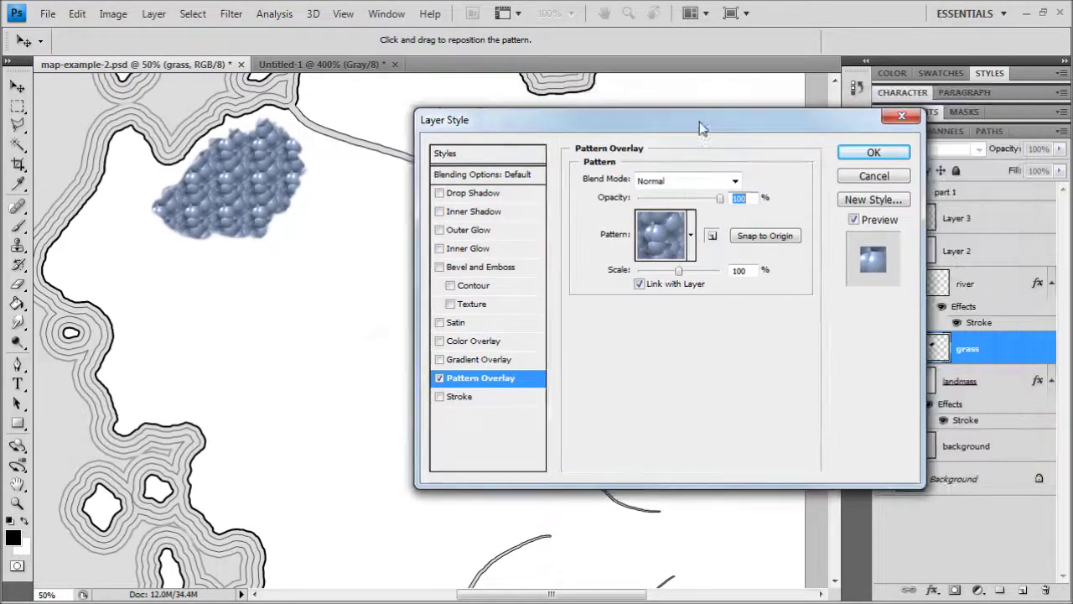
{"action": "left_click", "coordinate": [690, 236]}
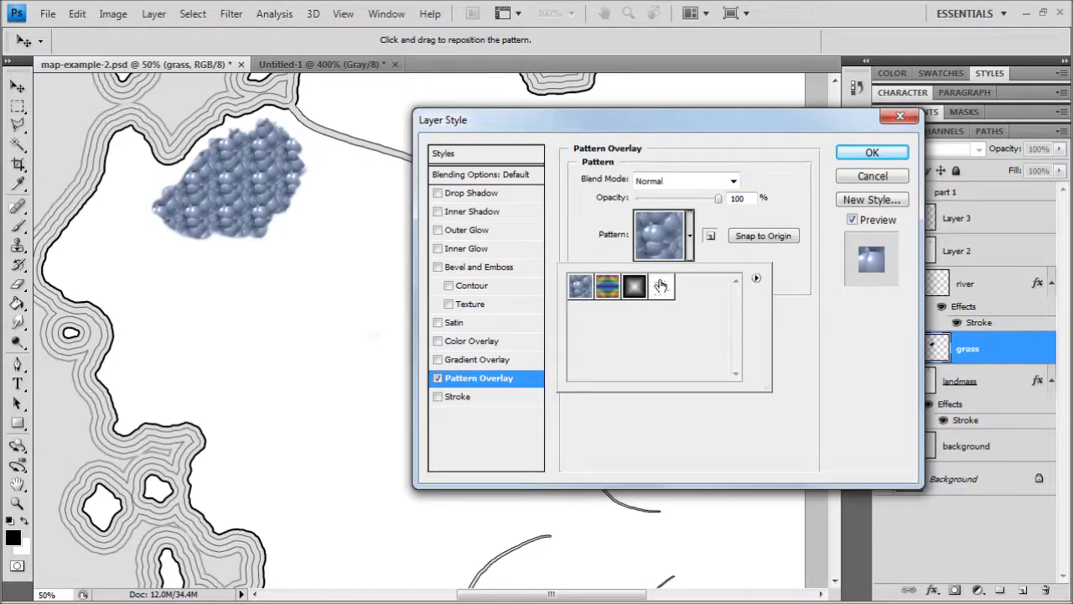
{"action": "left_click", "coordinate": [670, 297]}
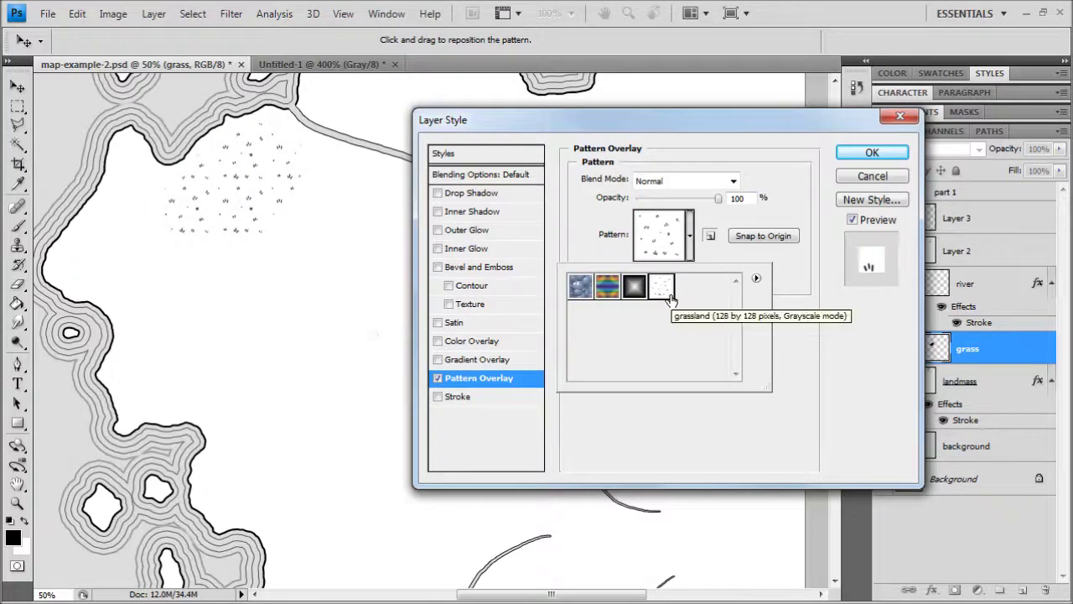
{"action": "left_click", "coordinate": [872, 152]}
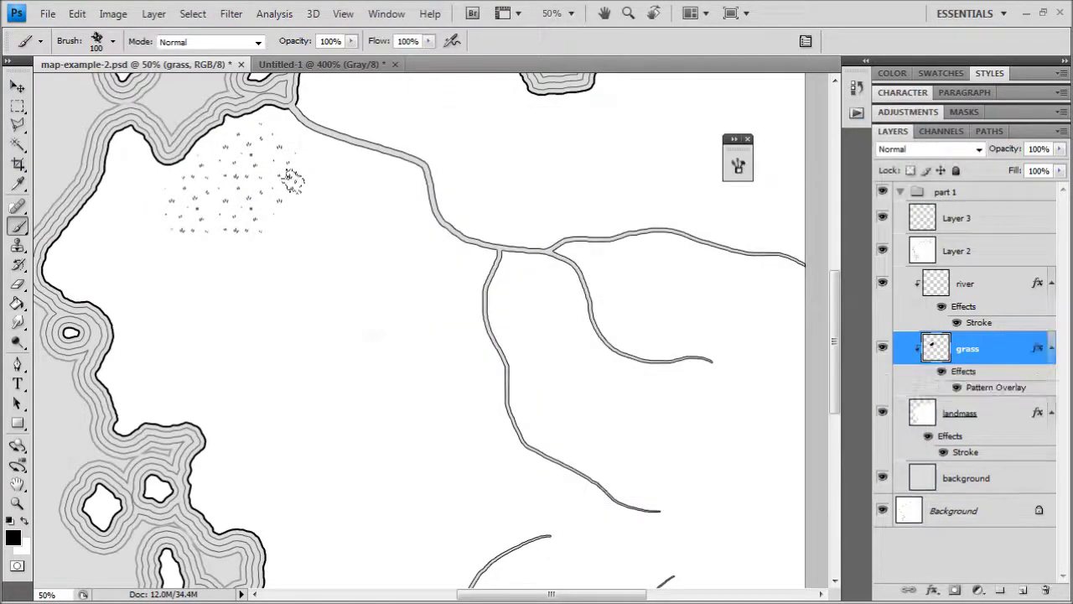
Step: Extend the northwest grass patch to the coast and paint smaller patches below the northern bay and just inland of the southwest bay
{"action": "left_click_drag", "start_coordinate": [301, 205], "coordinate": [383, 302]}
{"action": "left_click_drag", "start_coordinate": [170, 326], "coordinate": [251, 267]}
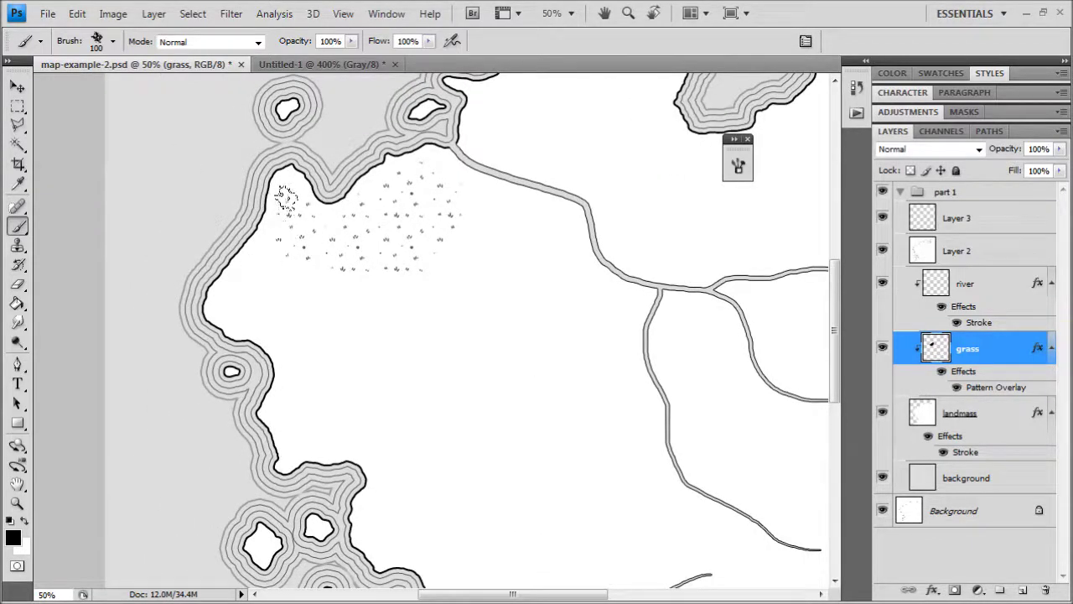
{"action": "left_click_drag", "start_coordinate": [563, 275], "coordinate": [428, 367]}
{"action": "mouse_move", "coordinate": [604, 243]}
{"action": "left_mouse_down"}
{"action": "mouse_move", "coordinate": [574, 251]}
{"action": "mouse_move", "coordinate": [538, 240]}
{"action": "left_mouse_up"}
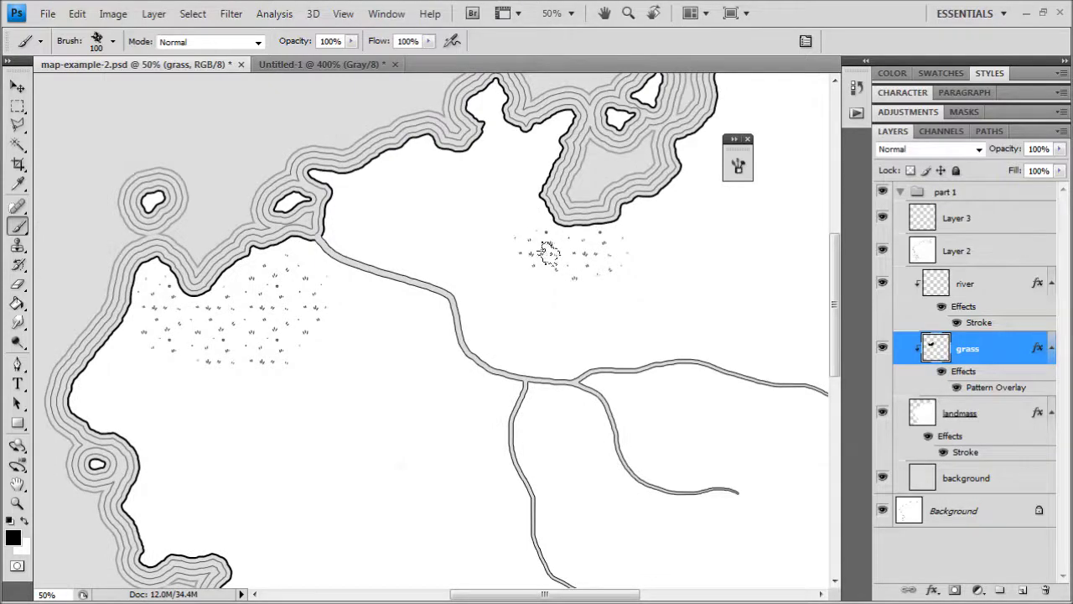
{"action": "scroll", "coordinate": [547, 253], "scroll_direction": "down", "scroll_amount": 6}
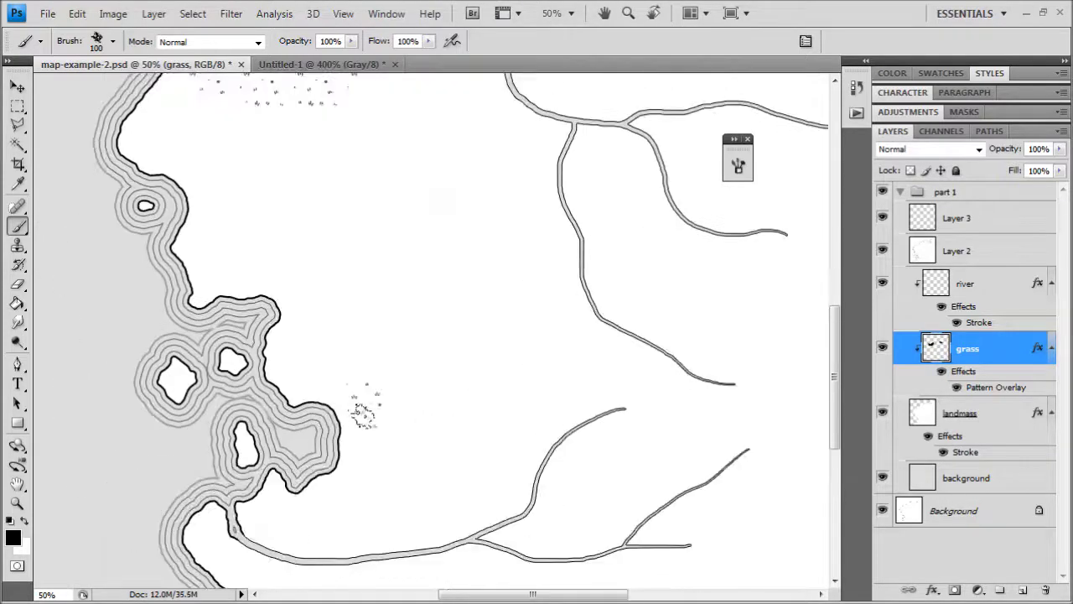
{"action": "left_click_drag", "start_coordinate": [362, 412], "coordinate": [321, 371]}
{"action": "scroll", "coordinate": [369, 376], "scroll_direction": "up", "scroll_amount": 2}
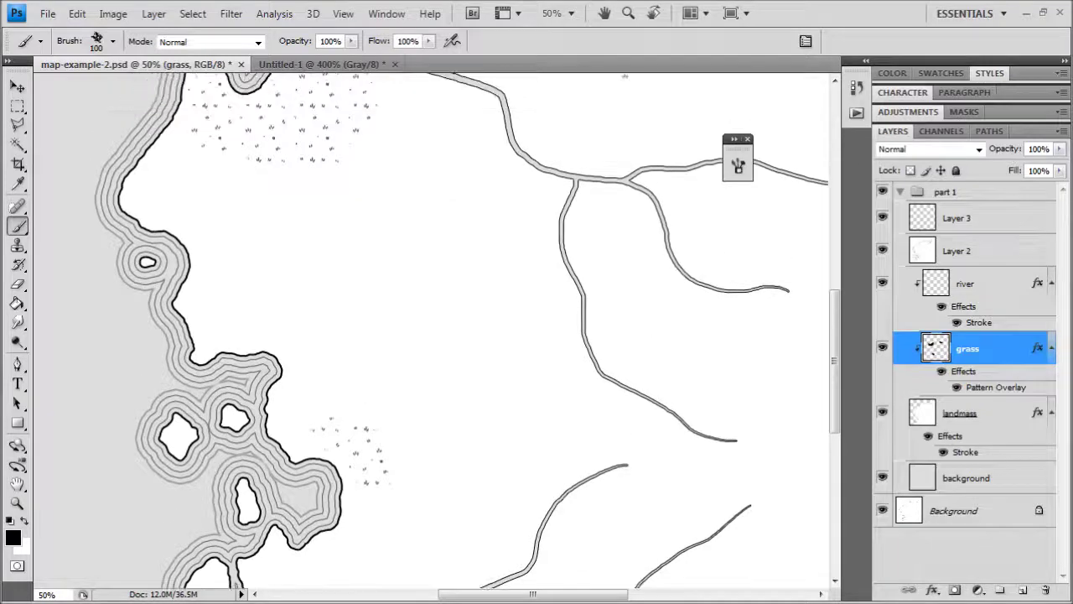
Step: Reduce the scale of the grass layer's pattern overlay to 75%
{"action": "double_click", "coordinate": [996, 386]}
{"action": "left_click_drag", "start_coordinate": [641, 130], "coordinate": [599, 133]}
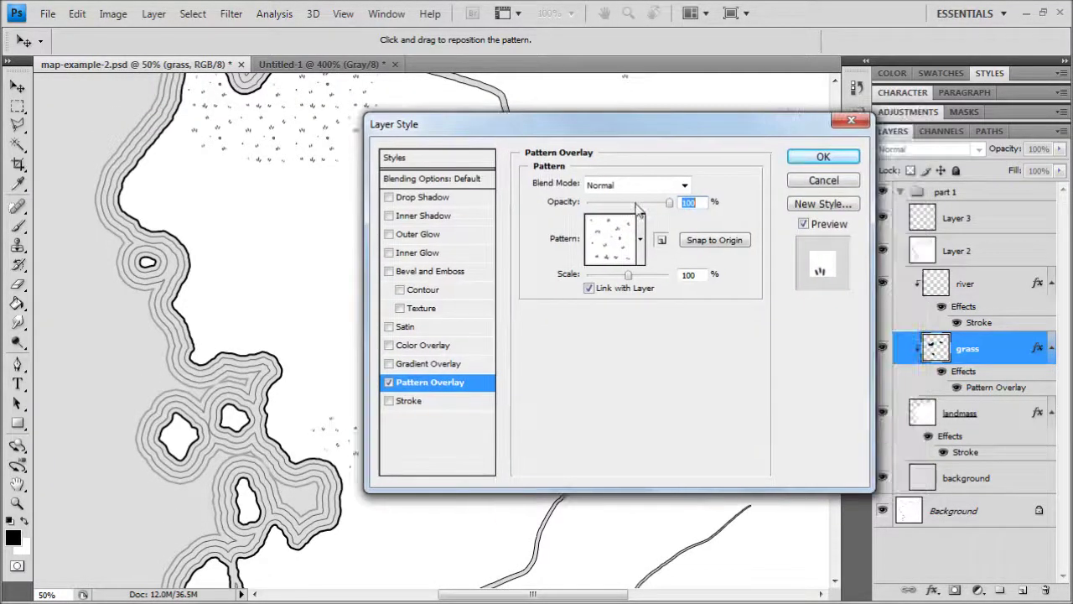
{"action": "left_click_drag", "start_coordinate": [630, 279], "coordinate": [623, 277]}
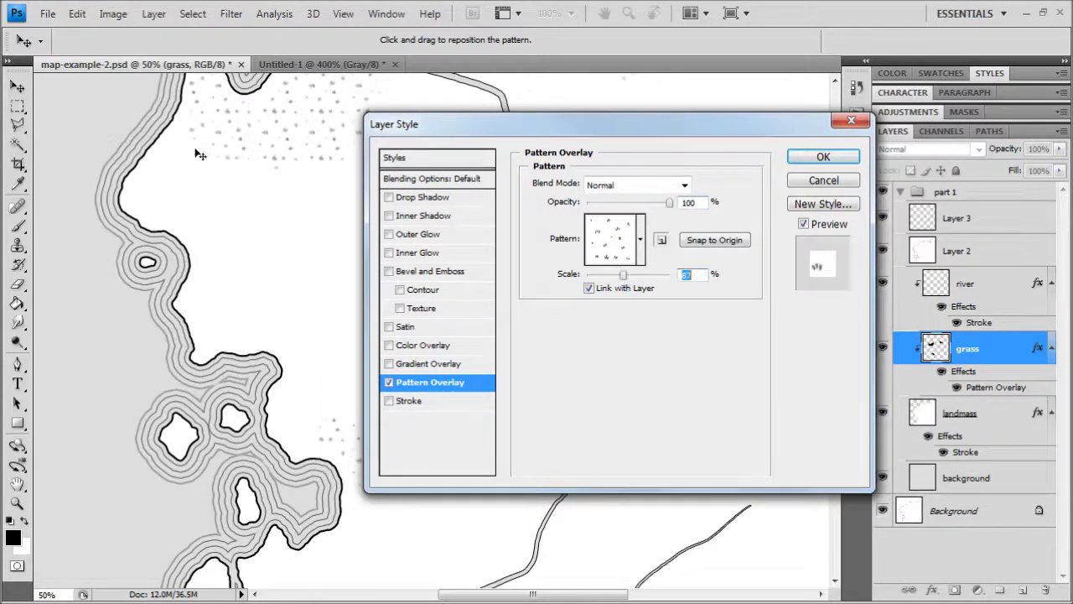
{"action": "key", "text": "ctrl+plus"}
{"action": "left_click_drag", "start_coordinate": [272, 225], "coordinate": [323, 393]}
{"action": "key", "text": "ctrl+plus"}
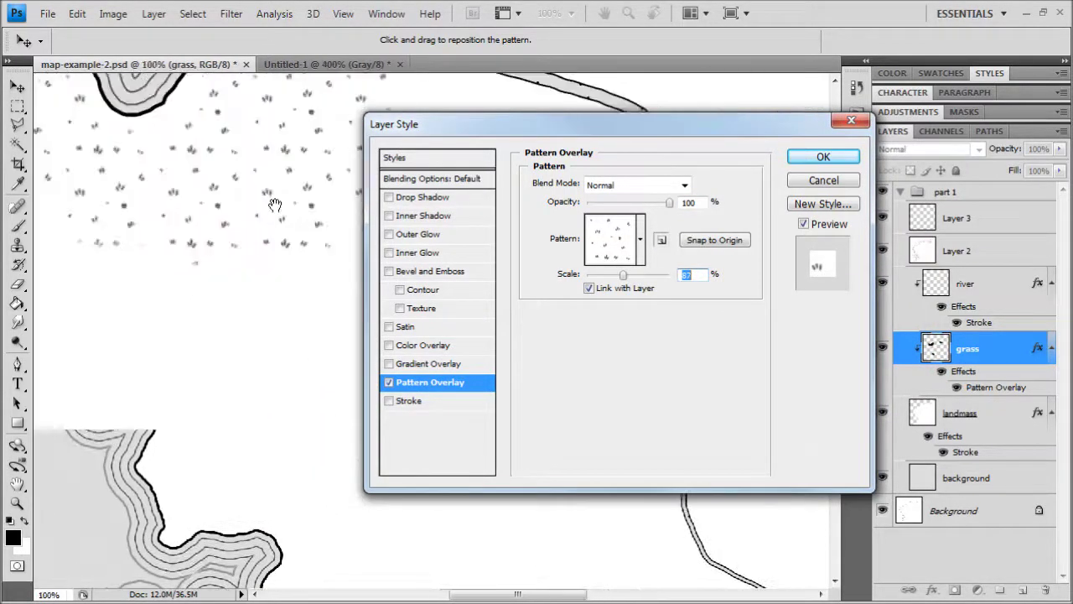
{"action": "left_click_drag", "start_coordinate": [621, 280], "coordinate": [621, 279]}
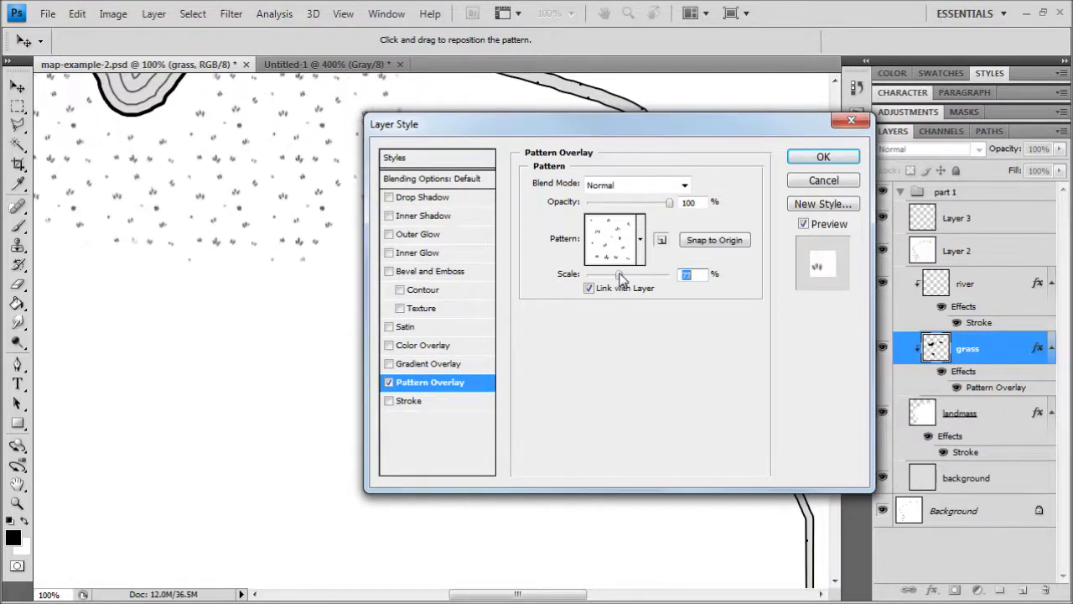
{"action": "left_click", "coordinate": [795, 161]}
Step: Check the scaled tufts up close and restore the pattern overlay's scale to 100%
{"action": "key", "text": "ctrl+minus"}
{"action": "key", "text": "ctrl+minus"}
{"action": "left_click_drag", "start_coordinate": [613, 417], "coordinate": [522, 328]}
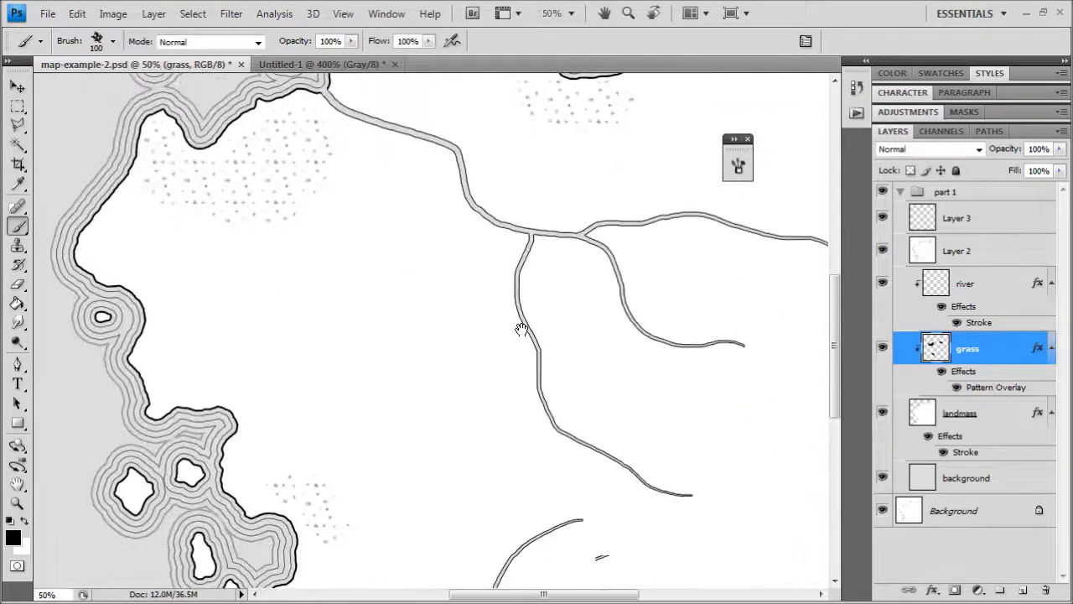
{"action": "key", "text": "ctrl+minus"}
{"action": "scroll", "coordinate": [521, 329], "scroll_direction": "up", "scroll_amount": 3}
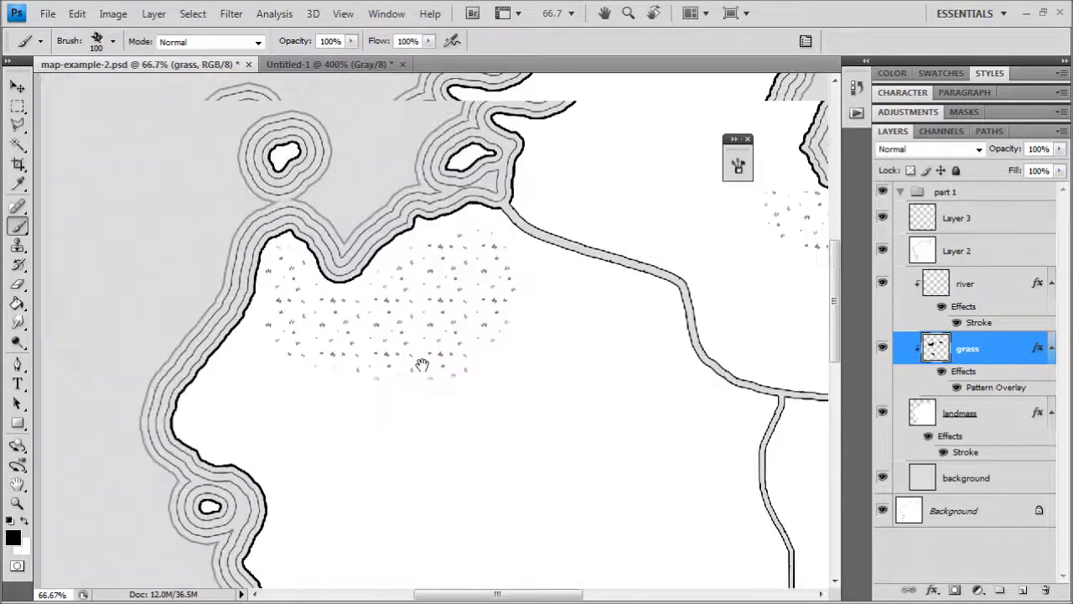
{"action": "scroll", "coordinate": [424, 369], "scroll_direction": "up", "scroll_amount": 1}
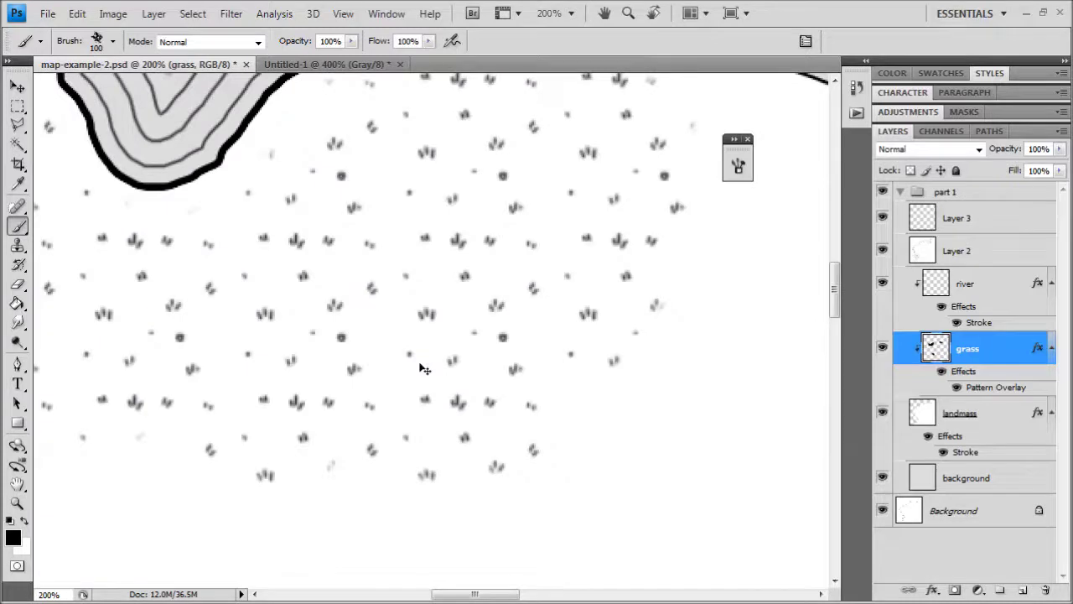
{"action": "double_click", "coordinate": [983, 389]}
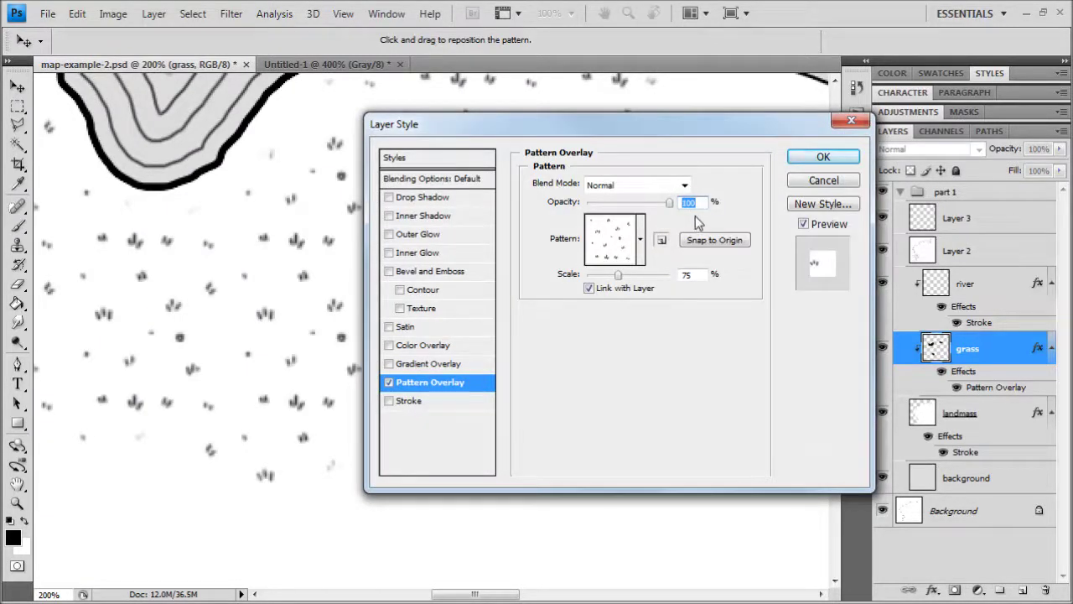
{"action": "left_click_drag", "start_coordinate": [706, 275], "coordinate": [637, 263]}
{"action": "type", "text": "100"}
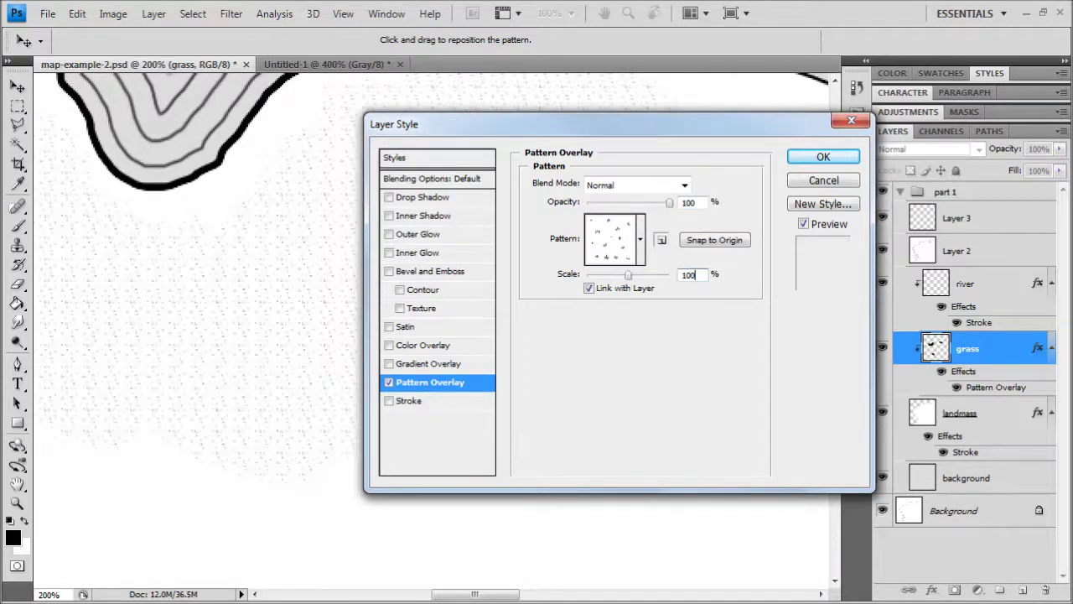
{"action": "left_click", "coordinate": [823, 156]}
Step: Paint further grass patches north of the eastern river branch, near the map's east edge and just northwest of the southern river's upper branch
{"action": "key", "text": "b"}
{"action": "key", "text": "ctrl+minus"}
{"action": "key", "text": "ctrl+minus"}
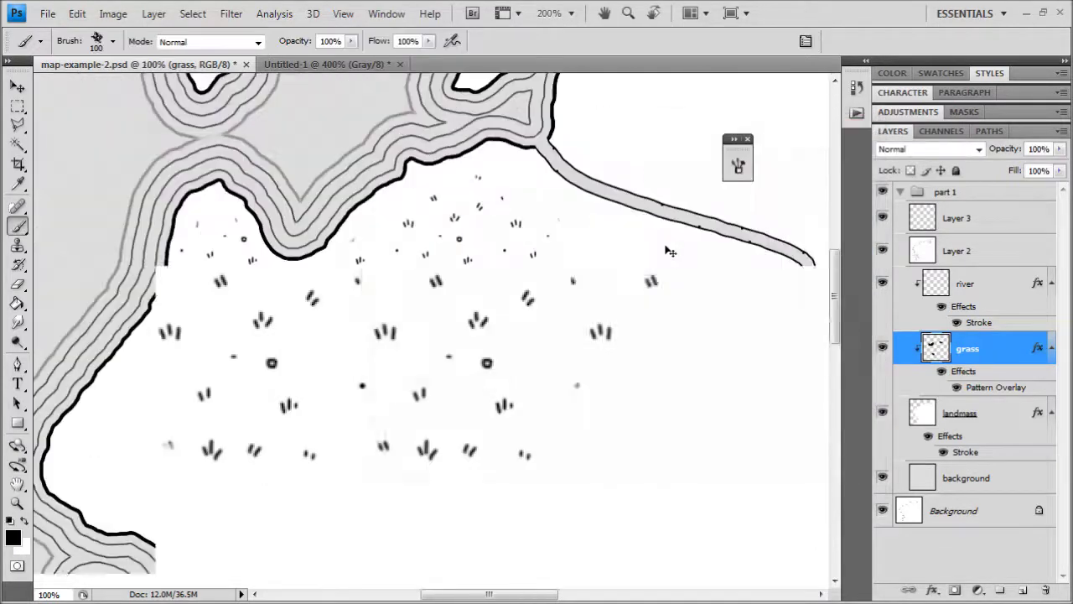
{"action": "key", "text": "ctrl+minus"}
{"action": "left_click_drag", "start_coordinate": [614, 362], "coordinate": [496, 188]}
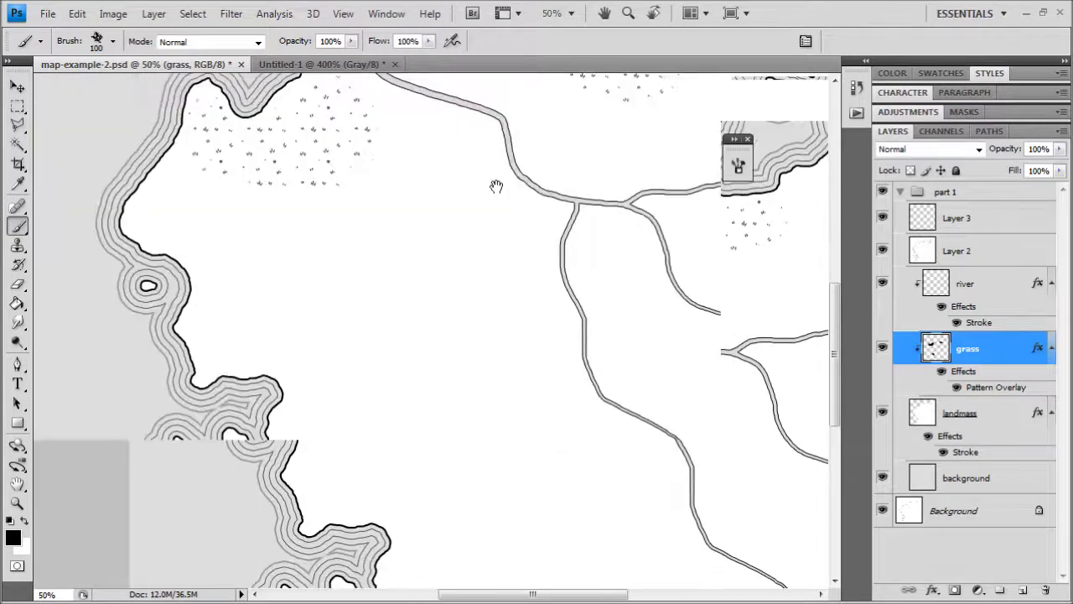
{"action": "left_click_drag", "start_coordinate": [578, 279], "coordinate": [538, 250]}
{"action": "key", "text": "ctrl+minus"}
{"action": "mouse_move", "coordinate": [610, 340]}
{"action": "left_mouse_down"}
{"action": "mouse_move", "coordinate": [641, 345]}
{"action": "mouse_move", "coordinate": [687, 311]}
{"action": "left_mouse_up"}
{"action": "mouse_move", "coordinate": [639, 181]}
{"action": "left_mouse_down"}
{"action": "mouse_move", "coordinate": [689, 198]}
{"action": "mouse_move", "coordinate": [592, 182]}
{"action": "mouse_move", "coordinate": [578, 190]}
{"action": "mouse_move", "coordinate": [642, 164]}
{"action": "mouse_move", "coordinate": [623, 174]}
{"action": "mouse_move", "coordinate": [693, 178]}
{"action": "mouse_move", "coordinate": [686, 160]}
{"action": "mouse_move", "coordinate": [600, 171]}
{"action": "left_mouse_up"}
{"action": "left_click_drag", "start_coordinate": [663, 128], "coordinate": [698, 137]}
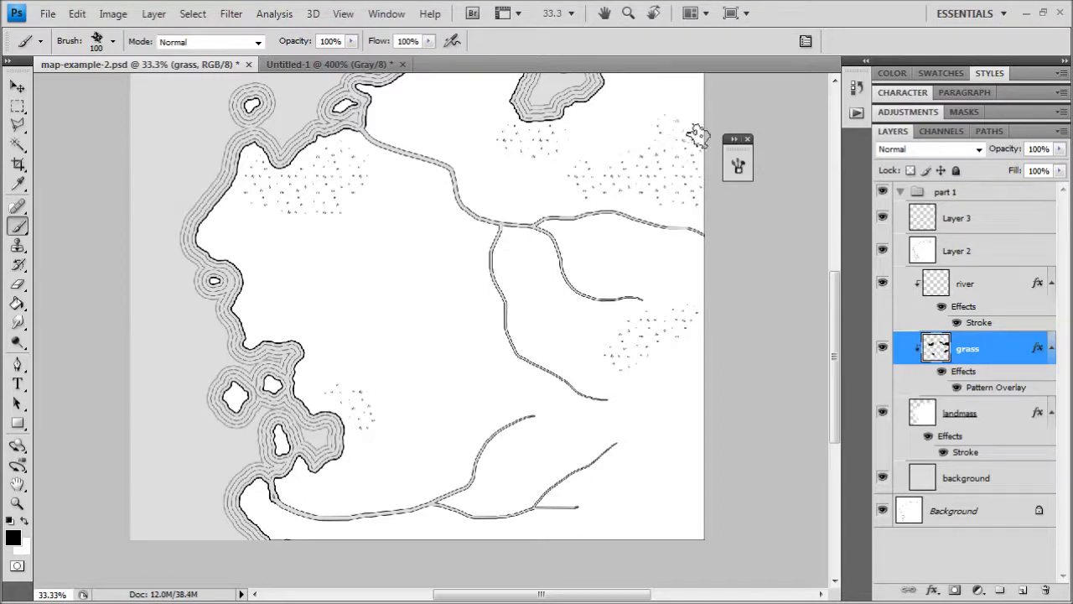
{"action": "mouse_move", "coordinate": [472, 422]}
{"action": "left_mouse_down"}
{"action": "mouse_move", "coordinate": [565, 351]}
{"action": "mouse_move", "coordinate": [422, 374]}
{"action": "mouse_move", "coordinate": [343, 472]}
{"action": "mouse_move", "coordinate": [511, 232]}
{"action": "mouse_move", "coordinate": [420, 366]}
{"action": "mouse_move", "coordinate": [421, 335]}
{"action": "mouse_move", "coordinate": [477, 280]}
{"action": "left_mouse_up"}
Step: Switch to the browser and examine how beleriand_color_map.jpg depicts its terrain as a reference
{"action": "key", "text": "ctrl+minus"}
{"action": "key", "text": "ctrl+plus"}
{"action": "key", "text": "ctrl+plus"}
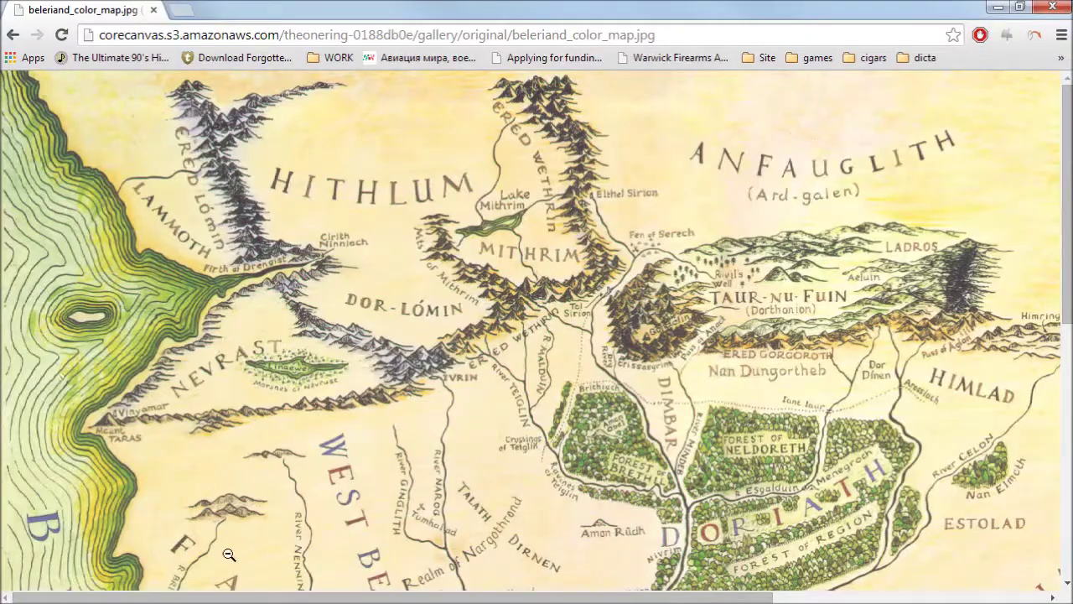
{"action": "scroll", "coordinate": [885, 444], "scroll_direction": "down", "scroll_amount": 6}
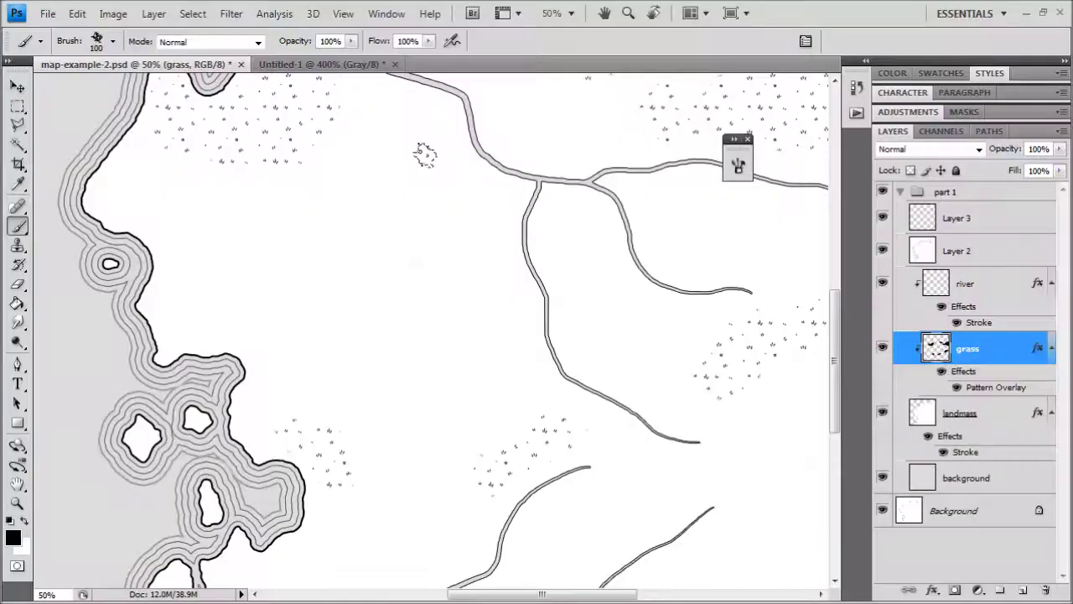
Step: Create a new small square grayscale document for the next pattern tile and flatten it to a white background
{"action": "left_click", "coordinate": [48, 14]}
{"action": "left_click", "coordinate": [55, 30]}
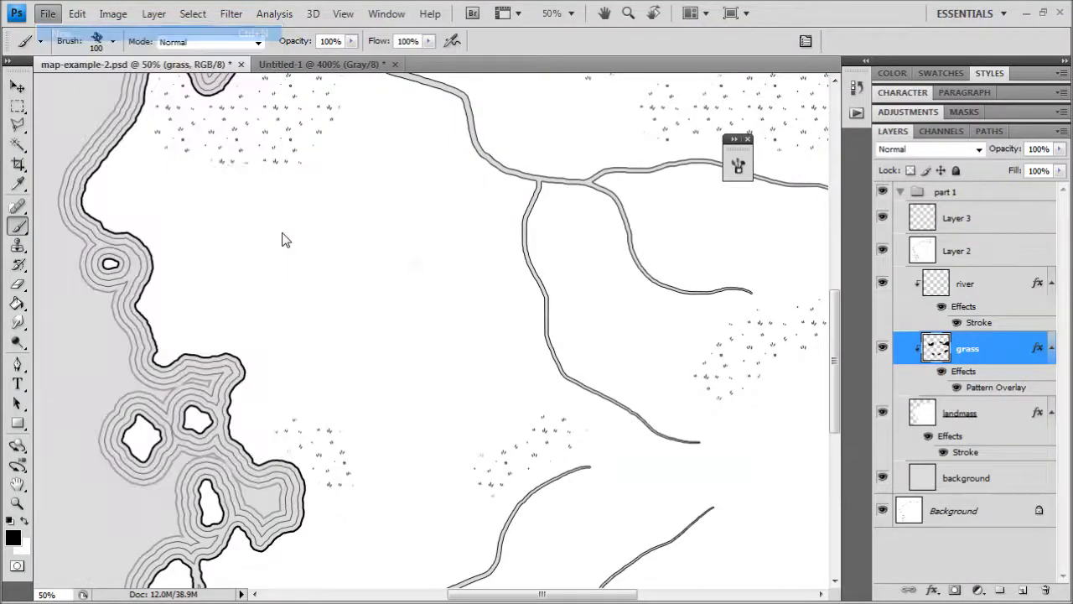
{"action": "left_click", "coordinate": [510, 222]}
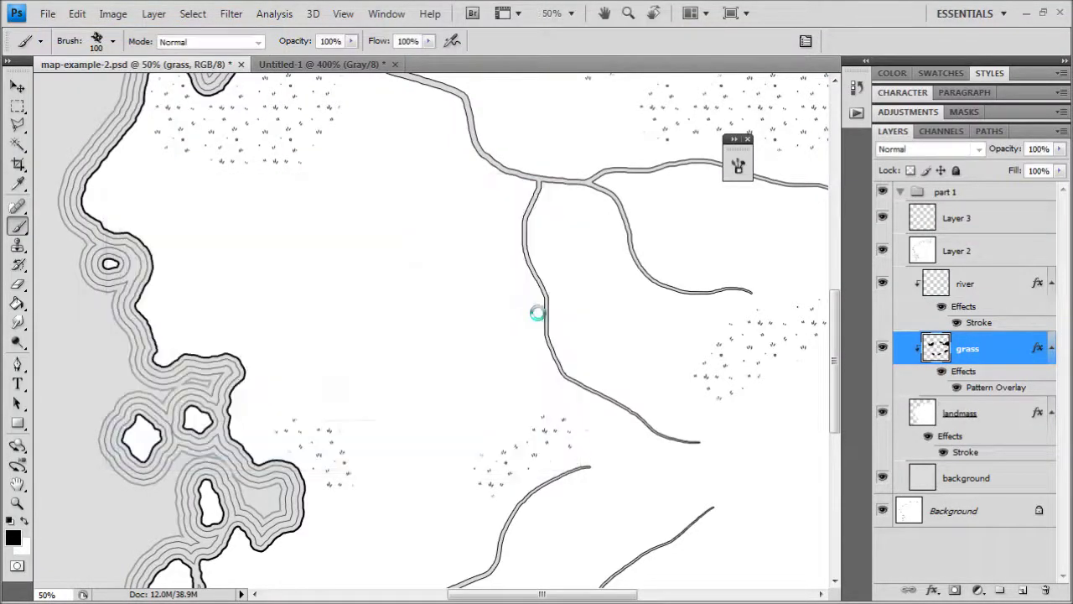
{"action": "left_click", "coordinate": [153, 14]}
{"action": "left_click", "coordinate": [186, 564]}
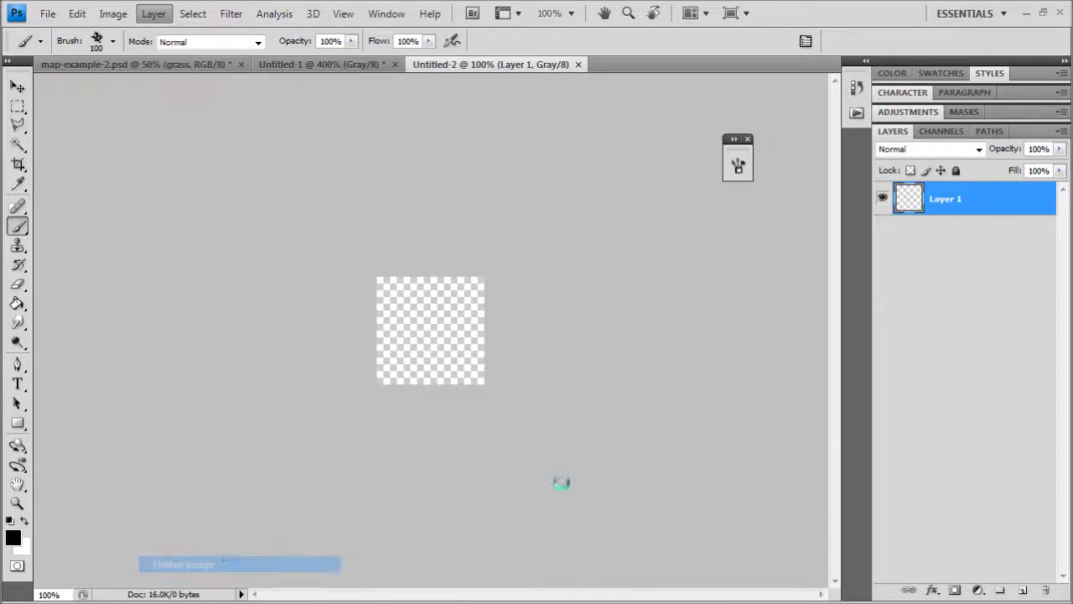
{"action": "key", "text": "ctrl+plus"}
{"action": "key", "text": "ctrl+plus"}
{"action": "key", "text": "ctrl+plus"}
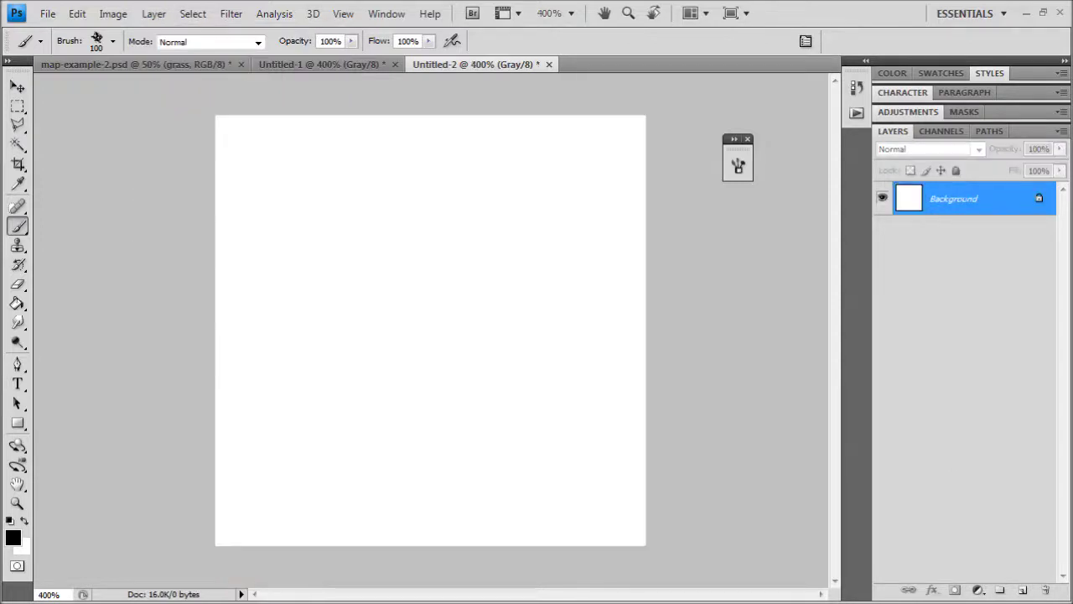
Step: Set the diameter of the current rough brush tip to 2 px
{"action": "left_click", "coordinate": [113, 41]}
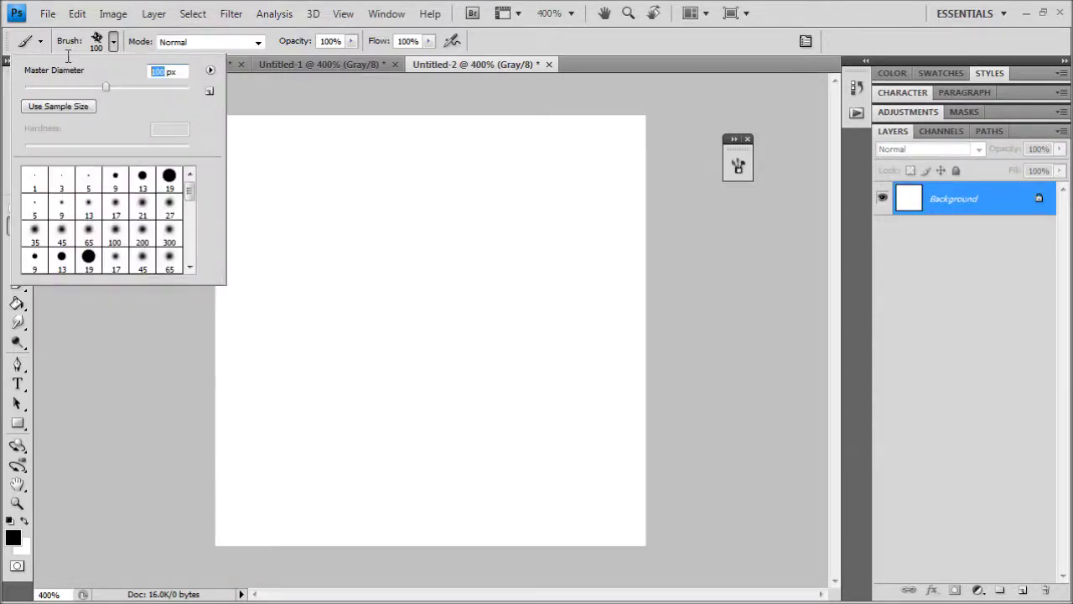
{"action": "type", "text": "3"}
{"action": "key", "text": "BackSpace"}
{"action": "type", "text": "2"}
{"action": "left_click", "coordinate": [540, 43]}
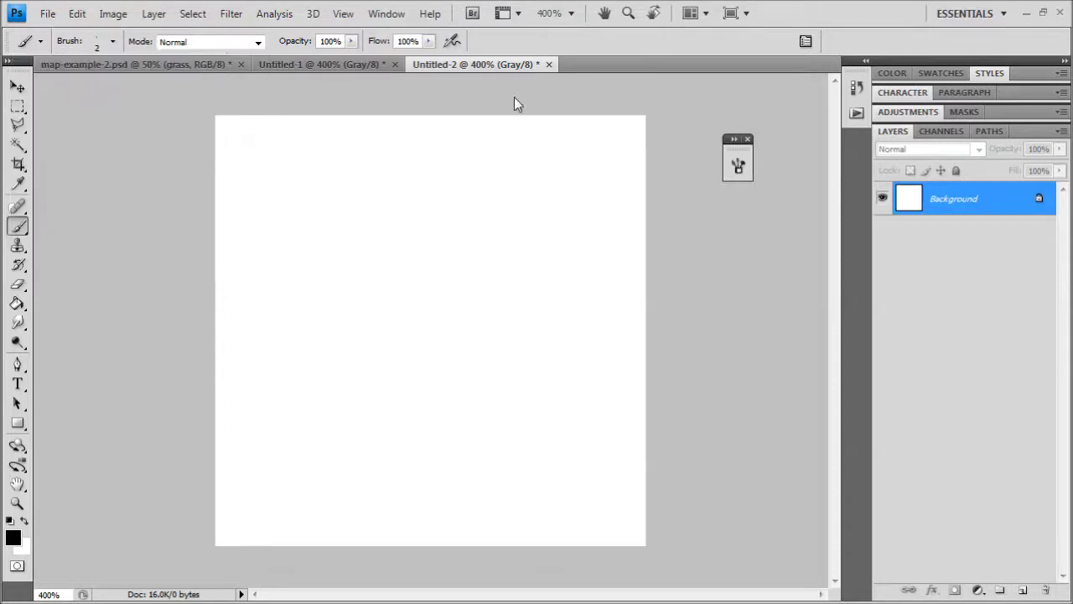
Step: Choose the small round 3 px brush tip from the brush presets
{"action": "left_click", "coordinate": [114, 43]}
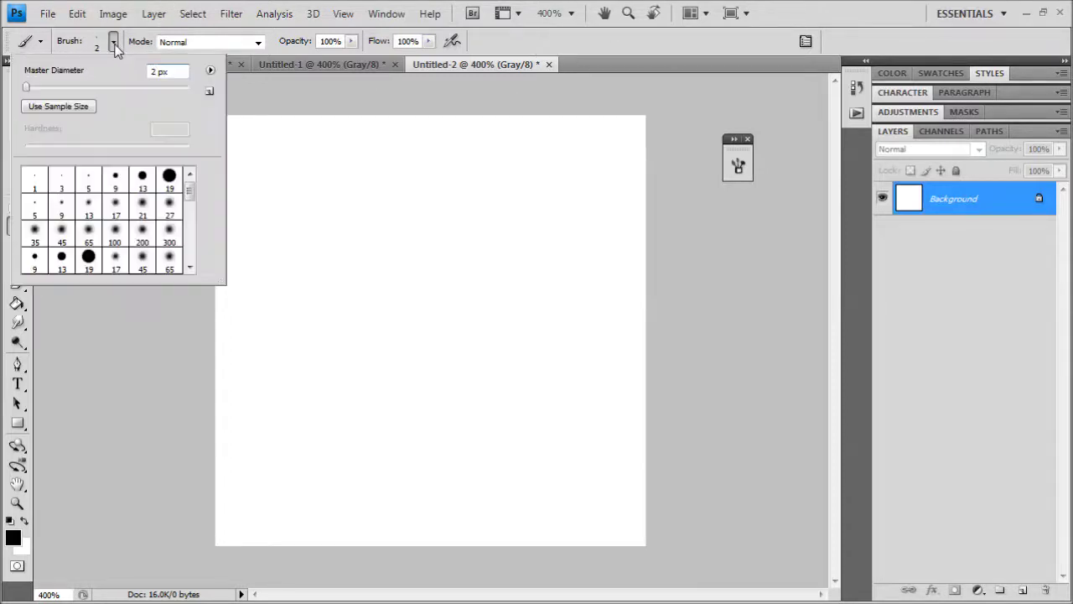
{"action": "left_click", "coordinate": [53, 195]}
{"action": "left_click", "coordinate": [701, 37]}
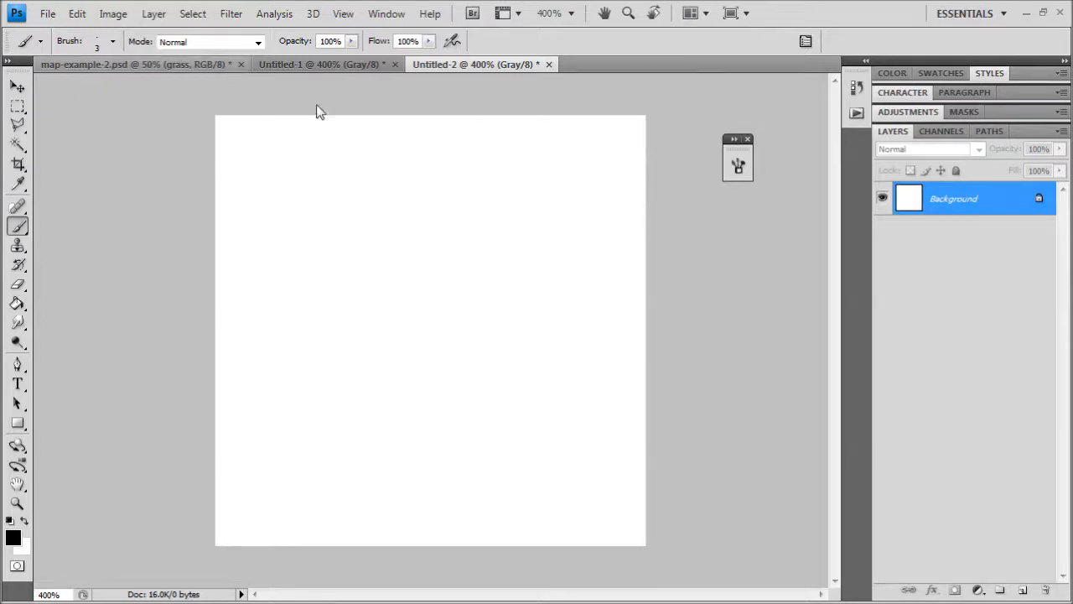
Step: Paint staggered, short horizontal black dashes of varying length across the white tile, keeping them clear of its outer edges
{"action": "key", "text": "ctrl+Tab"}
{"action": "key", "text": "ctrl+shift+Tab"}
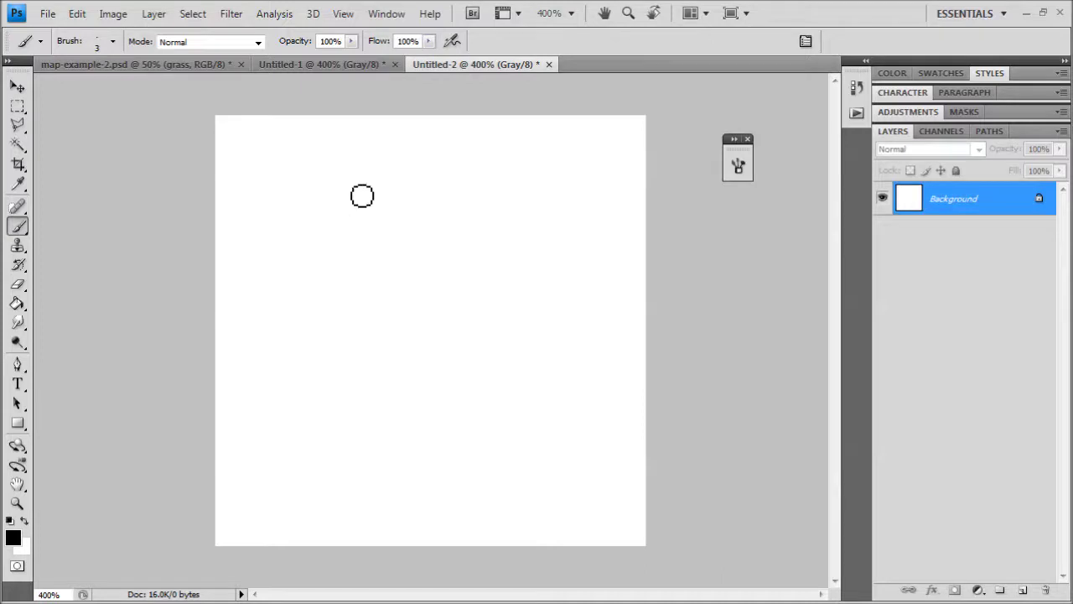
{"action": "left_click_drag", "start_coordinate": [295, 192], "coordinate": [486, 192]}
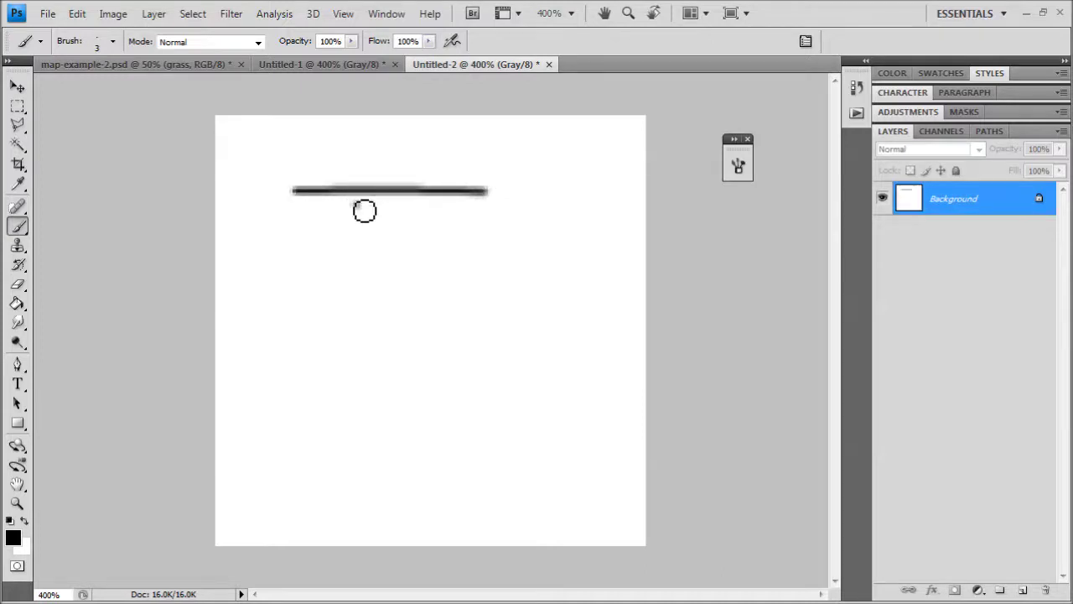
{"action": "left_click_drag", "start_coordinate": [355, 205], "coordinate": [537, 206]}
{"action": "left_click_drag", "start_coordinate": [300, 218], "coordinate": [531, 224]}
{"action": "left_click_drag", "start_coordinate": [320, 244], "coordinate": [437, 244]}
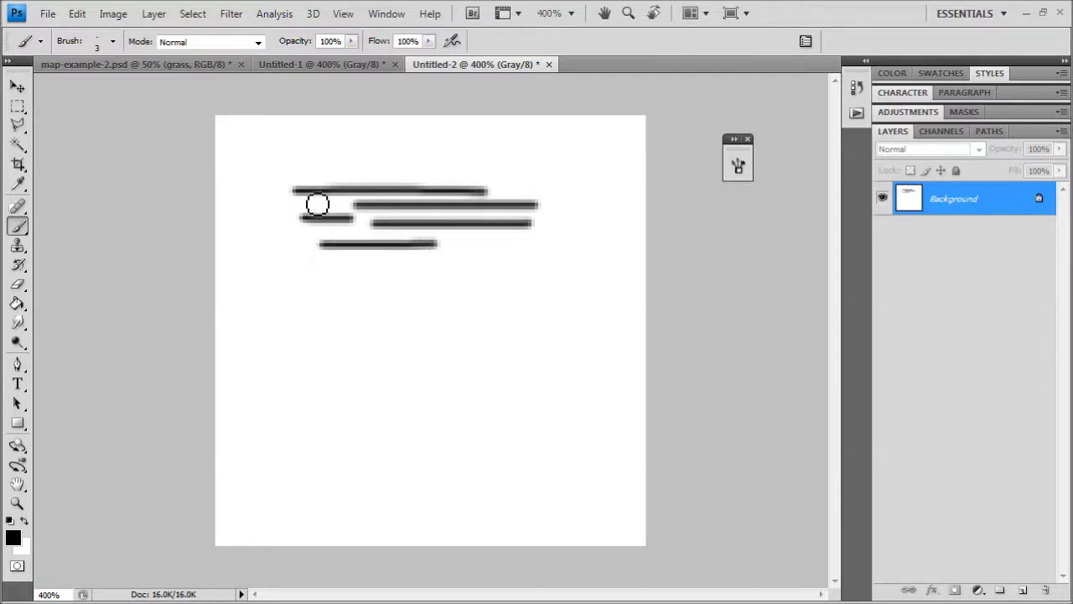
{"action": "mouse_move", "coordinate": [333, 204]}
{"action": "left_mouse_down"}
{"action": "mouse_move", "coordinate": [256, 210]}
{"action": "mouse_move", "coordinate": [283, 244]}
{"action": "mouse_move", "coordinate": [308, 239]}
{"action": "left_mouse_up"}
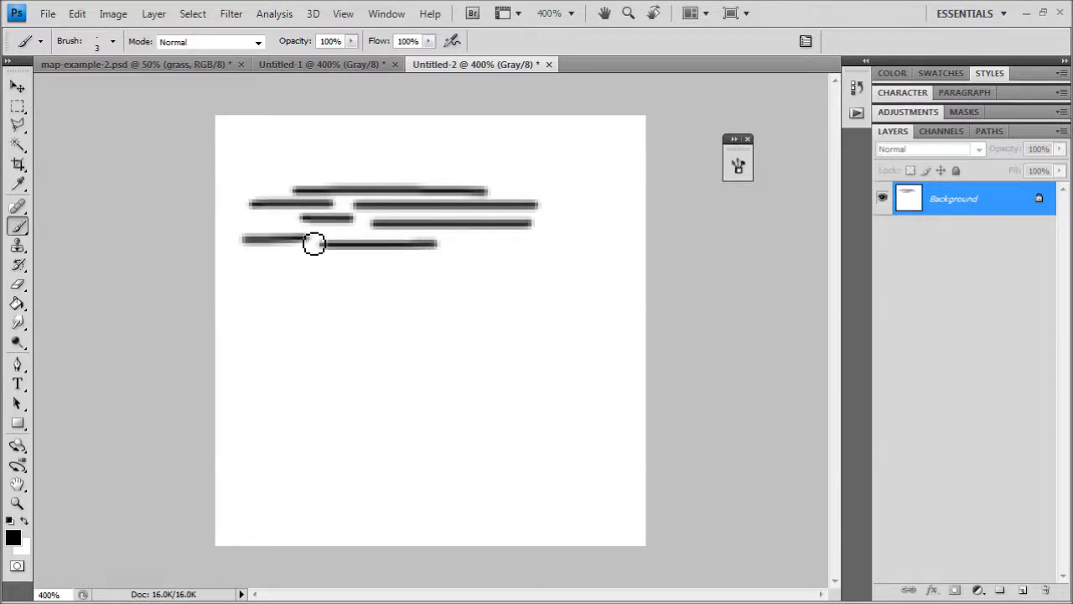
{"action": "left_click_drag", "start_coordinate": [456, 243], "coordinate": [579, 236]}
{"action": "mouse_move", "coordinate": [508, 190]}
{"action": "left_mouse_down"}
{"action": "mouse_move", "coordinate": [559, 189]}
{"action": "mouse_move", "coordinate": [557, 211]}
{"action": "mouse_move", "coordinate": [585, 208]}
{"action": "left_mouse_up"}
{"action": "left_click_drag", "start_coordinate": [370, 170], "coordinate": [500, 169]}
{"action": "left_click_drag", "start_coordinate": [341, 264], "coordinate": [484, 259]}
{"action": "mouse_move", "coordinate": [275, 265]}
{"action": "left_mouse_down"}
{"action": "mouse_move", "coordinate": [320, 262]}
{"action": "mouse_move", "coordinate": [424, 298]}
{"action": "left_mouse_up"}
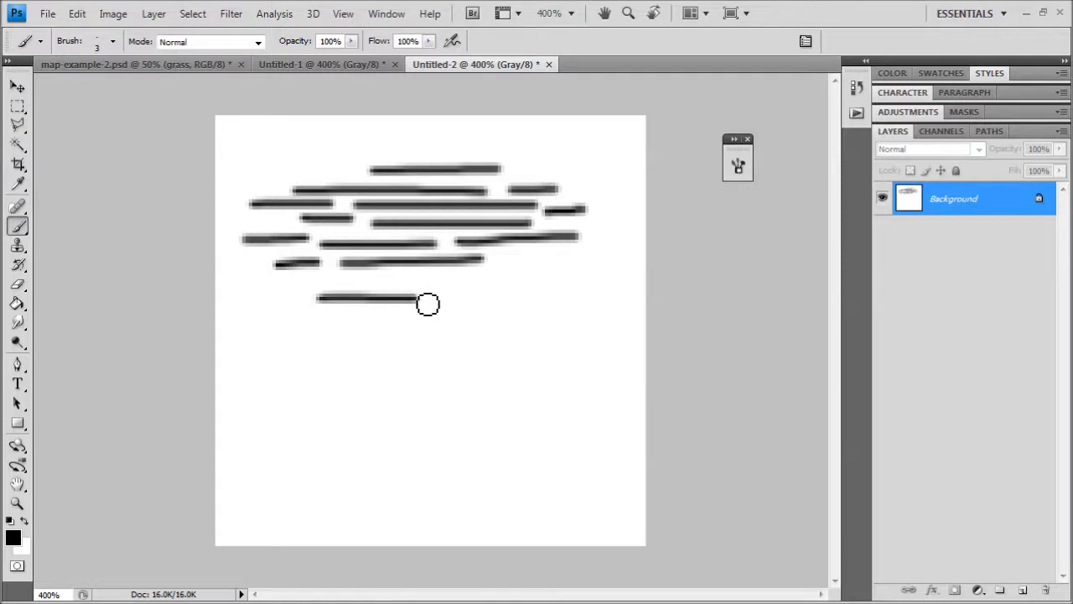
{"action": "mouse_move", "coordinate": [362, 278]}
{"action": "left_mouse_down"}
{"action": "mouse_move", "coordinate": [481, 277]}
{"action": "mouse_move", "coordinate": [528, 296]}
{"action": "mouse_move", "coordinate": [568, 296]}
{"action": "left_mouse_up"}
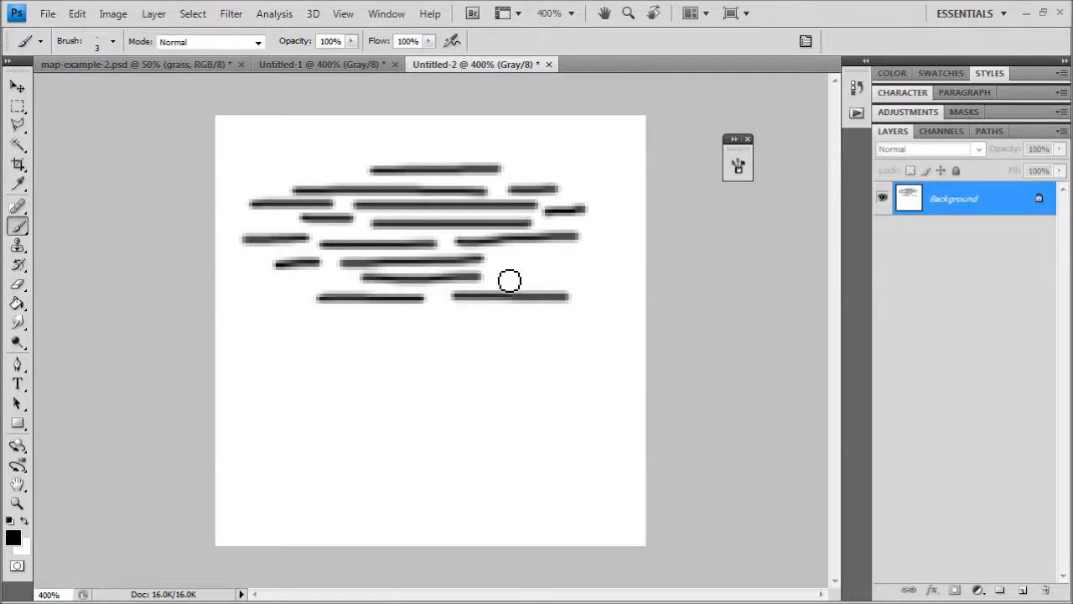
{"action": "left_click_drag", "start_coordinate": [501, 274], "coordinate": [588, 276]}
{"action": "left_click_drag", "start_coordinate": [508, 259], "coordinate": [566, 259]}
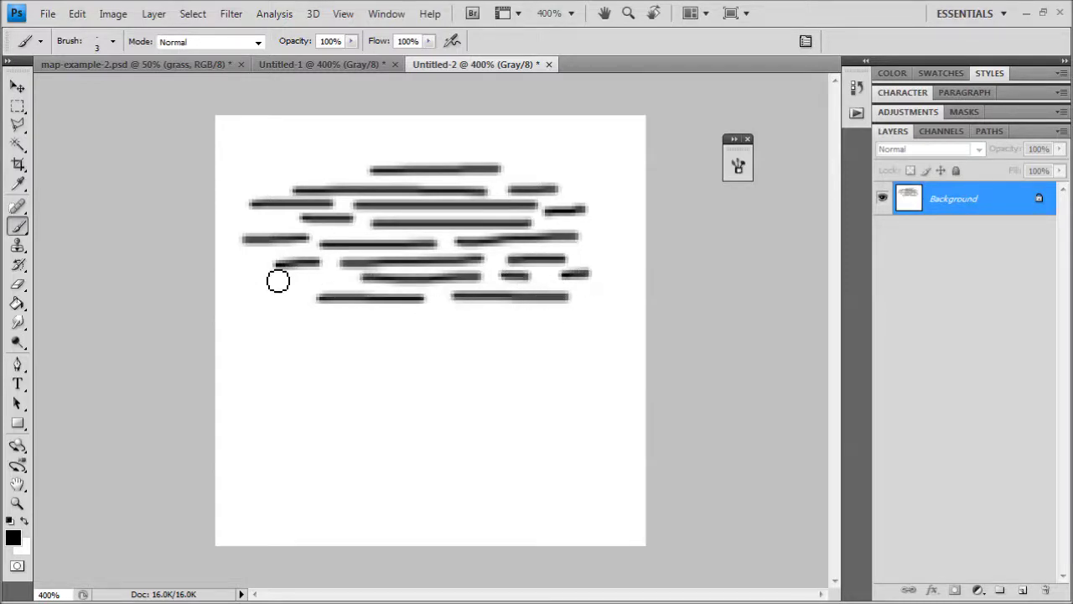
{"action": "left_click_drag", "start_coordinate": [255, 280], "coordinate": [332, 280]}
{"action": "left_click_drag", "start_coordinate": [267, 309], "coordinate": [579, 320]}
{"action": "left_click_drag", "start_coordinate": [302, 338], "coordinate": [409, 333]}
{"action": "left_click_drag", "start_coordinate": [253, 349], "coordinate": [316, 349]}
{"action": "left_click_drag", "start_coordinate": [265, 325], "coordinate": [331, 324]}
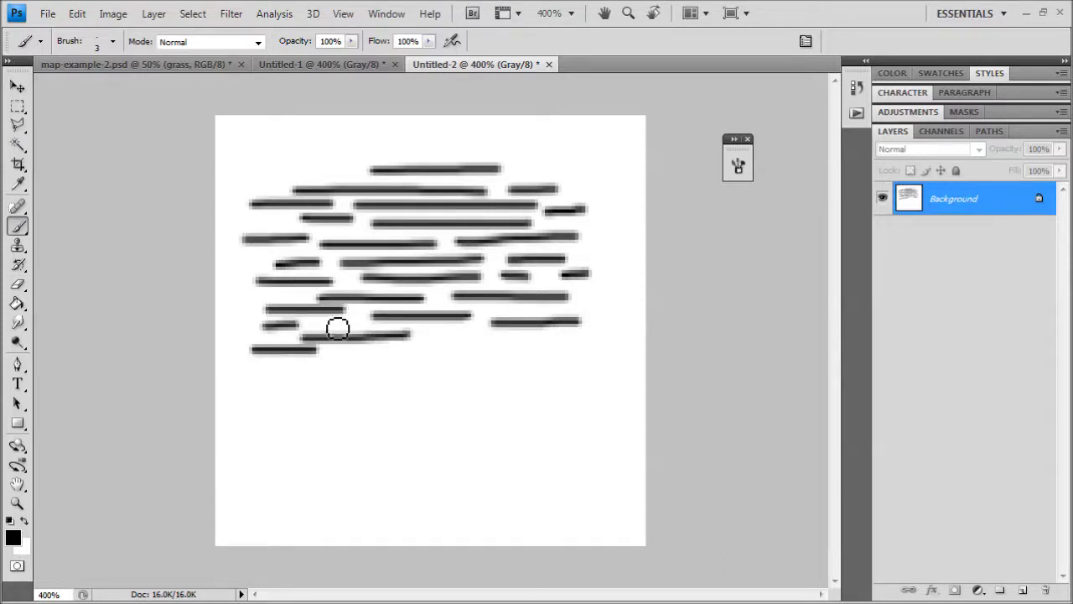
{"action": "left_click_drag", "start_coordinate": [401, 355], "coordinate": [532, 355]}
{"action": "mouse_move", "coordinate": [451, 338]}
{"action": "left_mouse_down"}
{"action": "mouse_move", "coordinate": [598, 342]}
{"action": "mouse_move", "coordinate": [583, 359]}
{"action": "left_mouse_up"}
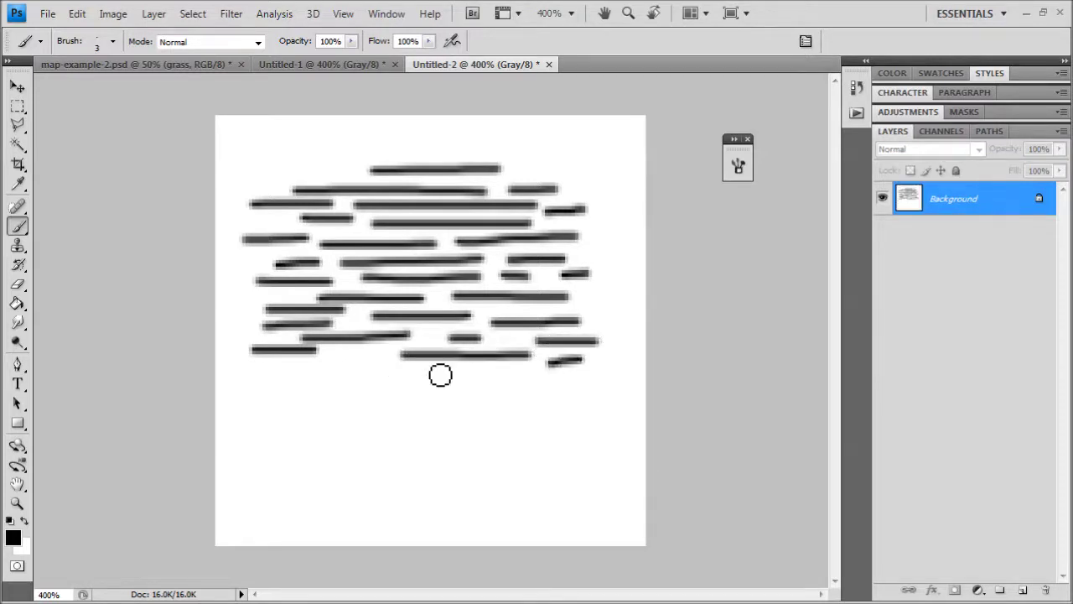
{"action": "left_click_drag", "start_coordinate": [332, 359], "coordinate": [370, 359]}
{"action": "left_click_drag", "start_coordinate": [283, 378], "coordinate": [567, 377]}
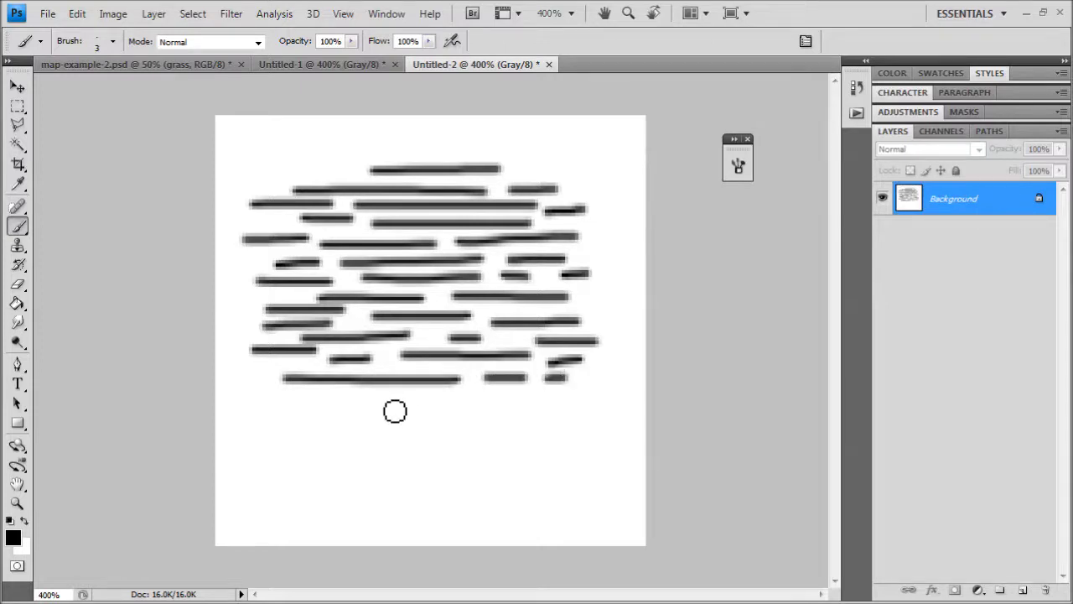
{"action": "left_click_drag", "start_coordinate": [387, 404], "coordinate": [602, 398]}
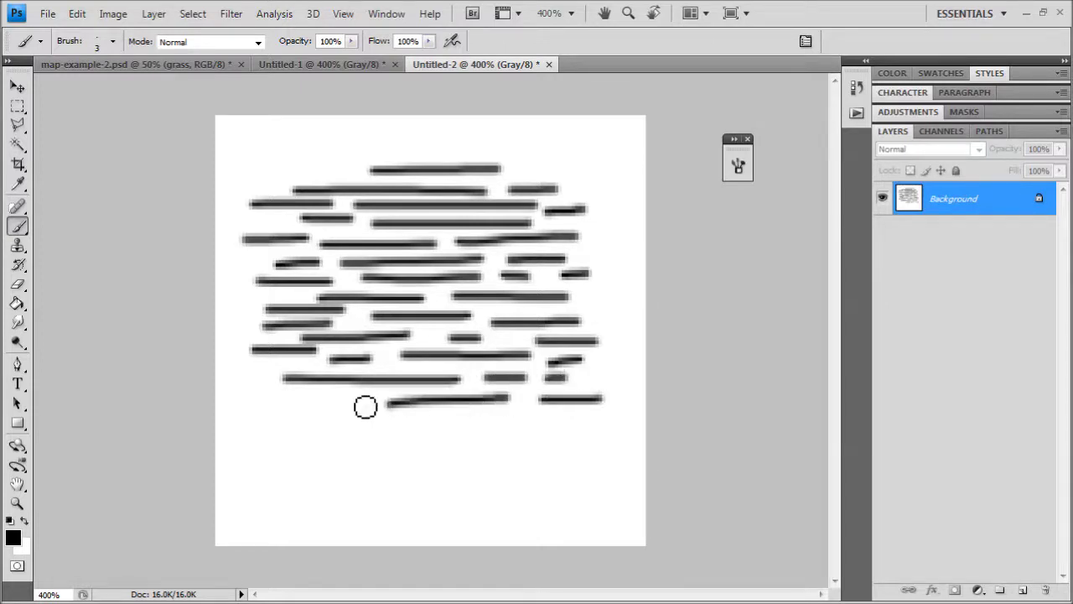
{"action": "mouse_move", "coordinate": [354, 401]}
{"action": "left_mouse_down"}
{"action": "mouse_move", "coordinate": [256, 401]}
{"action": "mouse_move", "coordinate": [316, 418]}
{"action": "mouse_move", "coordinate": [562, 419]}
{"action": "left_mouse_up"}
{"action": "mouse_move", "coordinate": [387, 442]}
{"action": "left_mouse_down"}
{"action": "mouse_move", "coordinate": [494, 444]}
{"action": "mouse_move", "coordinate": [468, 429]}
{"action": "mouse_move", "coordinate": [587, 440]}
{"action": "left_mouse_up"}
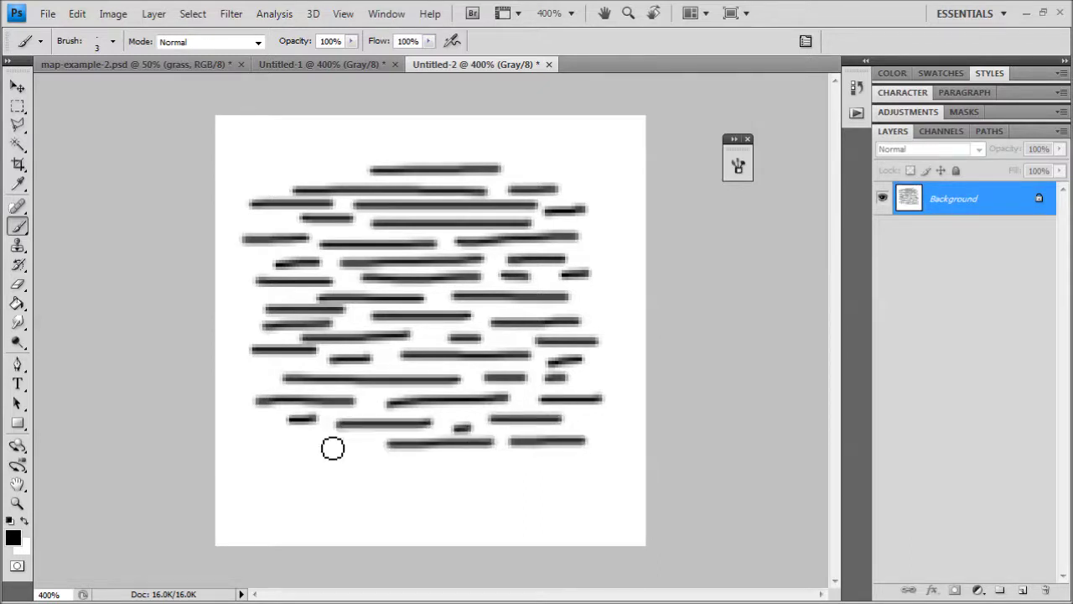
{"action": "left_click_drag", "start_coordinate": [323, 443], "coordinate": [366, 443]}
{"action": "left_click_drag", "start_coordinate": [314, 471], "coordinate": [599, 464]}
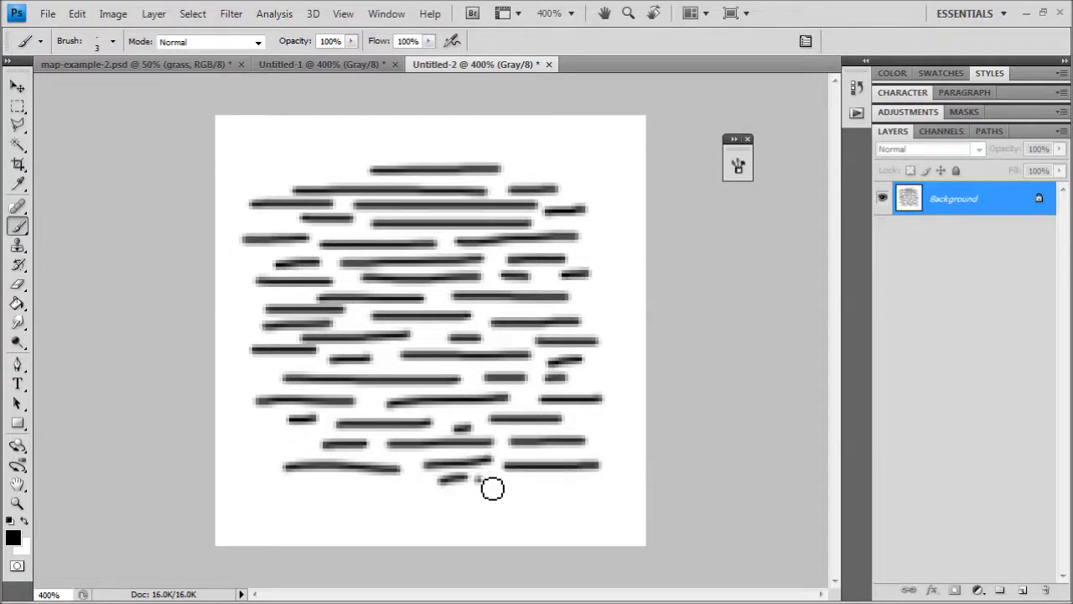
{"action": "left_click_drag", "start_coordinate": [492, 485], "coordinate": [527, 484]}
{"action": "left_click_drag", "start_coordinate": [587, 454], "coordinate": [603, 452]}
{"action": "left_click_drag", "start_coordinate": [351, 489], "coordinate": [393, 486]}
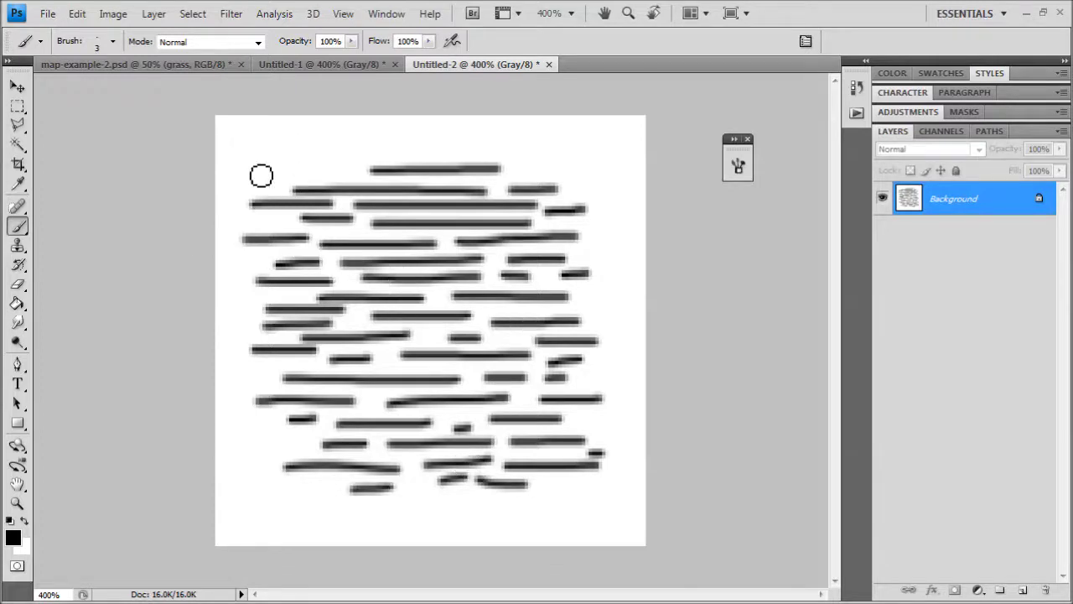
Step: Offset the dash tile by 64 px horizontally and vertically with wrap-around, and apply the same Offset filter a second time
{"action": "left_click", "coordinate": [231, 16]}
{"action": "mouse_move", "coordinate": [368, 328]}
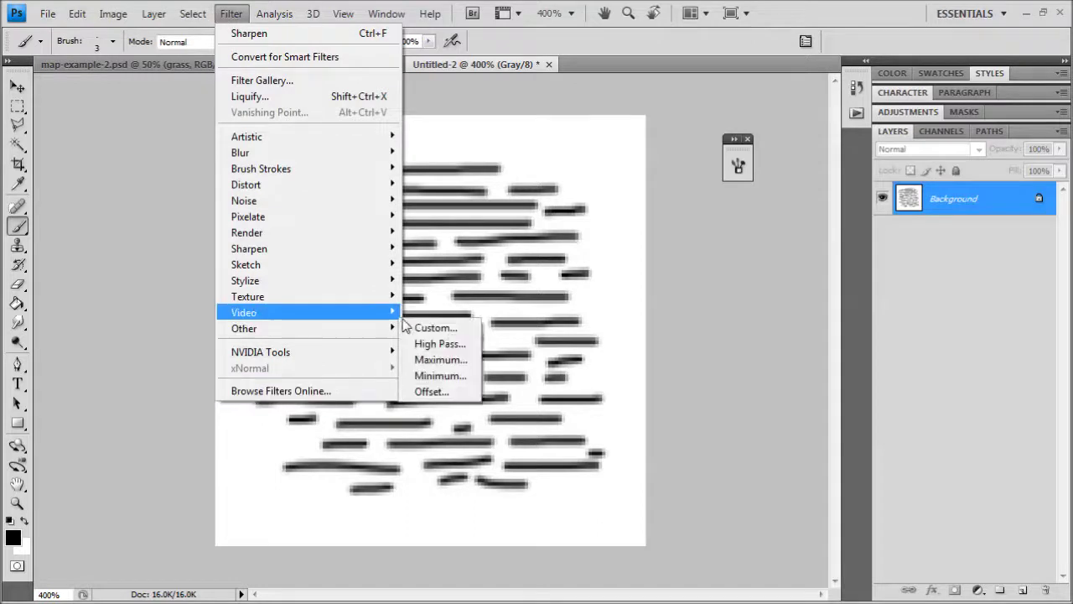
{"action": "left_click", "coordinate": [430, 391]}
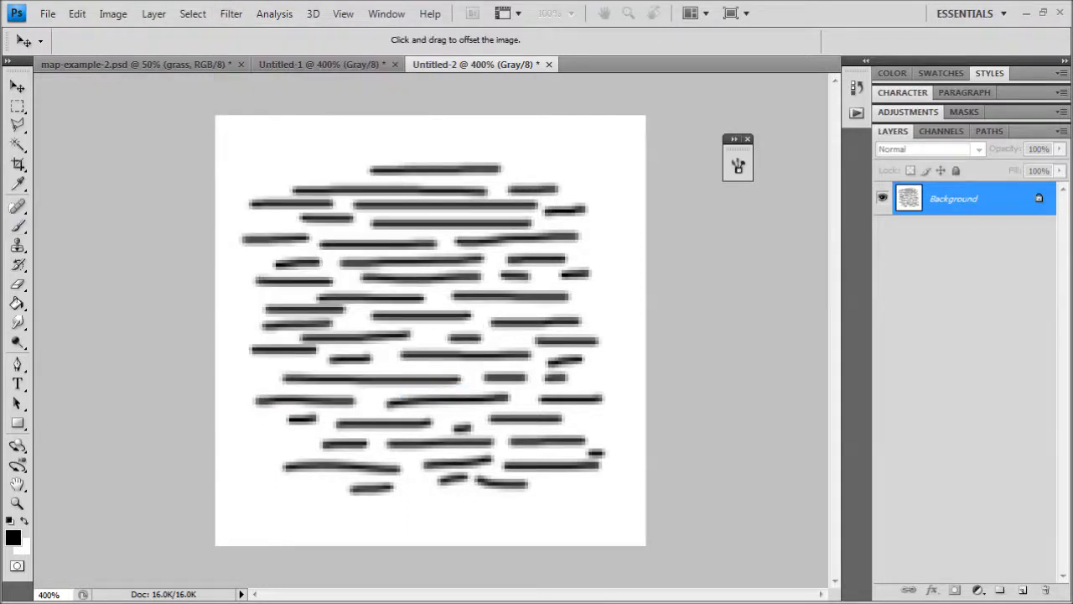
{"action": "left_click_drag", "start_coordinate": [25, 189], "coordinate": [762, 201]}
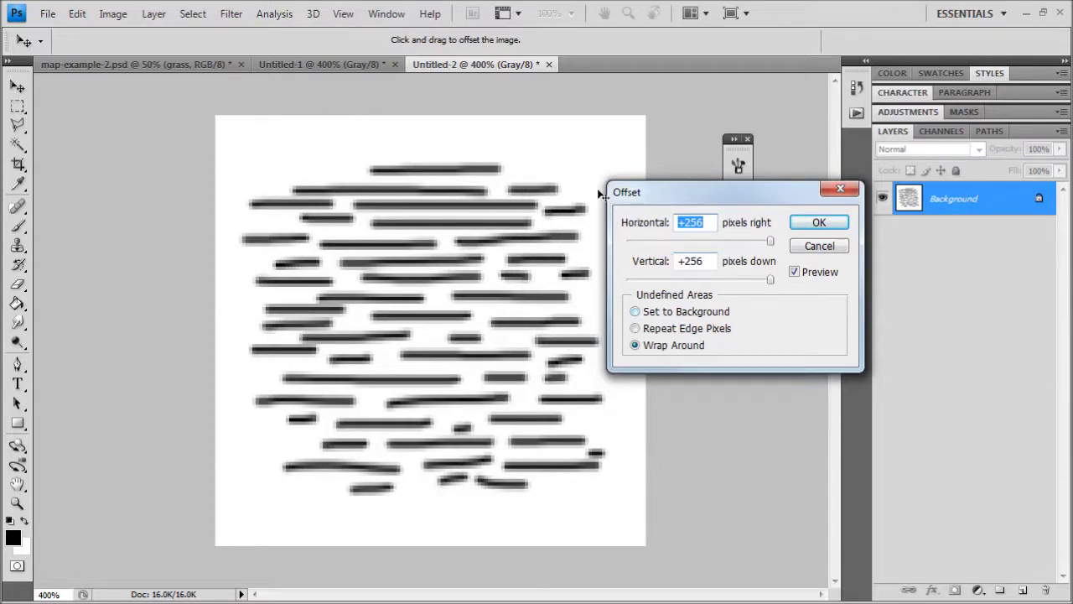
{"action": "type", "text": "64"}
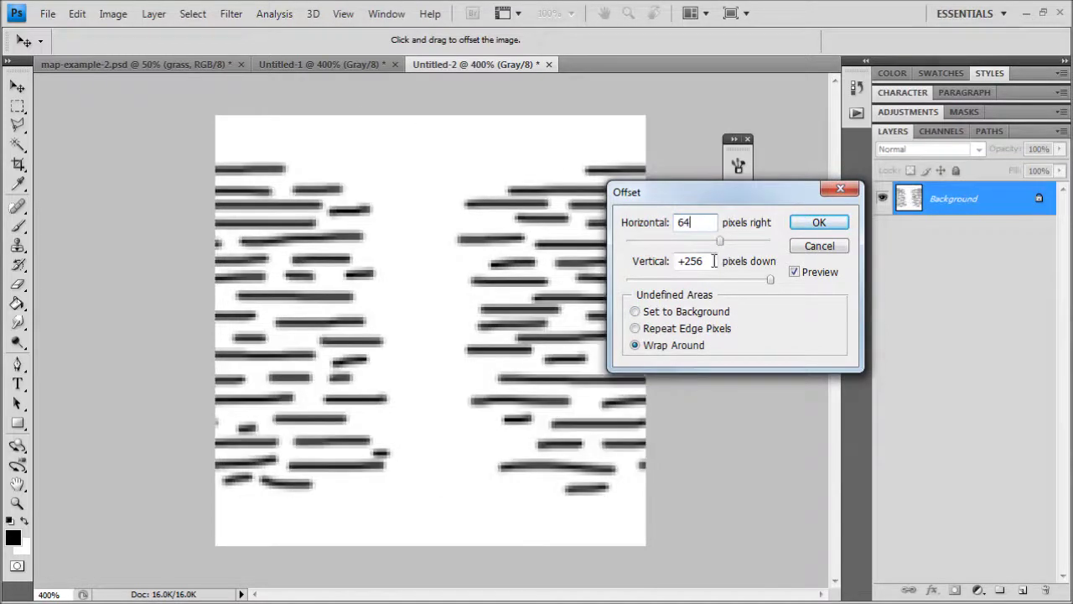
{"action": "left_click", "coordinate": [813, 225]}
{"action": "key", "text": "b"}
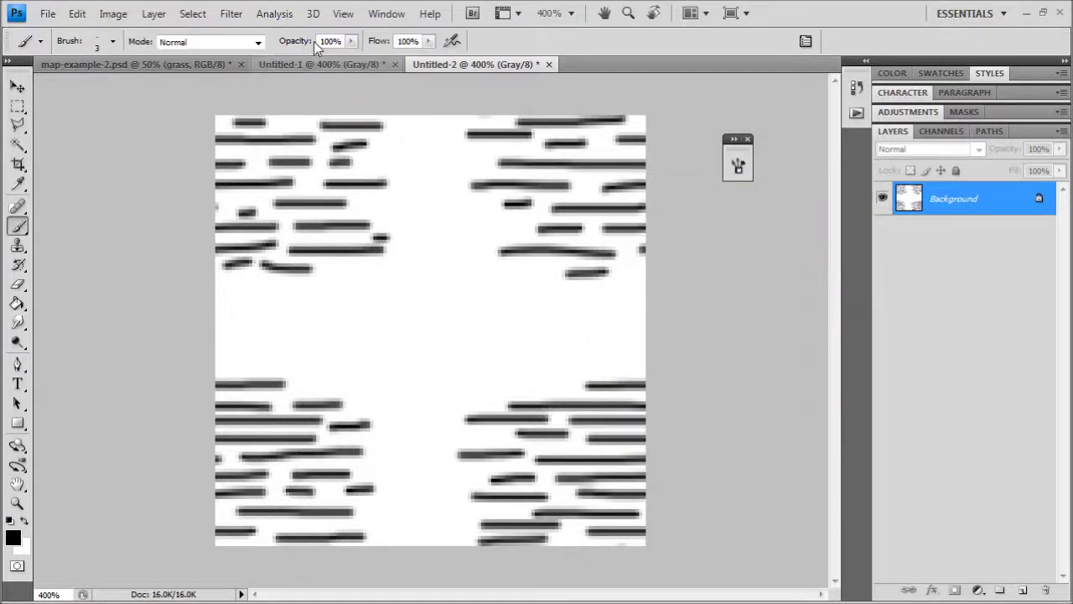
{"action": "key", "text": "ctrl+f"}
Step: Preview other horizontal offsets for the tile, and apply a wrap-around offset of 64 px right and 64 px down
{"action": "left_click", "coordinate": [231, 13]}
{"action": "mouse_move", "coordinate": [266, 336]}
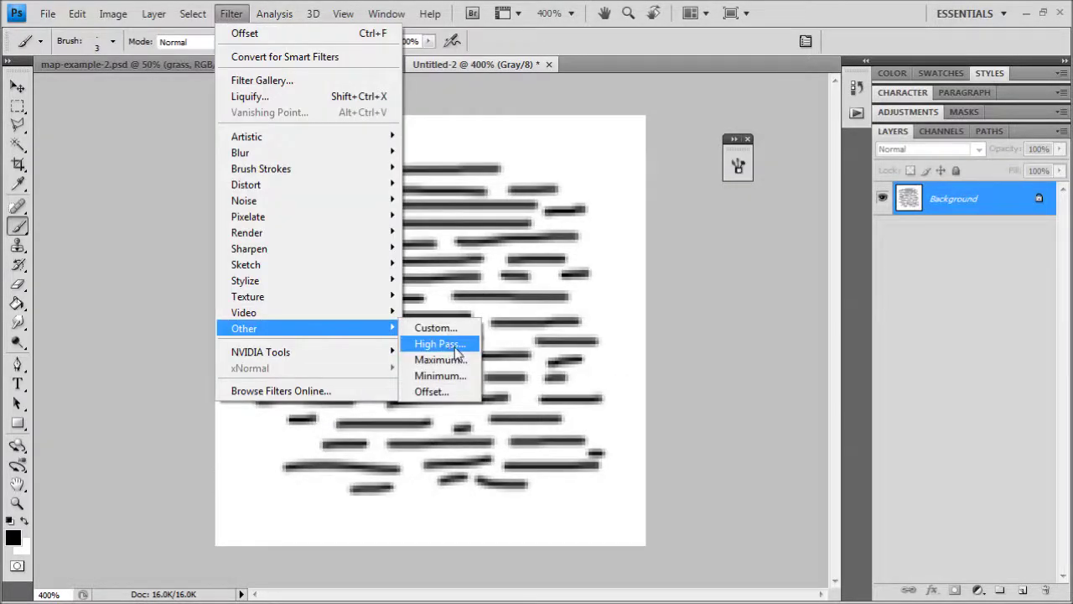
{"action": "left_click", "coordinate": [448, 392]}
{"action": "left_click_drag", "start_coordinate": [724, 242], "coordinate": [698, 237]}
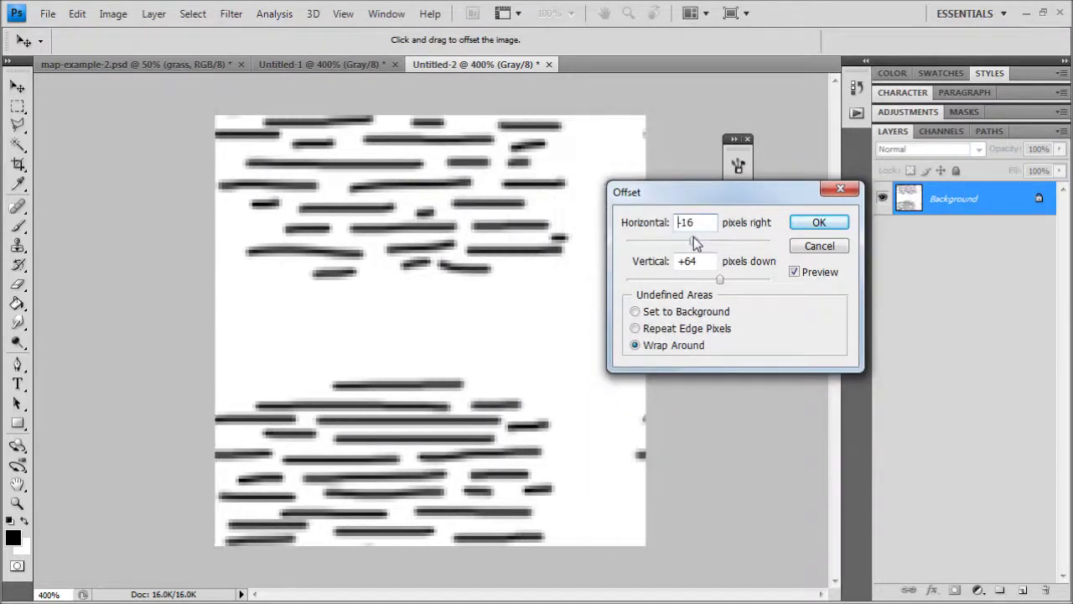
{"action": "left_click_drag", "start_coordinate": [693, 238], "coordinate": [690, 238]}
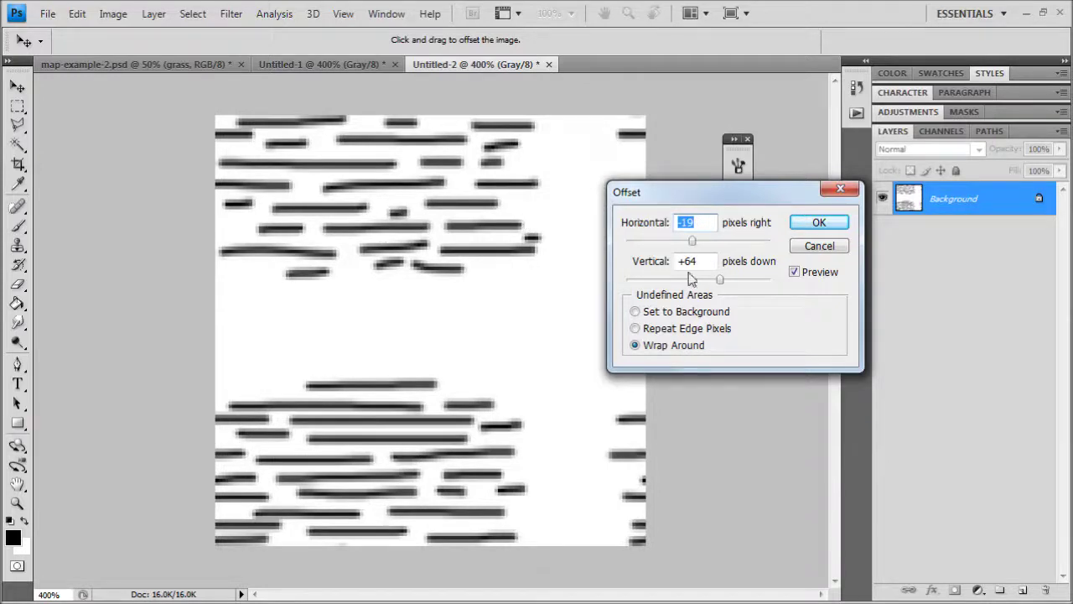
{"action": "type", "text": "64"}
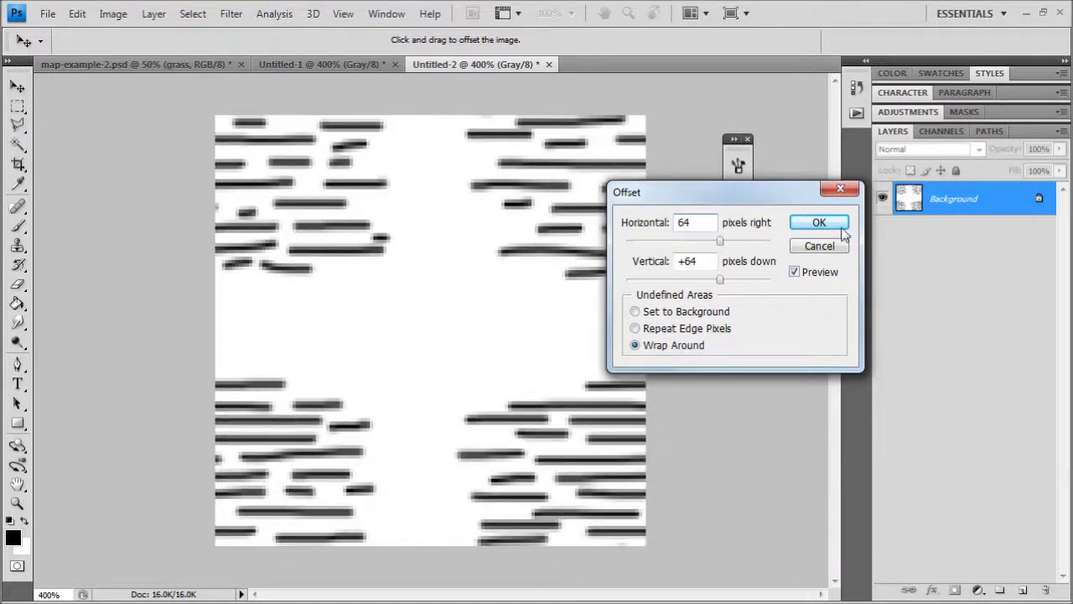
{"action": "left_click", "coordinate": [819, 224]}
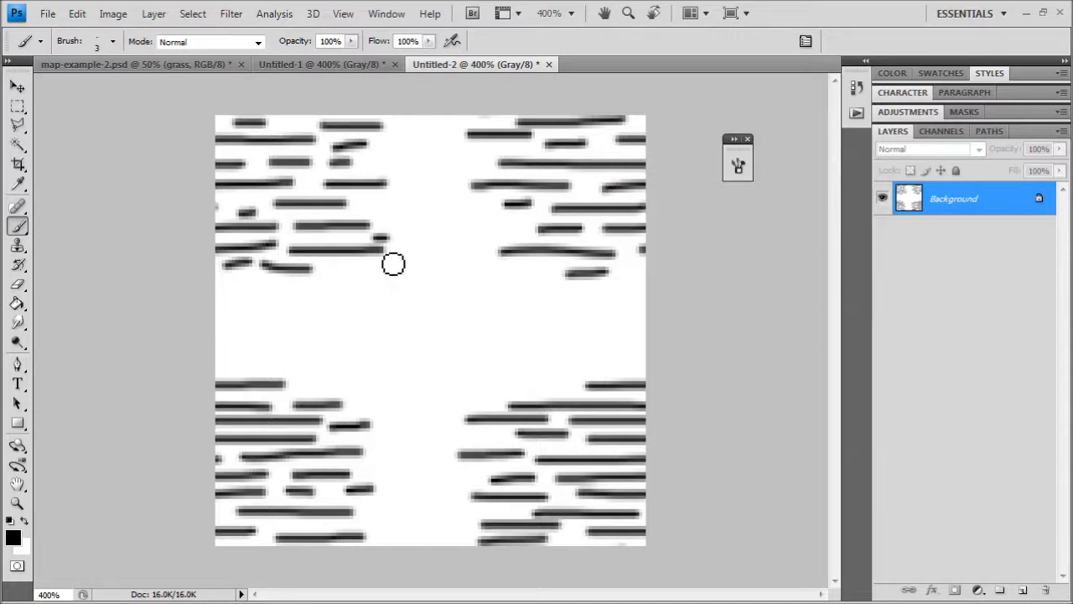
Step: Paint staggered short horizontal black dashes across the blank vertical and horizontal bands in the middle of the tile
{"action": "mouse_move", "coordinate": [382, 210]}
{"action": "left_mouse_down"}
{"action": "mouse_move", "coordinate": [443, 210]}
{"action": "mouse_move", "coordinate": [447, 227]}
{"action": "mouse_move", "coordinate": [484, 247]}
{"action": "mouse_move", "coordinate": [499, 227]}
{"action": "mouse_move", "coordinate": [487, 203]}
{"action": "left_mouse_up"}
{"action": "left_click_drag", "start_coordinate": [403, 185], "coordinate": [451, 185]}
{"action": "mouse_move", "coordinate": [373, 161]}
{"action": "left_mouse_down"}
{"action": "mouse_move", "coordinate": [461, 166]}
{"action": "mouse_move", "coordinate": [432, 135]}
{"action": "left_mouse_up"}
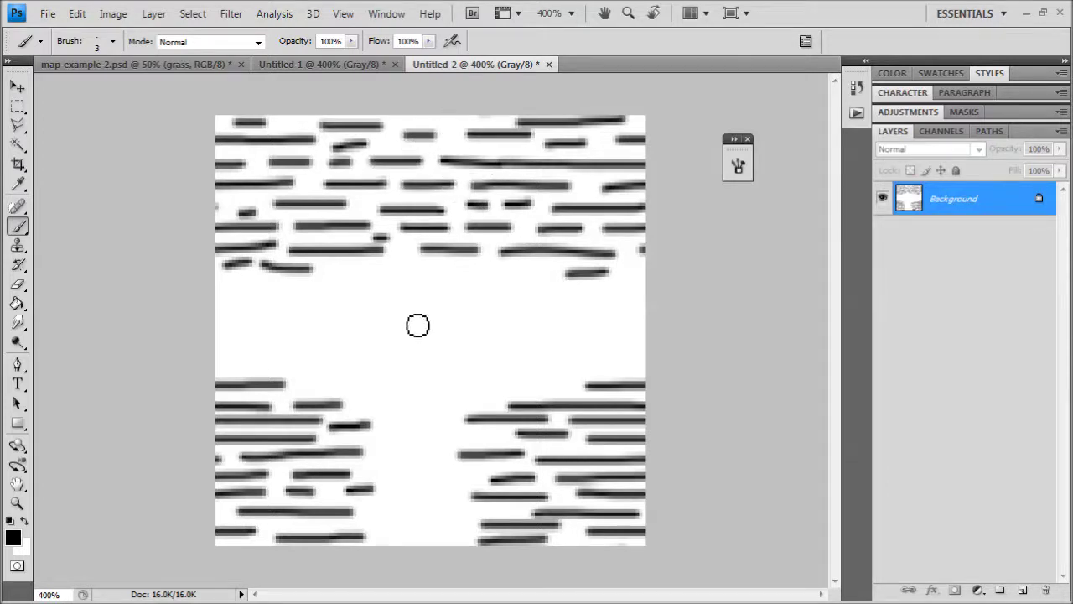
{"action": "left_click_drag", "start_coordinate": [369, 271], "coordinate": [533, 272]}
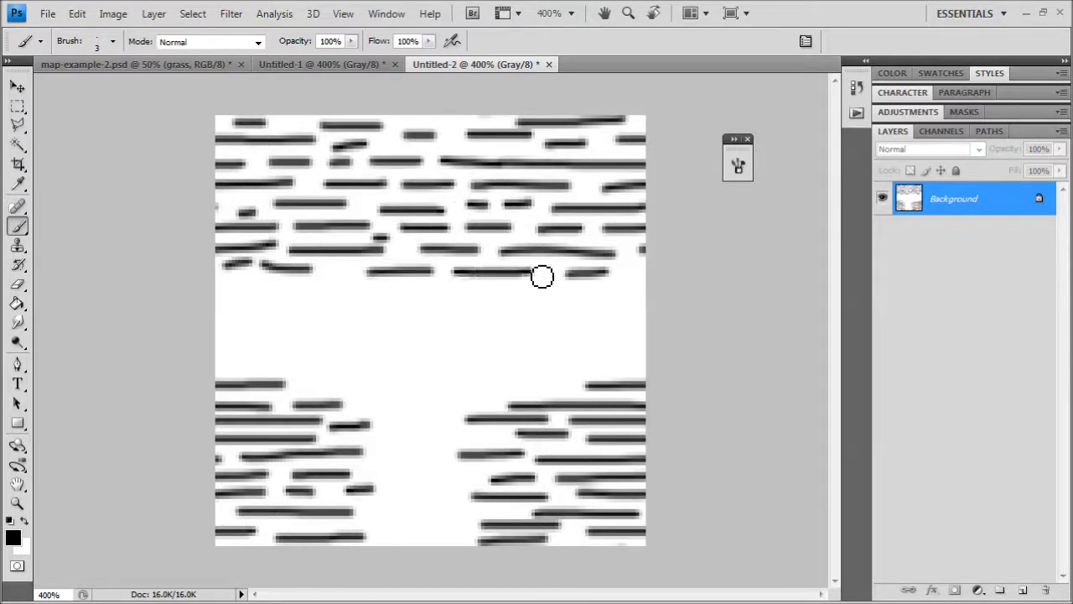
{"action": "left_click_drag", "start_coordinate": [463, 306], "coordinate": [525, 305]}
{"action": "left_click_drag", "start_coordinate": [401, 337], "coordinate": [498, 337]}
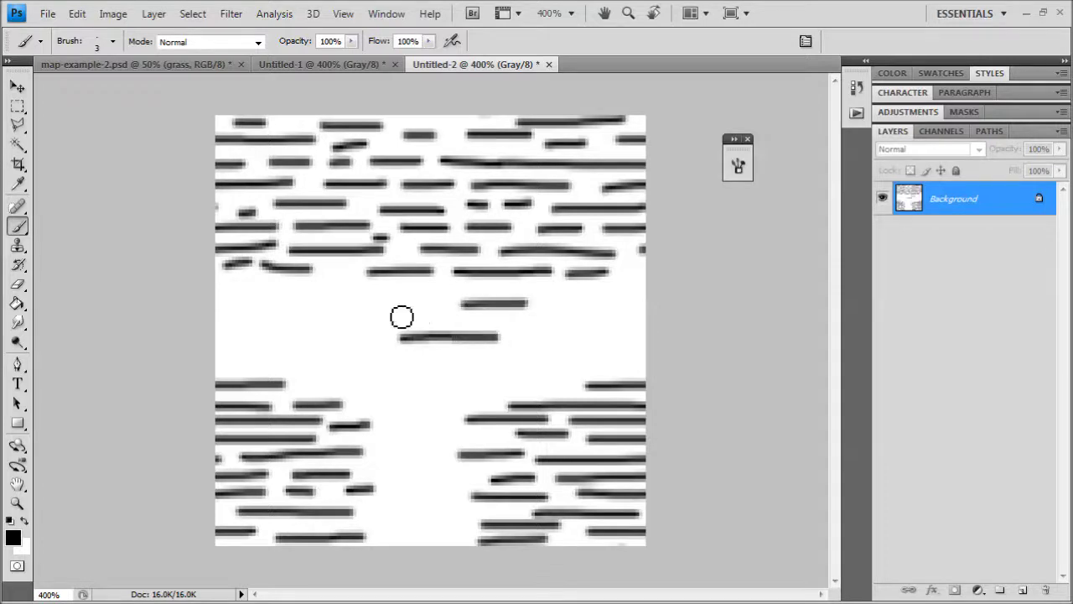
{"action": "left_click_drag", "start_coordinate": [394, 312], "coordinate": [435, 312]}
{"action": "left_click_drag", "start_coordinate": [511, 284], "coordinate": [587, 285]}
{"action": "left_click_drag", "start_coordinate": [515, 316], "coordinate": [610, 317]}
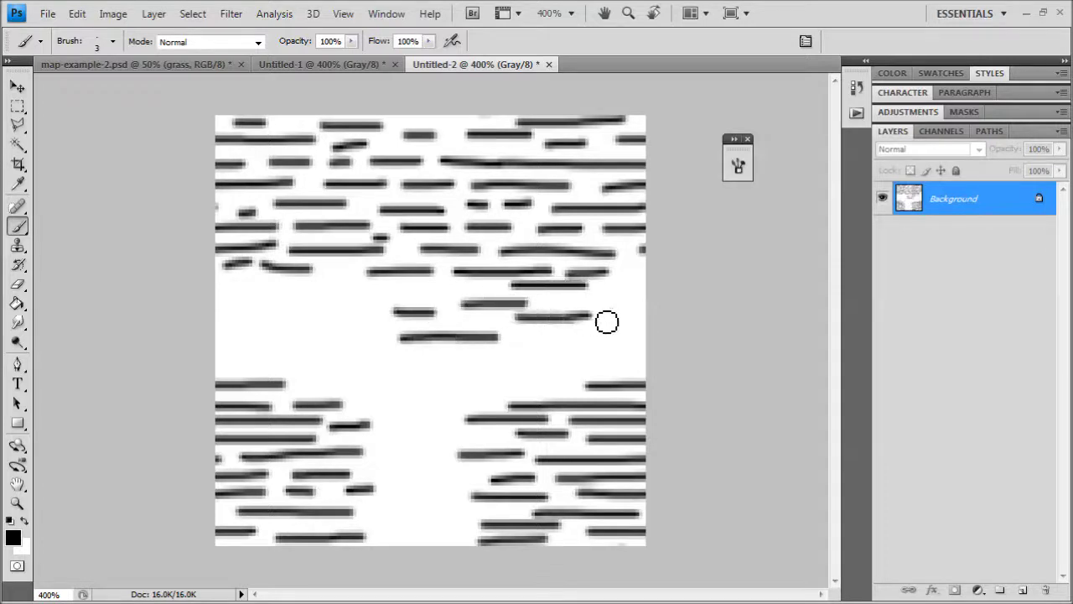
{"action": "left_click_drag", "start_coordinate": [533, 339], "coordinate": [552, 336]}
{"action": "mouse_move", "coordinate": [572, 299]}
{"action": "left_mouse_down"}
{"action": "mouse_move", "coordinate": [626, 295]}
{"action": "mouse_move", "coordinate": [639, 280]}
{"action": "left_mouse_up"}
{"action": "left_click_drag", "start_coordinate": [332, 292], "coordinate": [431, 291]}
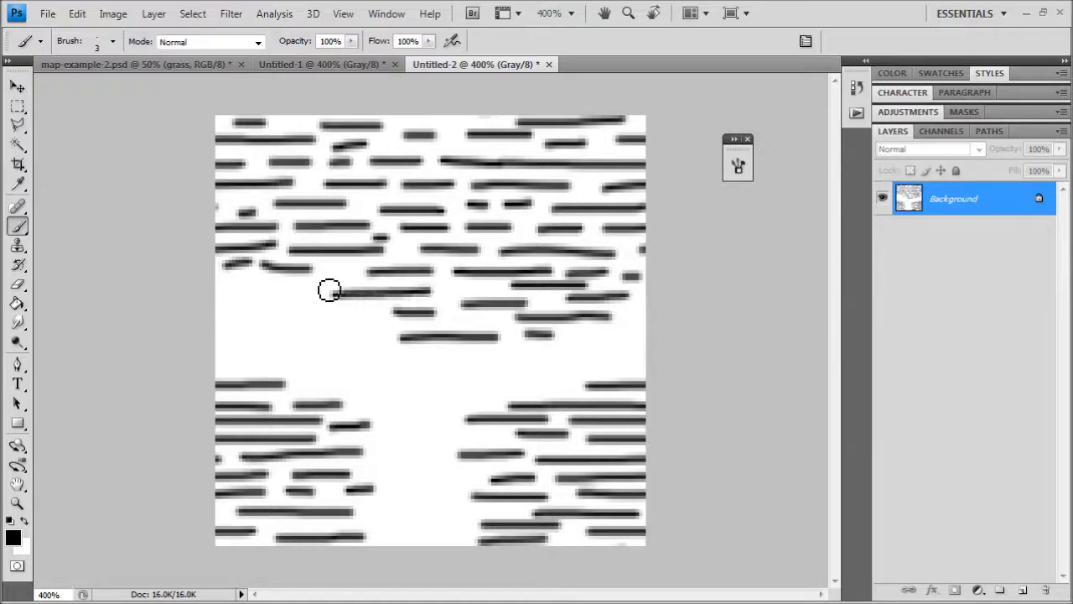
{"action": "left_click_drag", "start_coordinate": [236, 290], "coordinate": [312, 291]}
{"action": "left_click_drag", "start_coordinate": [268, 318], "coordinate": [372, 315]}
{"action": "mouse_move", "coordinate": [303, 345]}
{"action": "left_mouse_down"}
{"action": "mouse_move", "coordinate": [376, 349]}
{"action": "mouse_move", "coordinate": [374, 373]}
{"action": "mouse_move", "coordinate": [449, 367]}
{"action": "left_mouse_up"}
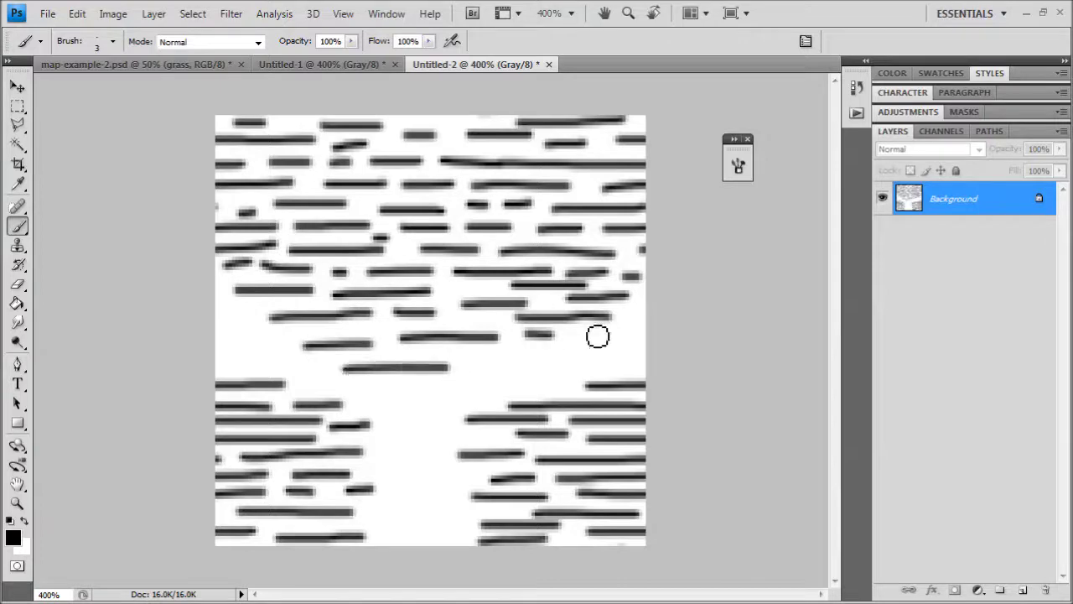
{"action": "left_click_drag", "start_coordinate": [578, 336], "coordinate": [607, 338]}
{"action": "left_click_drag", "start_coordinate": [483, 363], "coordinate": [585, 364]}
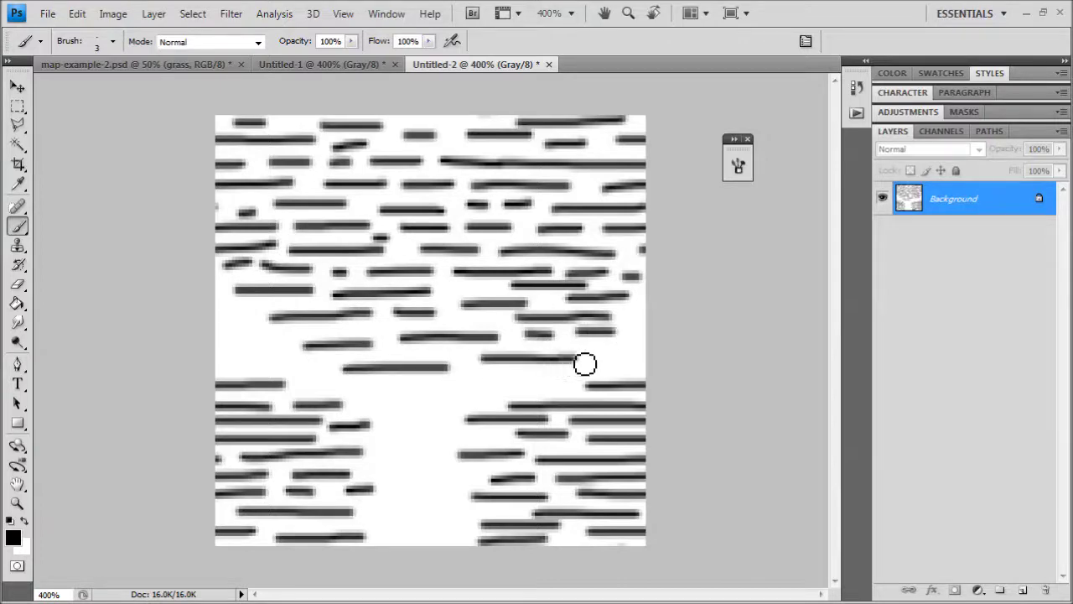
{"action": "left_click_drag", "start_coordinate": [476, 381], "coordinate": [538, 381]}
{"action": "left_click_drag", "start_coordinate": [405, 396], "coordinate": [486, 398]}
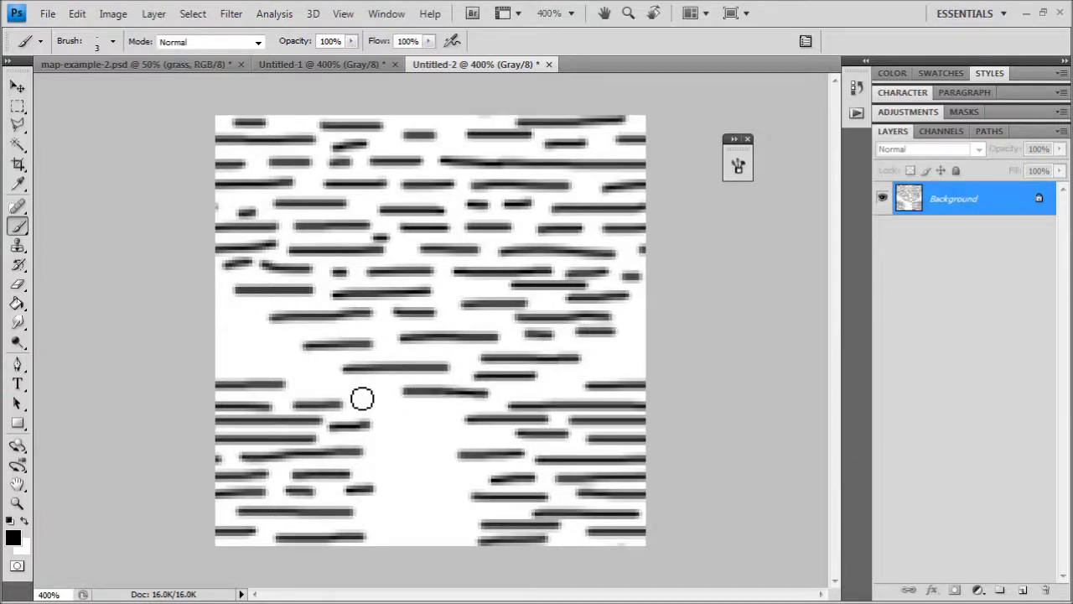
{"action": "mouse_move", "coordinate": [345, 397]}
{"action": "left_mouse_down"}
{"action": "mouse_move", "coordinate": [448, 421]}
{"action": "mouse_move", "coordinate": [430, 443]}
{"action": "mouse_move", "coordinate": [473, 437]}
{"action": "left_mouse_up"}
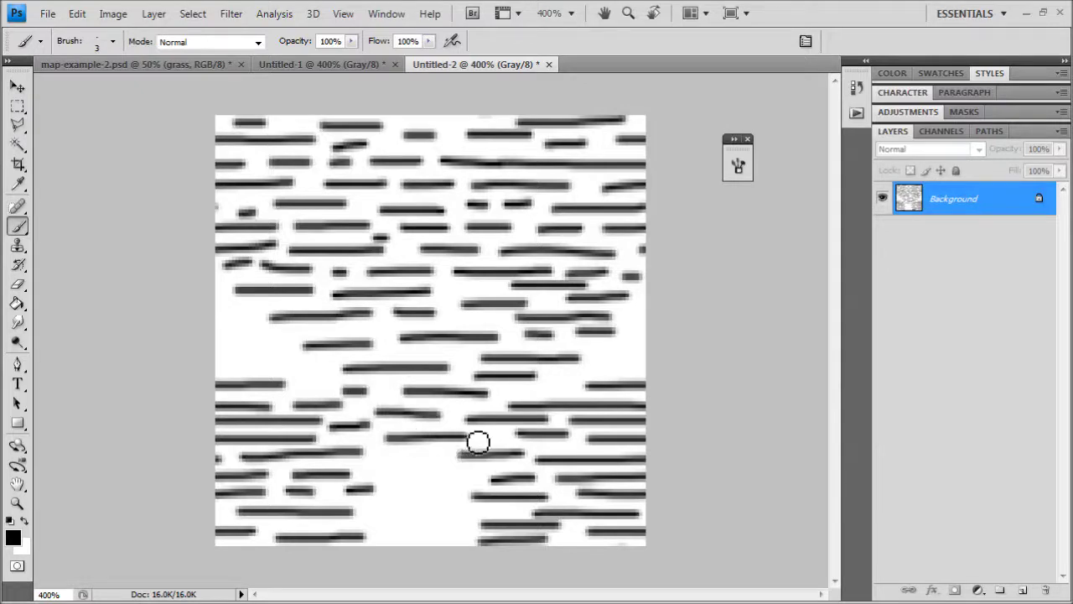
{"action": "mouse_move", "coordinate": [371, 468]}
{"action": "left_mouse_down"}
{"action": "mouse_move", "coordinate": [445, 476]}
{"action": "mouse_move", "coordinate": [430, 498]}
{"action": "mouse_move", "coordinate": [463, 489]}
{"action": "left_mouse_up"}
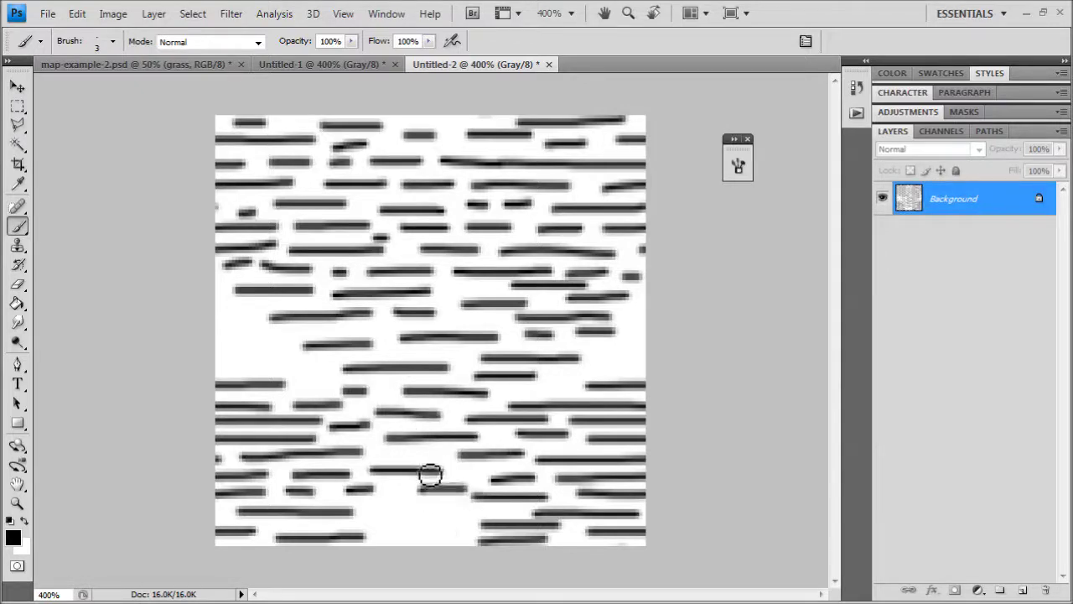
{"action": "left_click_drag", "start_coordinate": [414, 454], "coordinate": [447, 453]}
{"action": "mouse_move", "coordinate": [370, 509]}
{"action": "left_mouse_down"}
{"action": "mouse_move", "coordinate": [457, 515]}
{"action": "mouse_move", "coordinate": [417, 528]}
{"action": "mouse_move", "coordinate": [449, 525]}
{"action": "left_mouse_up"}
{"action": "left_click_drag", "start_coordinate": [302, 380], "coordinate": [323, 379]}
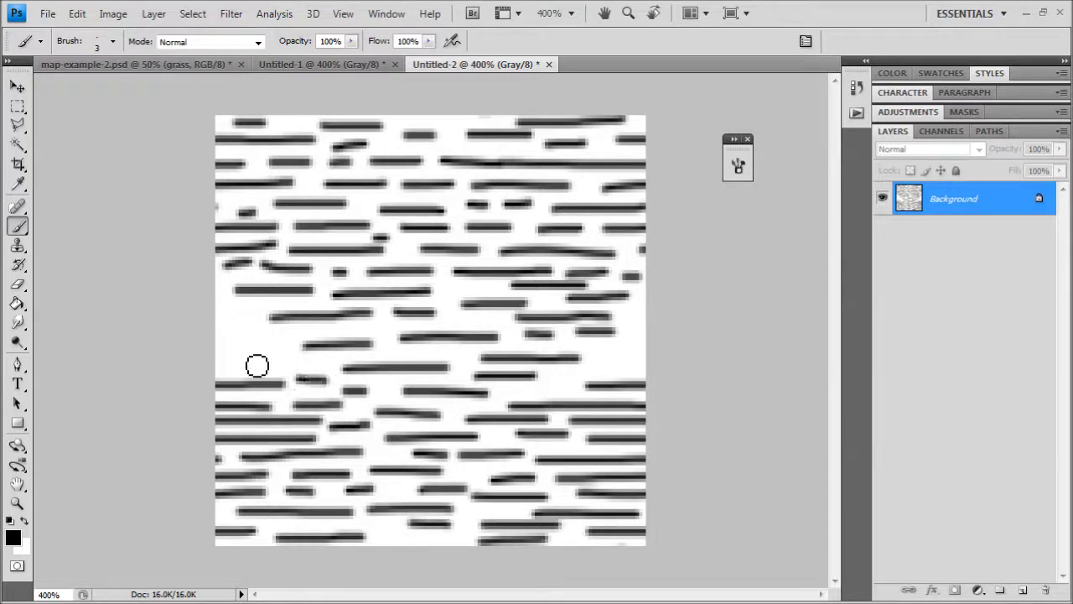
{"action": "left_click_drag", "start_coordinate": [239, 359], "coordinate": [293, 360]}
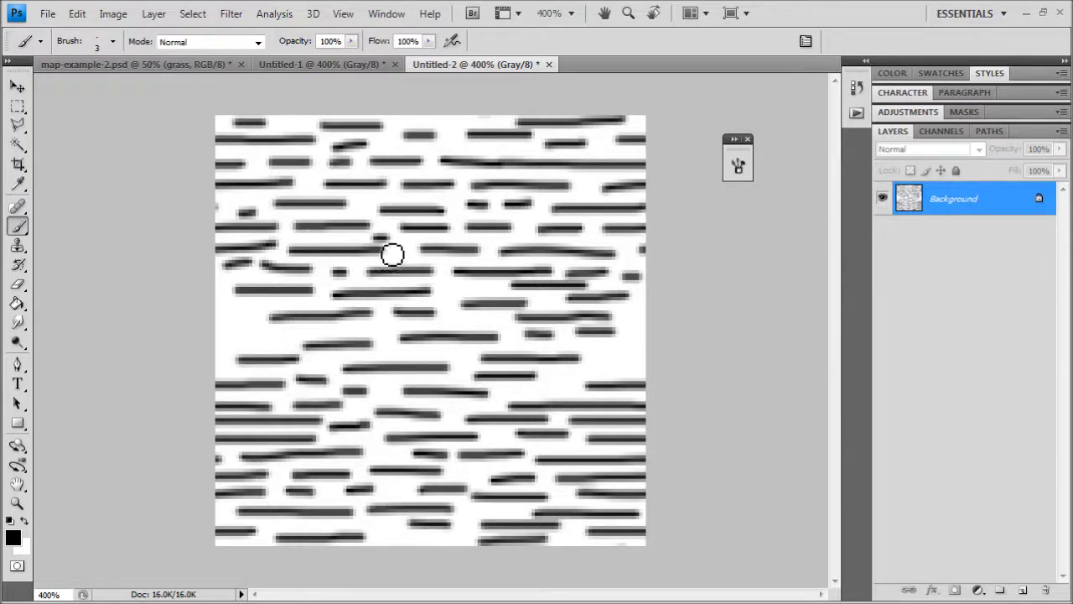
{"action": "mouse_move", "coordinate": [387, 350]}
{"action": "left_mouse_down"}
{"action": "mouse_move", "coordinate": [457, 349]}
{"action": "mouse_move", "coordinate": [457, 320]}
{"action": "mouse_move", "coordinate": [496, 320]}
{"action": "left_mouse_up"}
{"action": "left_click_drag", "start_coordinate": [335, 326], "coordinate": [387, 325]}
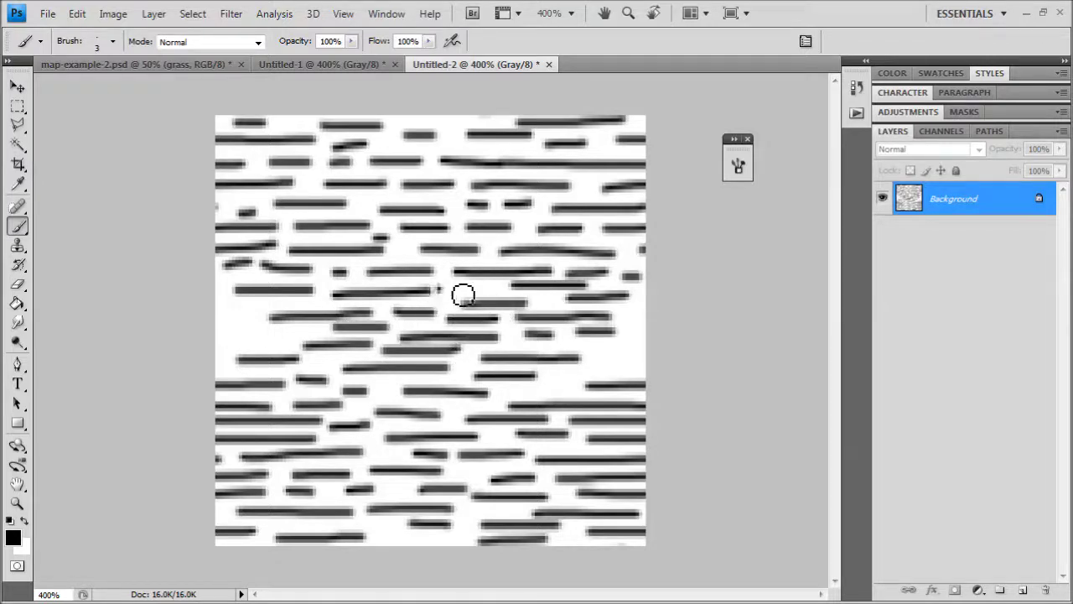
{"action": "left_click", "coordinate": [231, 14]}
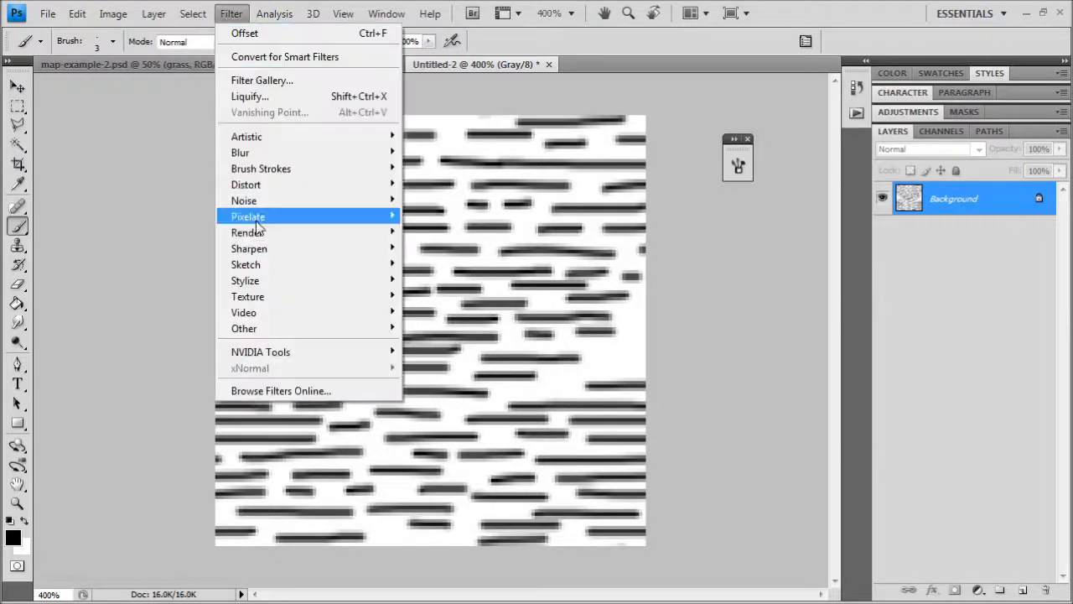
{"action": "mouse_move", "coordinate": [280, 330]}
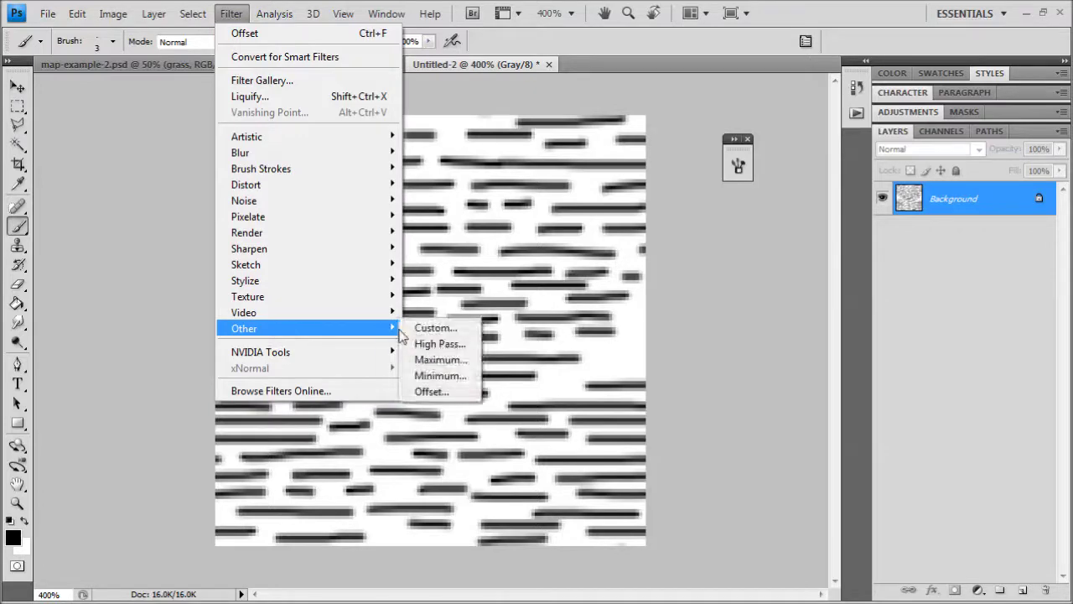
{"action": "left_click", "coordinate": [440, 379]}
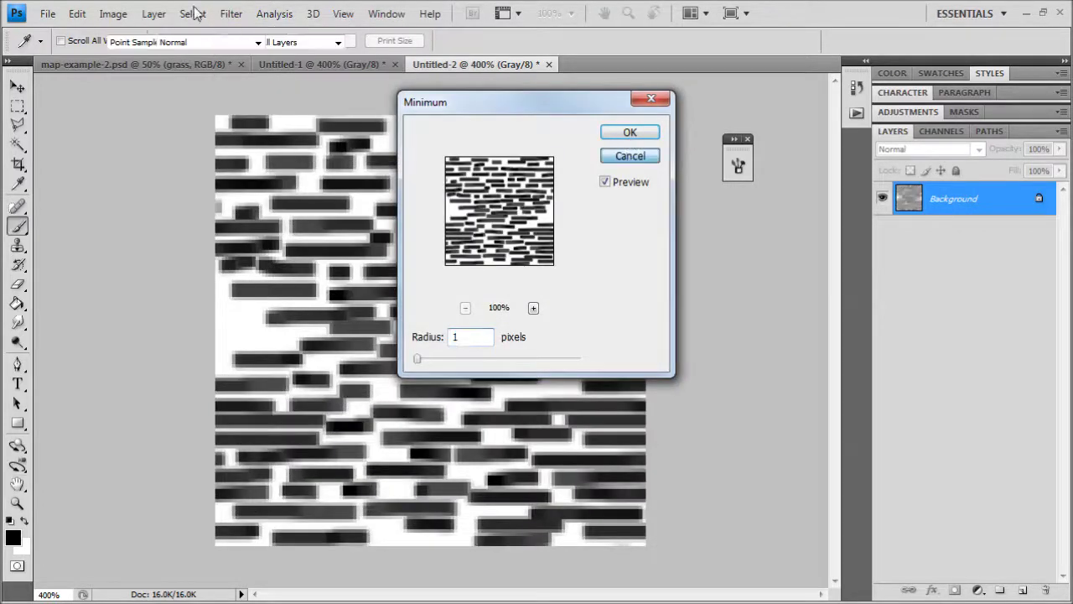
{"action": "key", "text": "Escape"}
Step: Offset the dash tile by 39 px right and 29 px down with wrap-around
{"action": "left_click", "coordinate": [231, 14]}
{"action": "mouse_move", "coordinate": [285, 329]}
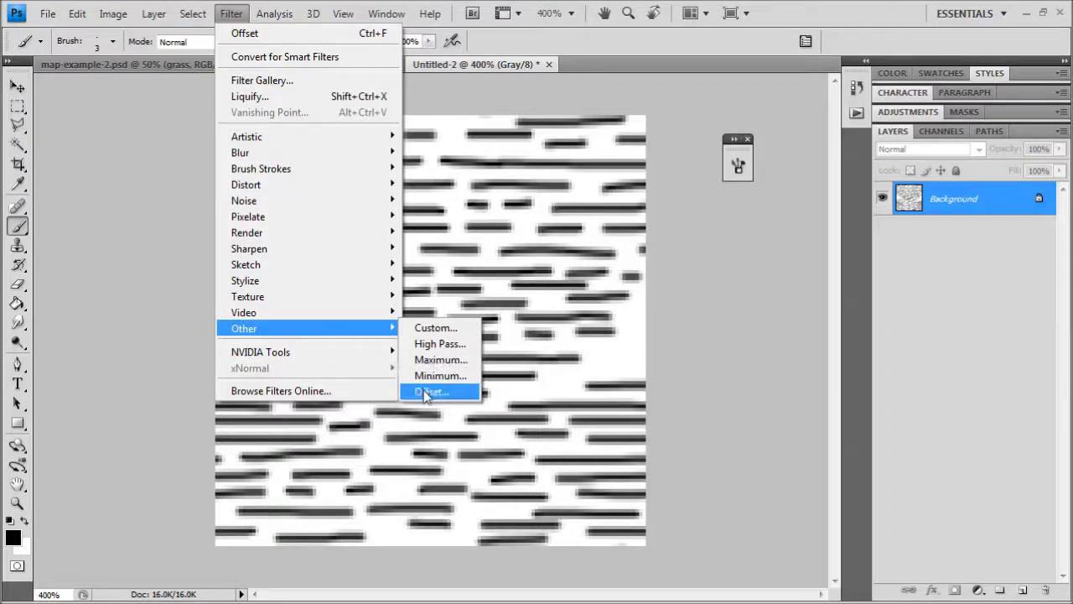
{"action": "left_click", "coordinate": [428, 391]}
{"action": "left_click_drag", "start_coordinate": [715, 242], "coordinate": [712, 242]}
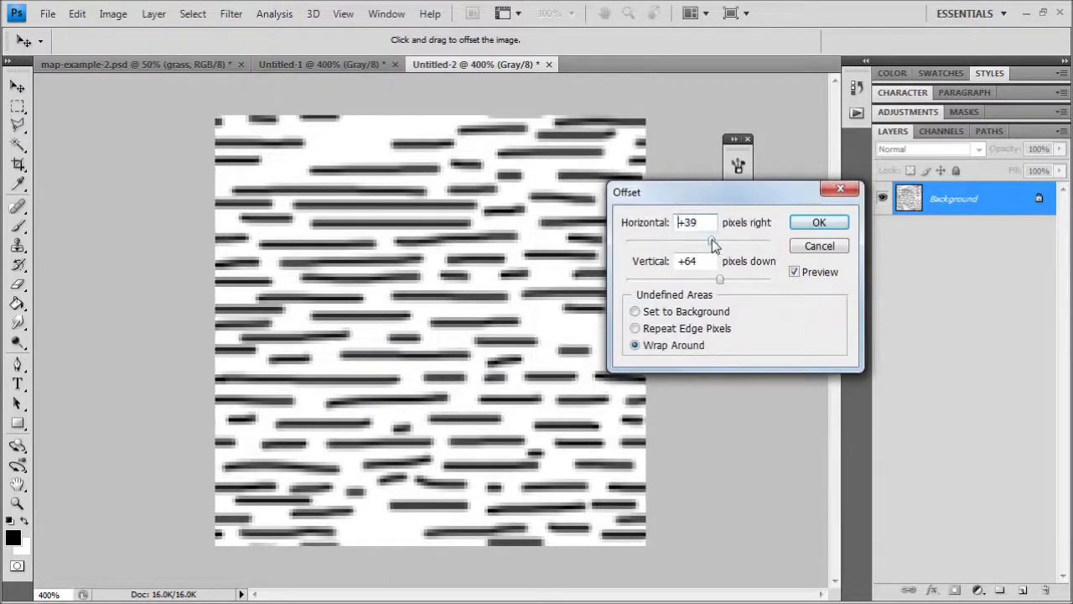
{"action": "left_click_drag", "start_coordinate": [718, 279], "coordinate": [710, 281]}
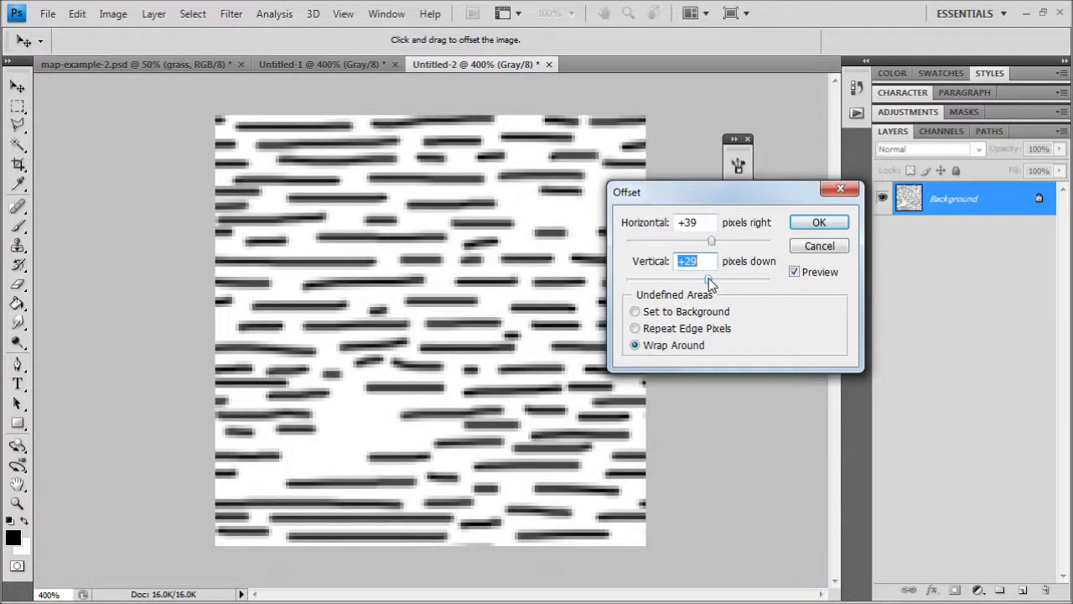
{"action": "left_click", "coordinate": [818, 221]}
Step: Paint two short black dashes with the Brush tool in the upper part of the tile's remaining blank gap
{"action": "key", "text": "b"}
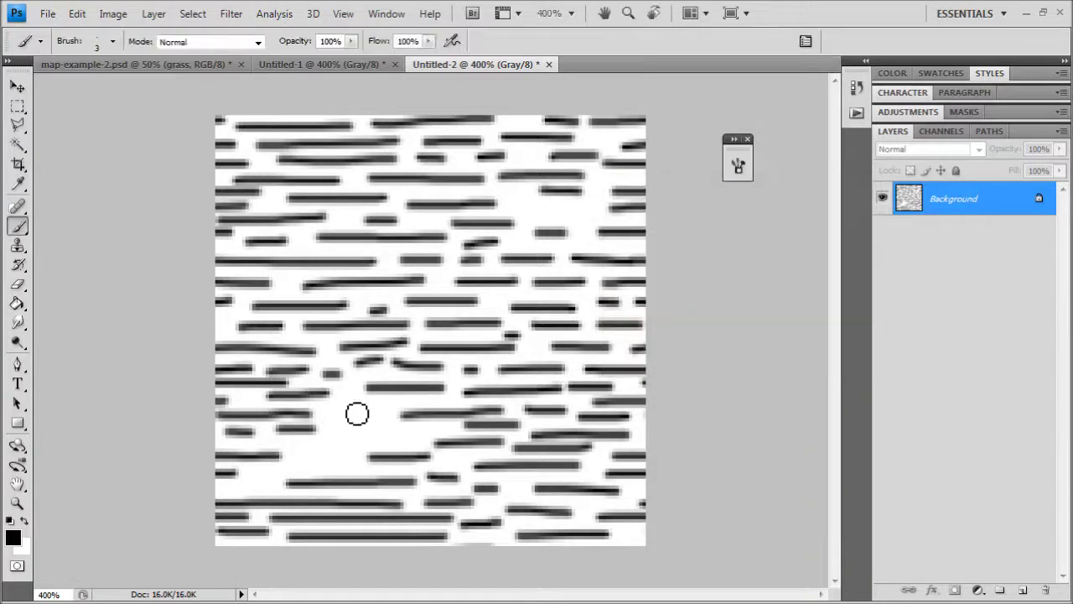
{"action": "left_click_drag", "start_coordinate": [348, 417], "coordinate": [400, 412]}
{"action": "left_click_drag", "start_coordinate": [343, 436], "coordinate": [410, 438]}
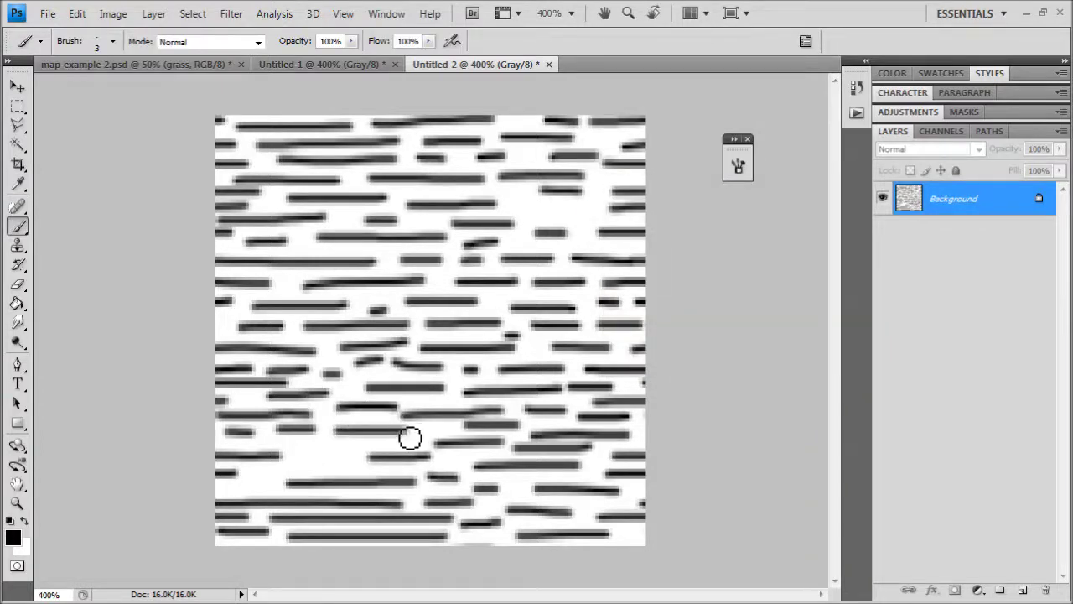
Step: Paint a dash in the remaining gap and revert that stroke through the document history
{"action": "left_click_drag", "start_coordinate": [291, 460], "coordinate": [362, 468]}
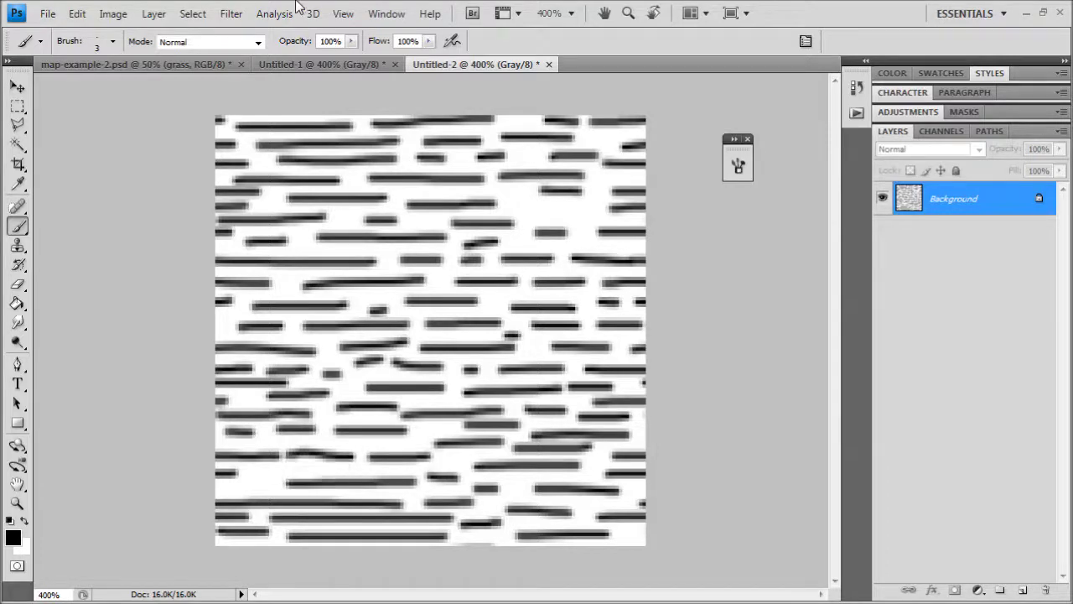
{"action": "left_click", "coordinate": [387, 14]}
{"action": "left_click", "coordinate": [419, 256]}
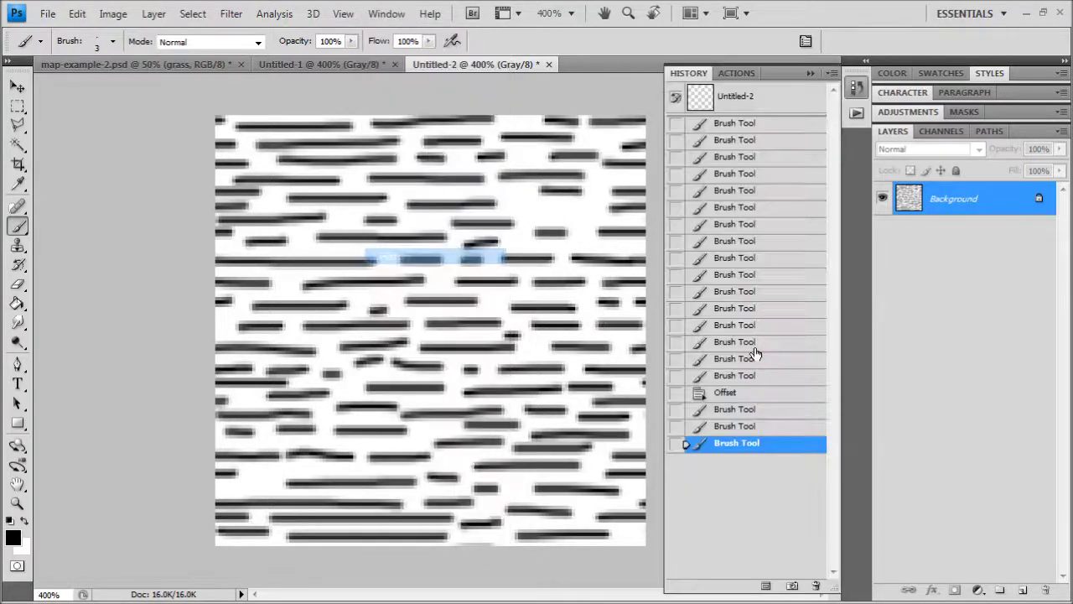
{"action": "left_click", "coordinate": [767, 427]}
{"action": "left_click", "coordinate": [810, 73]}
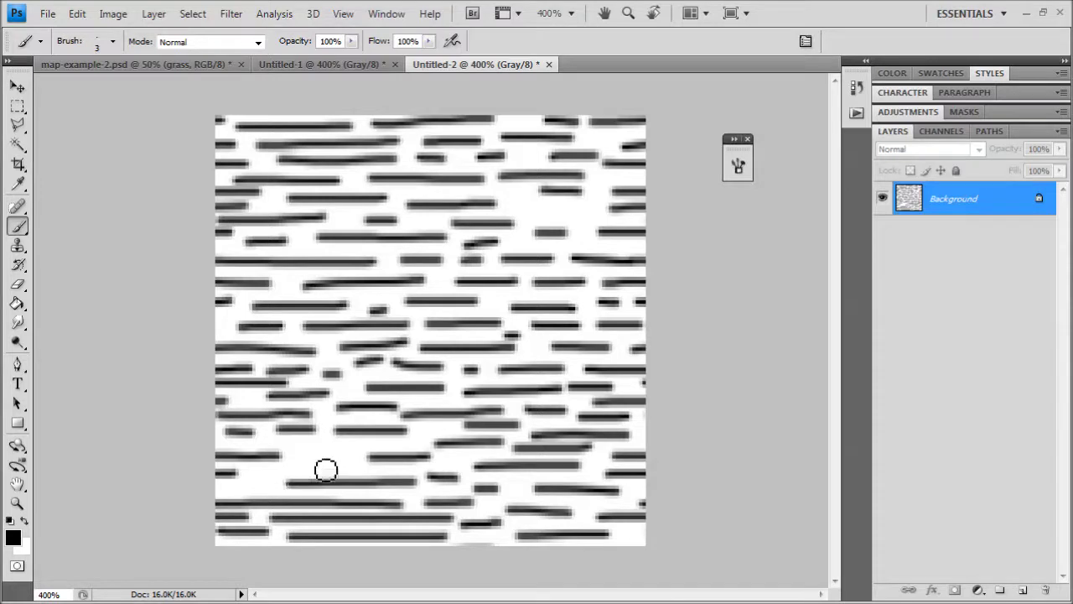
Step: Paint more short horizontal dashes in the gaps left in the tile's lower-left and upper-right areas
{"action": "mouse_move", "coordinate": [311, 467]}
{"action": "left_mouse_down"}
{"action": "mouse_move", "coordinate": [368, 467]}
{"action": "mouse_move", "coordinate": [355, 467]}
{"action": "left_mouse_up"}
{"action": "key", "text": "ctrl+z"}
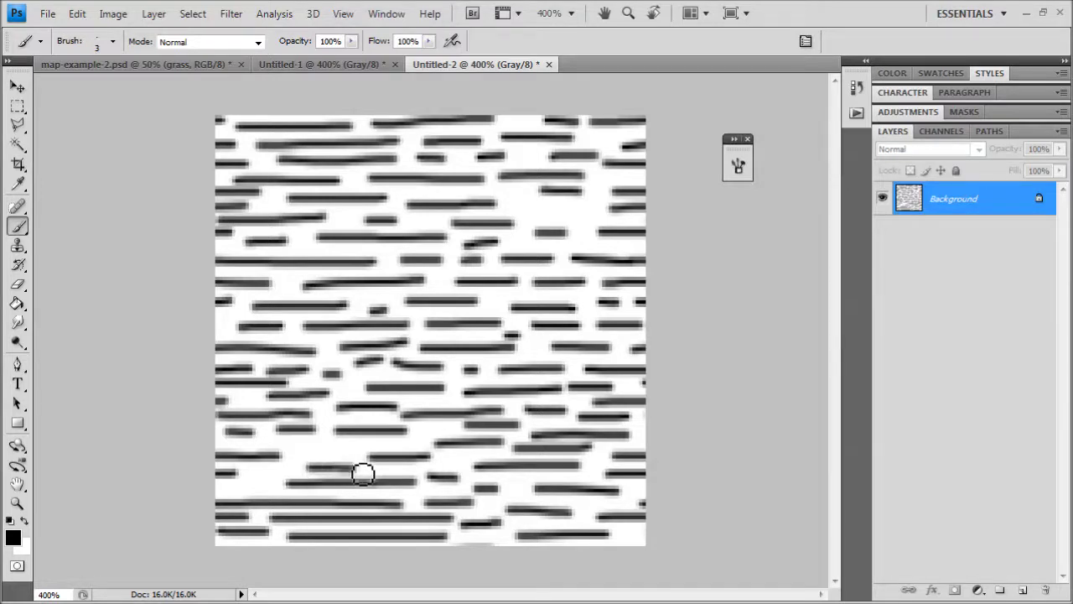
{"action": "left_click_drag", "start_coordinate": [290, 447], "coordinate": [345, 449]}
{"action": "left_click_drag", "start_coordinate": [253, 474], "coordinate": [281, 479]}
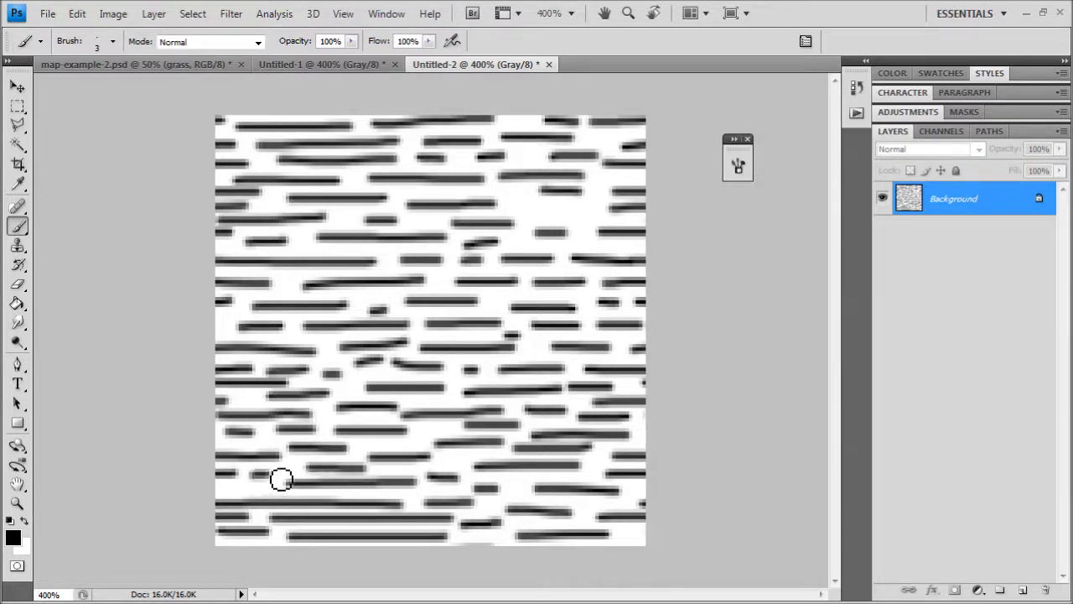
{"action": "mouse_move", "coordinate": [532, 210]}
{"action": "left_mouse_down"}
{"action": "mouse_move", "coordinate": [595, 216]}
{"action": "mouse_move", "coordinate": [590, 244]}
{"action": "left_mouse_up"}
{"action": "left_click_drag", "start_coordinate": [511, 243], "coordinate": [540, 242]}
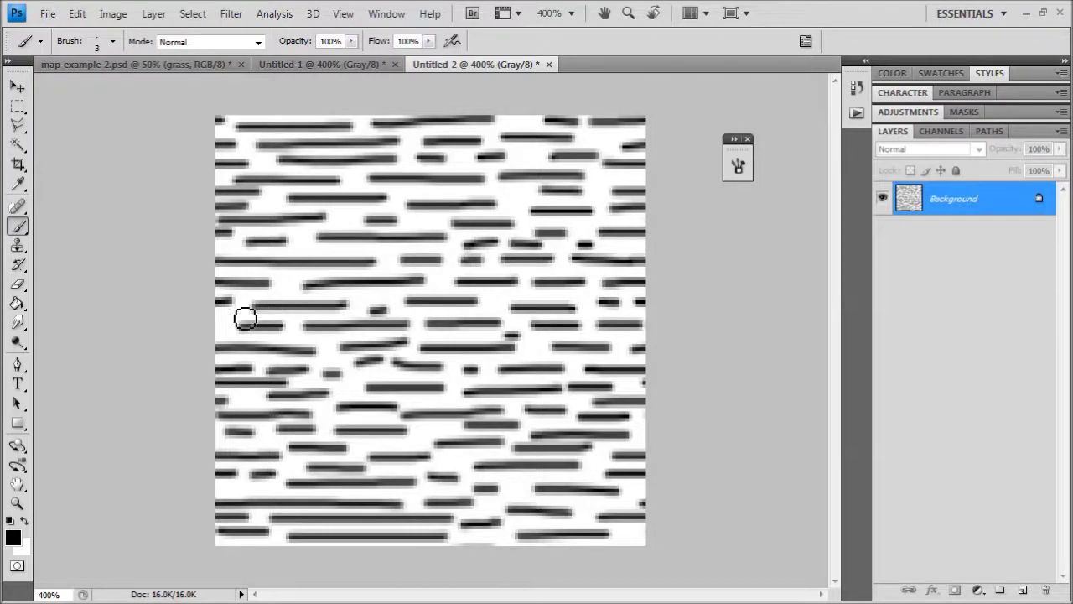
Step: Examine the dash tile at reduced size and again enlarged to judge how evenly the dashes are spread
{"action": "key", "text": "ctrl+minus"}
{"action": "key", "text": "ctrl+minus"}
{"action": "key", "text": "ctrl+minus"}
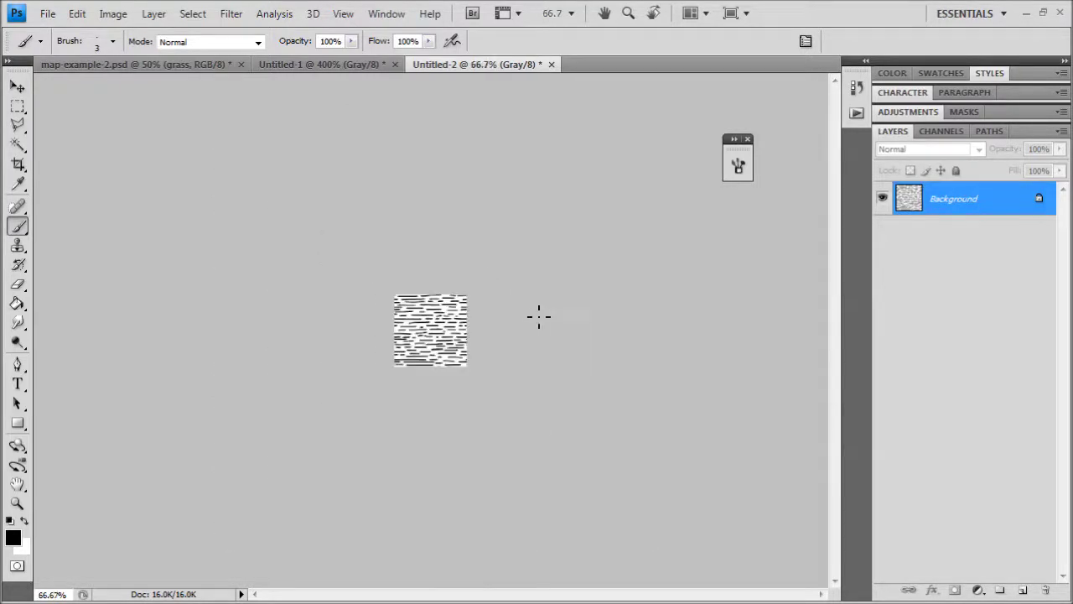
{"action": "key", "text": "ctrl+minus"}
{"action": "key", "text": "ctrl+plus"}
{"action": "key", "text": "ctrl+plus"}
{"action": "key", "text": "ctrl+plus"}
{"action": "key", "text": "ctrl+plus"}
Step: Reapply the last Offset filter four times to check the dash tile for seams and gaps
{"action": "left_click", "coordinate": [233, 13]}
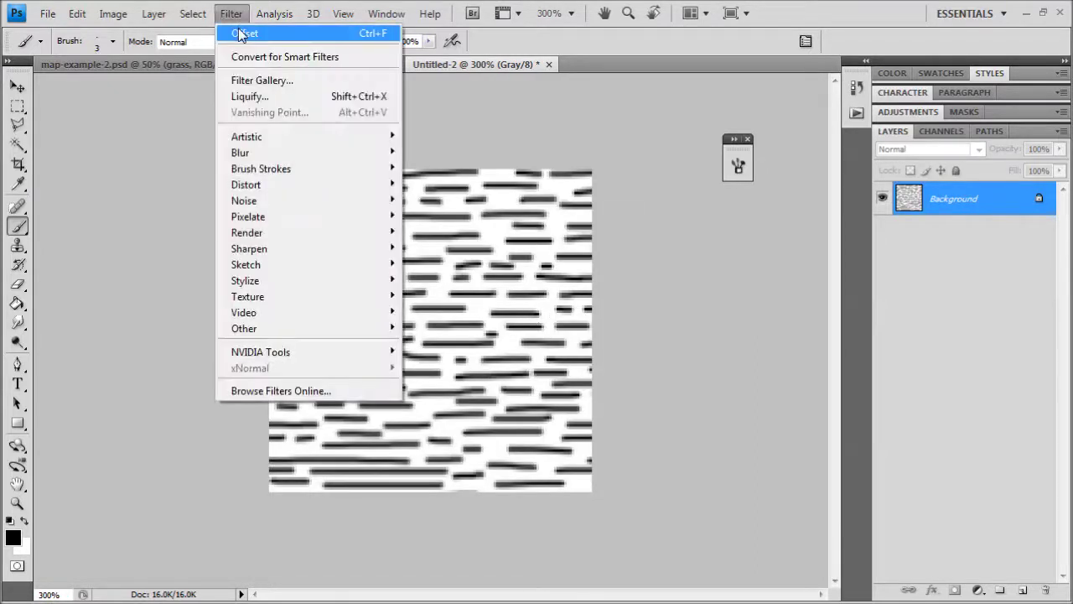
{"action": "left_click", "coordinate": [243, 33]}
{"action": "left_click", "coordinate": [233, 13]}
{"action": "left_click", "coordinate": [242, 33]}
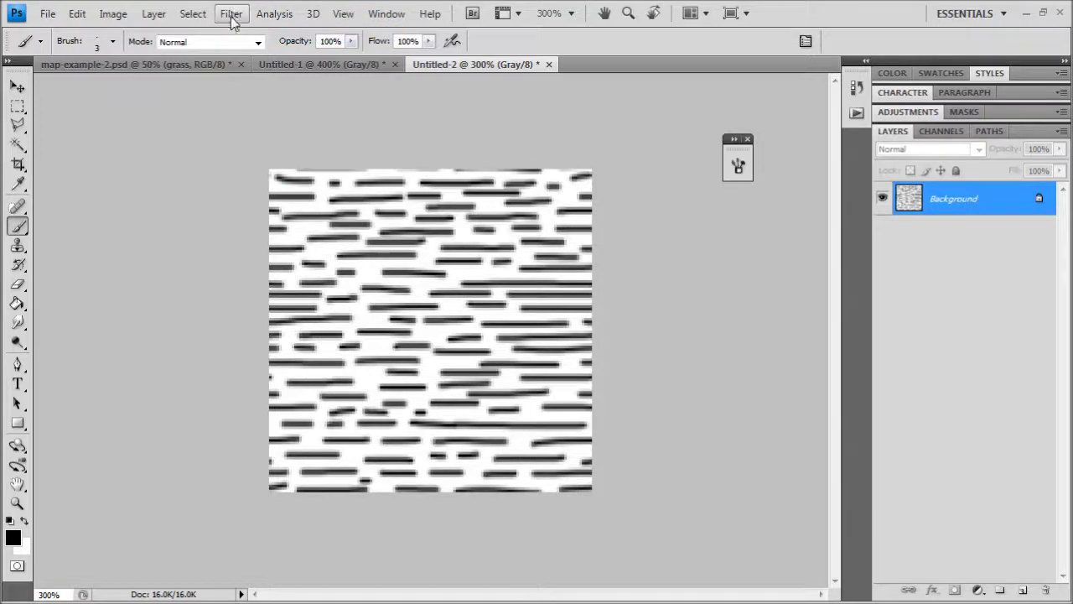
{"action": "left_click", "coordinate": [232, 13]}
{"action": "left_click", "coordinate": [239, 32]}
{"action": "left_click", "coordinate": [235, 12]}
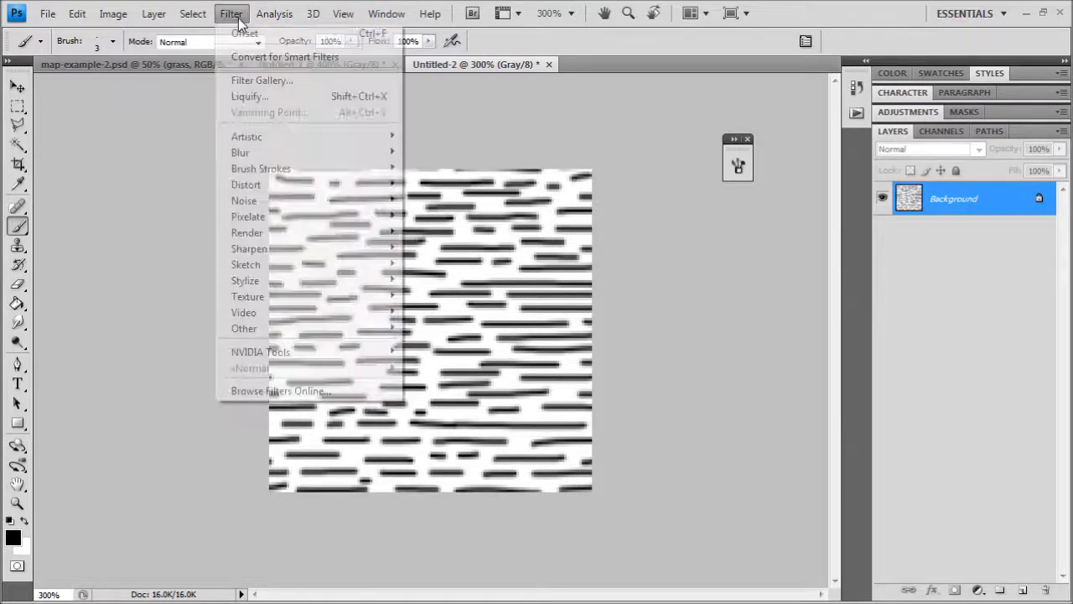
{"action": "left_click", "coordinate": [241, 33]}
Step: Define the dash tile as a pattern named "marsh" and return to the map-example-2.psd document
{"action": "left_click", "coordinate": [77, 13]}
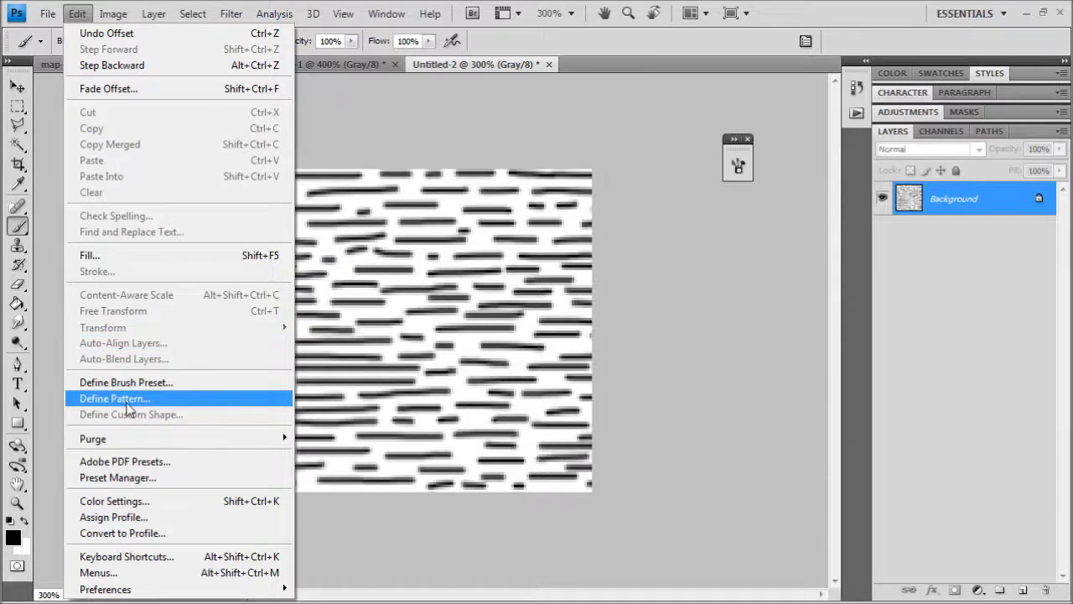
{"action": "left_click", "coordinate": [127, 400]}
{"action": "type", "text": "marsh"}
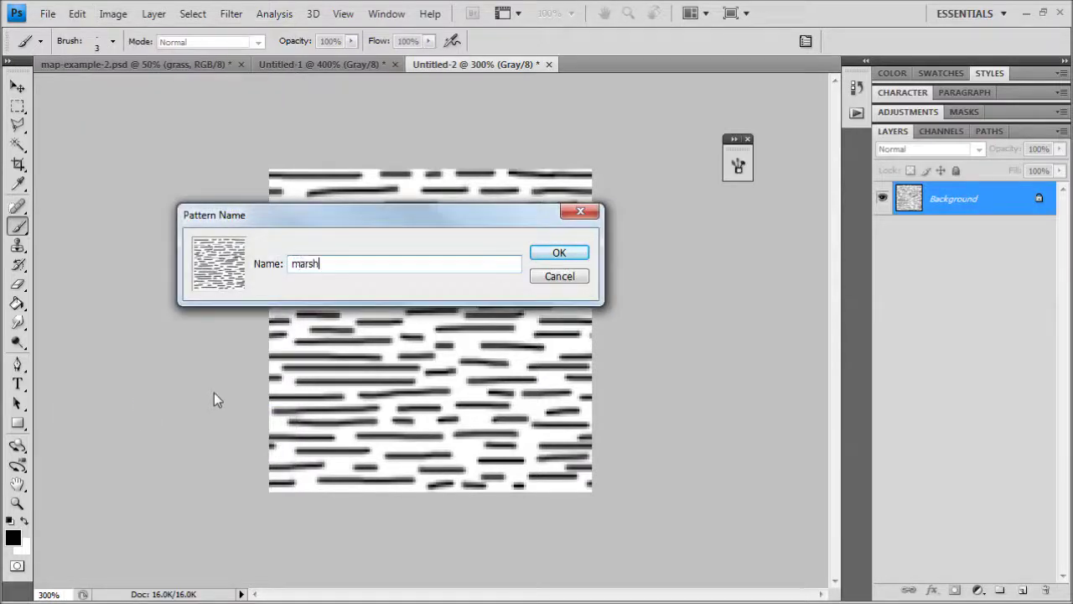
{"action": "key", "text": "Return"}
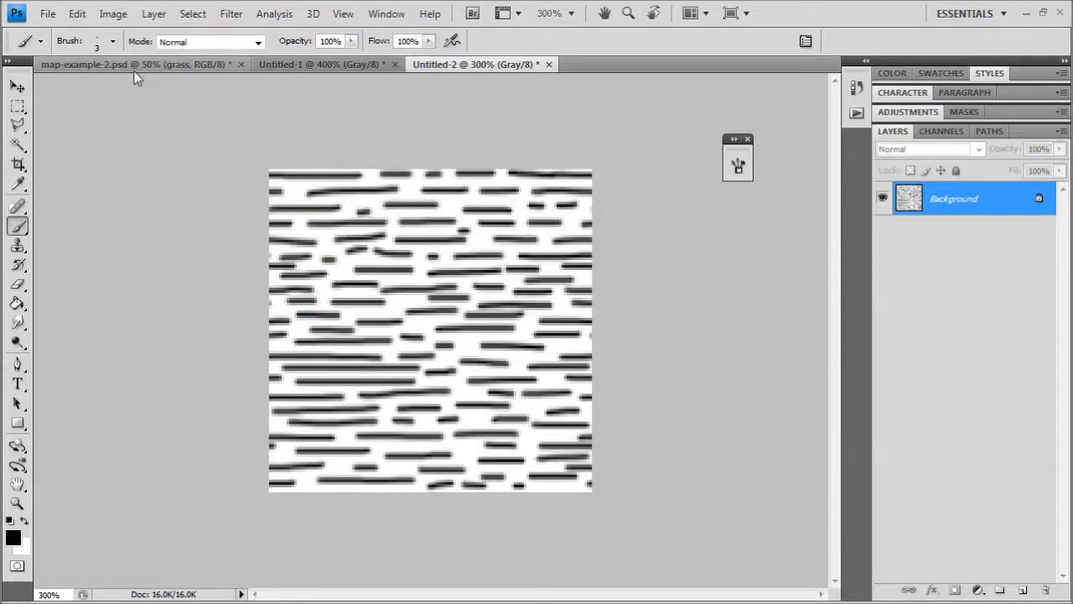
{"action": "key", "text": "ctrl+Tab"}
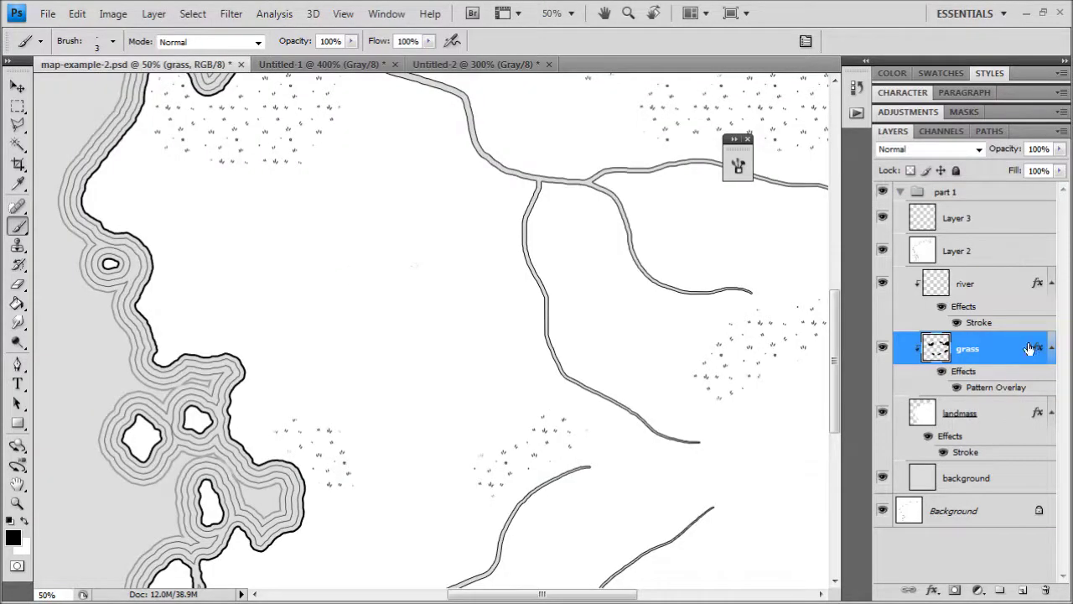
Step: Add a new layer directly above the grass layer
{"action": "left_click_drag", "start_coordinate": [989, 510], "coordinate": [1004, 564]}
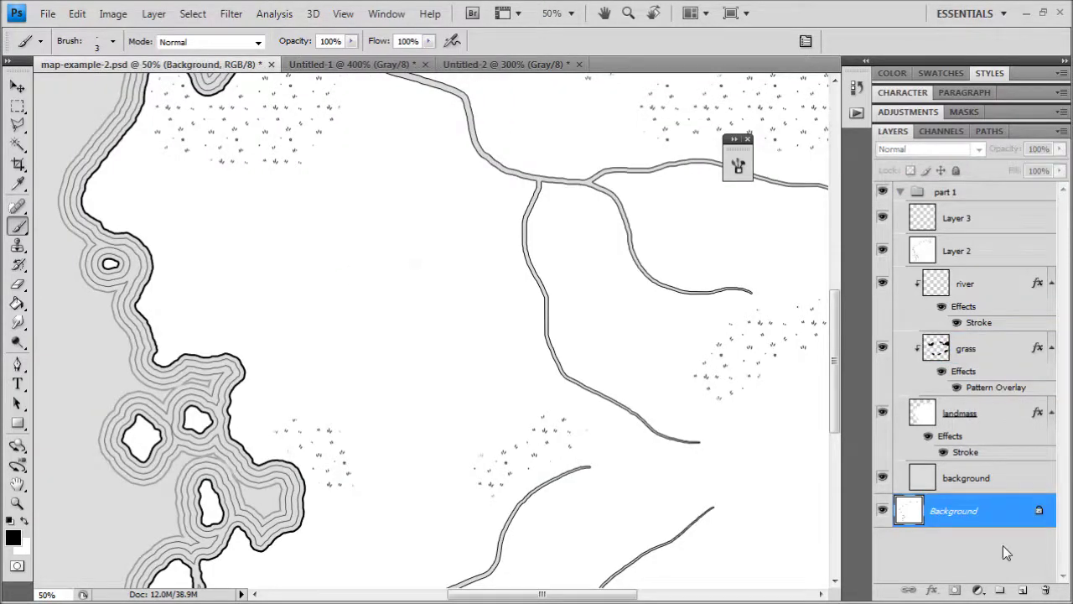
{"action": "left_click", "coordinate": [959, 346]}
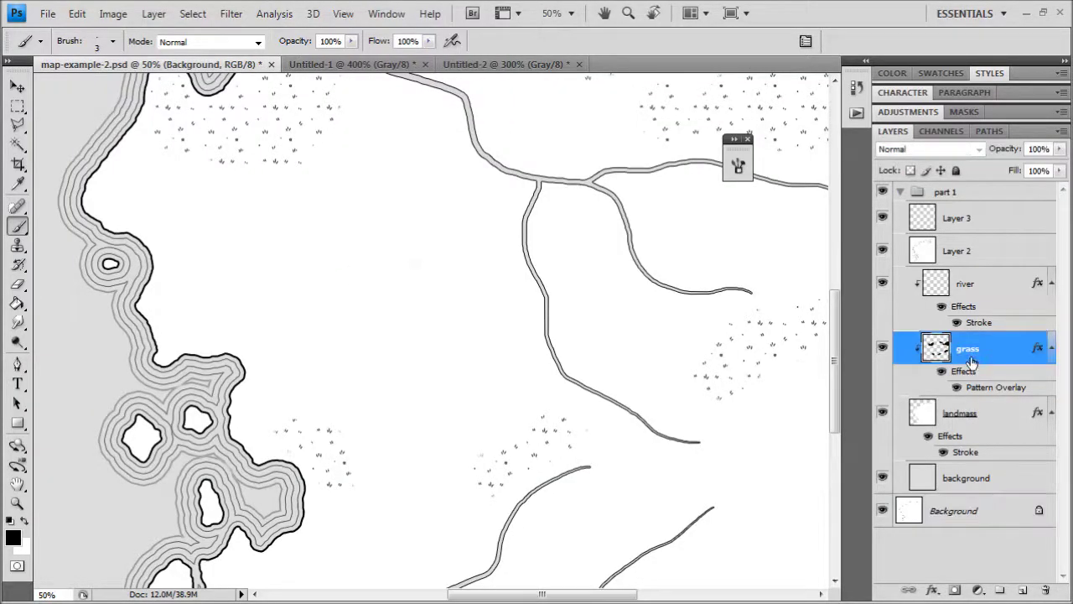
{"action": "left_click", "coordinate": [1022, 591]}
Step: Pick the 23 px spatter brush, enlarge it to 93 px and paint a black patch beside the end of the southeastern river
{"action": "left_click_drag", "start_coordinate": [577, 375], "coordinate": [549, 256]}
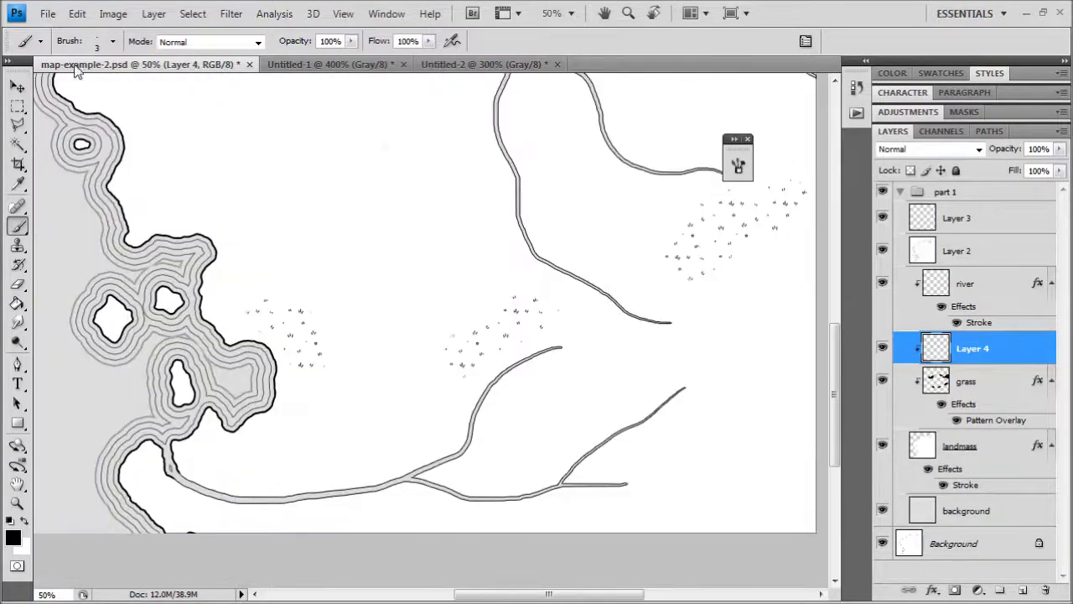
{"action": "left_click", "coordinate": [113, 41]}
{"action": "left_click", "coordinate": [190, 212]}
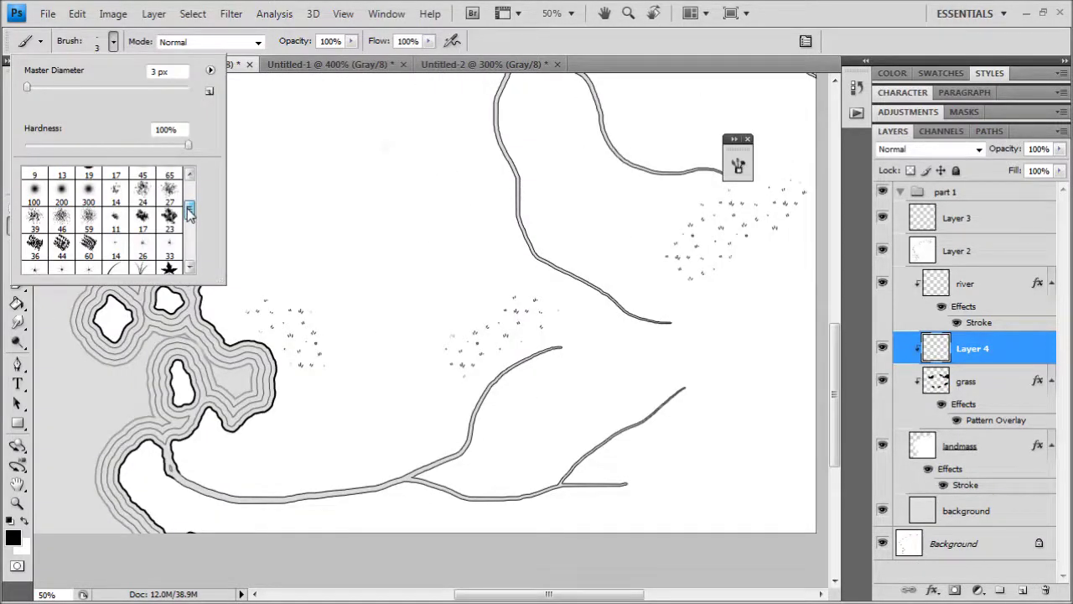
{"action": "left_click_drag", "start_coordinate": [187, 209], "coordinate": [187, 213]}
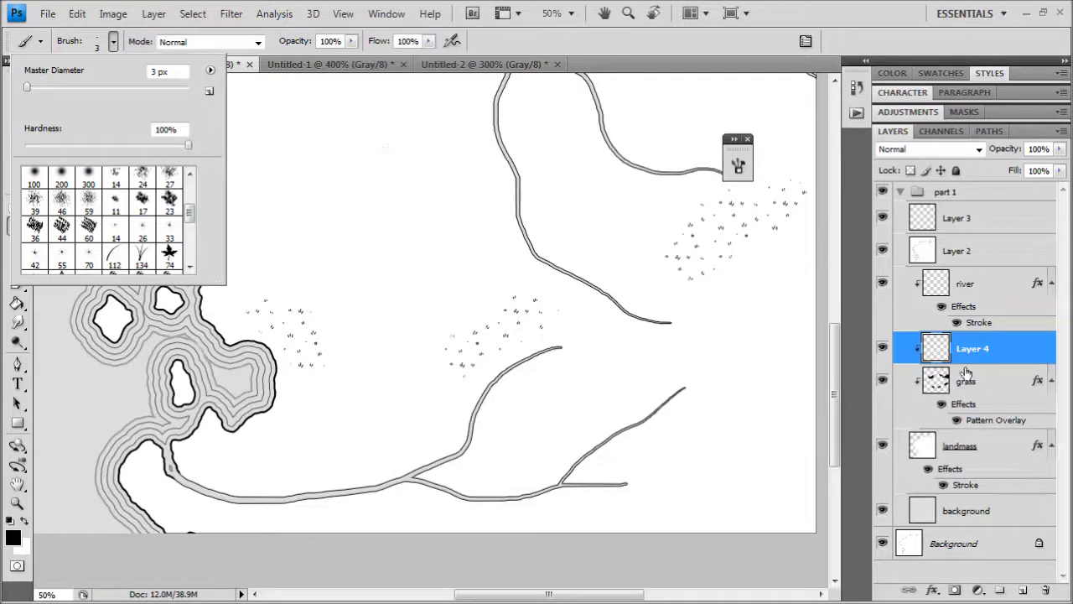
{"action": "left_click", "coordinate": [169, 199]}
{"action": "left_click", "coordinate": [57, 106]}
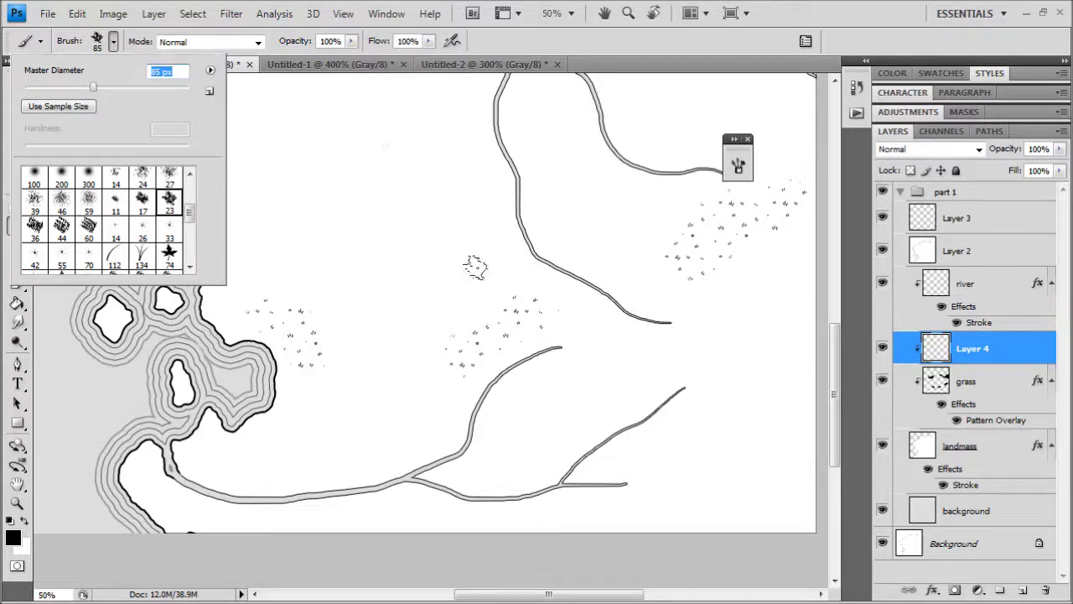
{"action": "left_click", "coordinate": [101, 89]}
{"action": "key", "text": "Return"}
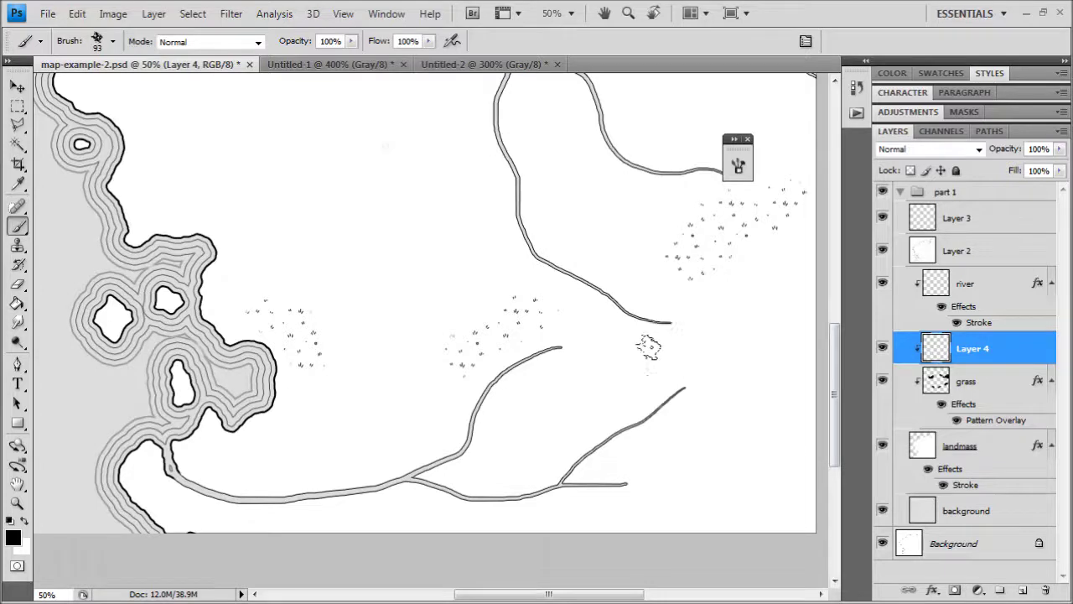
{"action": "mouse_move", "coordinate": [648, 346]}
{"action": "left_mouse_down"}
{"action": "mouse_move", "coordinate": [713, 377]}
{"action": "mouse_move", "coordinate": [721, 415]}
{"action": "left_mouse_up"}
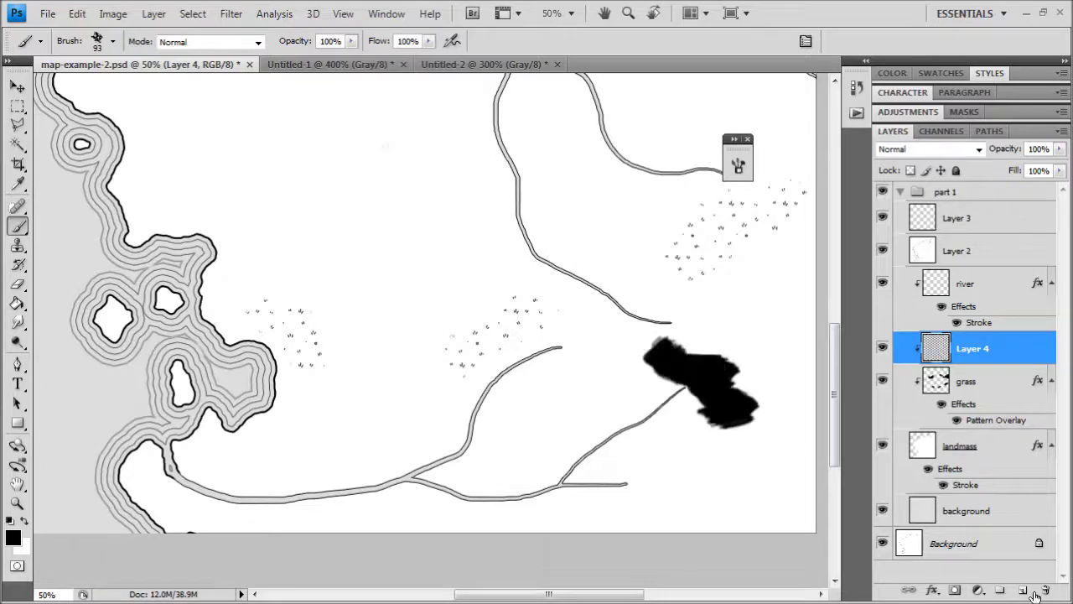
Step: Add a Pattern Overlay to Layer 4 using the marsh dash pattern at 100% opacity and 100% scale
{"action": "left_click", "coordinate": [934, 592]}
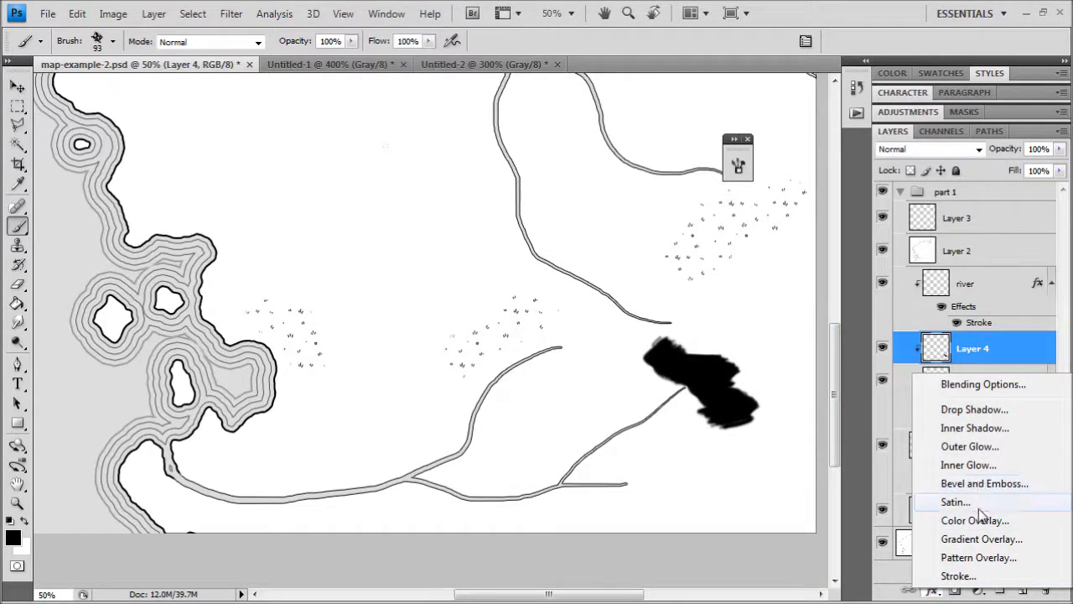
{"action": "left_click", "coordinate": [978, 556]}
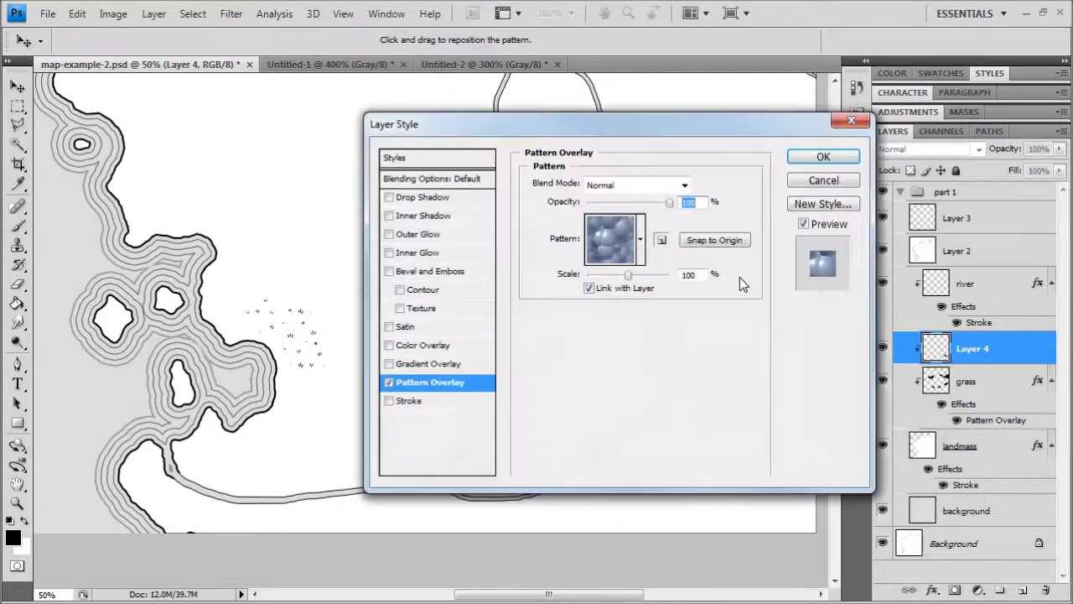
{"action": "left_click", "coordinate": [641, 243]}
{"action": "left_click", "coordinate": [639, 291]}
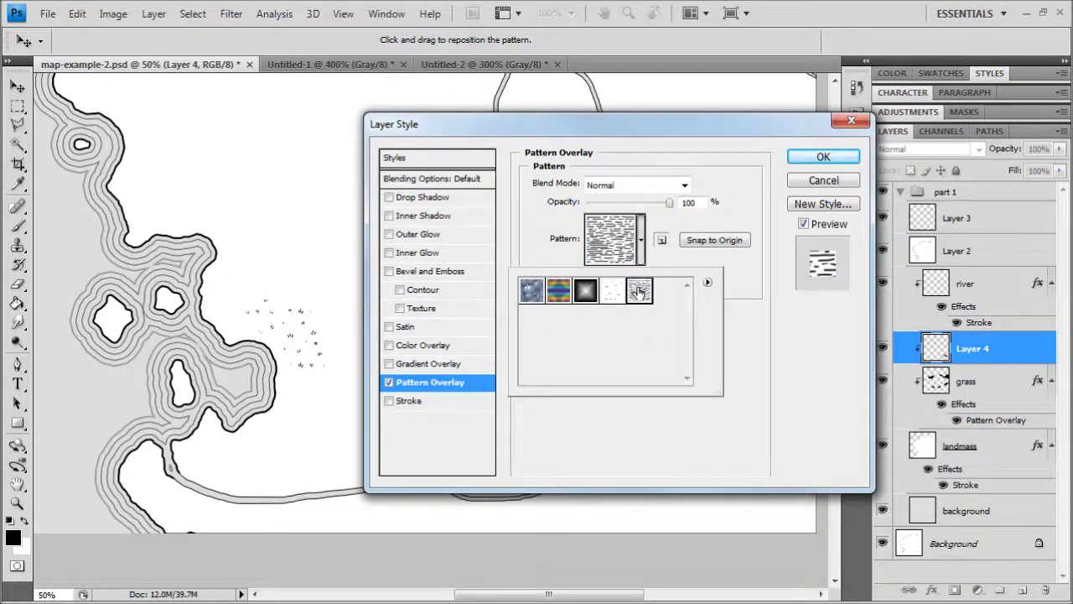
{"action": "left_click", "coordinate": [810, 162]}
{"action": "left_click", "coordinate": [810, 162]}
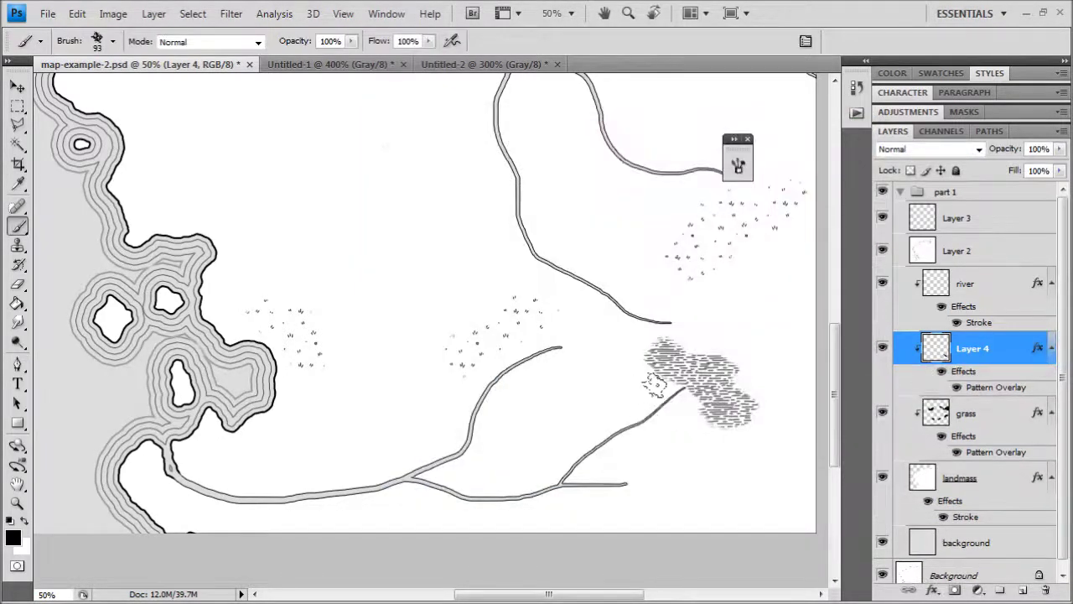
Step: Paint marsh along the southeastern river and its lower bend, and trim the outer edges with the 13 px Eraser
{"action": "mouse_move", "coordinate": [666, 382]}
{"action": "left_mouse_down"}
{"action": "mouse_move", "coordinate": [683, 387]}
{"action": "mouse_move", "coordinate": [530, 485]}
{"action": "mouse_move", "coordinate": [490, 493]}
{"action": "mouse_move", "coordinate": [387, 479]}
{"action": "left_mouse_up"}
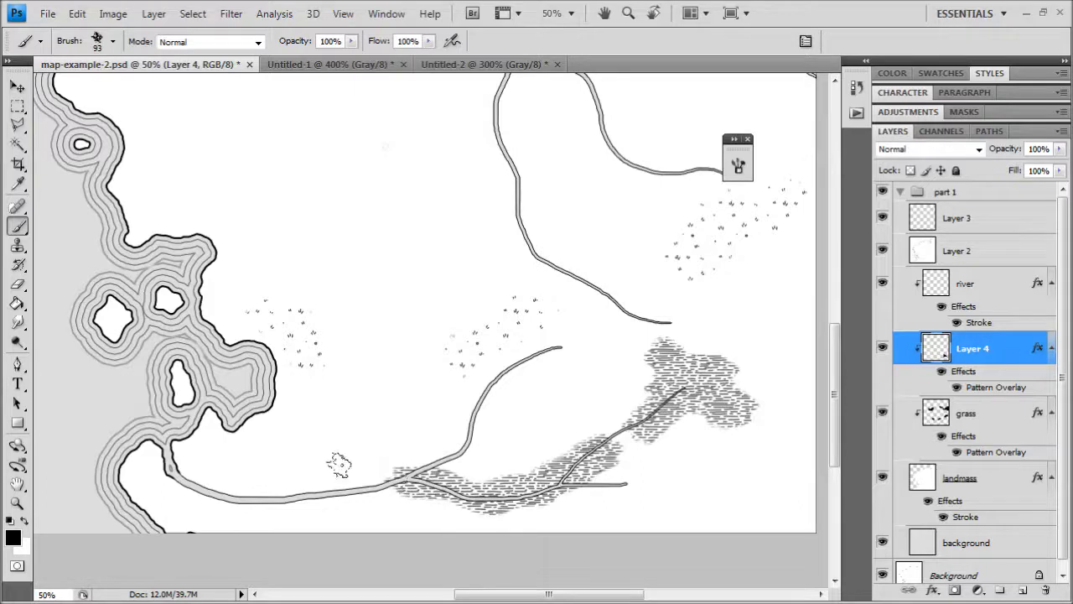
{"action": "left_click", "coordinate": [18, 283]}
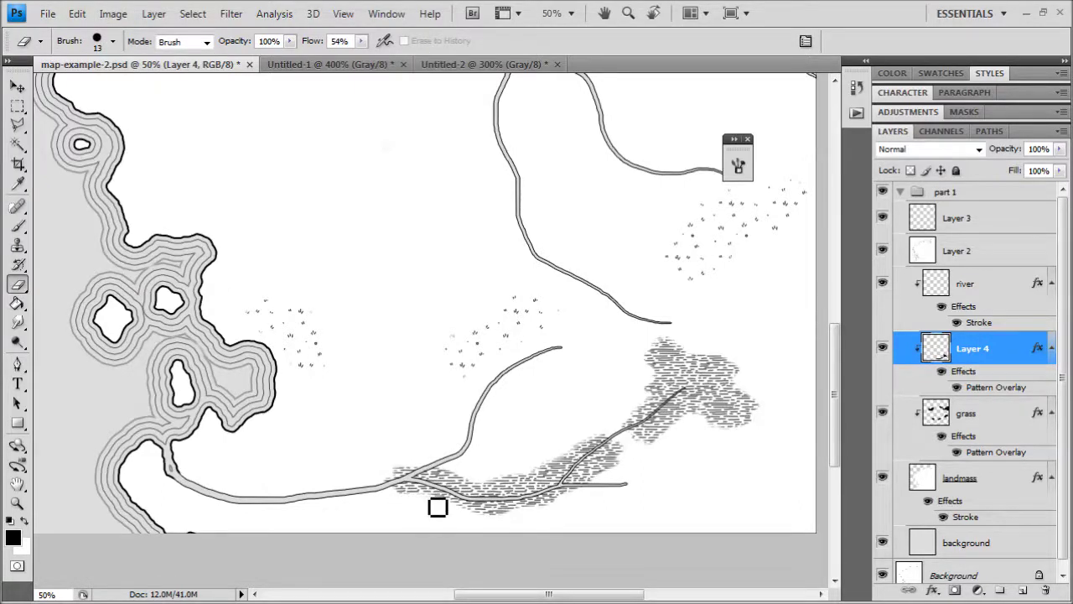
{"action": "mouse_move", "coordinate": [524, 524]}
{"action": "left_mouse_down"}
{"action": "mouse_move", "coordinate": [574, 495]}
{"action": "mouse_move", "coordinate": [565, 480]}
{"action": "mouse_move", "coordinate": [612, 443]}
{"action": "mouse_move", "coordinate": [558, 480]}
{"action": "mouse_move", "coordinate": [500, 489]}
{"action": "mouse_move", "coordinate": [610, 442]}
{"action": "mouse_move", "coordinate": [635, 456]}
{"action": "mouse_move", "coordinate": [613, 482]}
{"action": "left_mouse_up"}
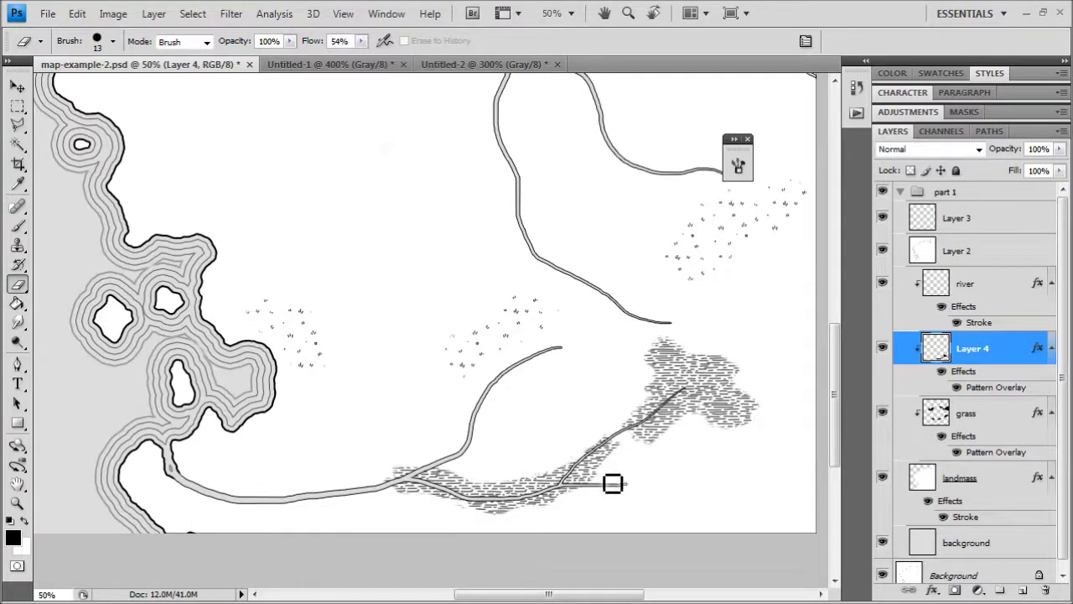
{"action": "mouse_move", "coordinate": [668, 445]}
{"action": "left_mouse_down"}
{"action": "mouse_move", "coordinate": [730, 419]}
{"action": "mouse_move", "coordinate": [728, 400]}
{"action": "mouse_move", "coordinate": [755, 424]}
{"action": "mouse_move", "coordinate": [730, 400]}
{"action": "mouse_move", "coordinate": [760, 406]}
{"action": "mouse_move", "coordinate": [769, 440]}
{"action": "left_mouse_up"}
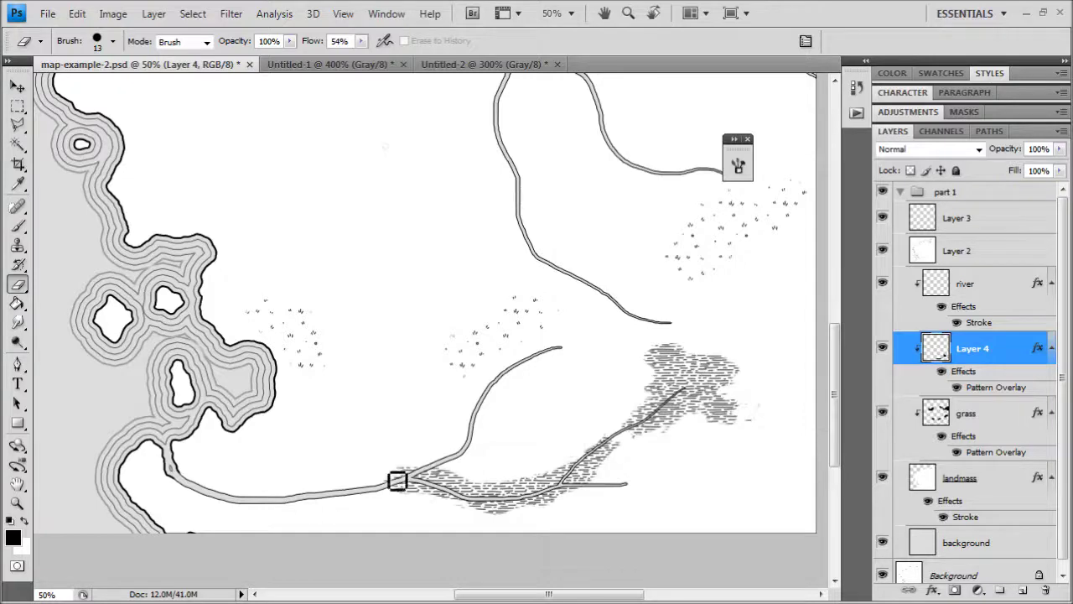
Step: Examine the marsh dashes along the southeastern river at several magnifications, ending at 100%
{"action": "left_click", "coordinate": [18, 225]}
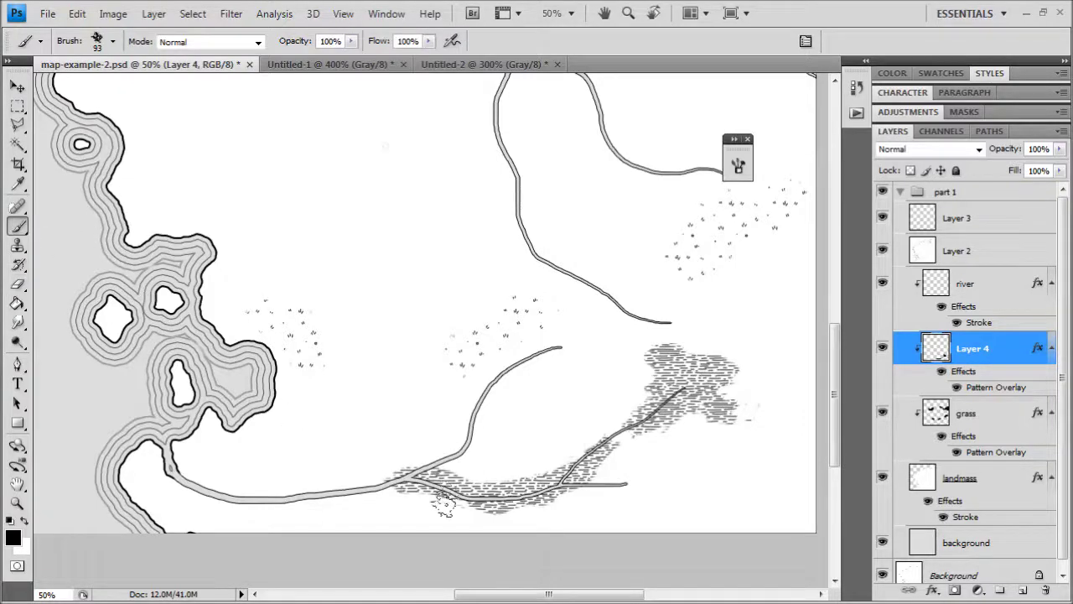
{"action": "key", "text": "ctrl+plus"}
{"action": "left_click_drag", "start_coordinate": [737, 384], "coordinate": [489, 292]}
{"action": "key", "text": "ctrl+plus"}
{"action": "key", "text": "ctrl+plus"}
{"action": "key", "text": "ctrl+minus"}
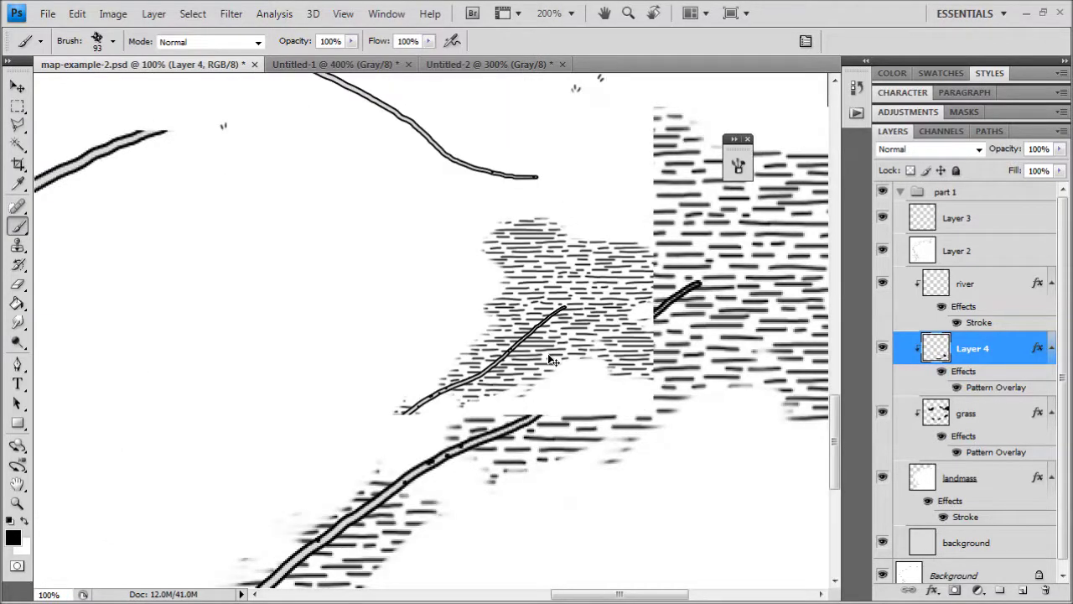
{"action": "key", "text": "ctrl+minus"}
{"action": "left_click_drag", "start_coordinate": [428, 271], "coordinate": [509, 269]}
{"action": "key", "text": "ctrl+plus"}
Step: Choose the 60 px rough-textured brush and paint marsh along the upper end of the neighbouring river branch
{"action": "left_click", "coordinate": [114, 42]}
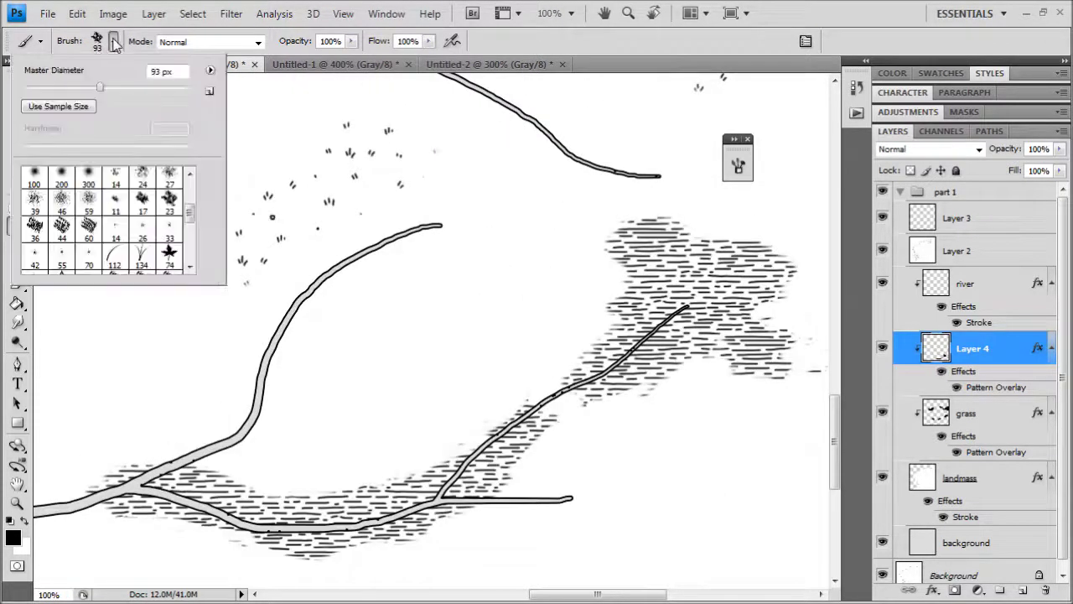
{"action": "mouse_move", "coordinate": [192, 202]}
{"action": "left_mouse_down"}
{"action": "mouse_move", "coordinate": [192, 180]}
{"action": "mouse_move", "coordinate": [192, 209]}
{"action": "left_mouse_up"}
{"action": "left_click", "coordinate": [88, 225]}
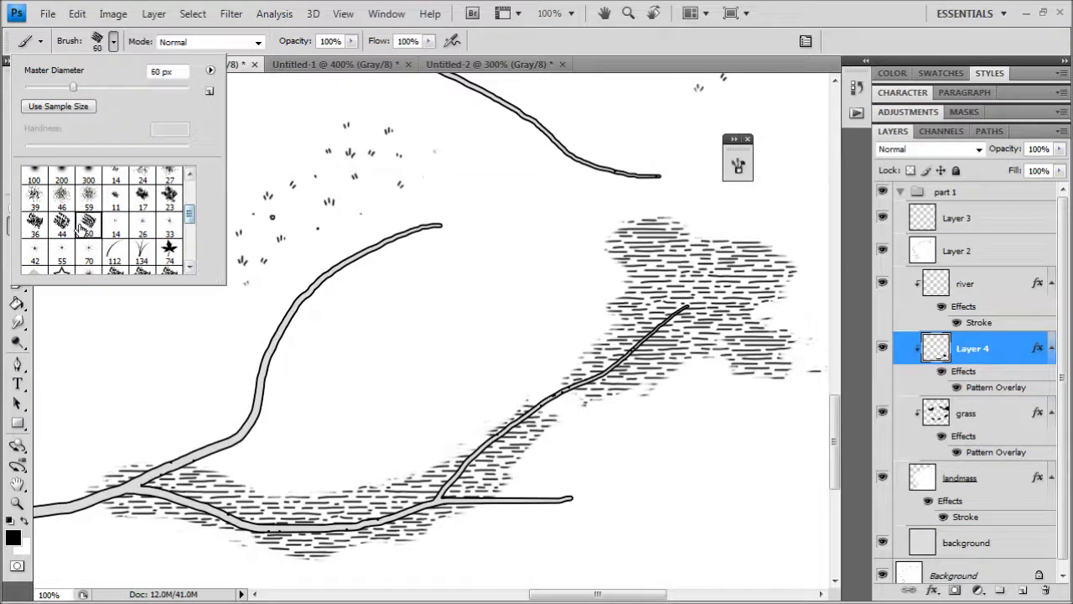
{"action": "mouse_move", "coordinate": [290, 287]}
{"action": "left_mouse_down"}
{"action": "mouse_move", "coordinate": [325, 280]}
{"action": "mouse_move", "coordinate": [432, 220]}
{"action": "mouse_move", "coordinate": [491, 205]}
{"action": "mouse_move", "coordinate": [444, 184]}
{"action": "mouse_move", "coordinate": [492, 198]}
{"action": "mouse_move", "coordinate": [492, 178]}
{"action": "mouse_move", "coordinate": [503, 196]}
{"action": "mouse_move", "coordinate": [483, 174]}
{"action": "mouse_move", "coordinate": [511, 164]}
{"action": "left_mouse_up"}
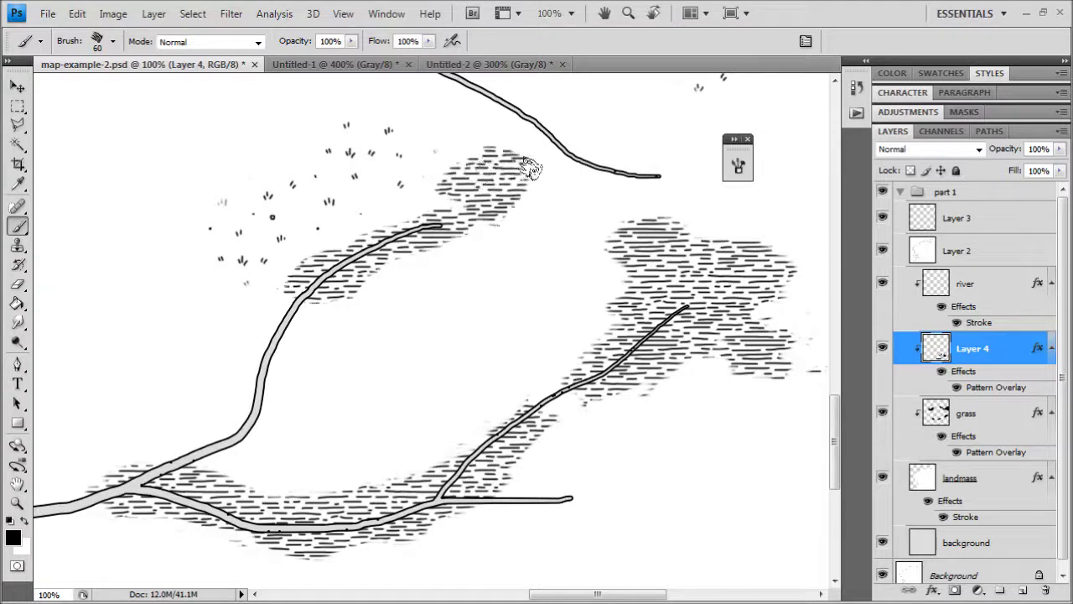
Step: Roughen the western edge of the southeastern marsh's upper lobe using the Eraser with the 23 px spatter brush
{"action": "key", "text": "ctrl+minus"}
{"action": "left_click_drag", "start_coordinate": [569, 248], "coordinate": [549, 302]}
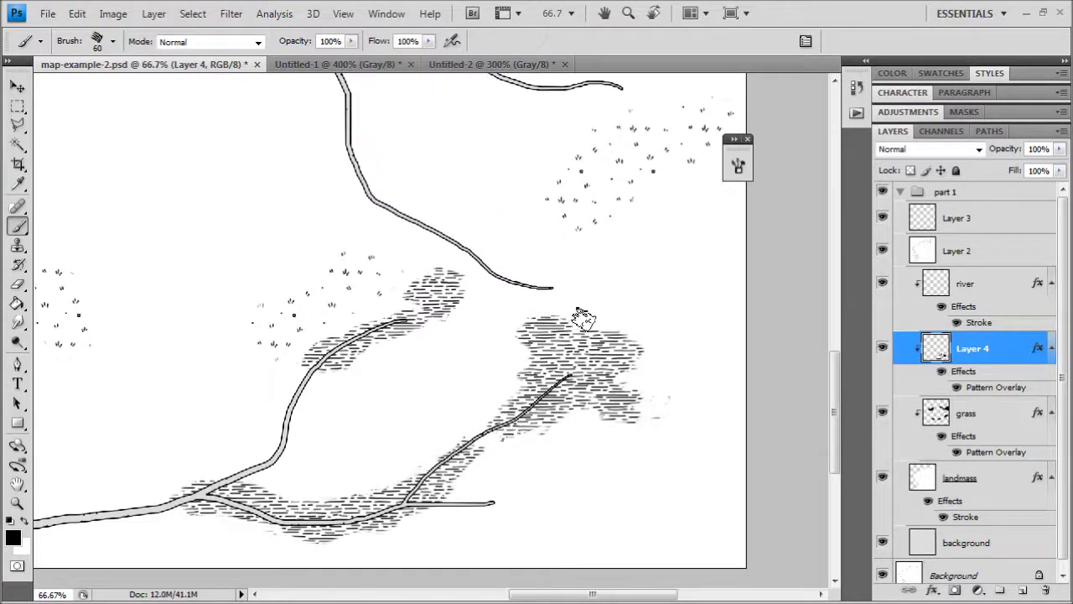
{"action": "left_click", "coordinate": [17, 284]}
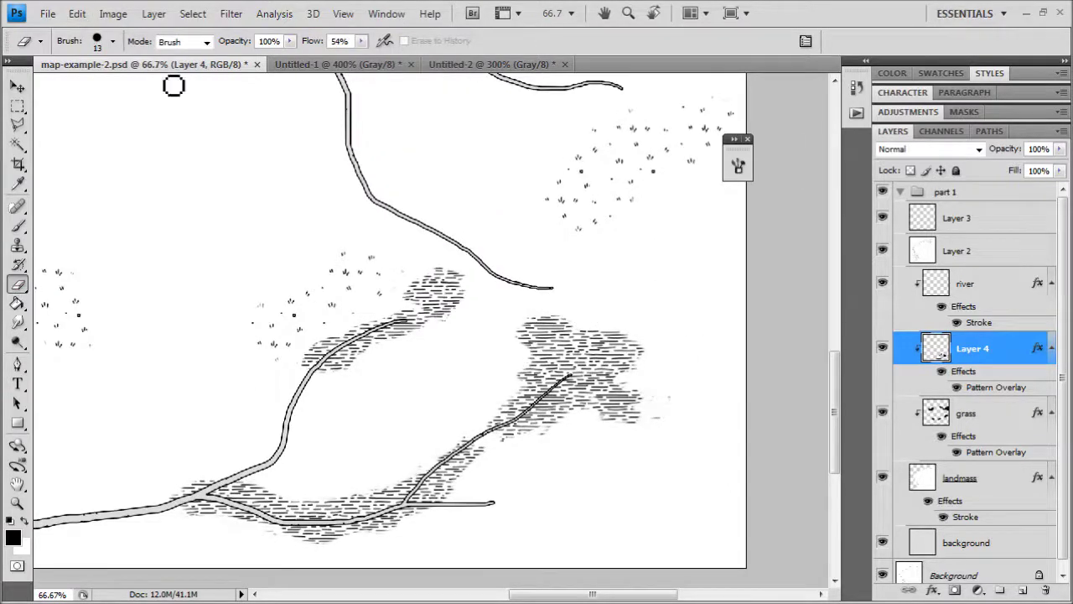
{"action": "left_click", "coordinate": [112, 41]}
{"action": "left_click", "coordinate": [170, 196]}
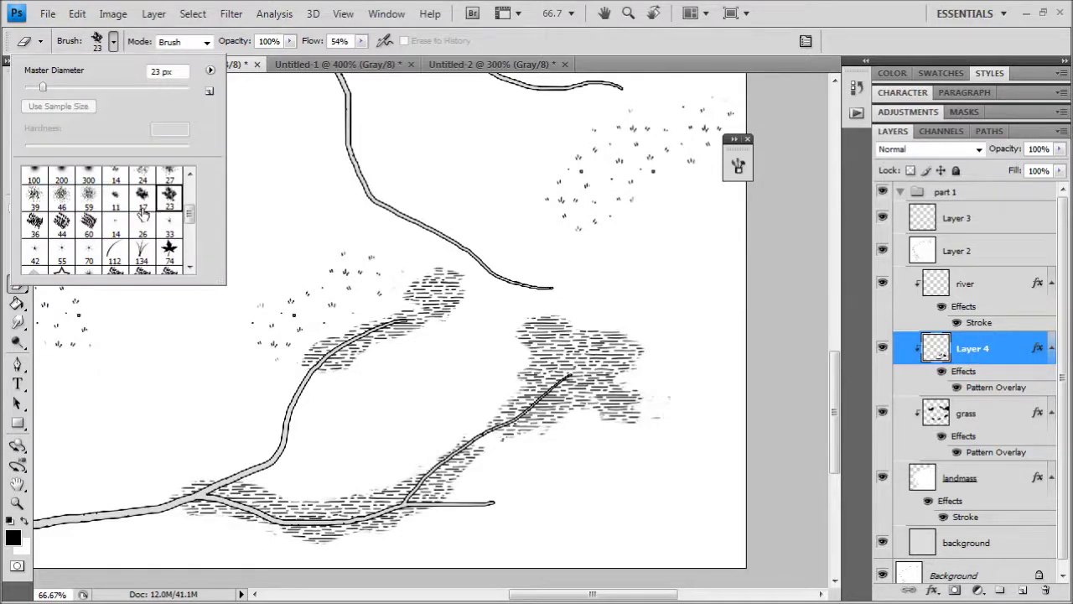
{"action": "left_click_drag", "start_coordinate": [514, 357], "coordinate": [524, 344]}
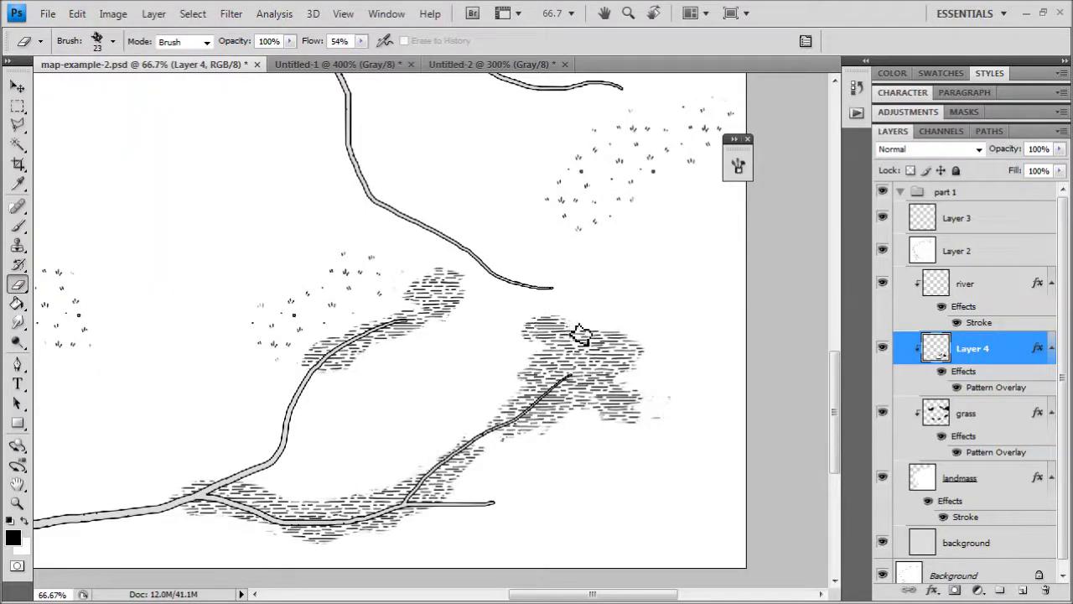
{"action": "key", "text": "ctrl+minus"}
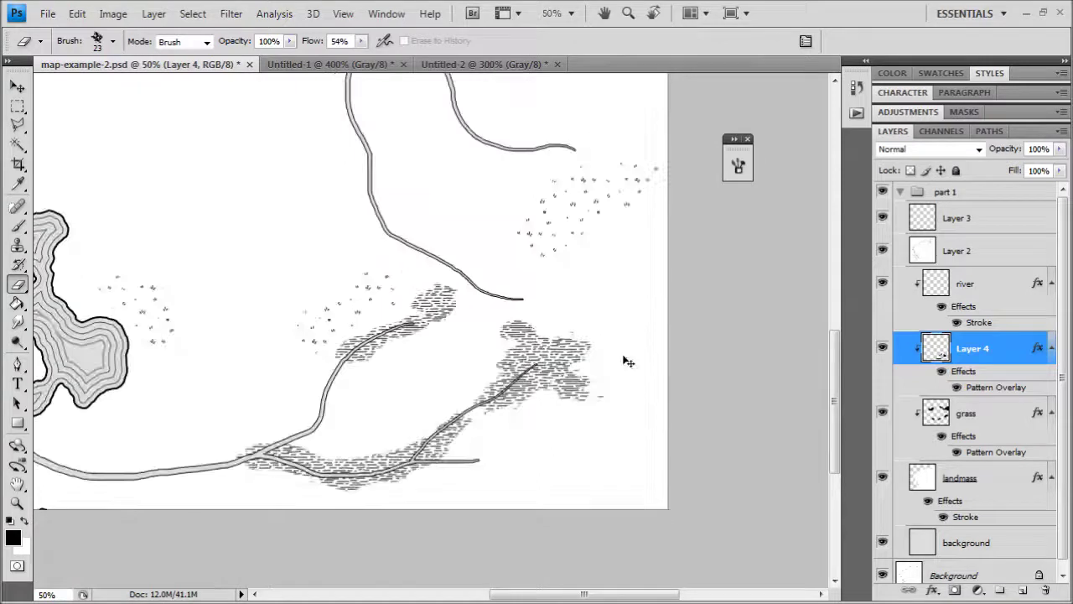
Step: Switch to the browser to study the Beleriand reference map, and return to the map document in Photoshop
{"action": "left_click", "coordinate": [16, 227]}
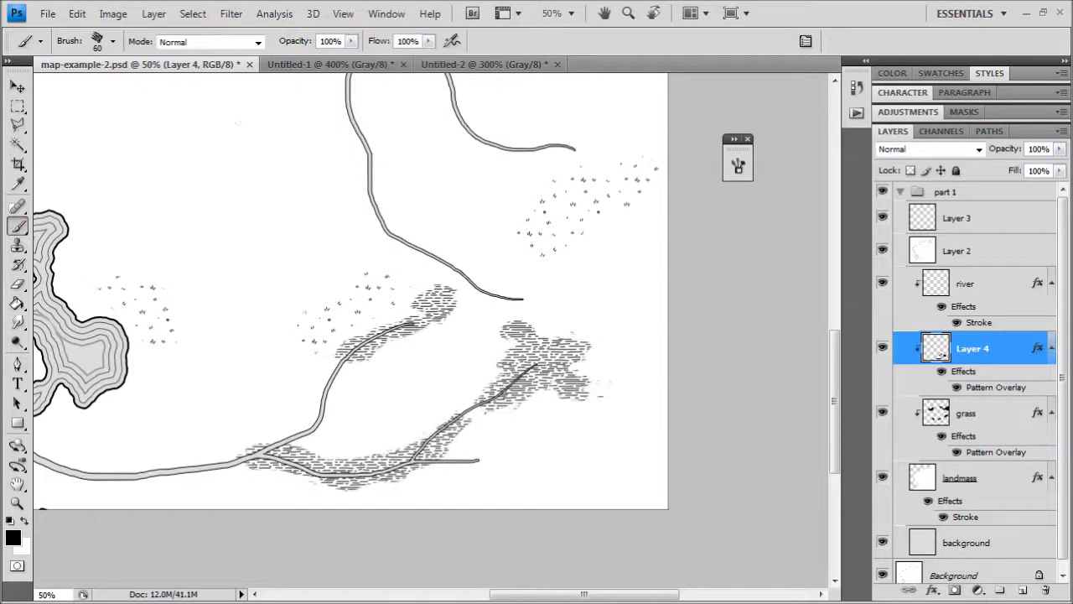
{"action": "key", "text": "alt+Tab"}
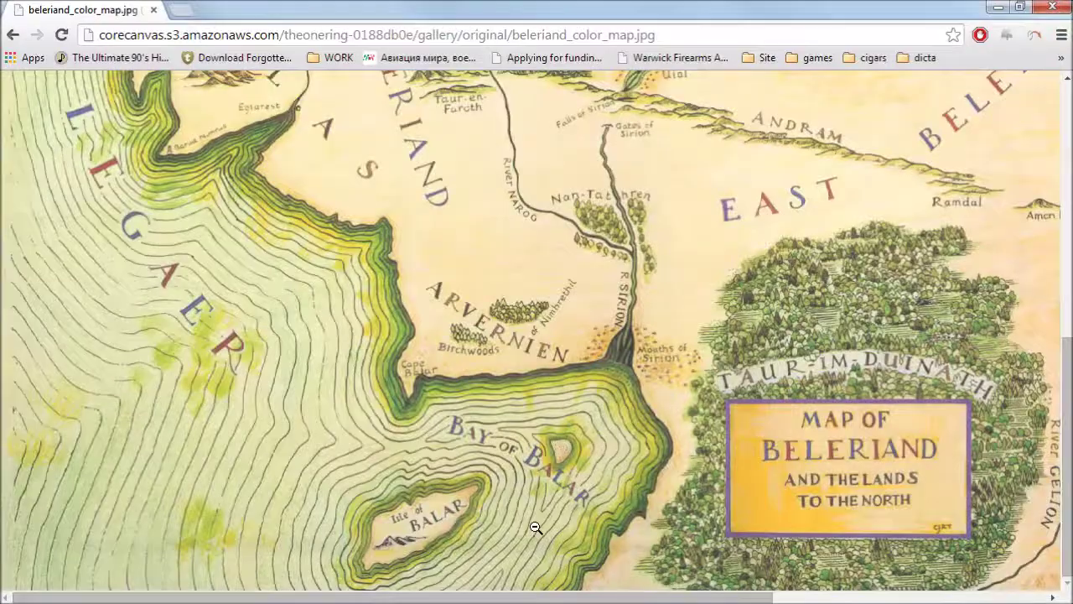
{"action": "scroll", "coordinate": [874, 357], "scroll_direction": "up", "scroll_amount": 6}
{"action": "scroll", "coordinate": [838, 335], "scroll_direction": "down", "scroll_amount": 6}
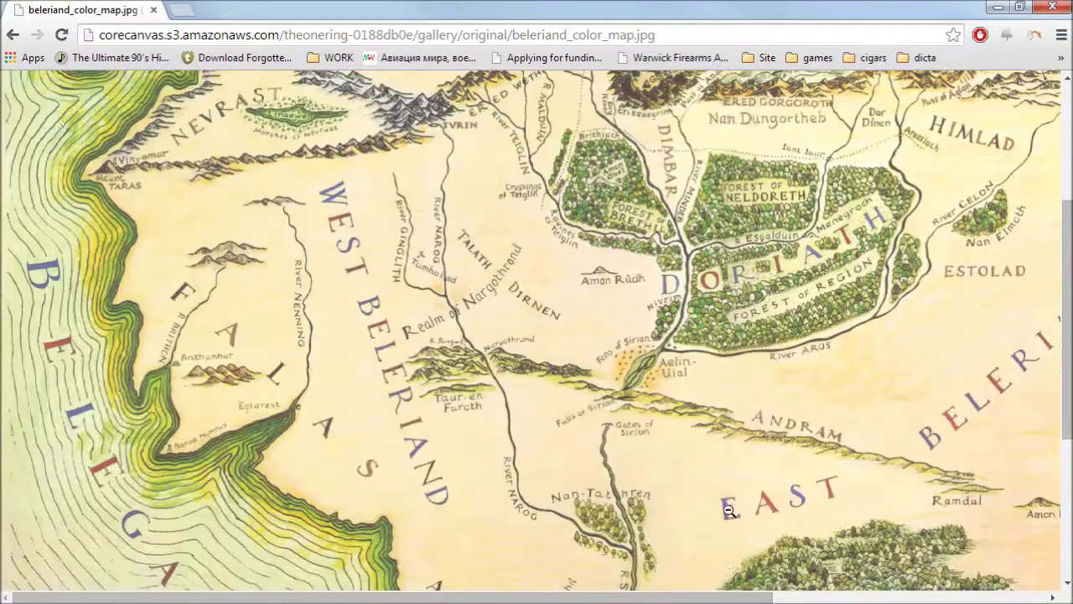
{"action": "left_click", "coordinate": [998, 7]}
Step: Extend the marsh over the map's southeastern corner to the edge, and add a small patch below the eastern grass area
{"action": "mouse_move", "coordinate": [607, 408]}
{"action": "left_mouse_down"}
{"action": "mouse_move", "coordinate": [509, 395]}
{"action": "mouse_move", "coordinate": [592, 422]}
{"action": "mouse_move", "coordinate": [591, 354]}
{"action": "mouse_move", "coordinate": [618, 350]}
{"action": "mouse_move", "coordinate": [592, 376]}
{"action": "mouse_move", "coordinate": [683, 457]}
{"action": "mouse_move", "coordinate": [629, 398]}
{"action": "mouse_move", "coordinate": [683, 352]}
{"action": "mouse_move", "coordinate": [625, 327]}
{"action": "mouse_move", "coordinate": [598, 332]}
{"action": "mouse_move", "coordinate": [609, 327]}
{"action": "mouse_move", "coordinate": [635, 443]}
{"action": "mouse_move", "coordinate": [667, 487]}
{"action": "left_mouse_up"}
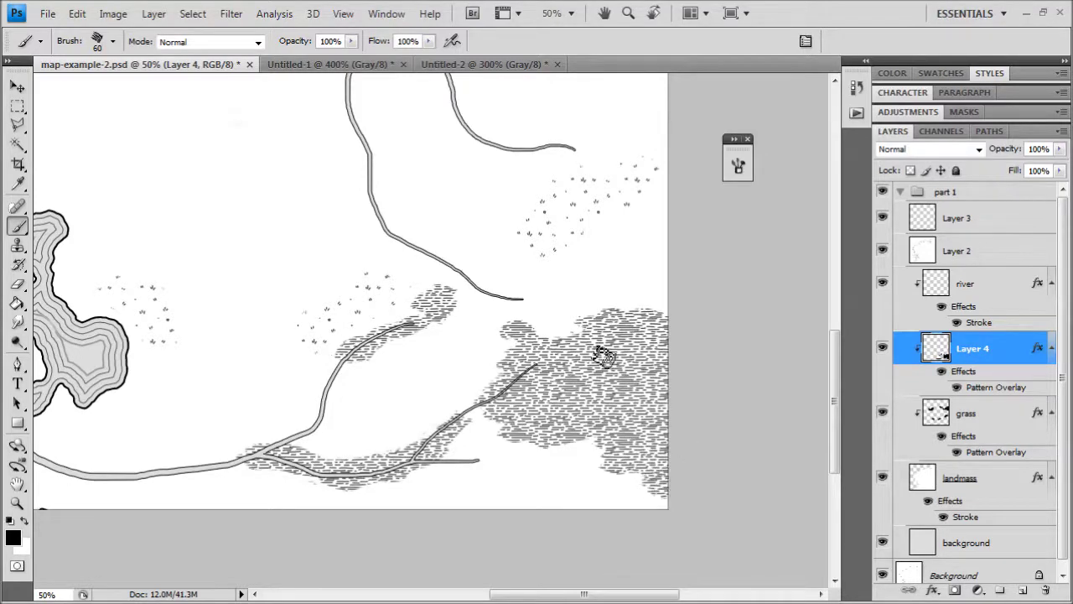
{"action": "left_click_drag", "start_coordinate": [412, 305], "coordinate": [375, 433]}
{"action": "mouse_move", "coordinate": [616, 350]}
{"action": "left_mouse_down"}
{"action": "mouse_move", "coordinate": [643, 340]}
{"action": "mouse_move", "coordinate": [649, 321]}
{"action": "mouse_move", "coordinate": [641, 339]}
{"action": "mouse_move", "coordinate": [598, 356]}
{"action": "mouse_move", "coordinate": [623, 362]}
{"action": "left_mouse_up"}
Step: Paint marsh around the central river fork and along the river's mouth on the northwestern coast
{"action": "mouse_move", "coordinate": [357, 191]}
{"action": "left_mouse_down"}
{"action": "mouse_move", "coordinate": [393, 241]}
{"action": "mouse_move", "coordinate": [440, 241]}
{"action": "mouse_move", "coordinate": [471, 263]}
{"action": "mouse_move", "coordinate": [460, 272]}
{"action": "mouse_move", "coordinate": [473, 310]}
{"action": "mouse_move", "coordinate": [445, 233]}
{"action": "mouse_move", "coordinate": [497, 226]}
{"action": "mouse_move", "coordinate": [430, 225]}
{"action": "mouse_move", "coordinate": [422, 234]}
{"action": "mouse_move", "coordinate": [464, 242]}
{"action": "mouse_move", "coordinate": [472, 223]}
{"action": "mouse_move", "coordinate": [541, 216]}
{"action": "left_mouse_up"}
{"action": "scroll", "coordinate": [365, 202], "scroll_direction": "up", "scroll_amount": 1}
{"action": "scroll", "coordinate": [365, 203], "scroll_direction": "left", "scroll_amount": 1}
{"action": "left_click_drag", "start_coordinate": [296, 199], "coordinate": [474, 291]}
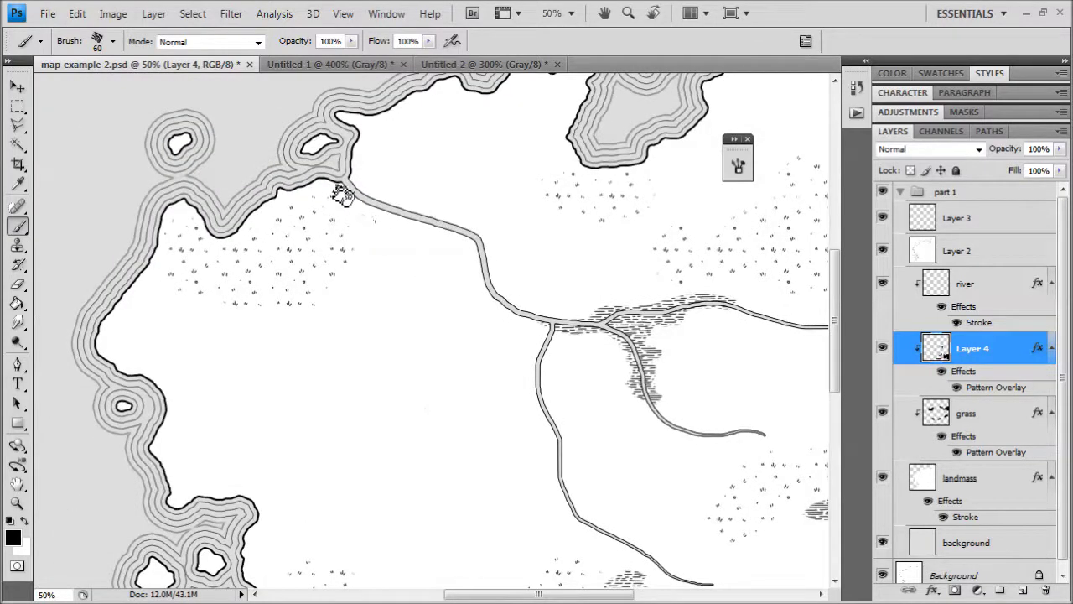
{"action": "mouse_move", "coordinate": [343, 194]}
{"action": "left_mouse_down"}
{"action": "mouse_move", "coordinate": [366, 207]}
{"action": "mouse_move", "coordinate": [381, 208]}
{"action": "mouse_move", "coordinate": [371, 197]}
{"action": "mouse_move", "coordinate": [402, 216]}
{"action": "left_mouse_up"}
Step: Paint marsh along the western shore of the northern inlet and beside the river mouth on the southwestern coast
{"action": "left_click_drag", "start_coordinate": [609, 192], "coordinate": [512, 304]}
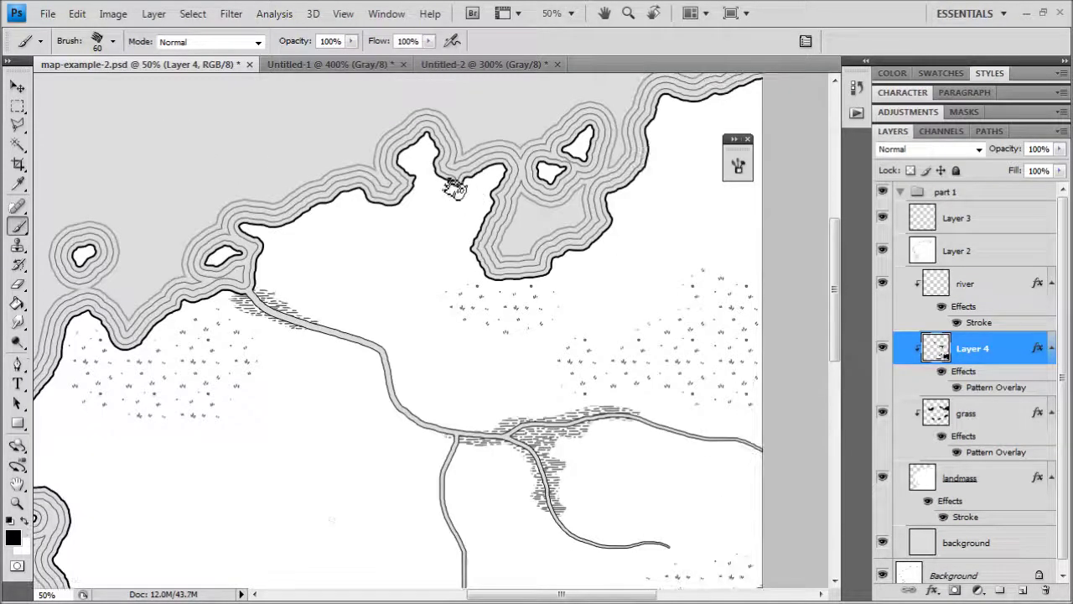
{"action": "left_click_drag", "start_coordinate": [455, 148], "coordinate": [490, 203]}
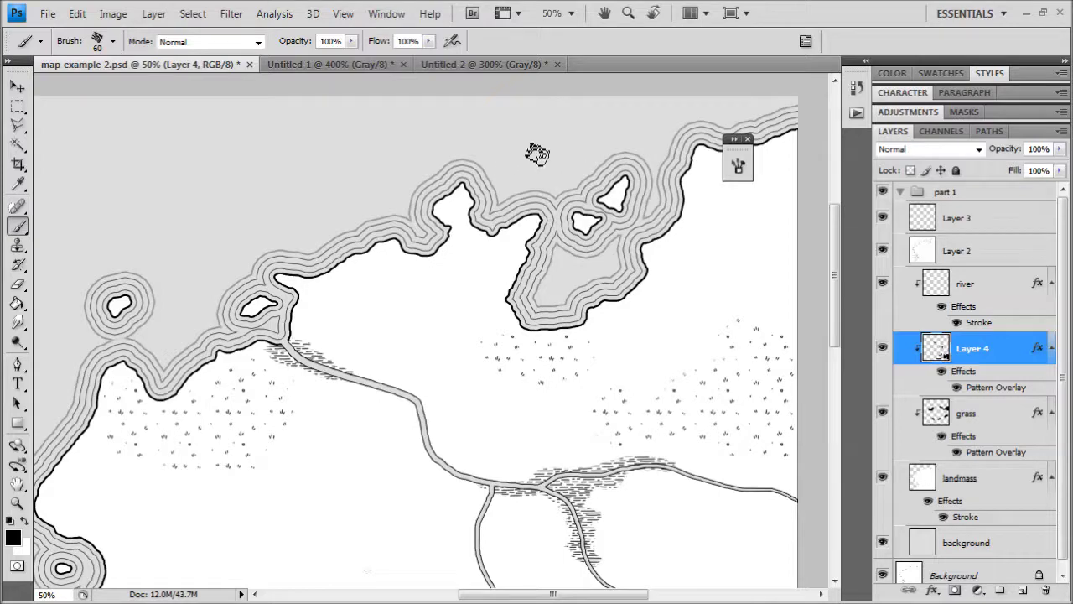
{"action": "mouse_move", "coordinate": [541, 217]}
{"action": "left_mouse_down"}
{"action": "mouse_move", "coordinate": [510, 235]}
{"action": "mouse_move", "coordinate": [526, 251]}
{"action": "mouse_move", "coordinate": [524, 277]}
{"action": "mouse_move", "coordinate": [479, 306]}
{"action": "mouse_move", "coordinate": [510, 304]}
{"action": "mouse_move", "coordinate": [513, 322]}
{"action": "mouse_move", "coordinate": [461, 334]}
{"action": "left_mouse_up"}
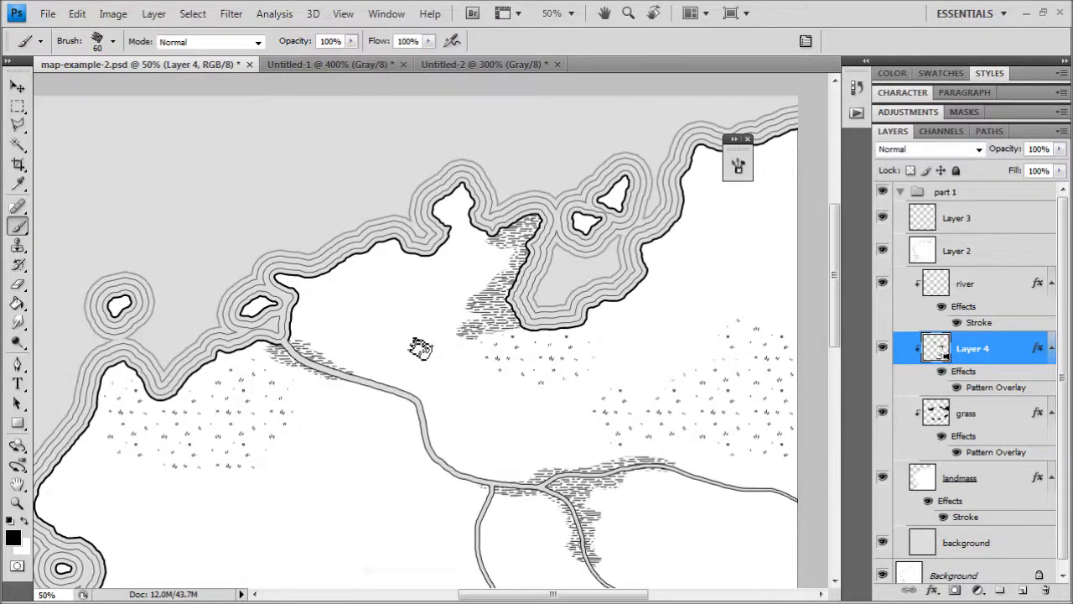
{"action": "left_click_drag", "start_coordinate": [269, 444], "coordinate": [458, 122]}
{"action": "mouse_move", "coordinate": [265, 377]}
{"action": "left_mouse_down"}
{"action": "mouse_move", "coordinate": [309, 359]}
{"action": "mouse_move", "coordinate": [263, 318]}
{"action": "mouse_move", "coordinate": [201, 390]}
{"action": "mouse_move", "coordinate": [235, 365]}
{"action": "mouse_move", "coordinate": [231, 386]}
{"action": "mouse_move", "coordinate": [270, 415]}
{"action": "mouse_move", "coordinate": [300, 416]}
{"action": "left_mouse_up"}
{"action": "key", "text": "ctrl+minus"}
{"action": "left_click_drag", "start_coordinate": [465, 271], "coordinate": [442, 429]}
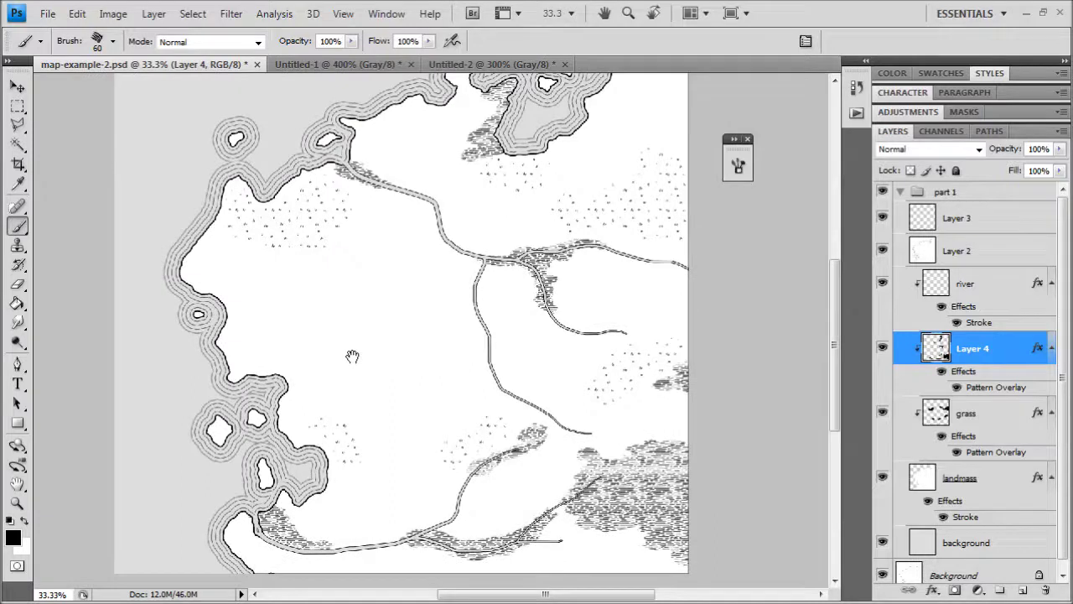
Step: Paint a large marsh patch inland from the bay on the western coast, extending it toward the northeast
{"action": "mouse_move", "coordinate": [295, 369]}
{"action": "left_mouse_down"}
{"action": "mouse_move", "coordinate": [276, 355]}
{"action": "mouse_move", "coordinate": [311, 346]}
{"action": "mouse_move", "coordinate": [251, 376]}
{"action": "mouse_move", "coordinate": [280, 378]}
{"action": "mouse_move", "coordinate": [327, 333]}
{"action": "mouse_move", "coordinate": [305, 332]}
{"action": "mouse_move", "coordinate": [244, 370]}
{"action": "mouse_move", "coordinate": [261, 345]}
{"action": "left_mouse_up"}
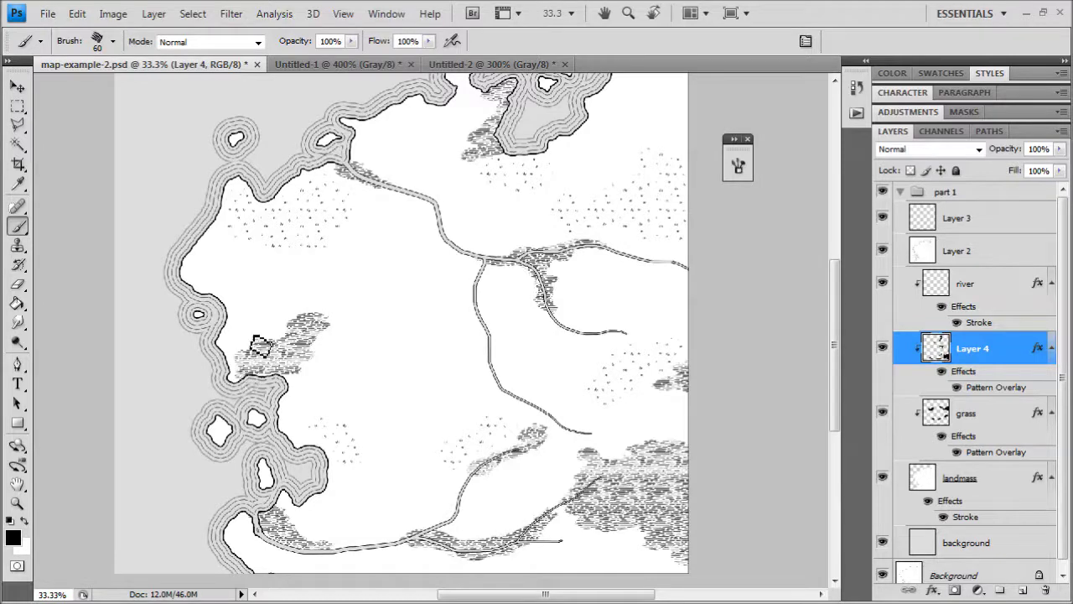
{"action": "key", "text": "ctrl+plus"}
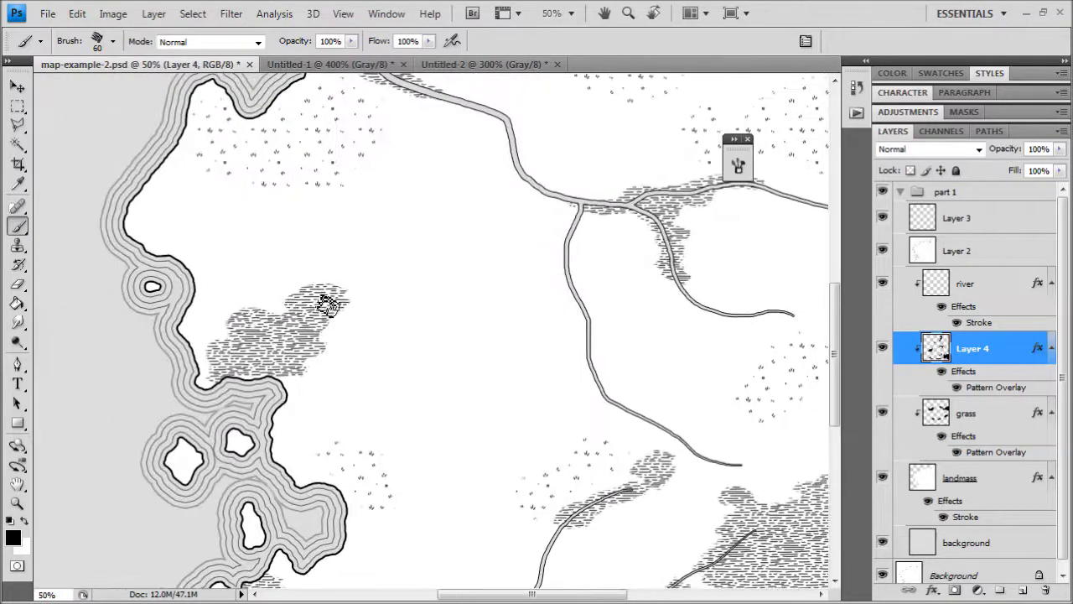
{"action": "mouse_move", "coordinate": [327, 305]}
{"action": "left_mouse_down"}
{"action": "mouse_move", "coordinate": [290, 388]}
{"action": "mouse_move", "coordinate": [290, 352]}
{"action": "mouse_move", "coordinate": [360, 314]}
{"action": "mouse_move", "coordinate": [350, 288]}
{"action": "left_mouse_up"}
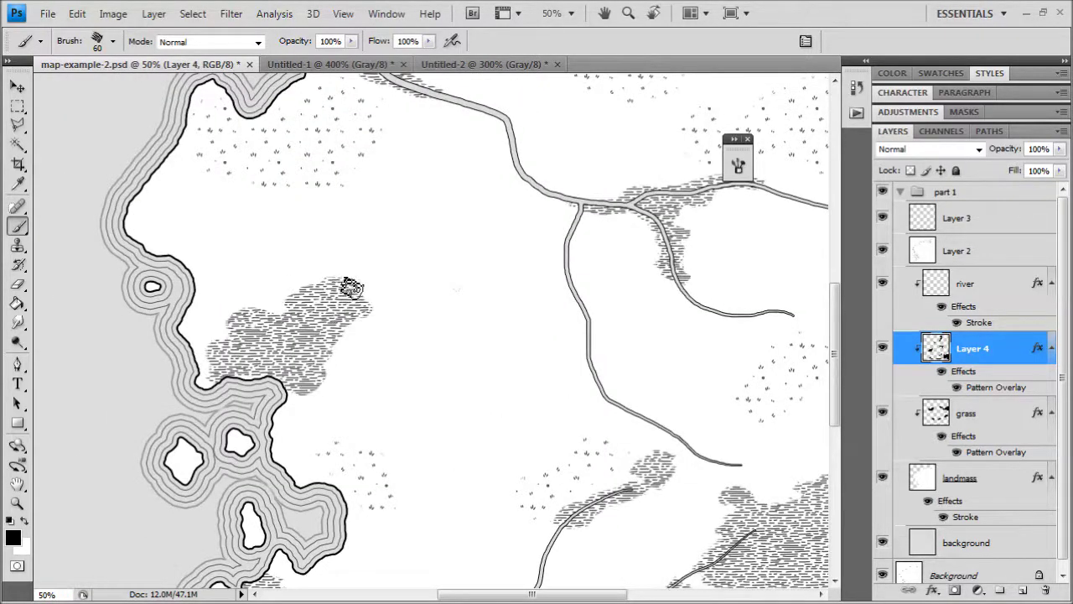
{"action": "key", "text": "ctrl+minus"}
{"action": "key", "text": "ctrl+minus"}
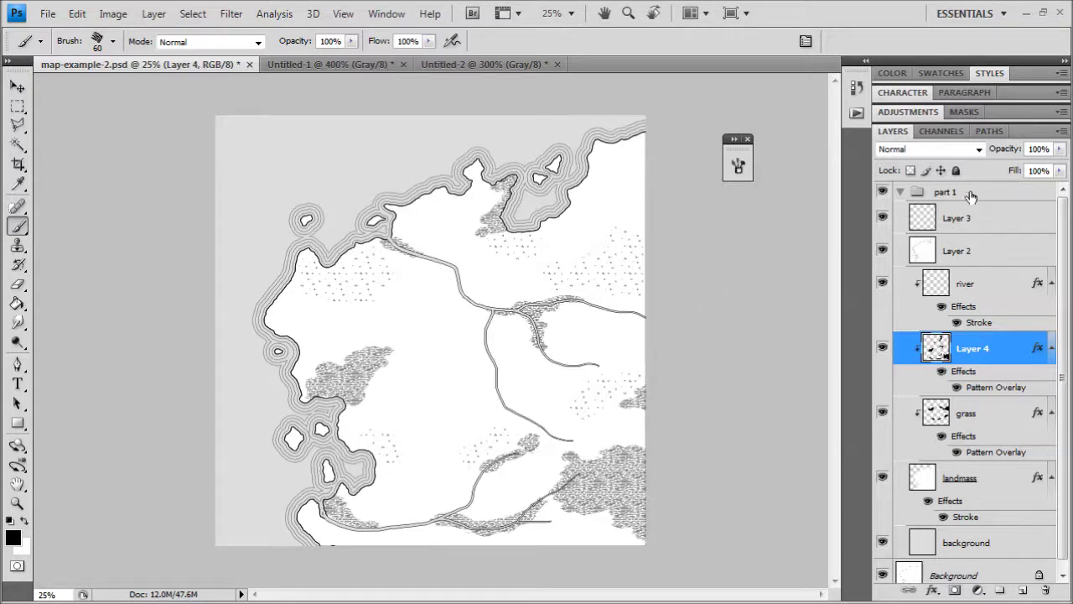
Step: Collapse the part 1 group and create a new group above it named stamps
{"action": "left_click", "coordinate": [900, 194]}
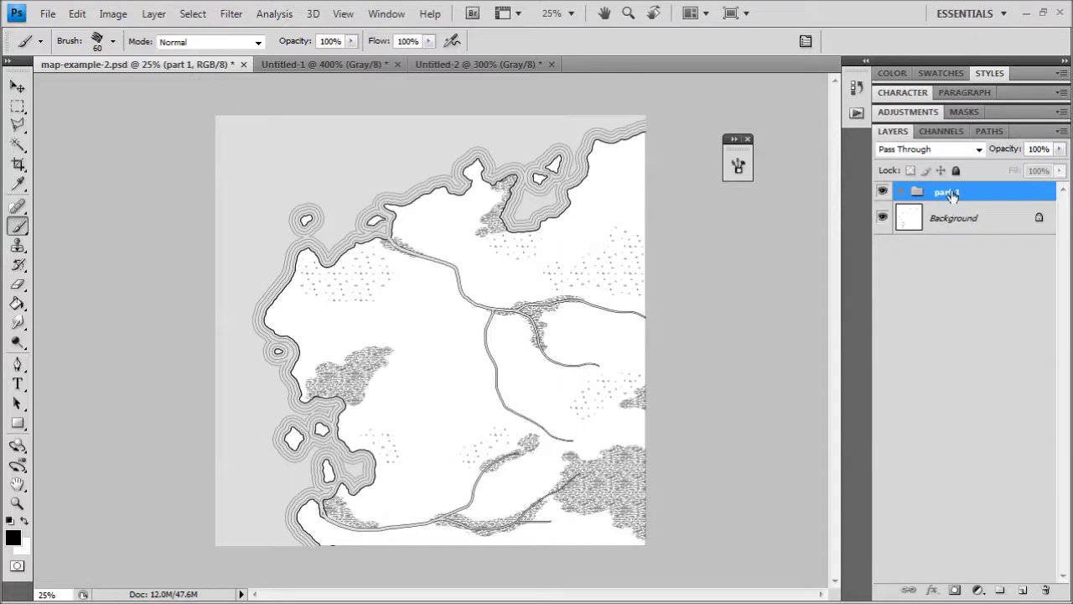
{"action": "left_click", "coordinate": [1001, 592]}
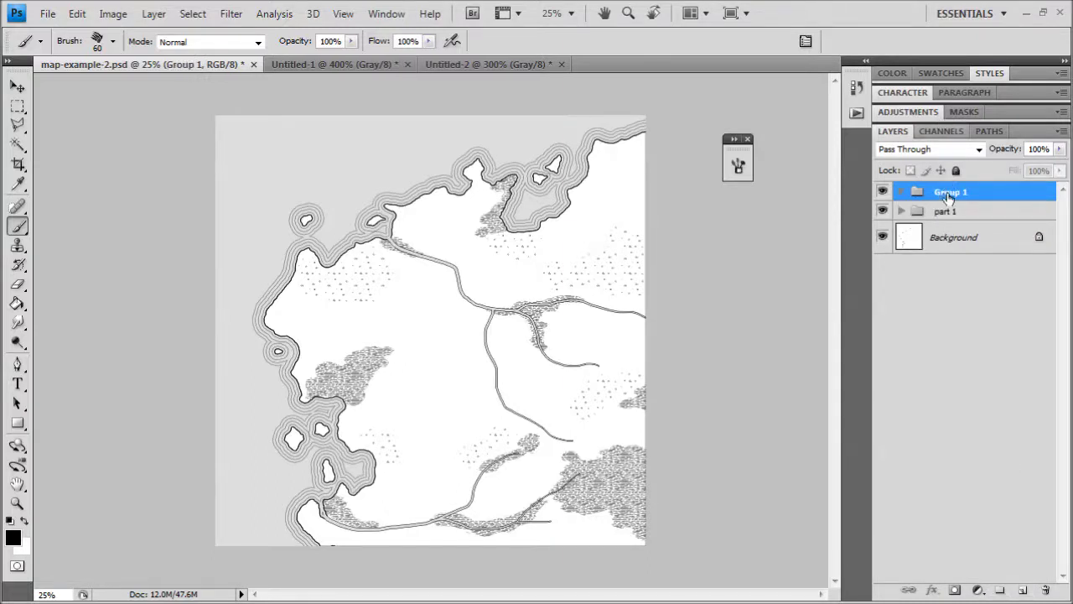
{"action": "double_click", "coordinate": [948, 195]}
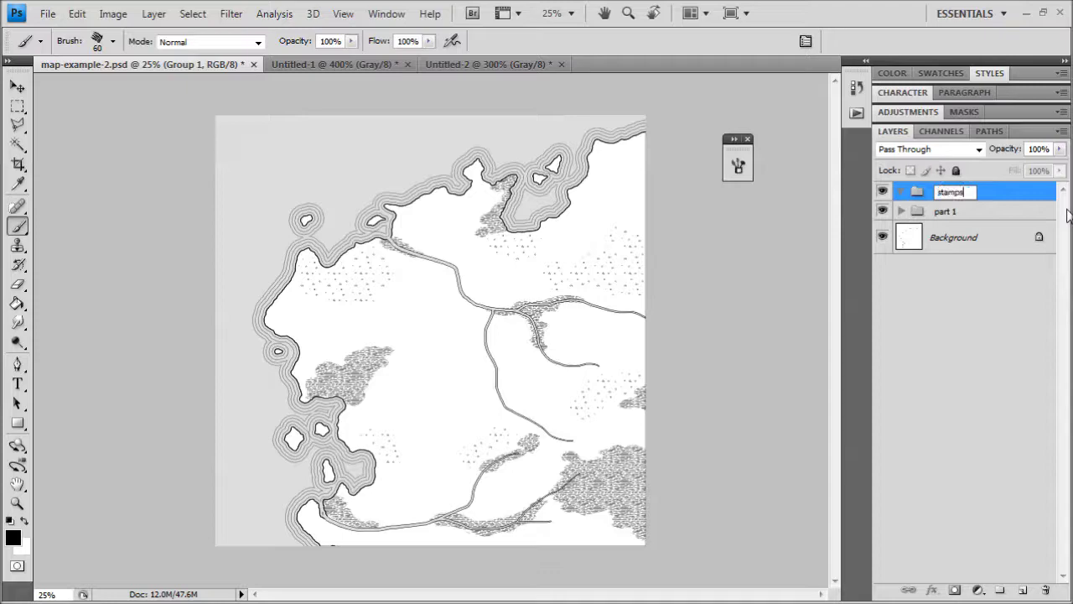
{"action": "key", "text": "Return"}
{"action": "key", "text": "ctrl+plus"}
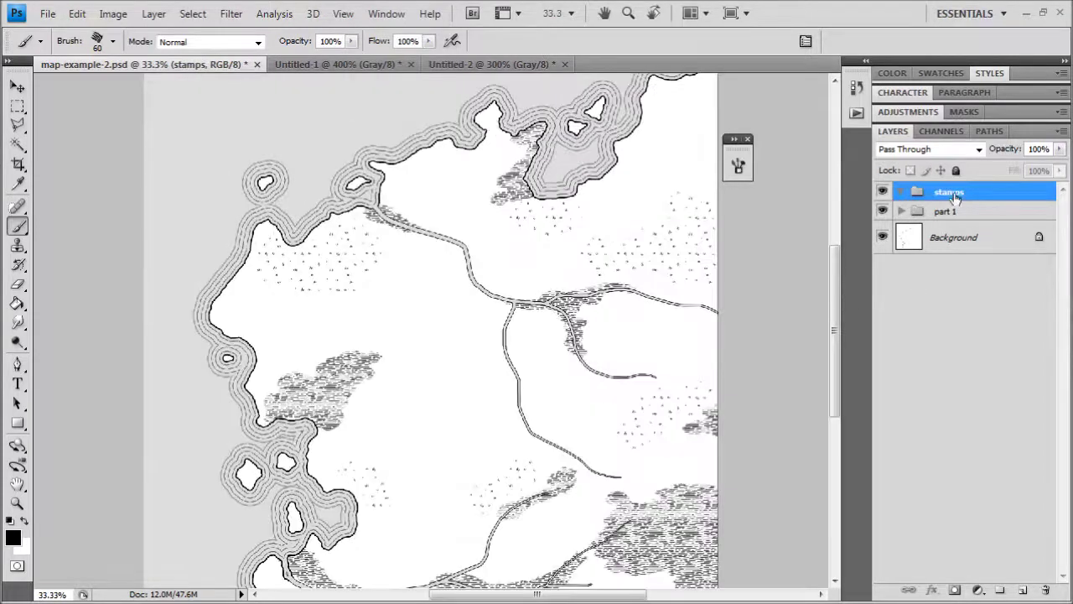
Step: Try drawing small rectangles on the grass layer, in the northwestern sea and on the open land, with the Rectangle tool
{"action": "left_click", "coordinate": [899, 212]}
{"action": "left_click", "coordinate": [950, 438]}
{"action": "key", "text": "ctrl+plus"}
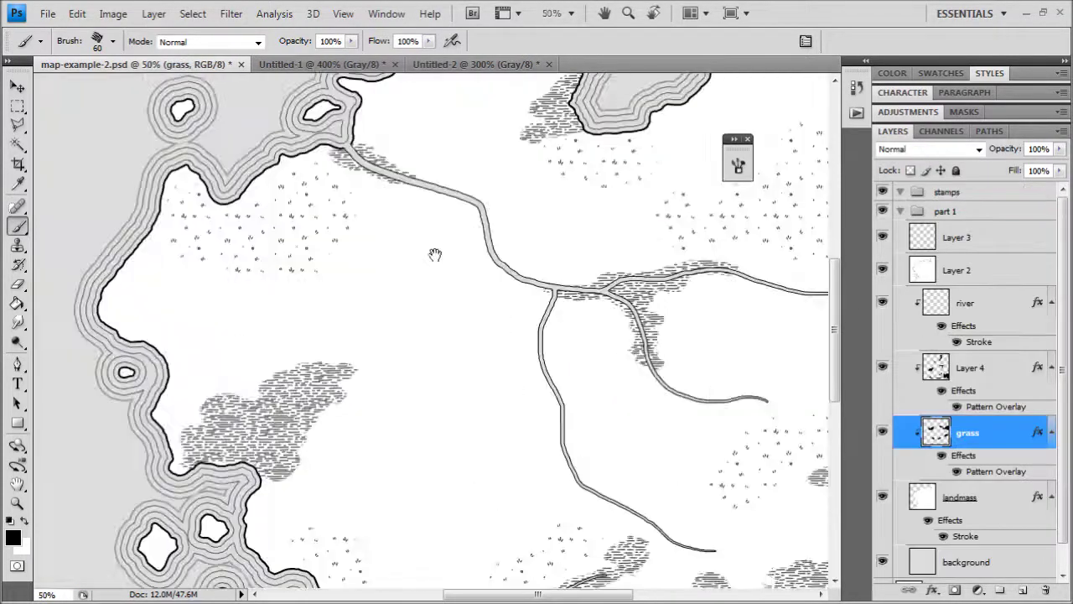
{"action": "left_click_drag", "start_coordinate": [435, 254], "coordinate": [526, 344]}
{"action": "left_click_drag", "start_coordinate": [110, 290], "coordinate": [171, 374]}
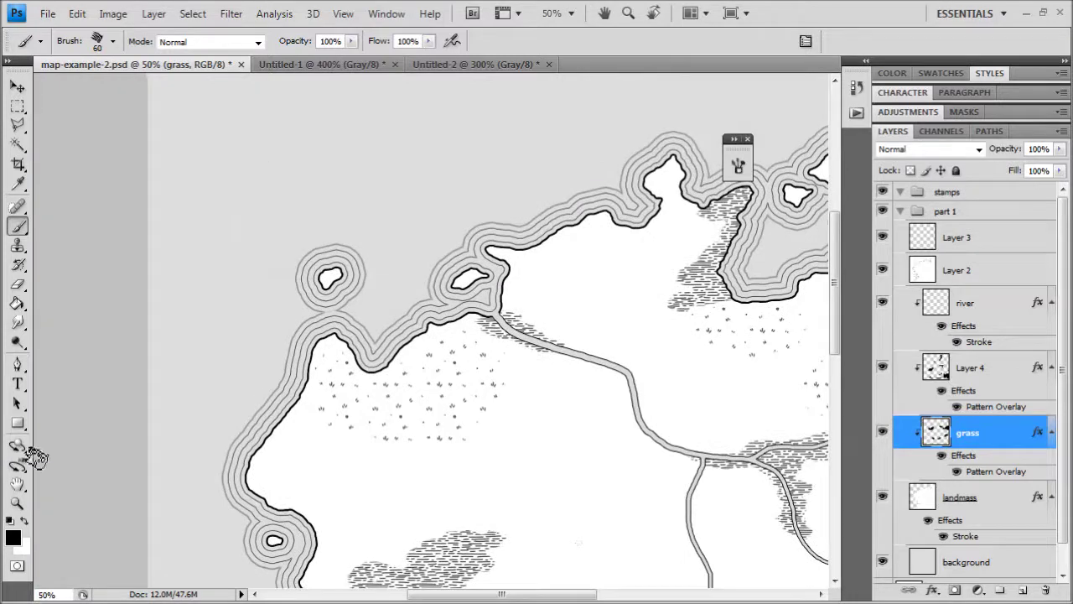
{"action": "left_click", "coordinate": [18, 423]}
{"action": "scroll", "coordinate": [196, 254], "scroll_direction": "up", "scroll_amount": 3}
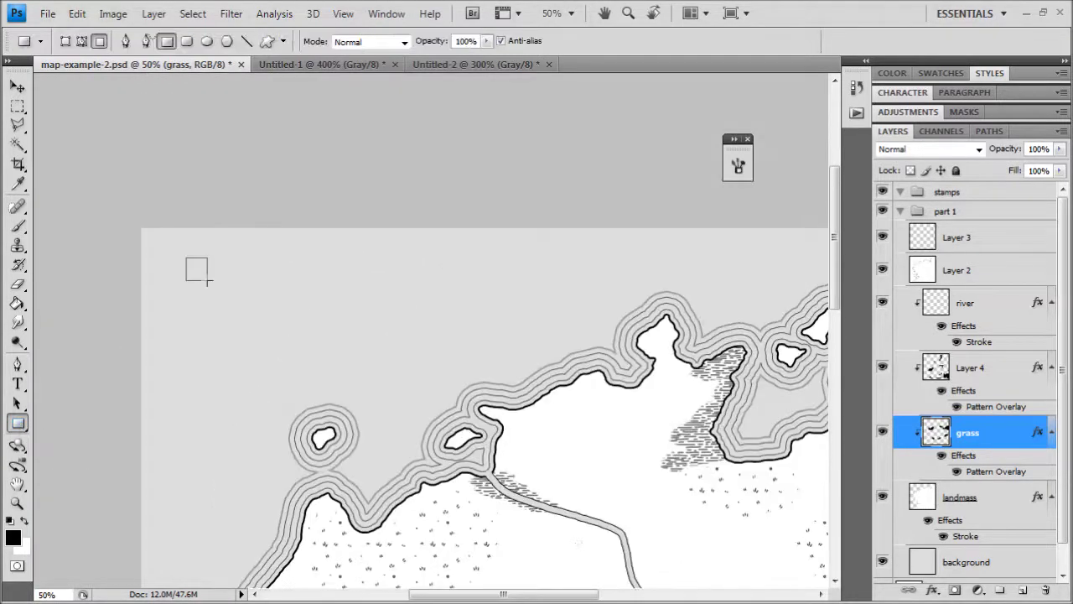
{"action": "scroll", "coordinate": [453, 378], "scroll_direction": "down", "scroll_amount": 5}
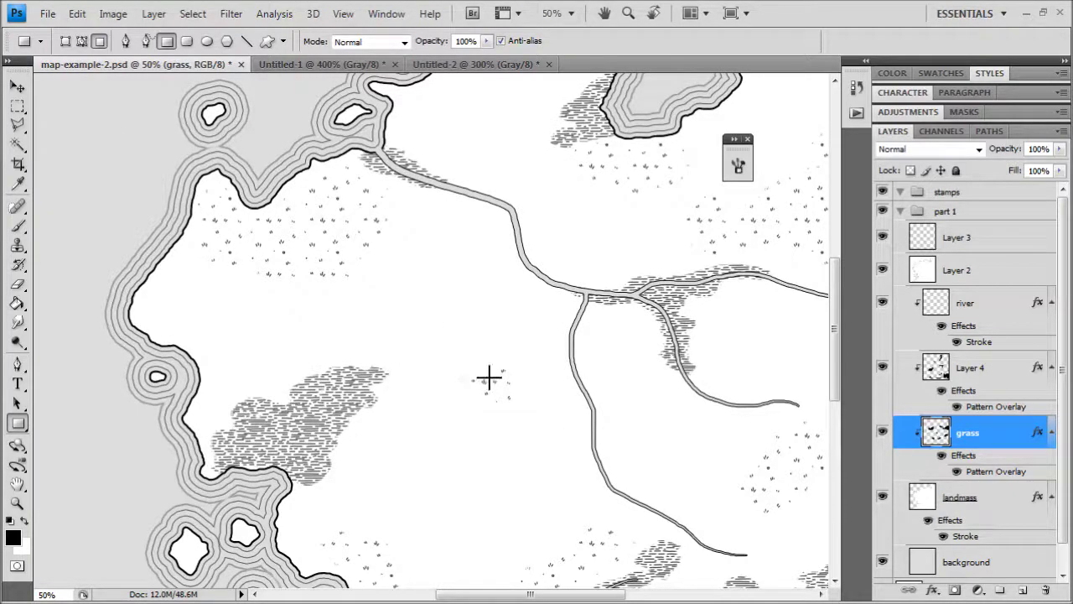
Step: Try a rectangle on the marsh layer, Layer 4, in the open land, and undo it
{"action": "left_click", "coordinate": [966, 373]}
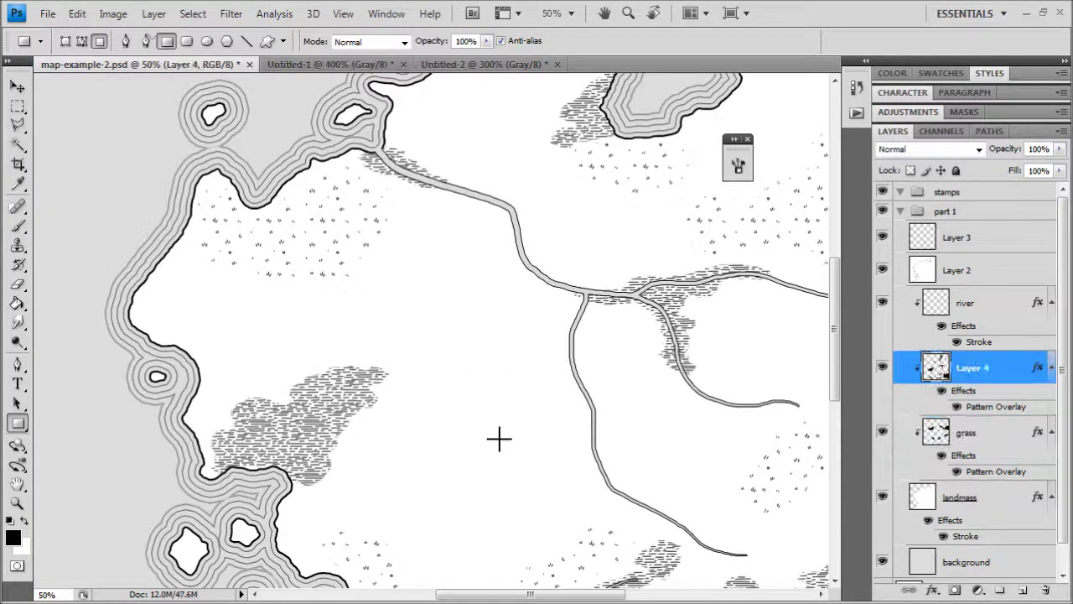
{"action": "left_click_drag", "start_coordinate": [486, 438], "coordinate": [487, 439]}
{"action": "key", "text": "ctrl+z"}
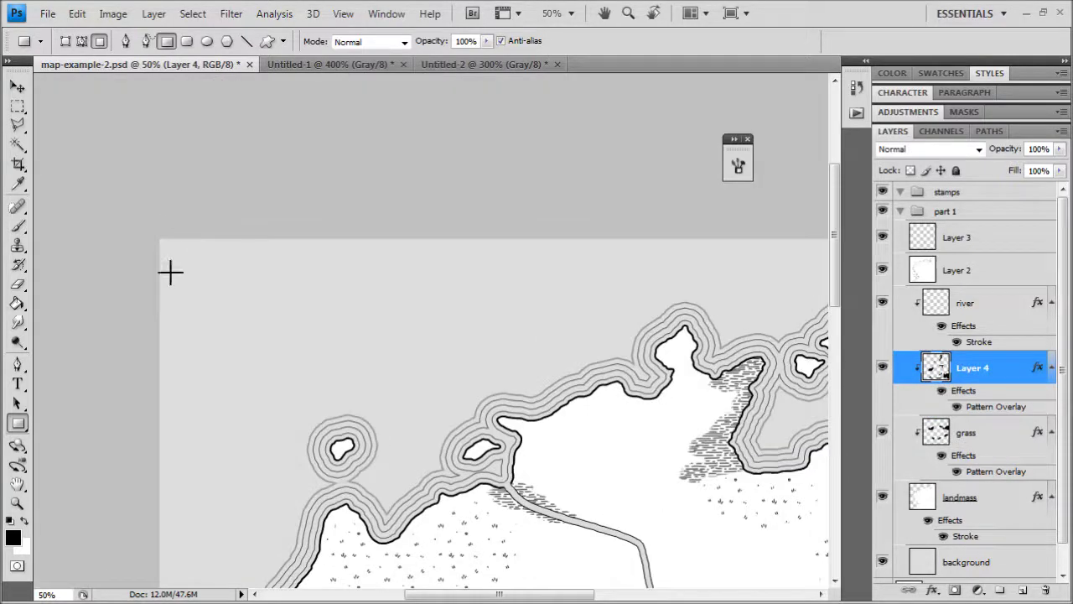
{"action": "scroll", "coordinate": [355, 115], "scroll_direction": "down", "scroll_amount": 2}
{"action": "scroll", "coordinate": [356, 115], "scroll_direction": "right", "scroll_amount": 2}
{"action": "scroll", "coordinate": [355, 115], "scroll_direction": "down", "scroll_amount": 2}
{"action": "scroll", "coordinate": [355, 116], "scroll_direction": "right", "scroll_amount": 2}
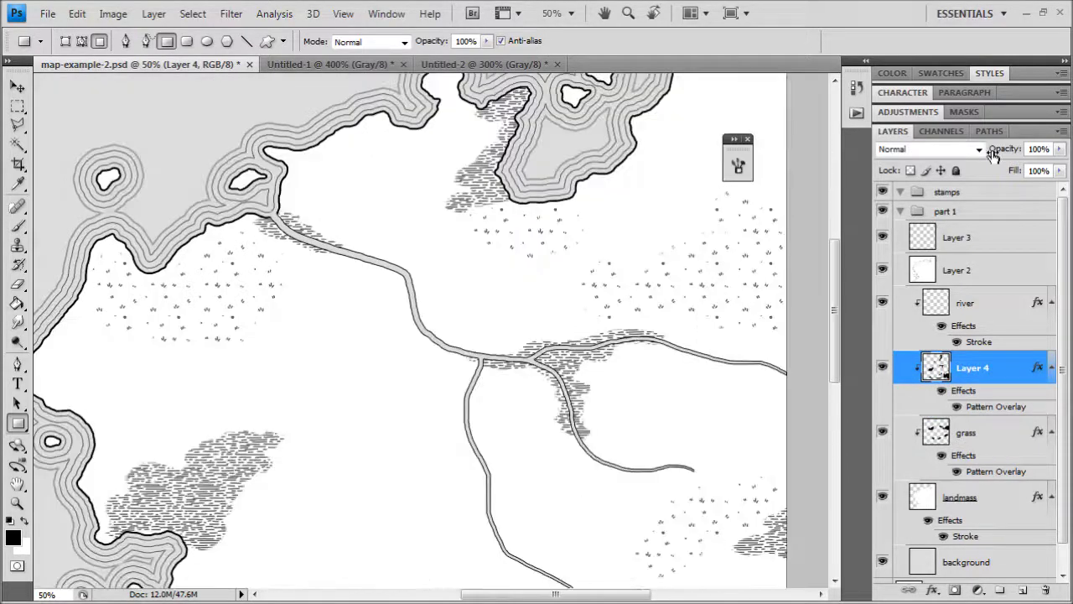
Step: Collapse the part 1 group and add a new empty layer inside the stamps group
{"action": "left_click", "coordinate": [930, 194]}
{"action": "left_click", "coordinate": [910, 210]}
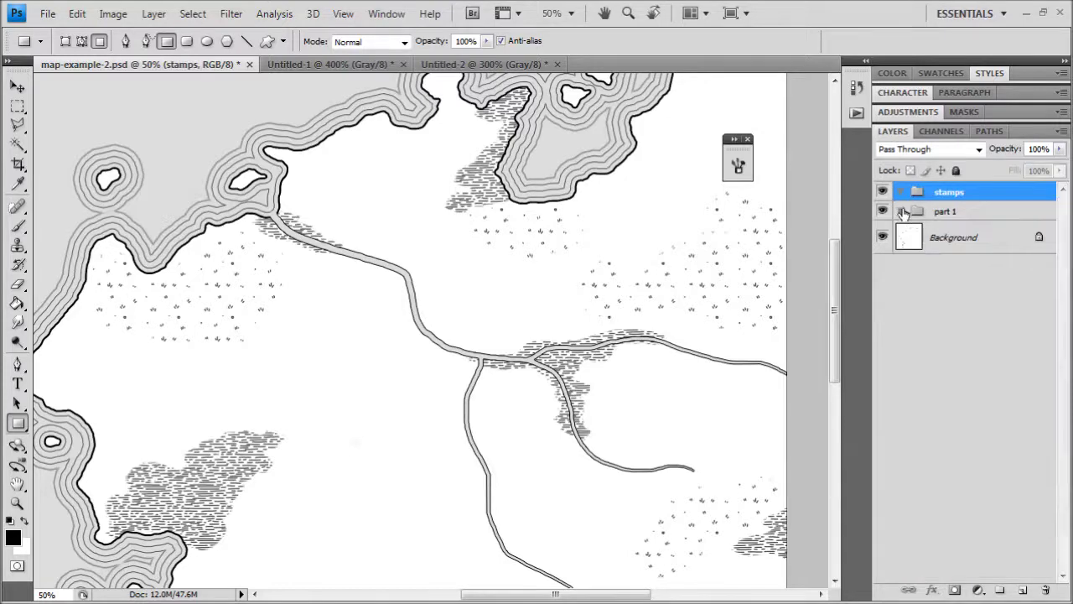
{"action": "scroll", "coordinate": [478, 203], "scroll_direction": "down", "scroll_amount": 3}
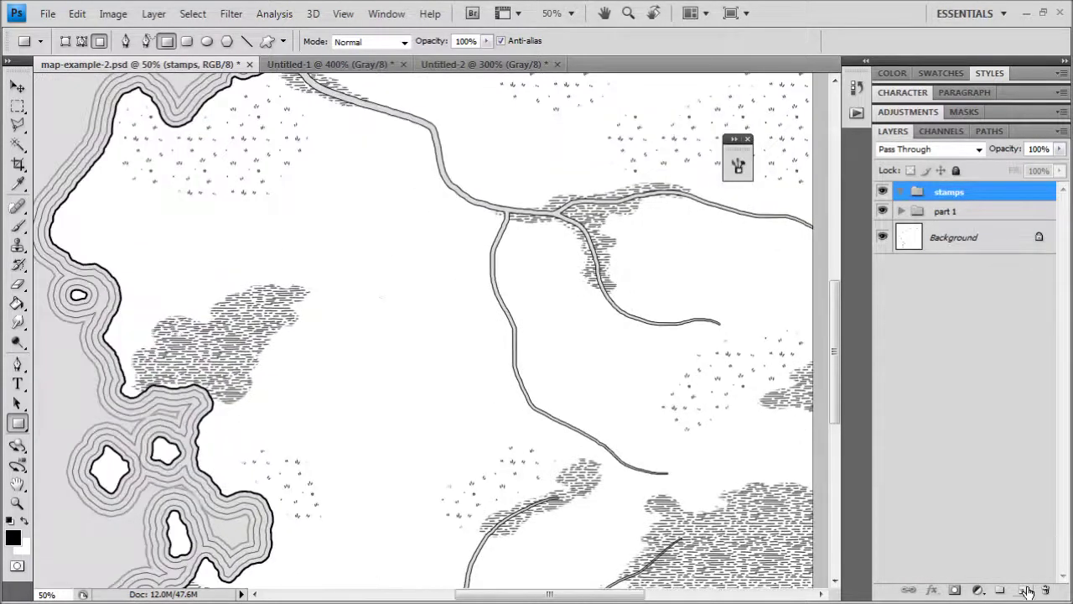
{"action": "left_click_drag", "start_coordinate": [266, 251], "coordinate": [314, 407]}
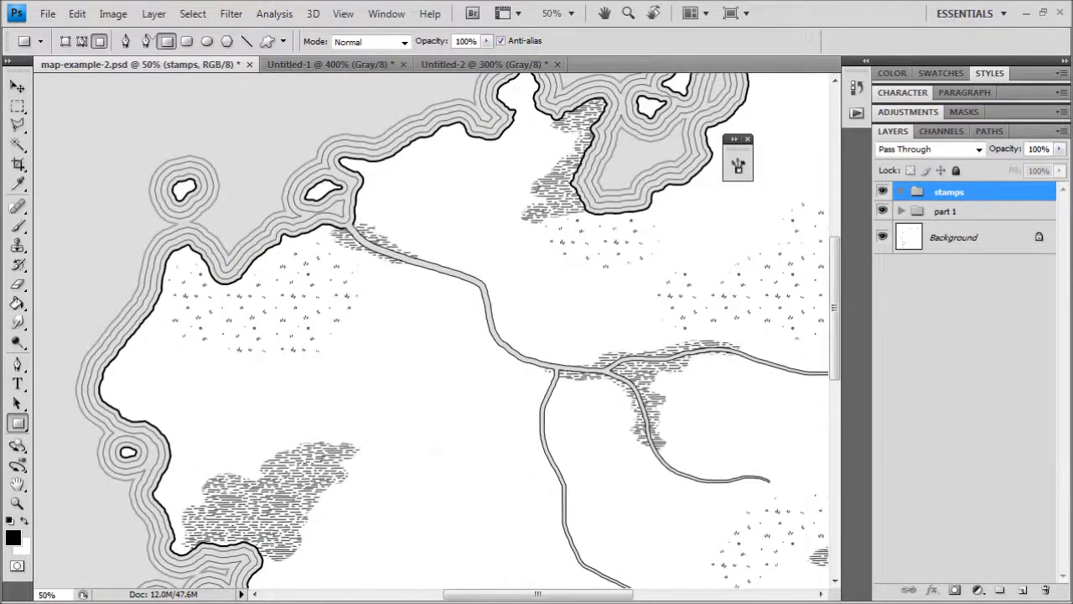
{"action": "left_click", "coordinate": [1022, 588]}
{"action": "scroll", "coordinate": [506, 343], "scroll_direction": "up", "scroll_amount": 4}
{"action": "scroll", "coordinate": [550, 424], "scroll_direction": "left", "scroll_amount": 6}
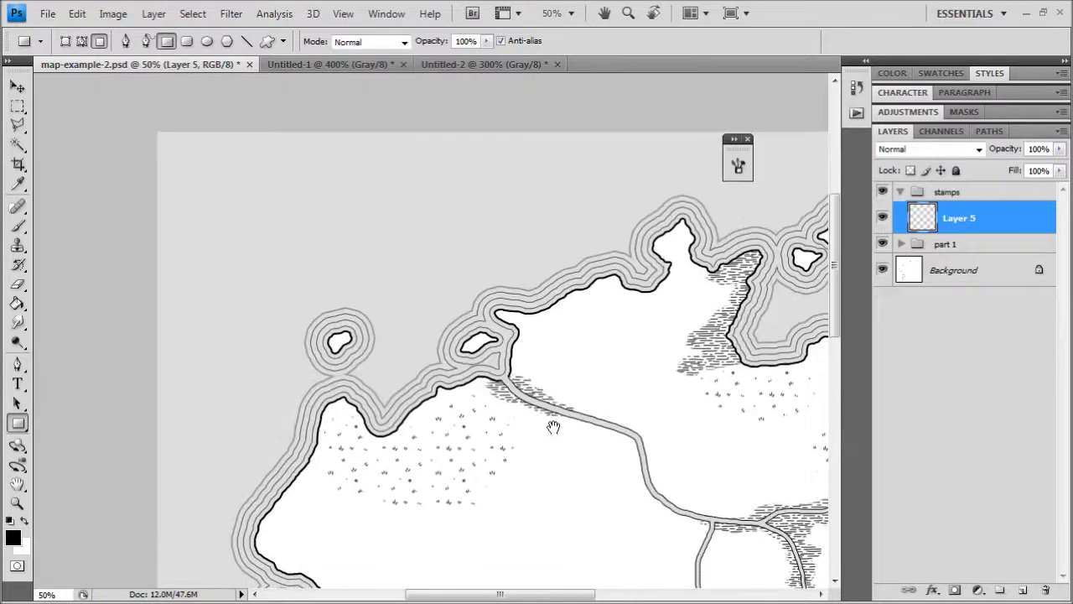
Step: Switch to the Brush tool with the 3 px hard round tip at 100% hardness, ready over open land beside the river
{"action": "key", "text": "ctrl+plus"}
{"action": "key", "text": "ctrl+plus"}
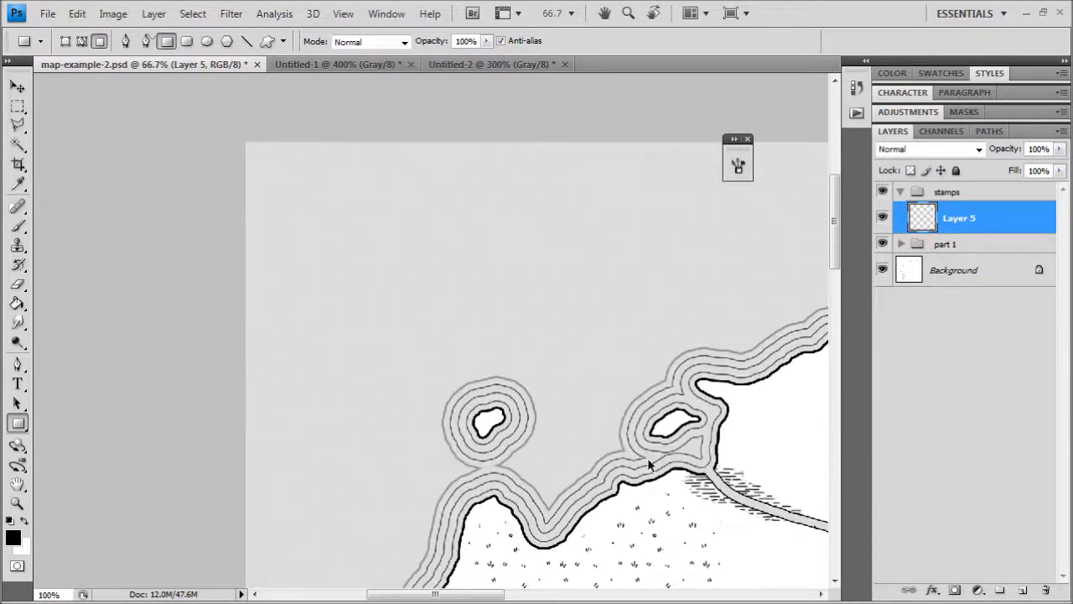
{"action": "left_click", "coordinate": [18, 226]}
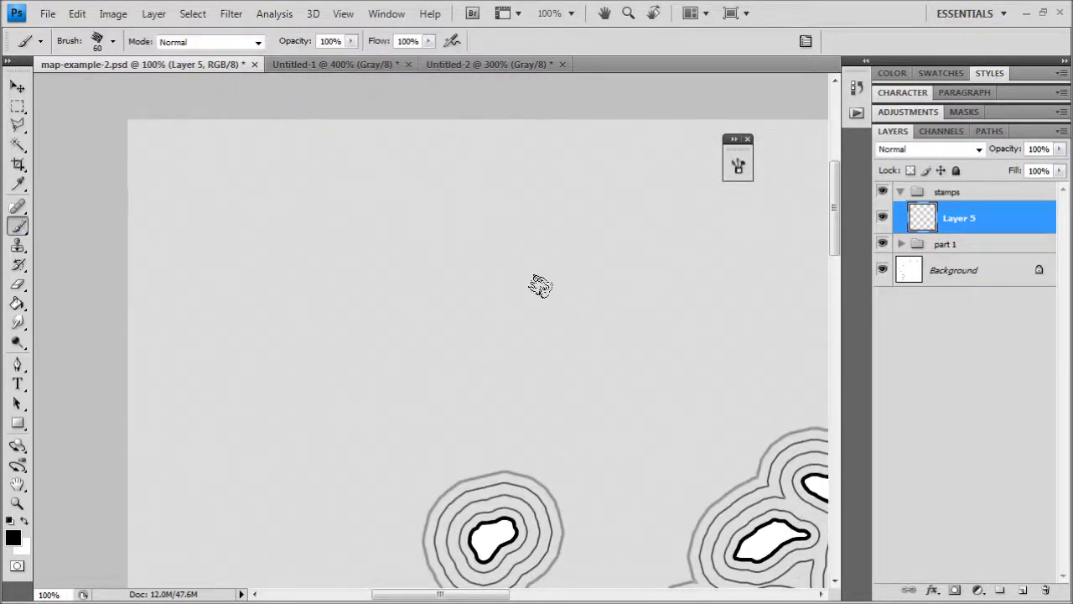
{"action": "left_click", "coordinate": [112, 41]}
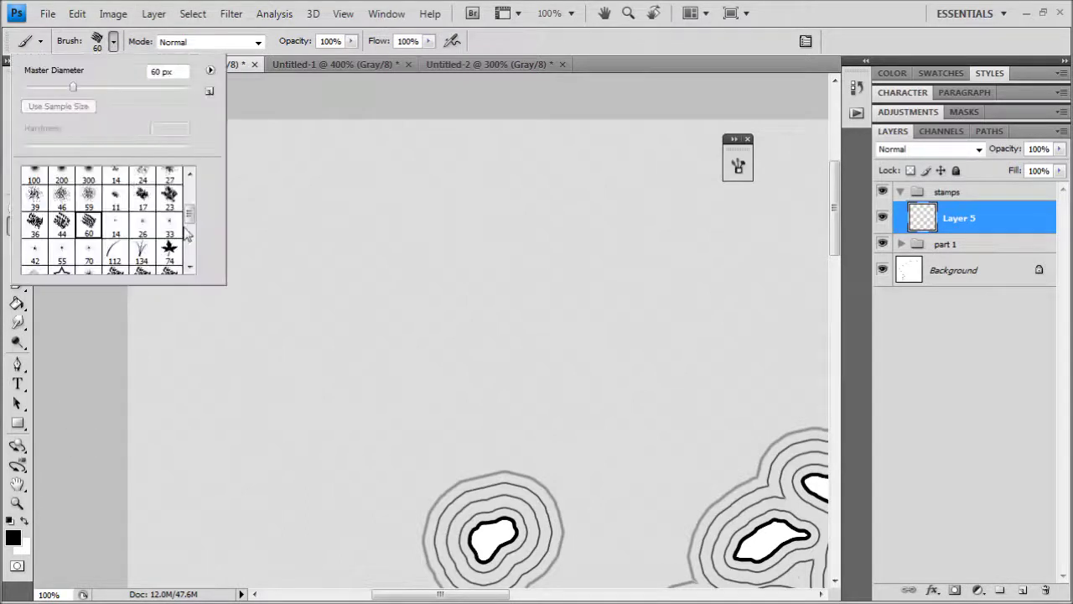
{"action": "left_click", "coordinate": [62, 179]}
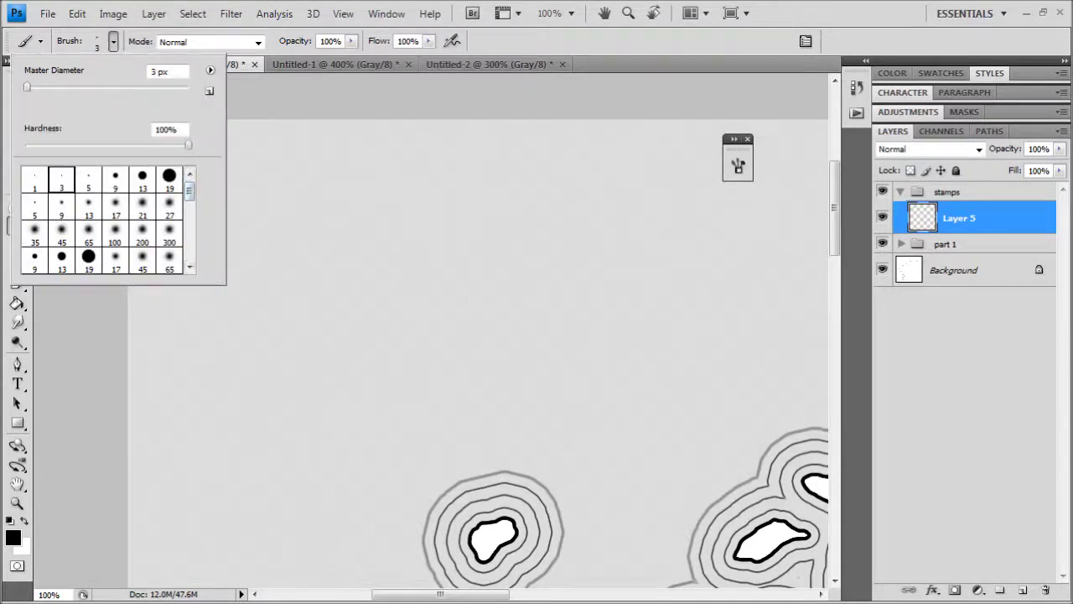
{"action": "left_click", "coordinate": [616, 42]}
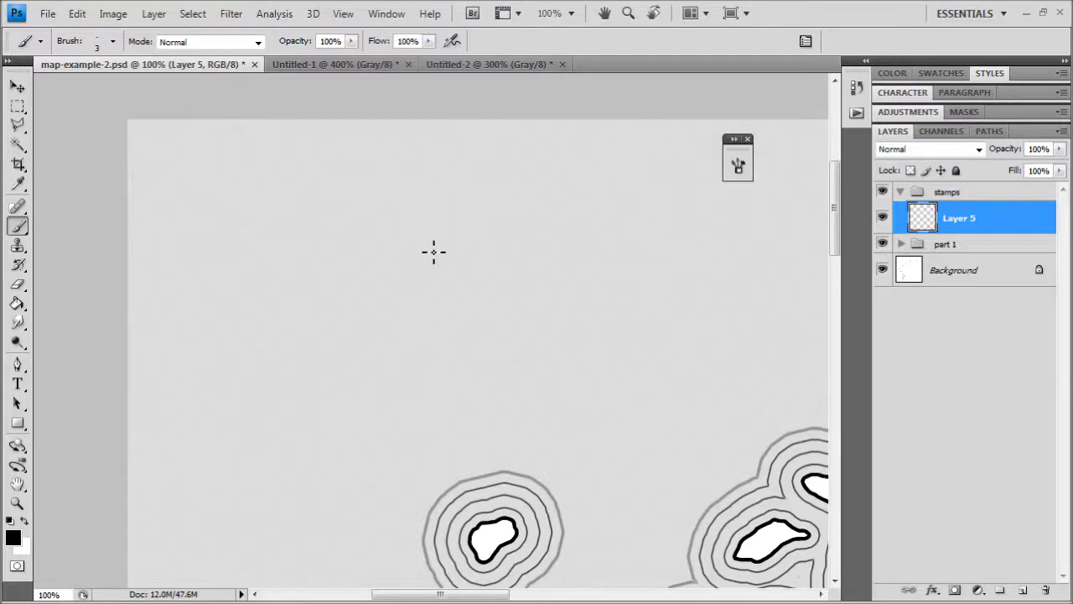
{"action": "key", "text": "ctrl+plus"}
{"action": "left_click_drag", "start_coordinate": [147, 155], "coordinate": [337, 270]}
{"action": "key", "text": "ctrl+minus"}
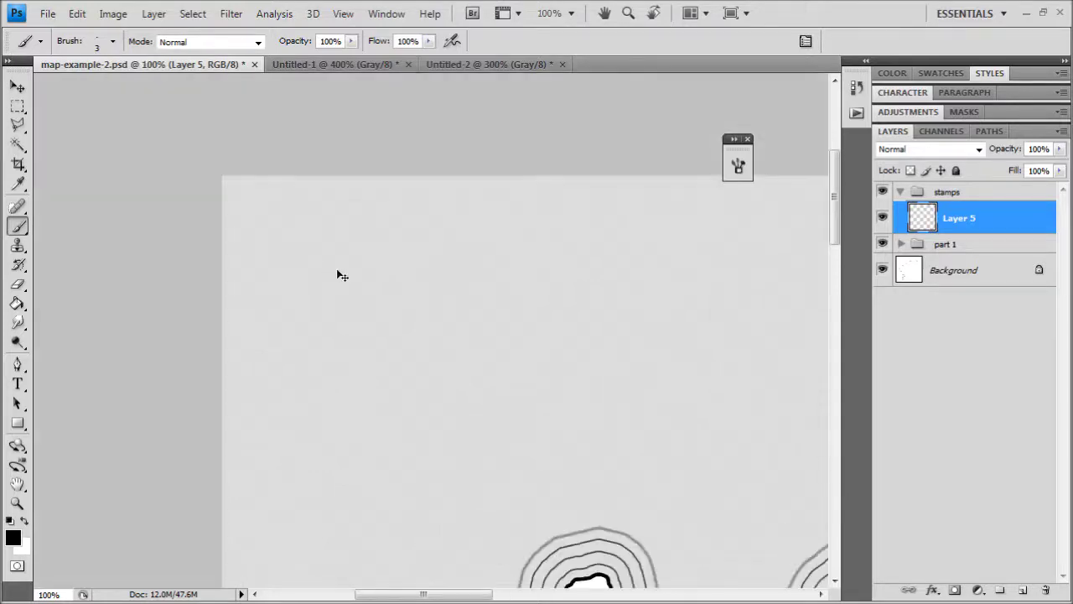
{"action": "key", "text": "space"}
{"action": "left_click_drag", "start_coordinate": [481, 338], "coordinate": [271, 237]}
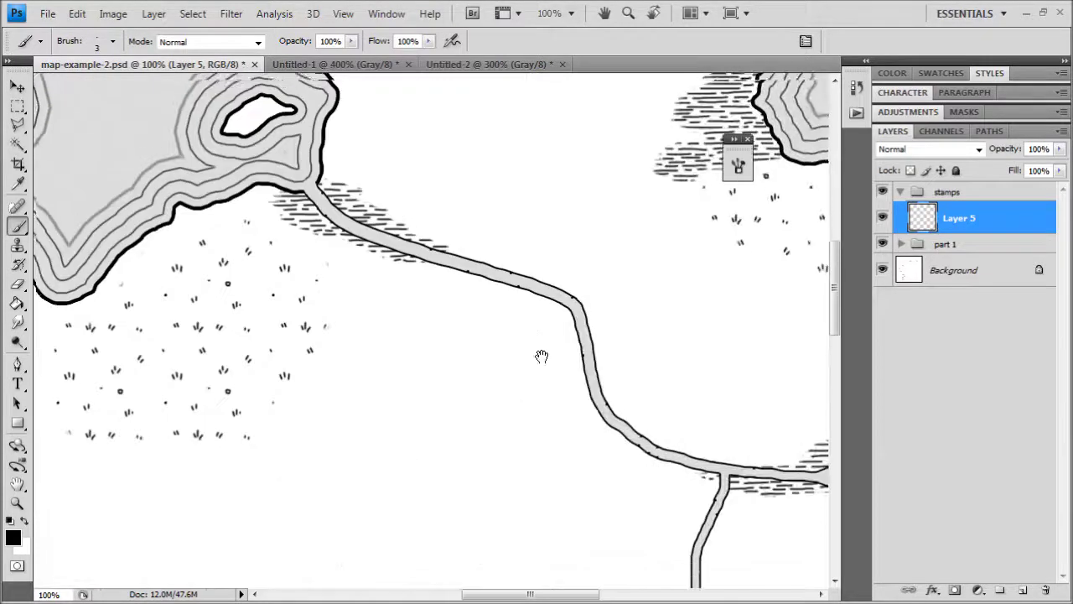
{"action": "left_click_drag", "start_coordinate": [542, 356], "coordinate": [553, 373]}
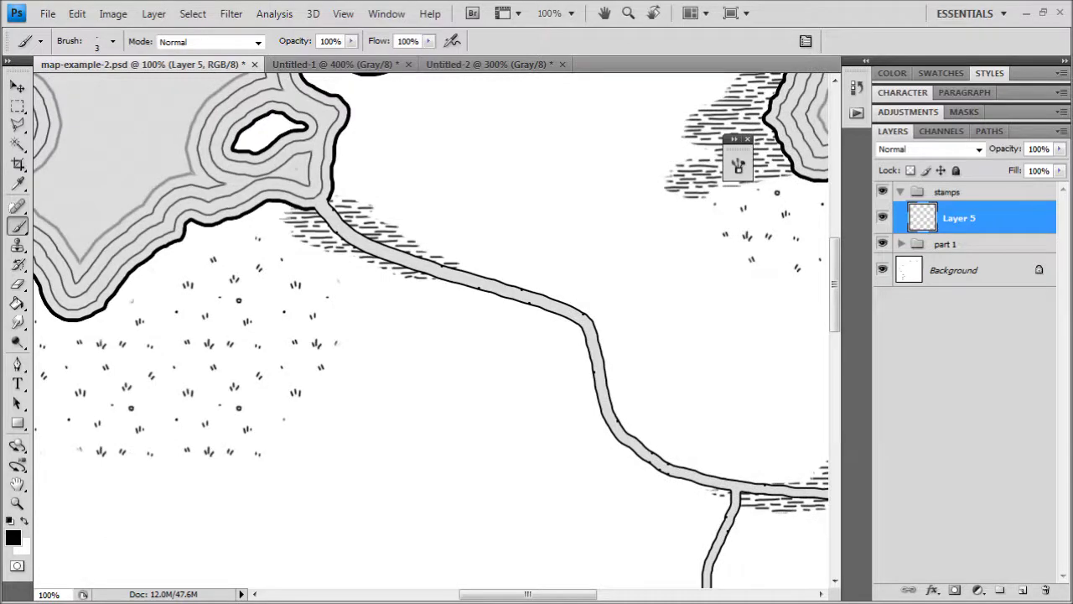
Step: Switch to the browser to examine the mountains and forests on the Beleriand map, and return to Photoshop
{"action": "key", "text": "alt+Tab"}
{"action": "scroll", "coordinate": [692, 354], "scroll_direction": "up", "scroll_amount": 6}
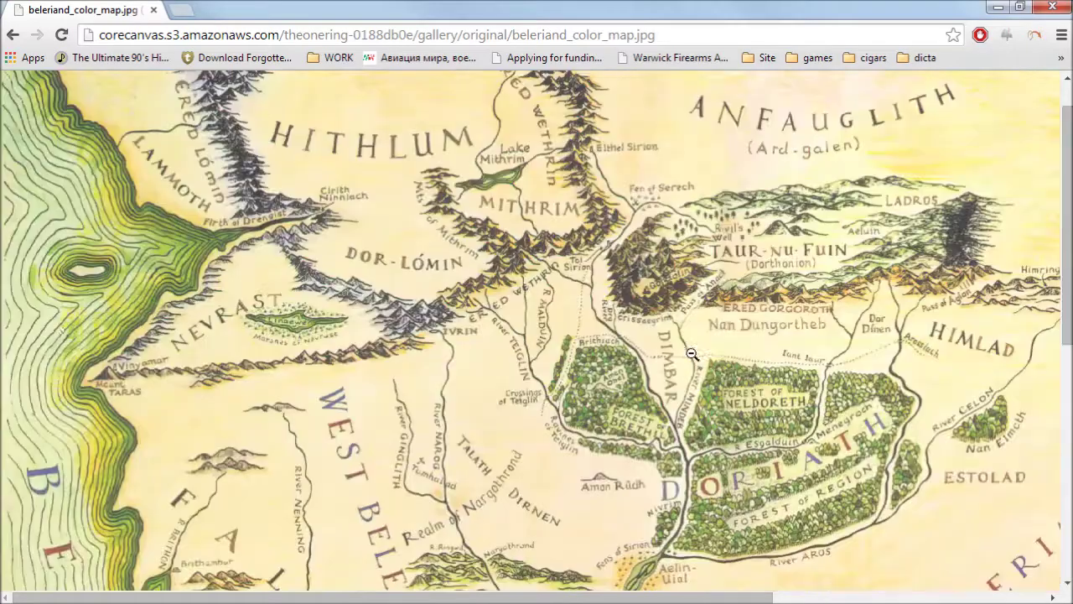
{"action": "scroll", "coordinate": [692, 354], "scroll_direction": "down", "scroll_amount": 6}
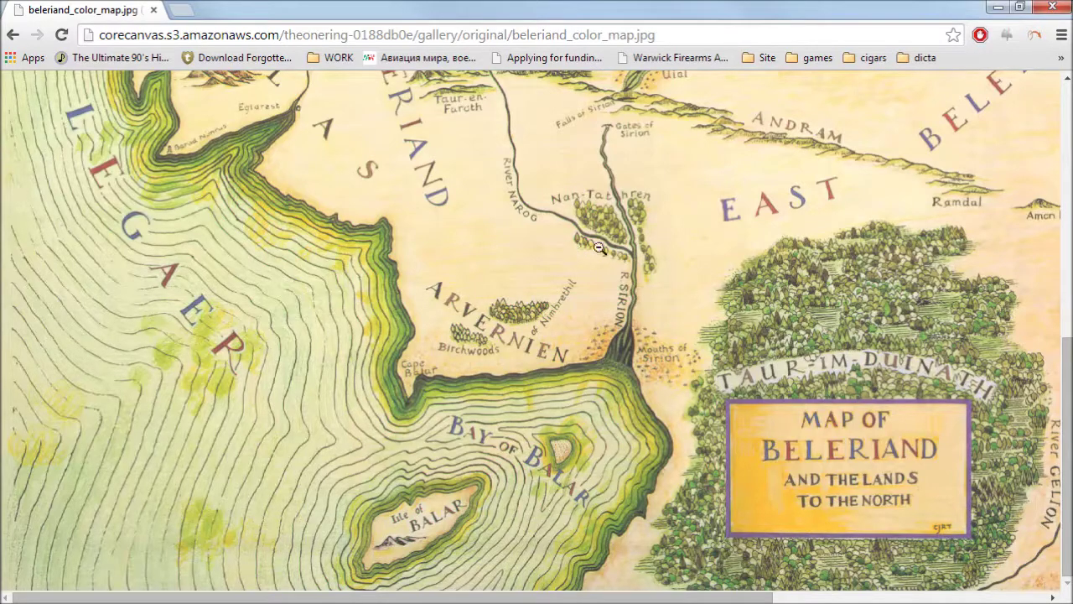
{"action": "left_click", "coordinate": [998, 7]}
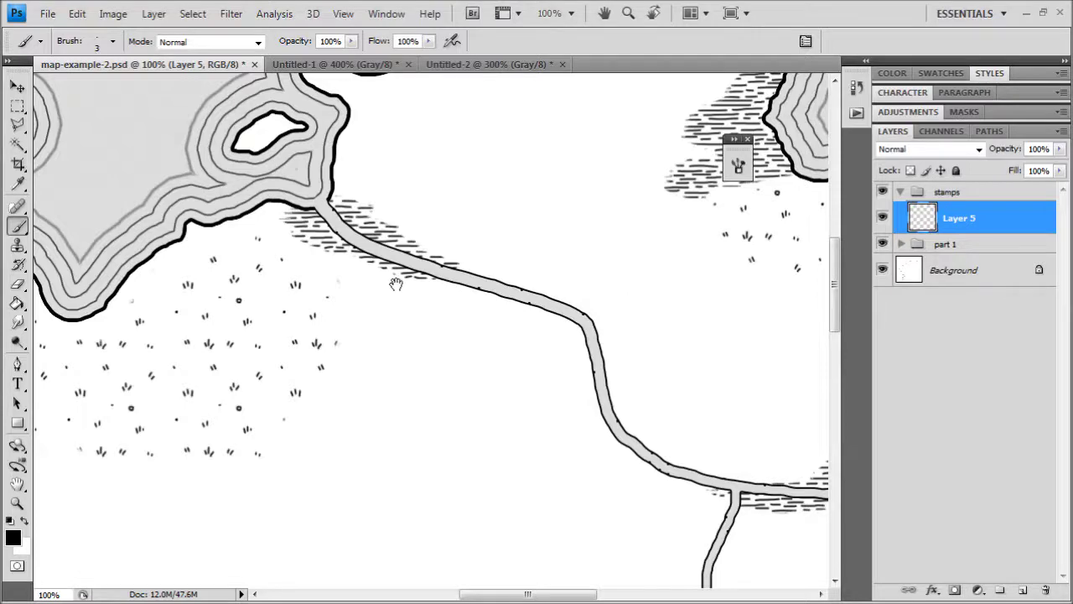
Step: Swap the foreground and background colours and set the foreground to a muted light green
{"action": "mouse_move", "coordinate": [395, 285]}
{"action": "left_mouse_down"}
{"action": "mouse_move", "coordinate": [480, 176]}
{"action": "mouse_move", "coordinate": [520, 329]}
{"action": "mouse_move", "coordinate": [472, 305]}
{"action": "mouse_move", "coordinate": [483, 294]}
{"action": "left_mouse_up"}
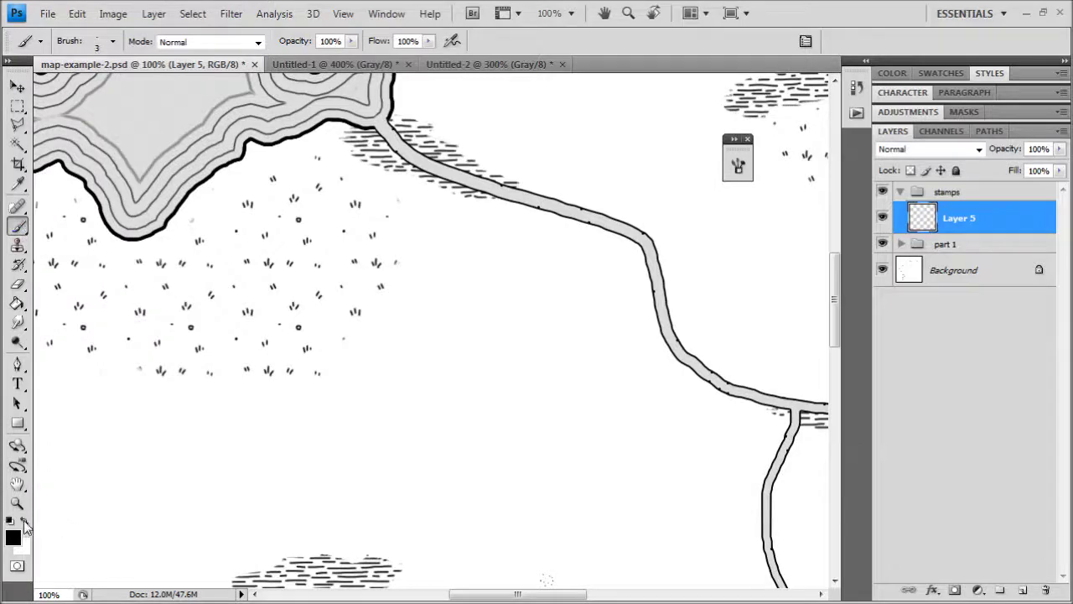
{"action": "left_click", "coordinate": [25, 521]}
{"action": "left_click", "coordinate": [11, 536]}
{"action": "left_click_drag", "start_coordinate": [738, 376], "coordinate": [738, 366]}
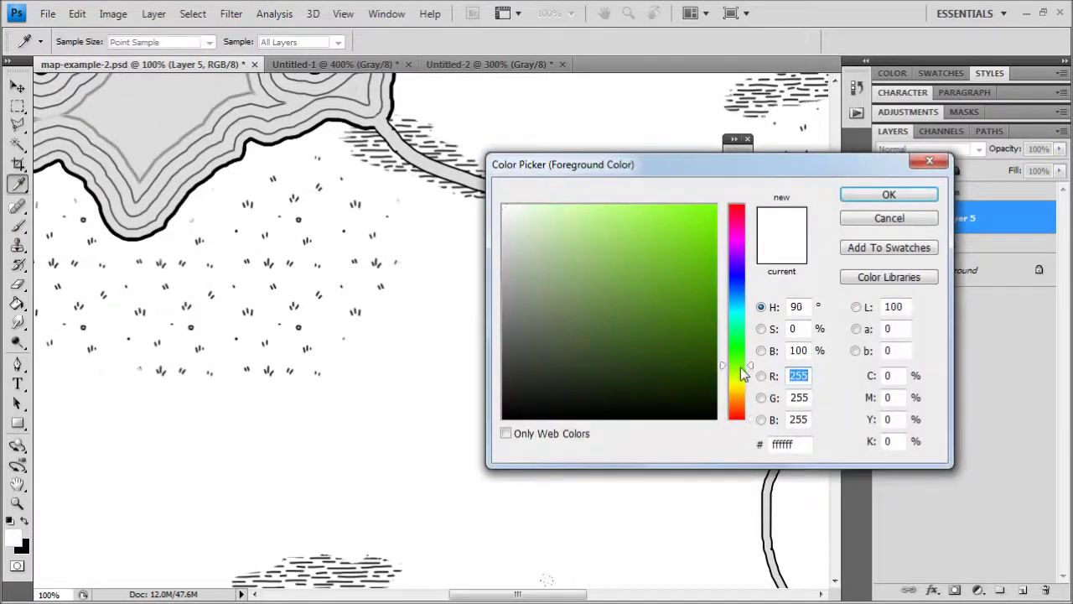
{"action": "mouse_move", "coordinate": [570, 283]}
{"action": "left_mouse_down"}
{"action": "mouse_move", "coordinate": [556, 297]}
{"action": "mouse_move", "coordinate": [574, 255]}
{"action": "left_mouse_up"}
{"action": "left_click", "coordinate": [911, 201]}
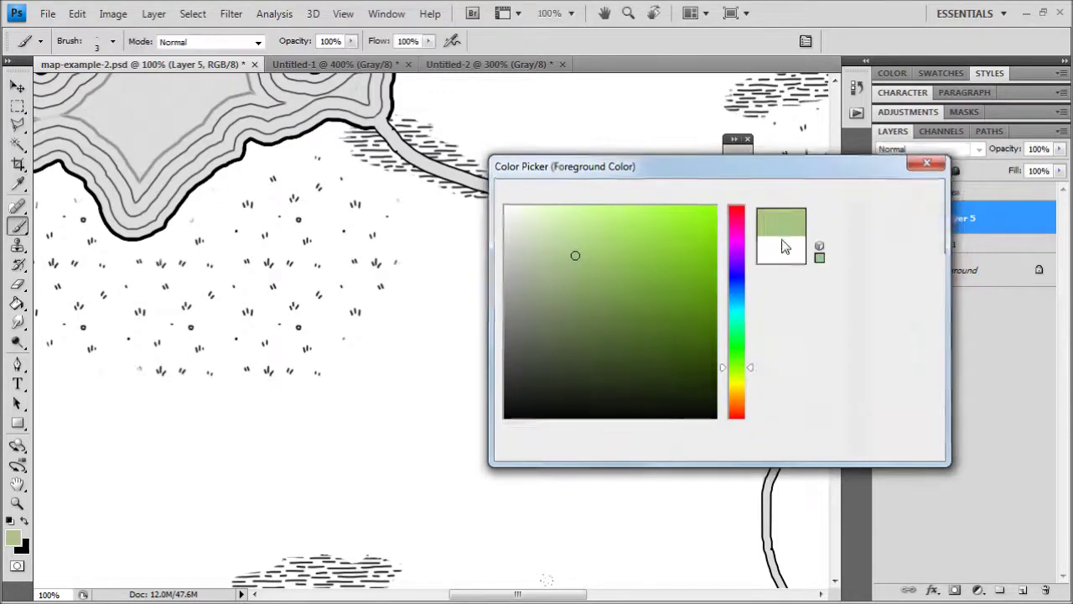
Step: Paint a round light green tree crown with the 9 px hard brush on the open land beside the river
{"action": "key", "text": "alt+Tab"}
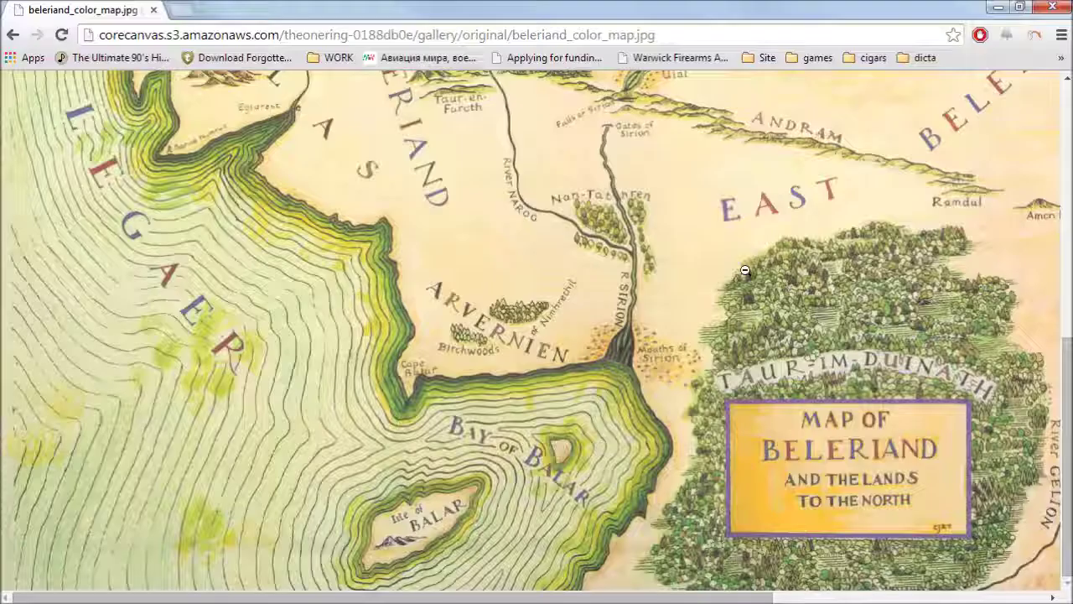
{"action": "left_click", "coordinate": [998, 7]}
{"action": "key", "text": "ctrl+plus"}
{"action": "left_click", "coordinate": [114, 42]}
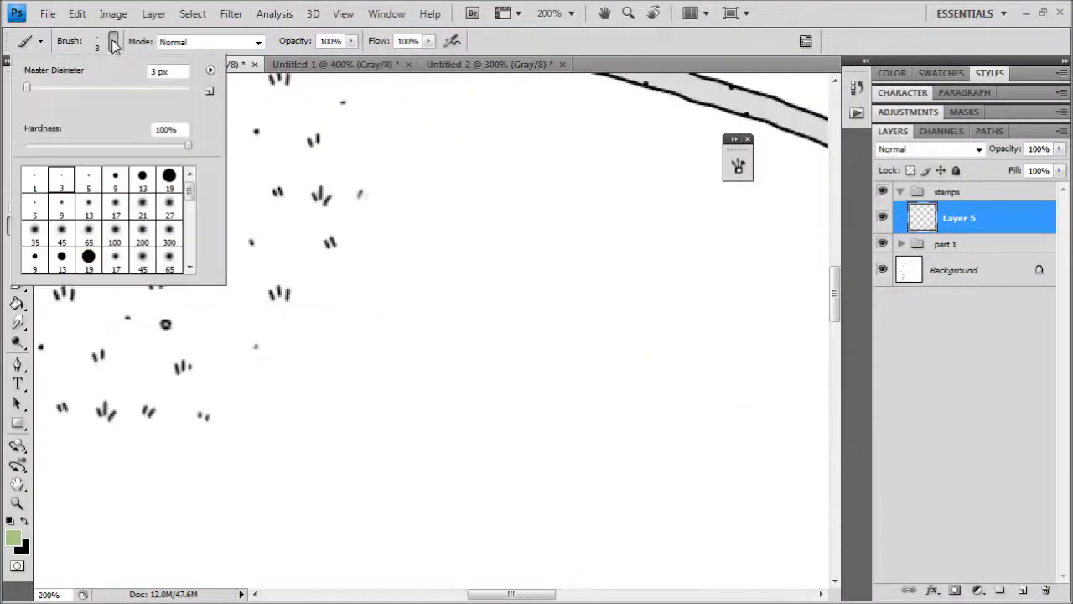
{"action": "left_click", "coordinate": [112, 182]}
{"action": "left_click", "coordinate": [550, 286]}
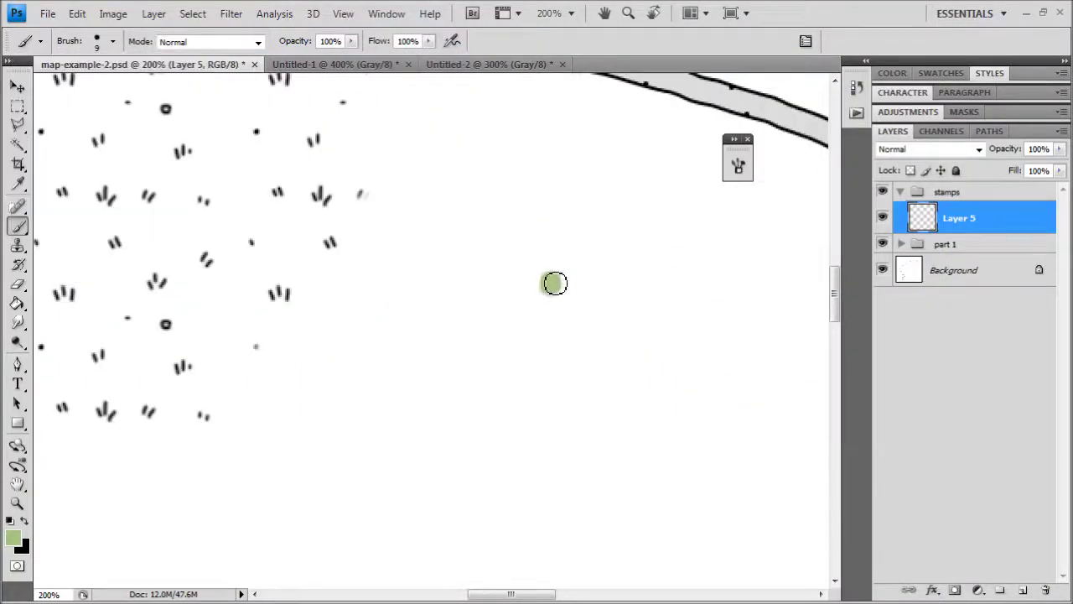
Step: Paint a light green teardrop-shaped tree crown beside the round one, using the 3 px hard brush
{"action": "left_click_drag", "start_coordinate": [601, 230], "coordinate": [529, 263]}
{"action": "key", "text": "ctrl+plus"}
{"action": "left_click_drag", "start_coordinate": [551, 304], "coordinate": [483, 319]}
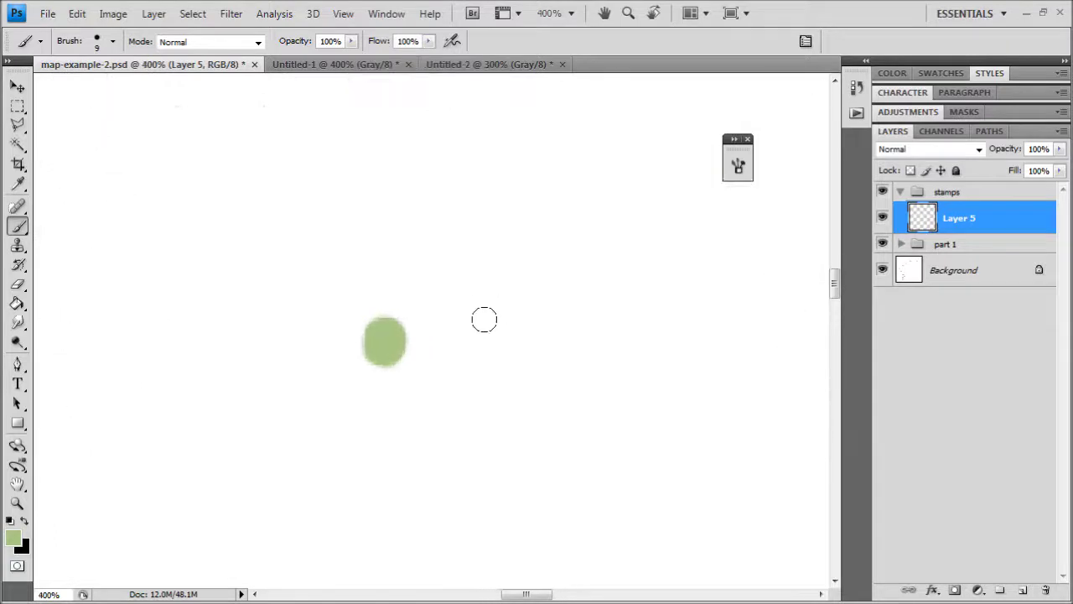
{"action": "left_click", "coordinate": [114, 42]}
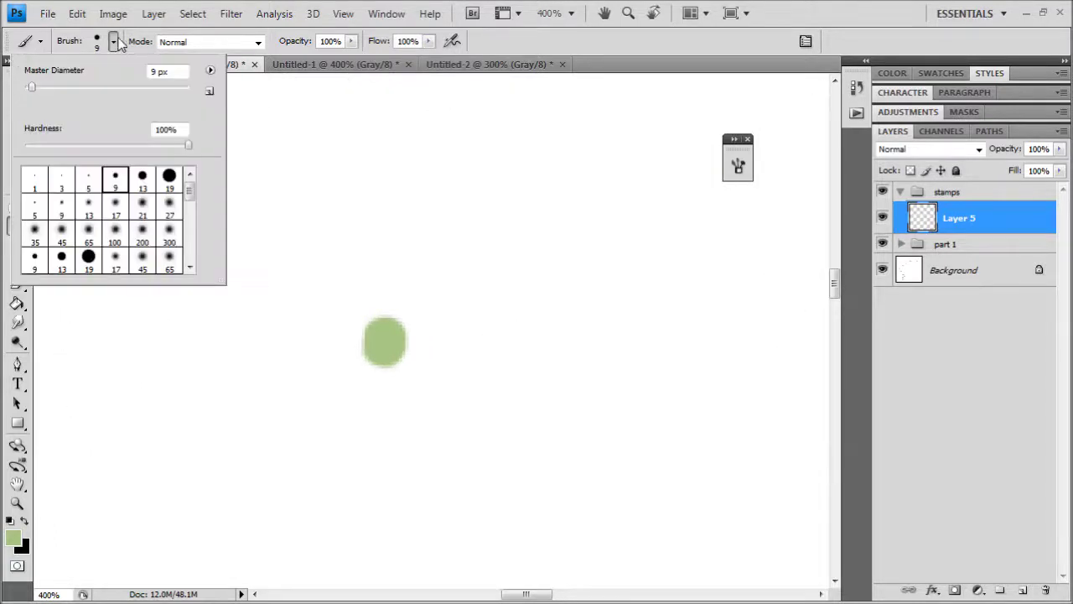
{"action": "left_click", "coordinate": [69, 188]}
{"action": "mouse_move", "coordinate": [495, 308]}
{"action": "left_mouse_down"}
{"action": "mouse_move", "coordinate": [483, 354]}
{"action": "mouse_move", "coordinate": [498, 362]}
{"action": "mouse_move", "coordinate": [508, 348]}
{"action": "mouse_move", "coordinate": [500, 309]}
{"action": "mouse_move", "coordinate": [495, 361]}
{"action": "mouse_move", "coordinate": [496, 320]}
{"action": "left_mouse_up"}
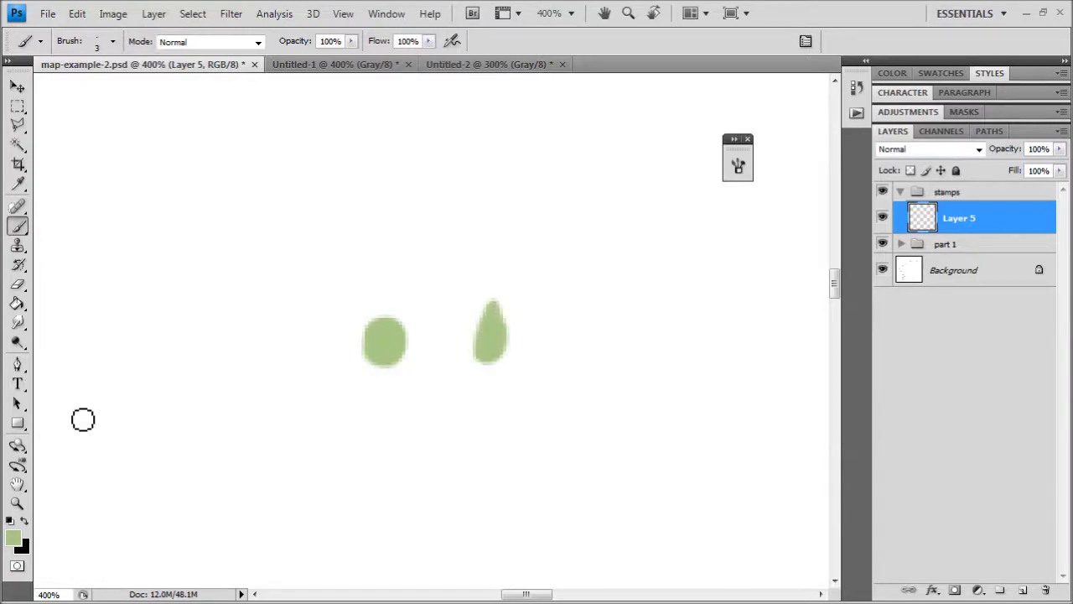
Step: Set the foreground to ochre c4ae62 and paint a teardrop-shaped crown with the 3 px brush beside the green ones
{"action": "left_click", "coordinate": [13, 541]}
{"action": "mouse_move", "coordinate": [746, 372]}
{"action": "left_mouse_down"}
{"action": "mouse_move", "coordinate": [749, 408]}
{"action": "mouse_move", "coordinate": [746, 392]}
{"action": "left_mouse_up"}
{"action": "left_click", "coordinate": [608, 254]}
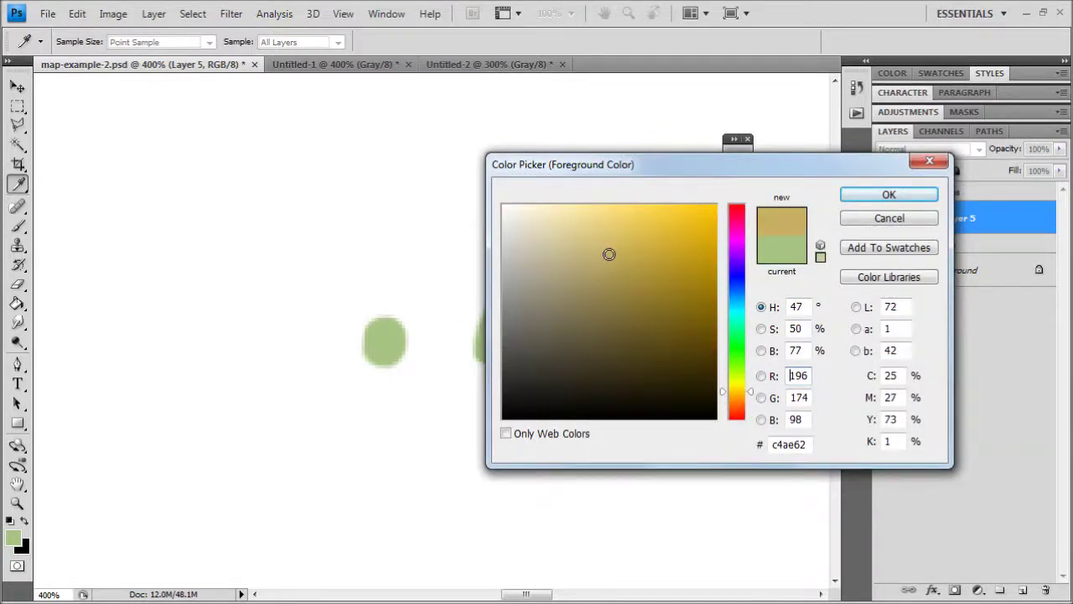
{"action": "left_click", "coordinate": [910, 195]}
{"action": "key", "text": "b"}
{"action": "mouse_move", "coordinate": [573, 347]}
{"action": "left_mouse_down"}
{"action": "mouse_move", "coordinate": [594, 352]}
{"action": "mouse_move", "coordinate": [584, 320]}
{"action": "mouse_move", "coordinate": [577, 360]}
{"action": "mouse_move", "coordinate": [587, 343]}
{"action": "mouse_move", "coordinate": [584, 354]}
{"action": "mouse_move", "coordinate": [578, 325]}
{"action": "left_mouse_up"}
Step: Paint a round ochre tree crown with the 9 px brush beside the ochre teardrop
{"action": "left_click", "coordinate": [114, 43]}
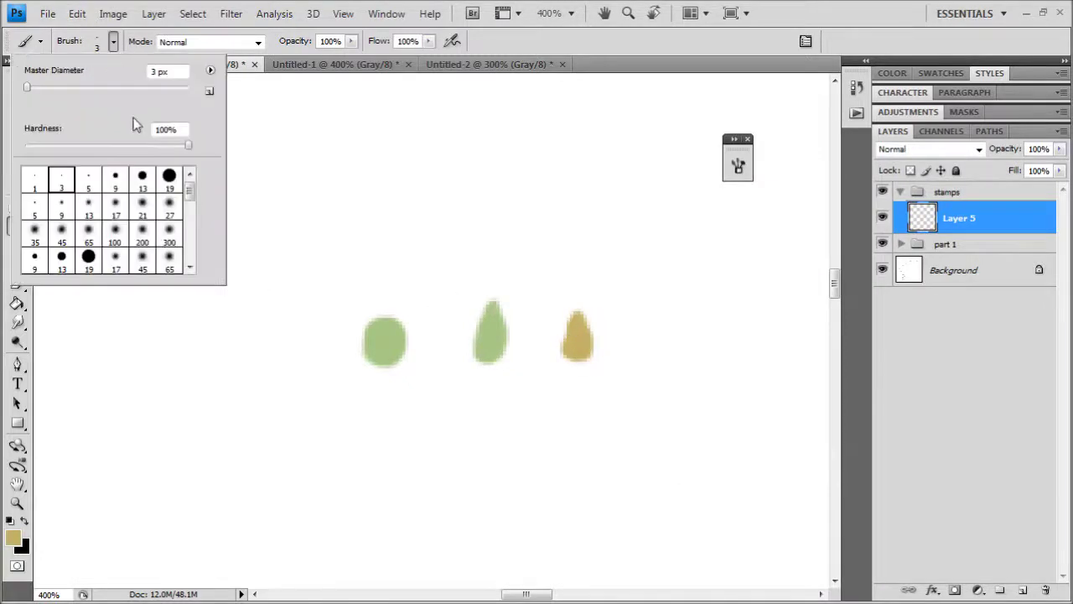
{"action": "left_click", "coordinate": [115, 179]}
{"action": "left_click_drag", "start_coordinate": [651, 327], "coordinate": [656, 331]}
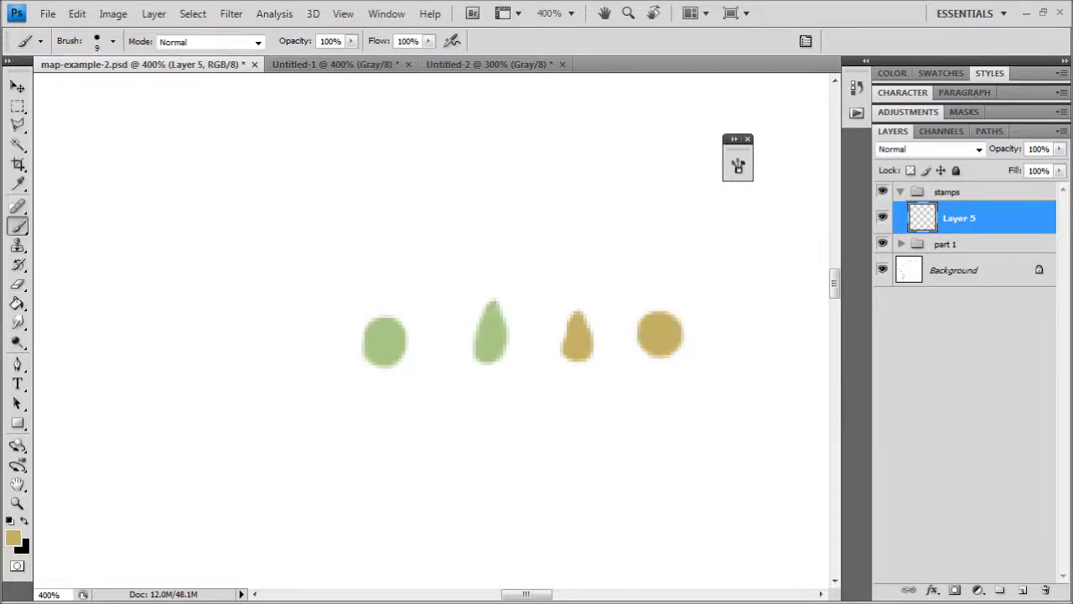
Step: Set the foreground to a darker olive green and paint a wide rounded crown with the 9 px brush after the ochre ones
{"action": "left_click", "coordinate": [20, 543]}
{"action": "left_click_drag", "start_coordinate": [729, 364], "coordinate": [716, 358]}
{"action": "left_click_drag", "start_coordinate": [590, 278], "coordinate": [591, 291]}
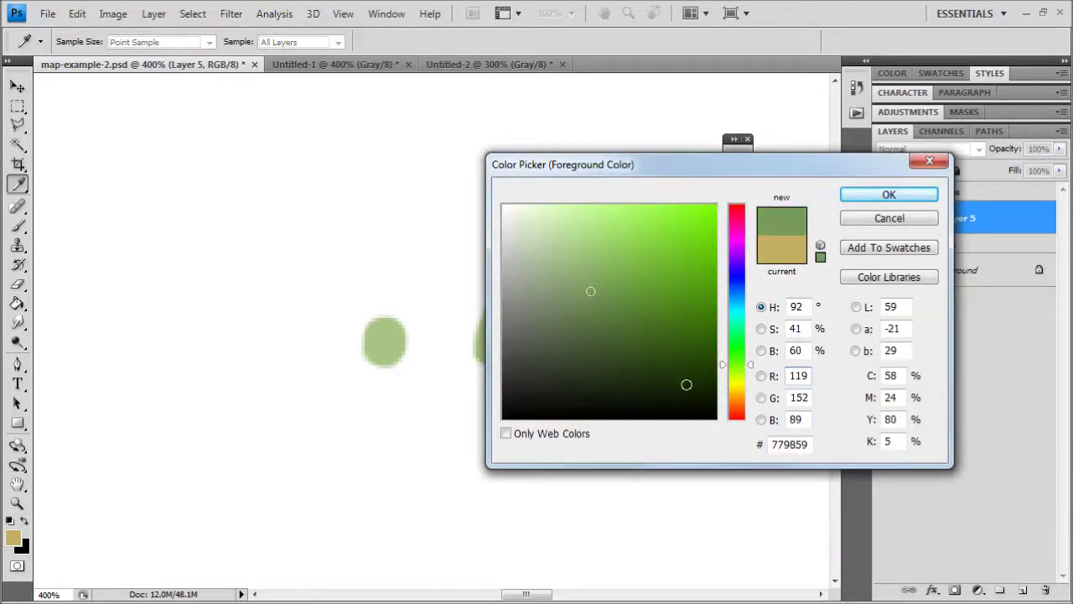
{"action": "left_click_drag", "start_coordinate": [734, 365], "coordinate": [738, 371]}
{"action": "left_click", "coordinate": [896, 198]}
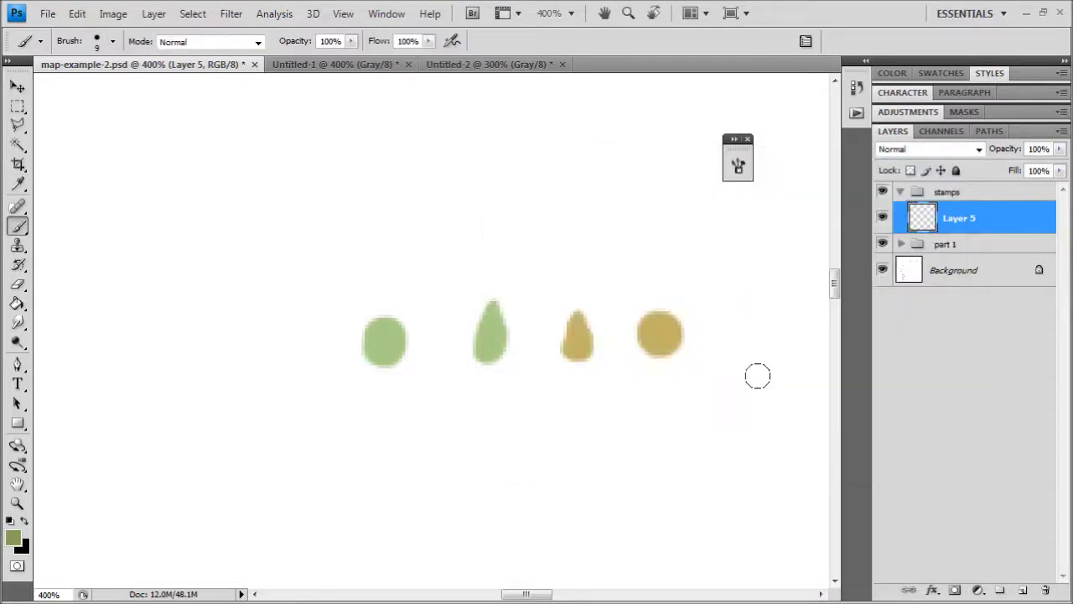
{"action": "left_click_drag", "start_coordinate": [756, 336], "coordinate": [755, 333]}
Step: Paint a narrow oval olive green crown with the 5 px brush at the end of the row
{"action": "left_click_drag", "start_coordinate": [715, 296], "coordinate": [601, 331]}
{"action": "left_click", "coordinate": [113, 41]}
{"action": "left_click", "coordinate": [88, 179]}
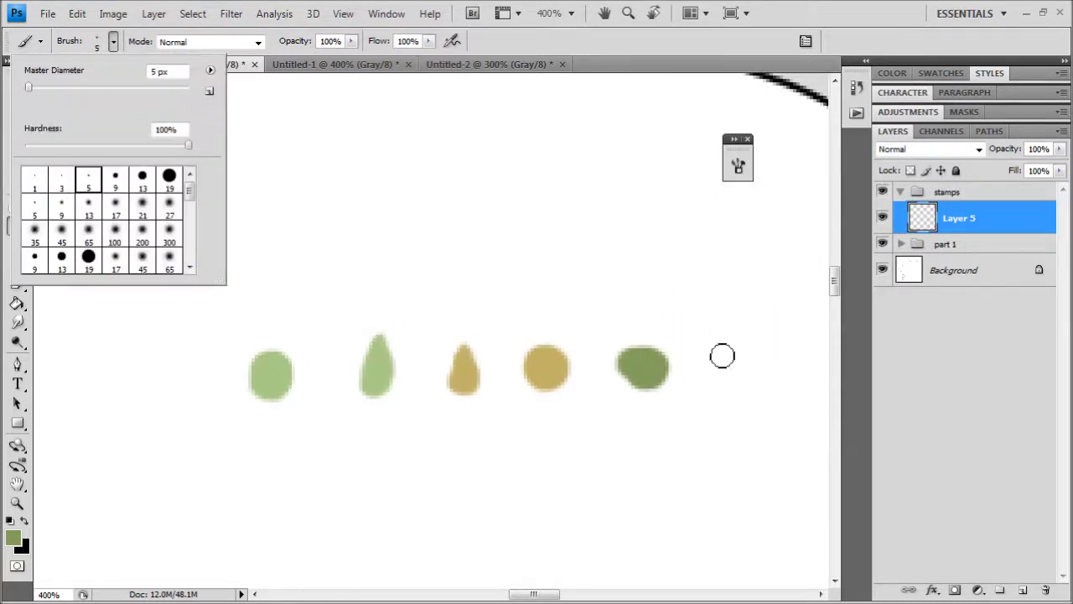
{"action": "mouse_move", "coordinate": [722, 356]}
{"action": "left_mouse_down"}
{"action": "mouse_move", "coordinate": [724, 371]}
{"action": "mouse_move", "coordinate": [726, 356]}
{"action": "left_mouse_up"}
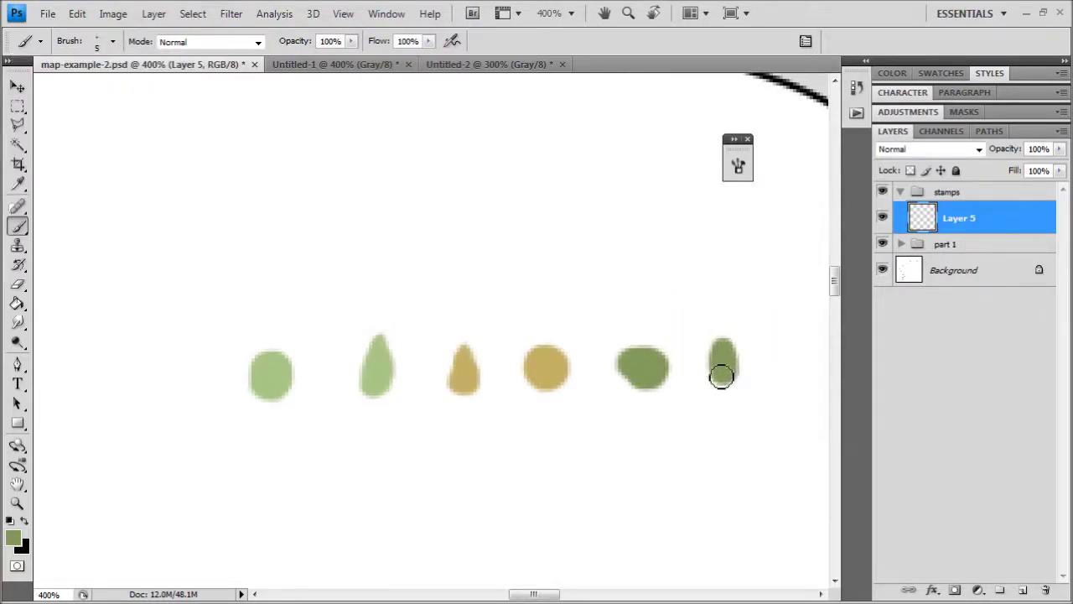
Step: Swap the foreground and background colours so black is the painting colour, and choose the 3 px hard brush
{"action": "left_click_drag", "start_coordinate": [642, 222], "coordinate": [571, 199]}
{"action": "left_click", "coordinate": [25, 522]}
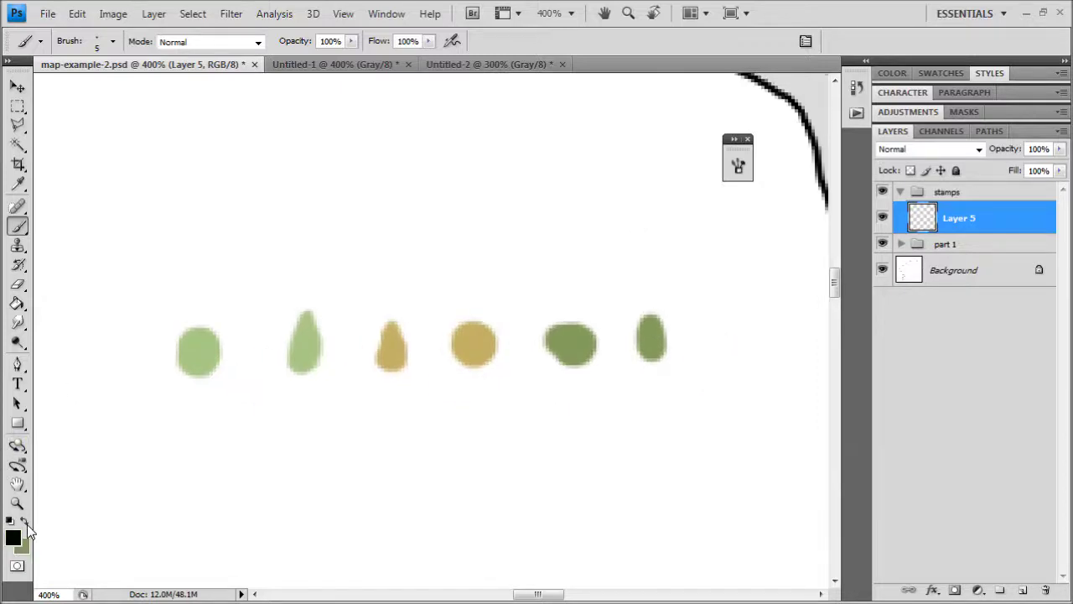
{"action": "left_click", "coordinate": [102, 45]}
{"action": "left_click", "coordinate": [61, 179]}
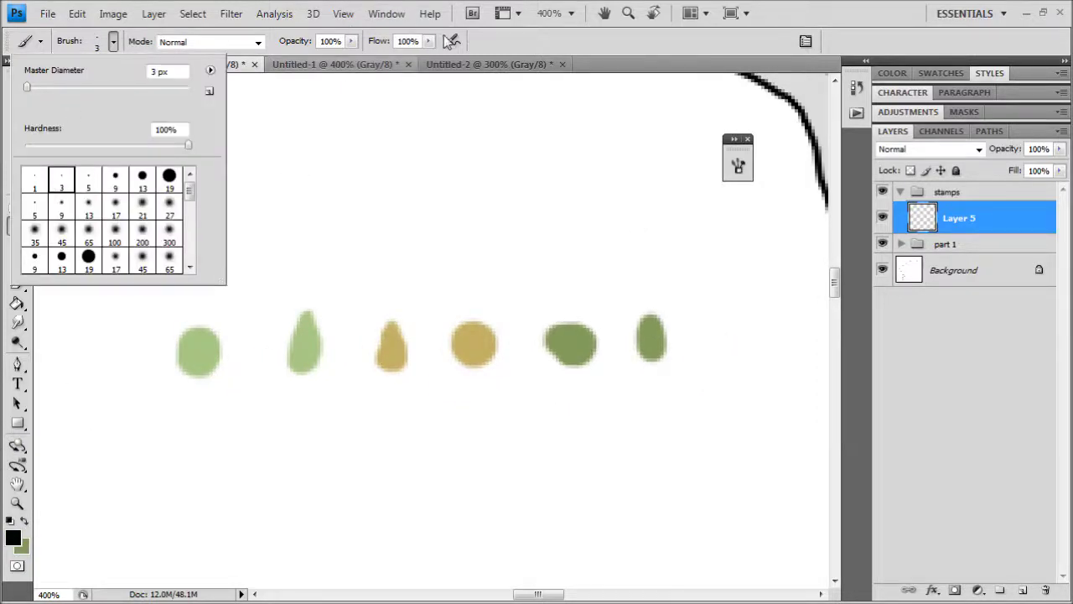
{"action": "left_click", "coordinate": [469, 39]}
Step: Outline all six tree crowns in black with the 3 px brush and add short double-line trunks beneath them
{"action": "mouse_move", "coordinate": [212, 348]}
{"action": "left_mouse_down"}
{"action": "mouse_move", "coordinate": [207, 336]}
{"action": "mouse_move", "coordinate": [192, 345]}
{"action": "mouse_move", "coordinate": [204, 379]}
{"action": "mouse_move", "coordinate": [224, 355]}
{"action": "mouse_move", "coordinate": [218, 333]}
{"action": "left_mouse_up"}
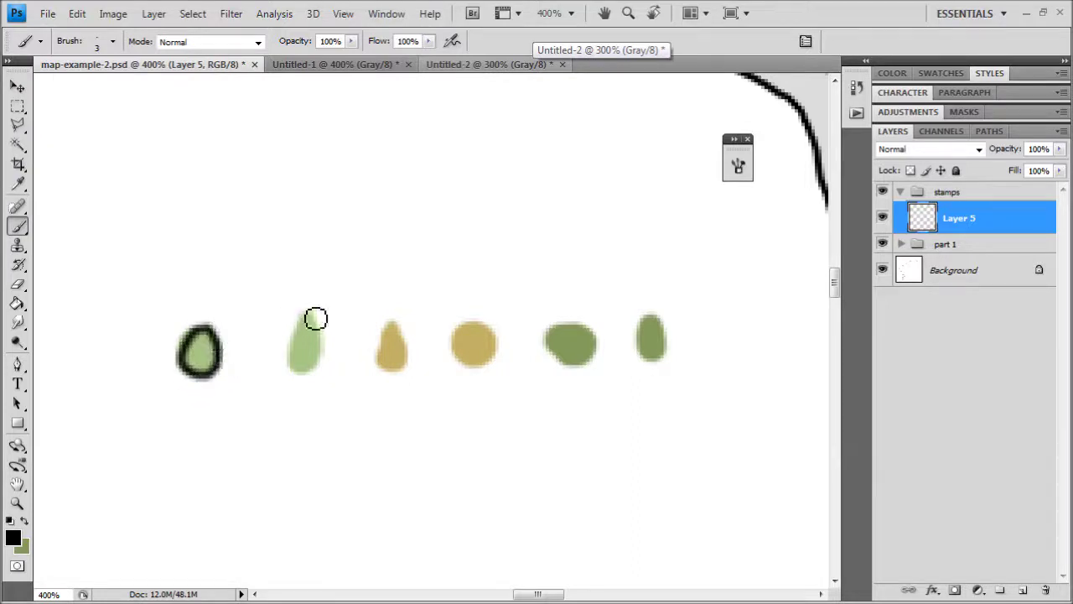
{"action": "mouse_move", "coordinate": [312, 313]}
{"action": "left_mouse_down"}
{"action": "mouse_move", "coordinate": [297, 350]}
{"action": "mouse_move", "coordinate": [309, 385]}
{"action": "mouse_move", "coordinate": [320, 368]}
{"action": "mouse_move", "coordinate": [321, 382]}
{"action": "mouse_move", "coordinate": [313, 319]}
{"action": "left_mouse_up"}
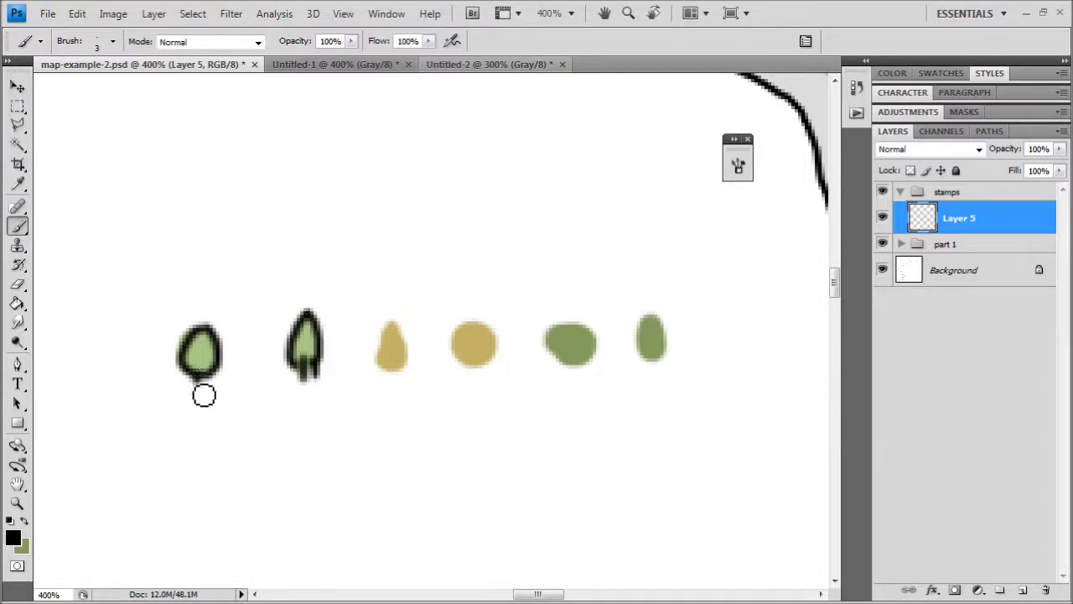
{"action": "mouse_move", "coordinate": [195, 375]}
{"action": "left_mouse_down"}
{"action": "mouse_move", "coordinate": [195, 391]}
{"action": "mouse_move", "coordinate": [209, 392]}
{"action": "left_mouse_up"}
{"action": "mouse_move", "coordinate": [384, 368]}
{"action": "left_mouse_down"}
{"action": "mouse_move", "coordinate": [395, 319]}
{"action": "mouse_move", "coordinate": [412, 367]}
{"action": "mouse_move", "coordinate": [398, 371]}
{"action": "mouse_move", "coordinate": [403, 381]}
{"action": "left_mouse_up"}
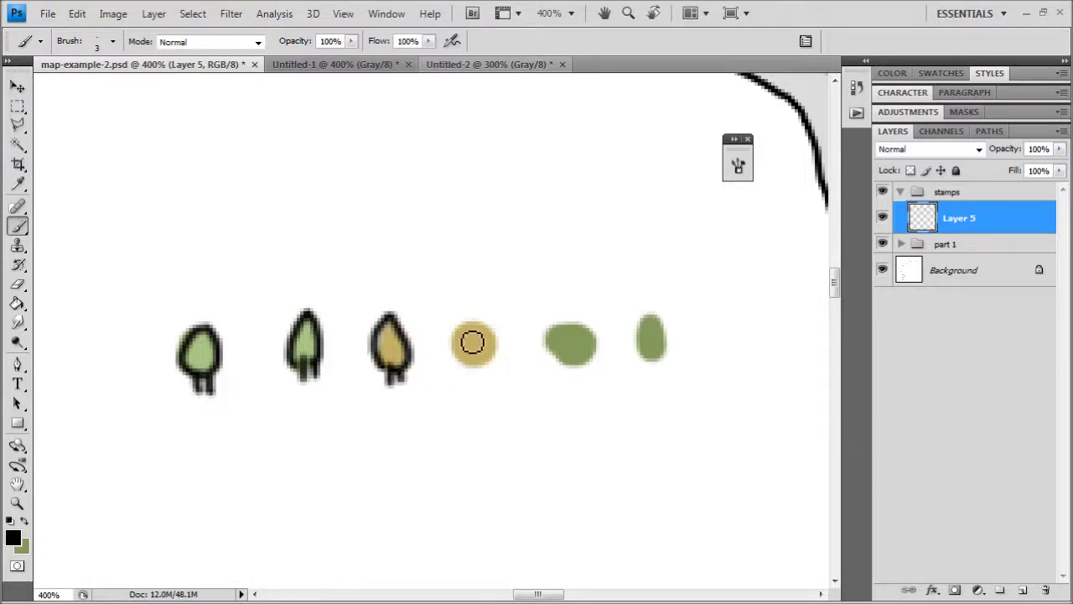
{"action": "mouse_move", "coordinate": [467, 367]}
{"action": "left_mouse_down"}
{"action": "mouse_move", "coordinate": [489, 328]}
{"action": "mouse_move", "coordinate": [484, 378]}
{"action": "left_mouse_up"}
{"action": "mouse_move", "coordinate": [568, 366]}
{"action": "left_mouse_down"}
{"action": "mouse_move", "coordinate": [575, 327]}
{"action": "mouse_move", "coordinate": [594, 360]}
{"action": "mouse_move", "coordinate": [578, 369]}
{"action": "mouse_move", "coordinate": [589, 374]}
{"action": "left_mouse_up"}
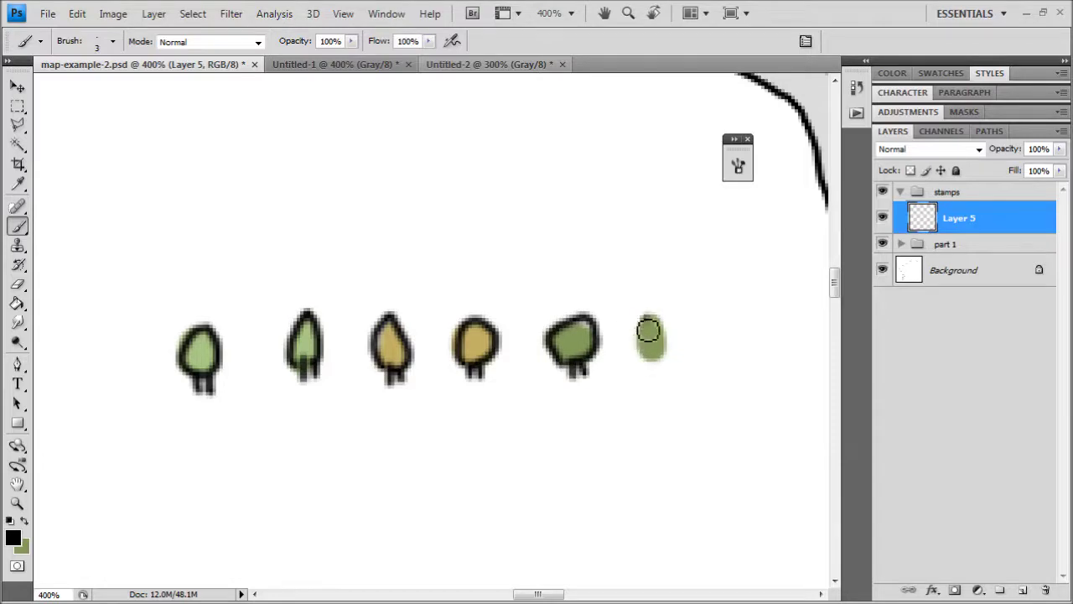
{"action": "mouse_move", "coordinate": [647, 321]}
{"action": "left_mouse_down"}
{"action": "mouse_move", "coordinate": [662, 366]}
{"action": "mouse_move", "coordinate": [652, 322]}
{"action": "left_mouse_up"}
{"action": "left_click_drag", "start_coordinate": [648, 362], "coordinate": [665, 370]}
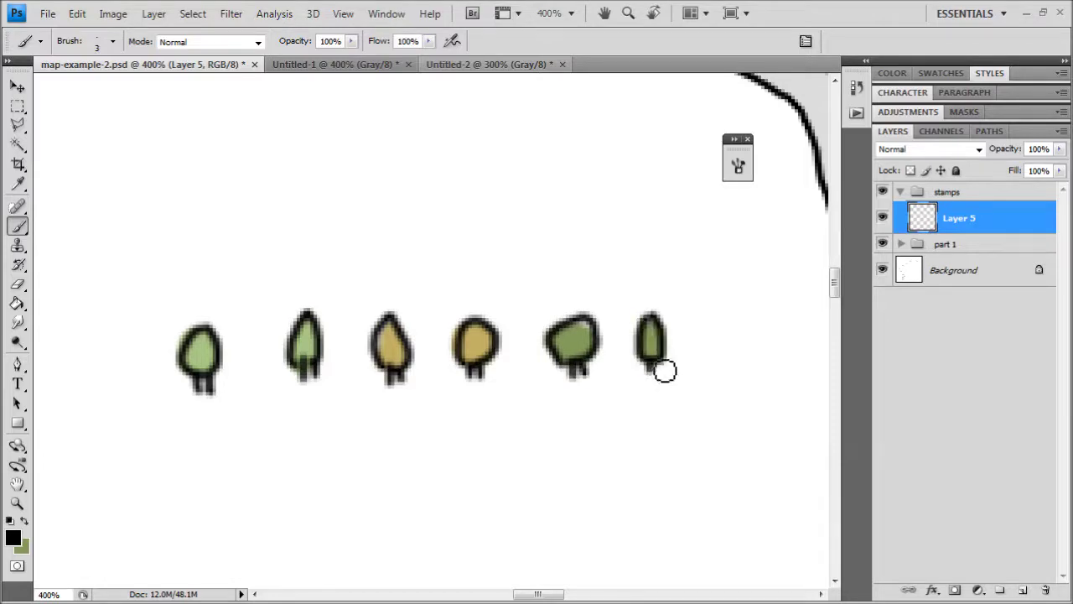
Step: Check the trees at map scale and revert the history to its earliest Brush Tool state, removing the black outlines and trunks
{"action": "key", "text": "ctrl+minus"}
{"action": "key", "text": "ctrl+minus"}
{"action": "key", "text": "ctrl+minus"}
{"action": "key", "text": "ctrl+minus"}
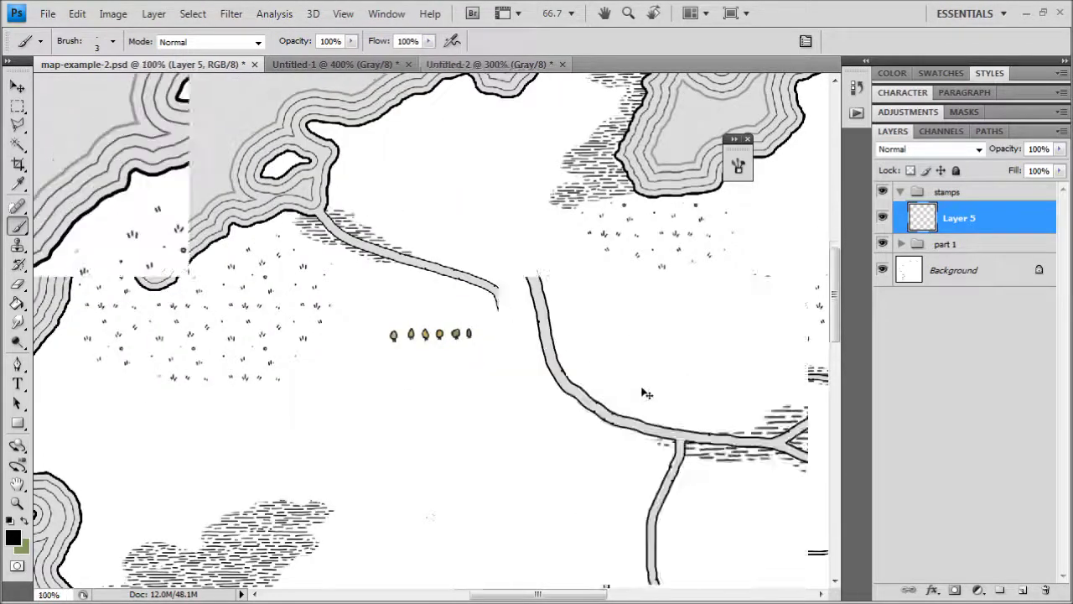
{"action": "key", "text": "ctrl+plus"}
{"action": "key", "text": "ctrl+plus"}
{"action": "left_click", "coordinate": [386, 13]}
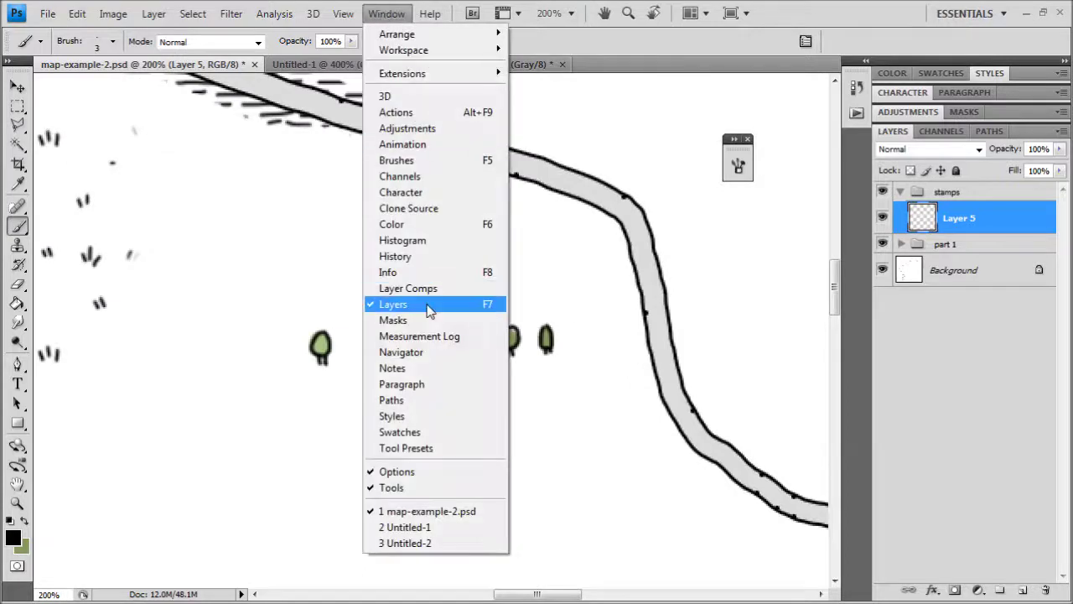
{"action": "left_click", "coordinate": [430, 254]}
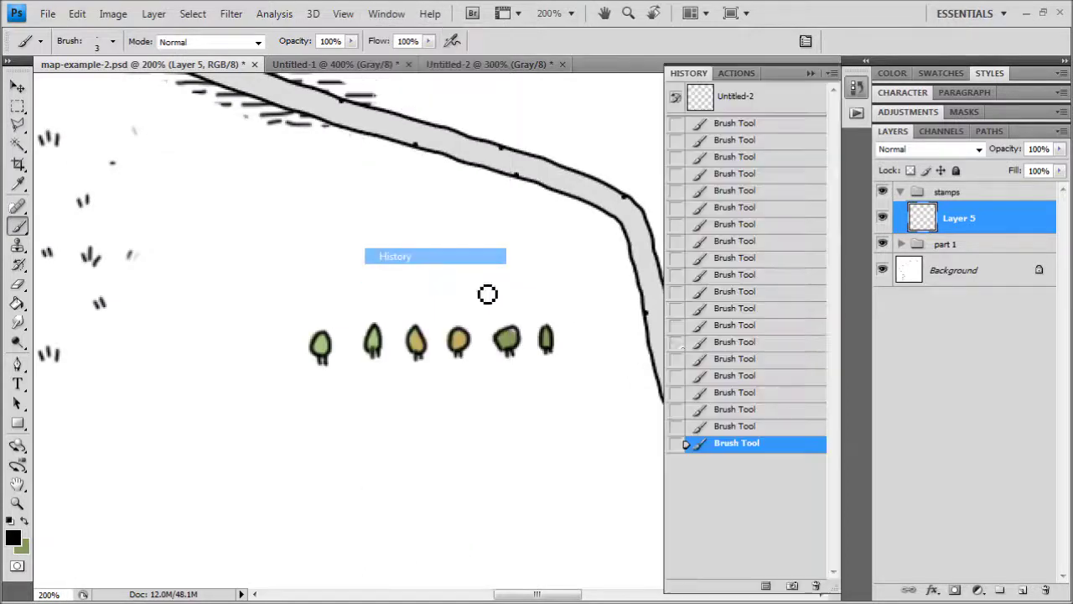
{"action": "left_click", "coordinate": [761, 208]}
{"action": "left_click", "coordinate": [757, 158]}
{"action": "left_click", "coordinate": [758, 128]}
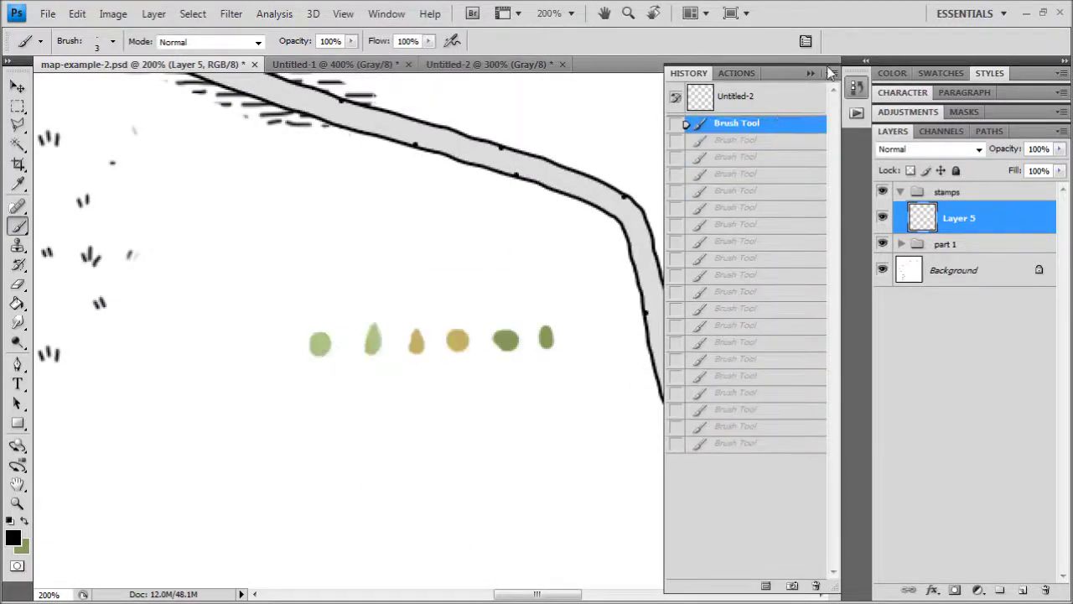
{"action": "left_click", "coordinate": [810, 73]}
Step: Set the brush to 2 px and outline the two light green crowns in black, adding short trunks below them
{"action": "left_click", "coordinate": [114, 44]}
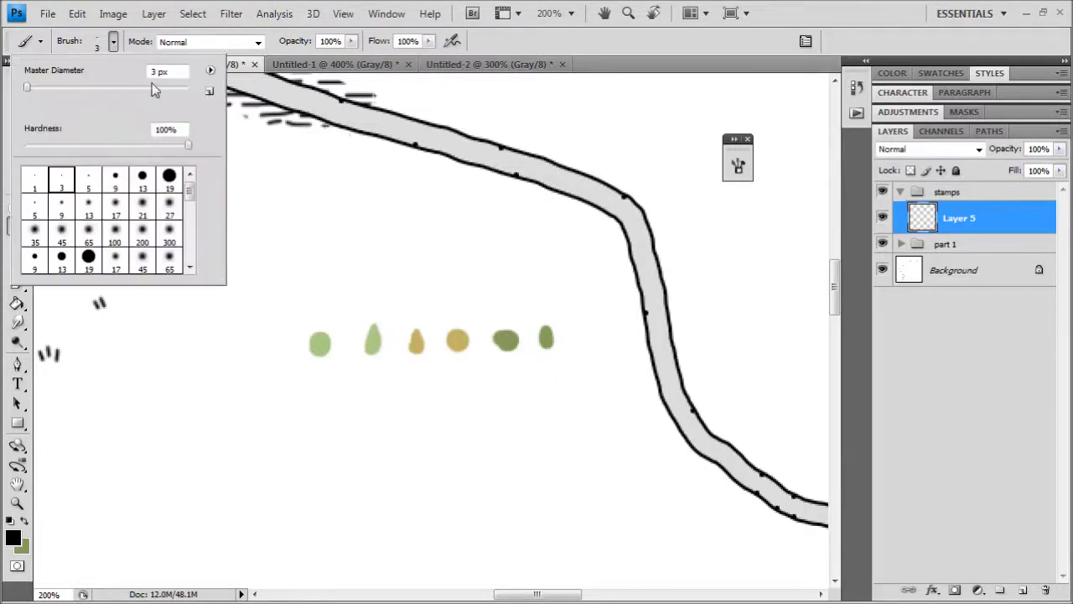
{"action": "key", "text": "Return"}
{"action": "key", "text": "ctrl+plus"}
{"action": "key", "text": "ctrl+plus"}
{"action": "left_click_drag", "start_coordinate": [394, 348], "coordinate": [536, 342]}
{"action": "key", "text": "ctrl+plus"}
{"action": "mouse_move", "coordinate": [459, 377]}
{"action": "left_mouse_down"}
{"action": "mouse_move", "coordinate": [471, 315]}
{"action": "mouse_move", "coordinate": [484, 341]}
{"action": "mouse_move", "coordinate": [476, 400]}
{"action": "left_mouse_up"}
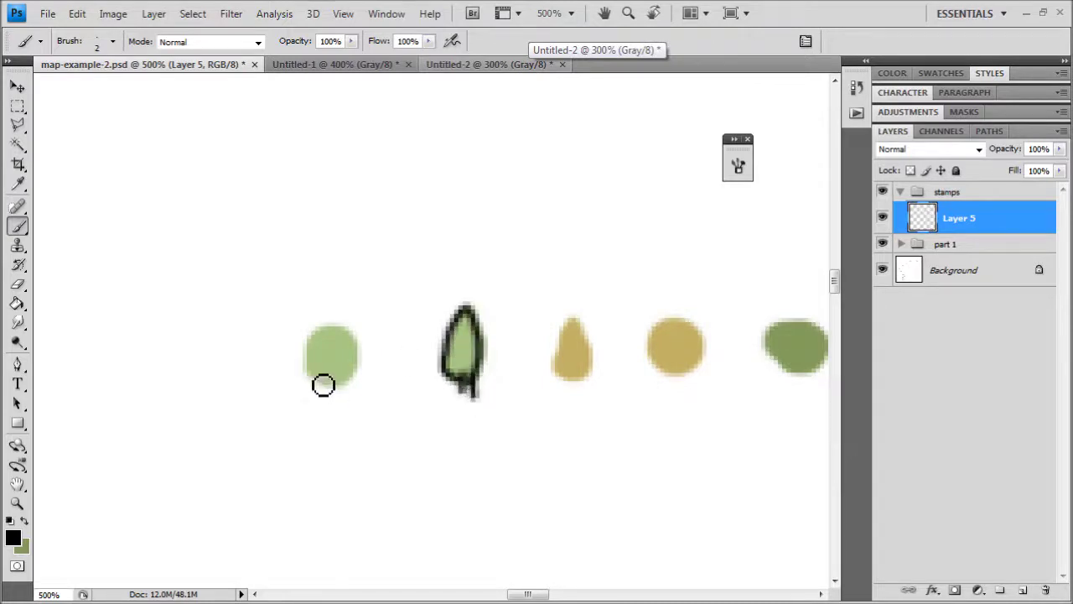
{"action": "mouse_move", "coordinate": [323, 386]}
{"action": "left_mouse_down"}
{"action": "mouse_move", "coordinate": [311, 358]}
{"action": "mouse_move", "coordinate": [338, 334]}
{"action": "mouse_move", "coordinate": [359, 353]}
{"action": "mouse_move", "coordinate": [333, 387]}
{"action": "mouse_move", "coordinate": [336, 403]}
{"action": "mouse_move", "coordinate": [351, 336]}
{"action": "mouse_move", "coordinate": [361, 383]}
{"action": "mouse_move", "coordinate": [356, 351]}
{"action": "mouse_move", "coordinate": [371, 325]}
{"action": "mouse_move", "coordinate": [392, 375]}
{"action": "mouse_move", "coordinate": [375, 398]}
{"action": "left_mouse_up"}
Step: Outline the ochre teardrop and round ochre crowns in black with the 2 px brush and add their trunks
{"action": "scroll", "coordinate": [331, 360], "scroll_direction": "right", "scroll_amount": 5}
{"action": "left_click_drag", "start_coordinate": [531, 304], "coordinate": [453, 304]}
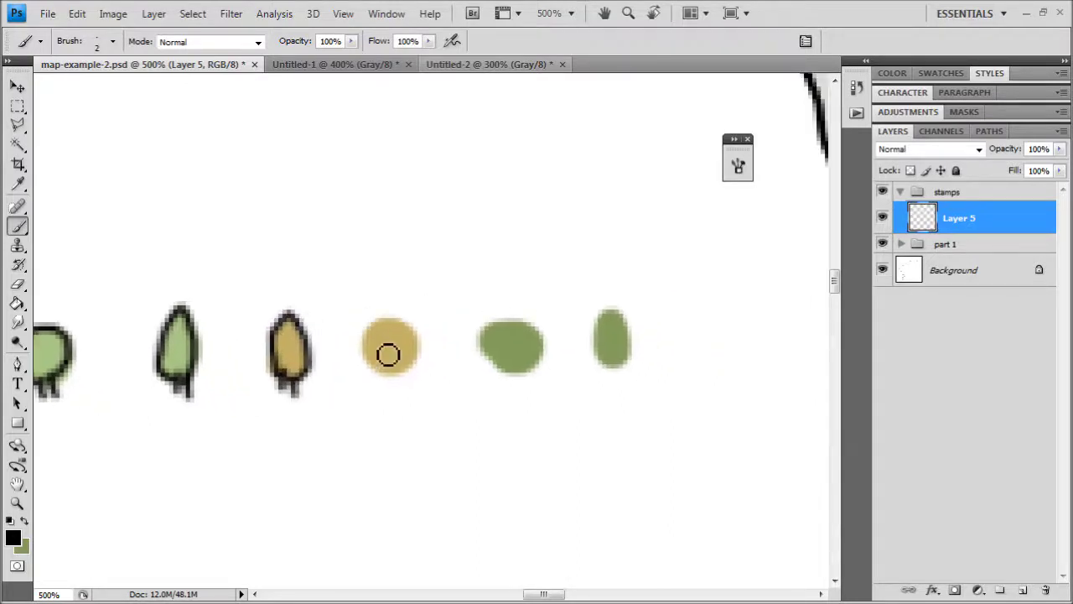
{"action": "mouse_move", "coordinate": [409, 334]}
{"action": "left_mouse_down"}
{"action": "mouse_move", "coordinate": [371, 339]}
{"action": "mouse_move", "coordinate": [375, 367]}
{"action": "mouse_move", "coordinate": [401, 384]}
{"action": "mouse_move", "coordinate": [412, 377]}
{"action": "mouse_move", "coordinate": [403, 321]}
{"action": "left_mouse_up"}
{"action": "left_click_drag", "start_coordinate": [488, 325], "coordinate": [431, 322]}
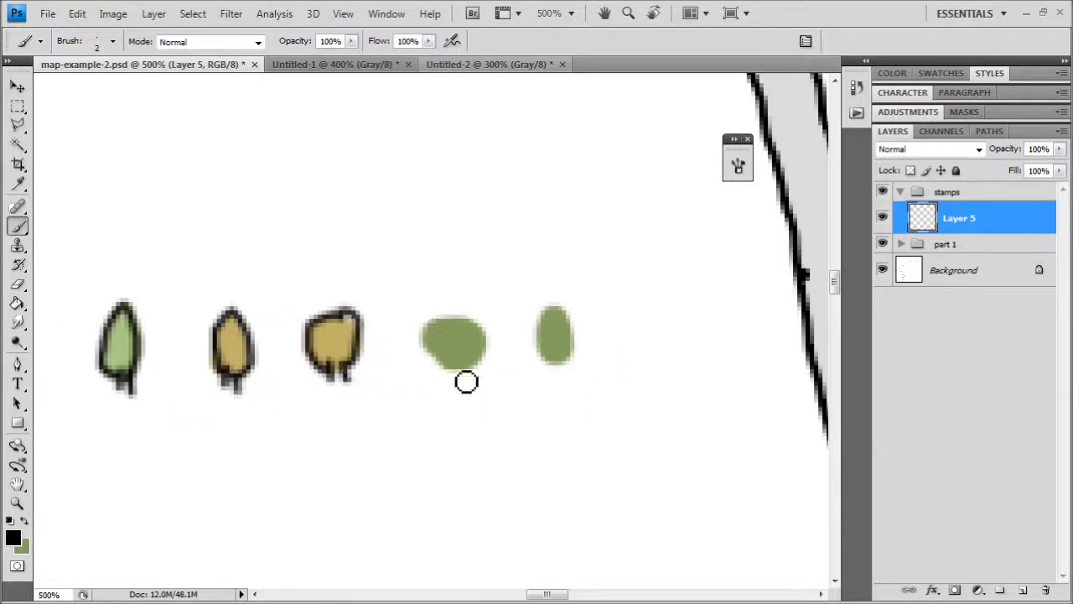
Step: Outline the two dark green trees in black and draw their trunks with the 2 px brush
{"action": "mouse_move", "coordinate": [465, 381]}
{"action": "left_mouse_down"}
{"action": "mouse_move", "coordinate": [434, 348]}
{"action": "mouse_move", "coordinate": [462, 325]}
{"action": "mouse_move", "coordinate": [488, 336]}
{"action": "mouse_move", "coordinate": [465, 374]}
{"action": "left_mouse_up"}
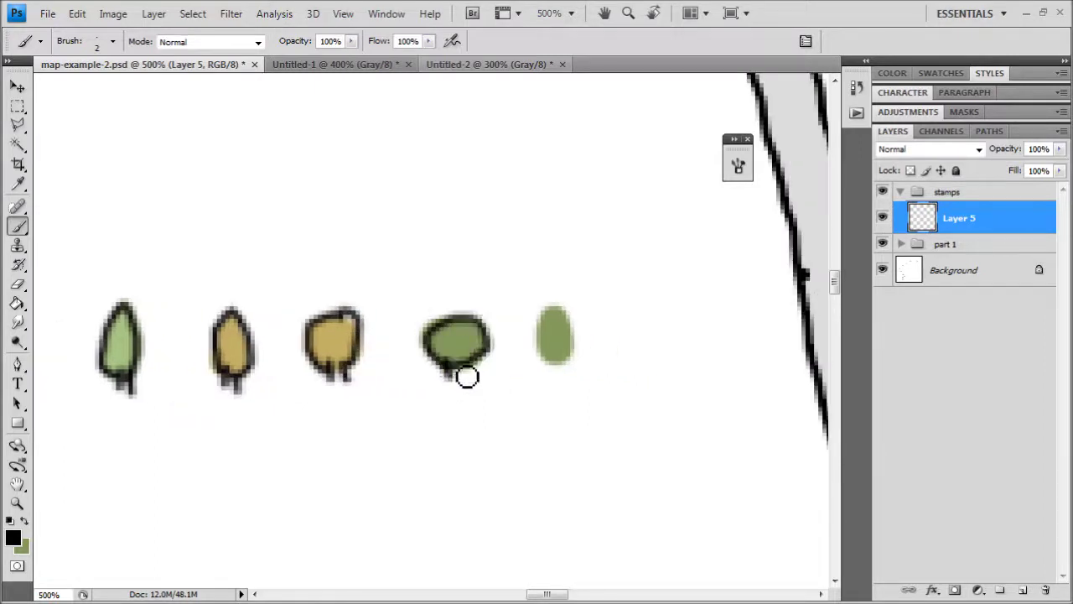
{"action": "mouse_move", "coordinate": [545, 369]}
{"action": "left_mouse_down"}
{"action": "mouse_move", "coordinate": [556, 357]}
{"action": "mouse_move", "coordinate": [545, 343]}
{"action": "mouse_move", "coordinate": [579, 356]}
{"action": "mouse_move", "coordinate": [555, 359]}
{"action": "mouse_move", "coordinate": [565, 378]}
{"action": "left_mouse_up"}
Step: Move the row of six small trees off the land into the open sea northwest of the coast
{"action": "key", "text": "ctrl+minus"}
{"action": "key", "text": "ctrl+minus"}
{"action": "key", "text": "ctrl+minus"}
{"action": "key", "text": "ctrl+minus"}
{"action": "key", "text": "ctrl+minus"}
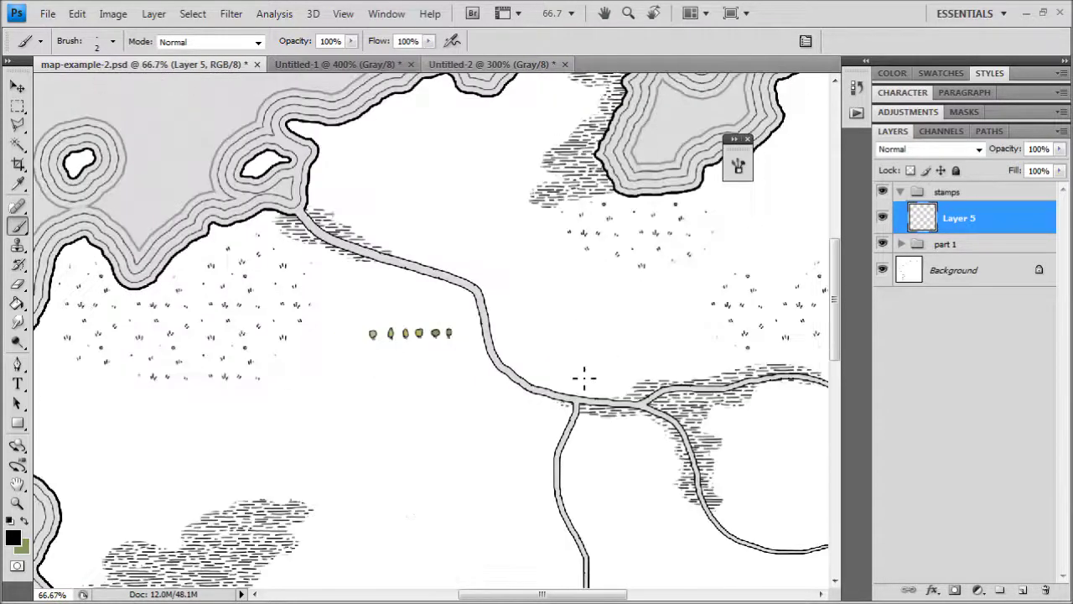
{"action": "key", "text": "ctrl+minus"}
{"action": "key", "text": "ctrl+plus"}
{"action": "left_click_drag", "start_coordinate": [527, 381], "coordinate": [599, 434]}
{"action": "left_click", "coordinate": [17, 87]}
{"action": "left_click_drag", "start_coordinate": [448, 340], "coordinate": [333, 262]}
{"action": "key", "text": "ctrl+alt+z"}
{"action": "key", "text": "ctrl+alt+z"}
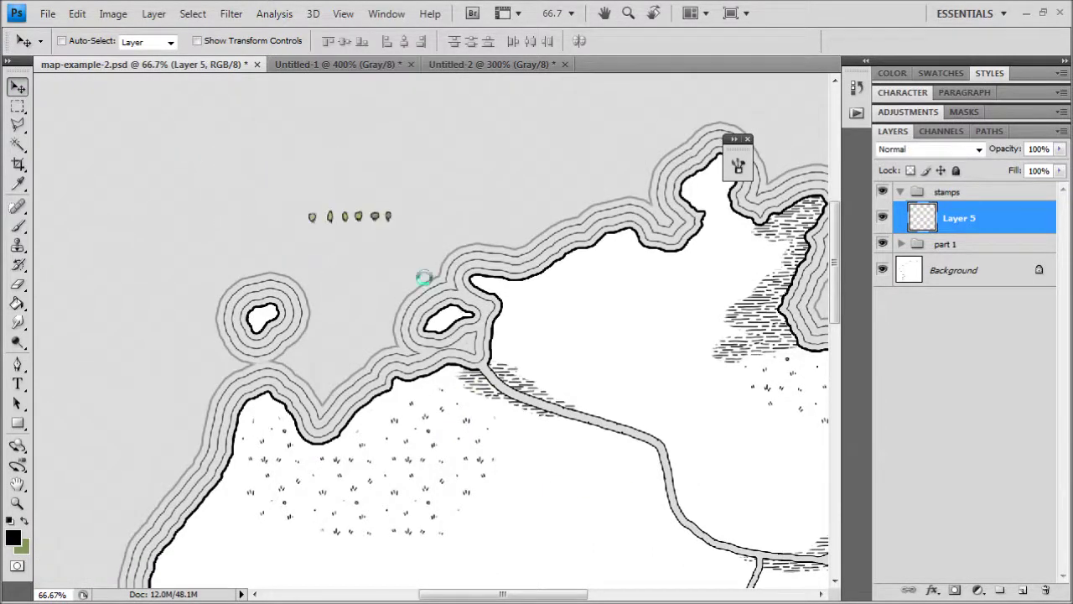
Step: Choose the Clone Stamp tool and set its brush diameter to 32 px
{"action": "left_click_drag", "start_coordinate": [505, 353], "coordinate": [394, 298]}
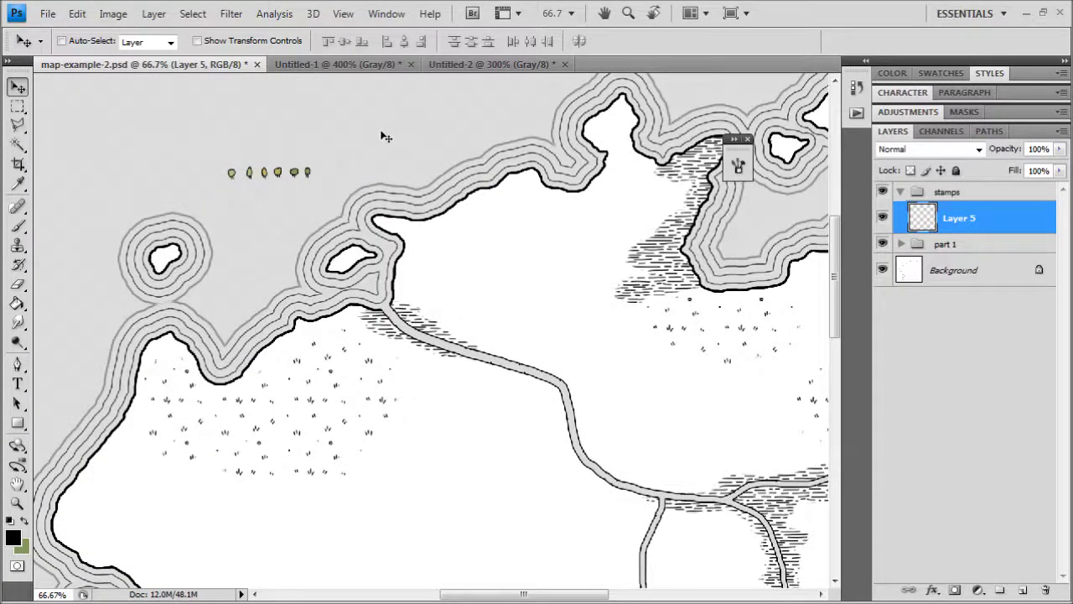
{"action": "left_click_drag", "start_coordinate": [341, 237], "coordinate": [395, 294]}
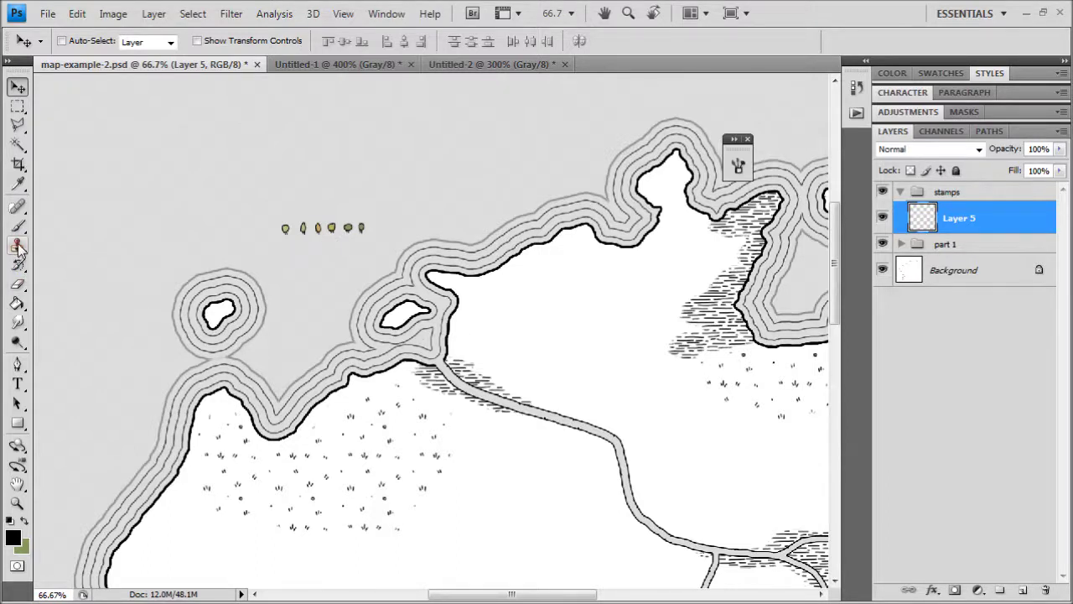
{"action": "left_click", "coordinate": [19, 246]}
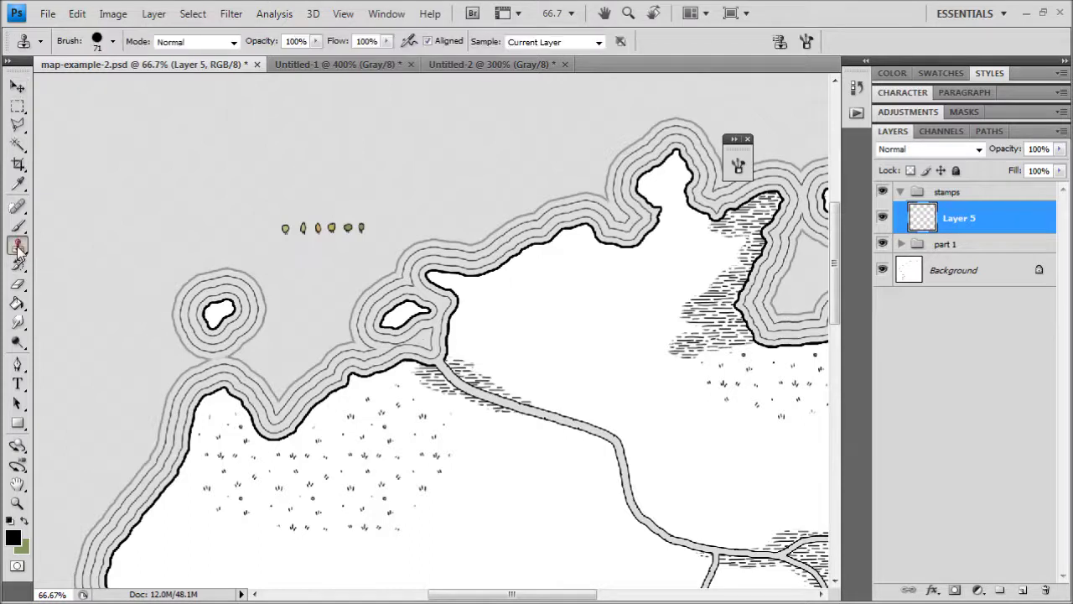
{"action": "left_click", "coordinate": [112, 41]}
{"action": "left_click", "coordinate": [102, 48]}
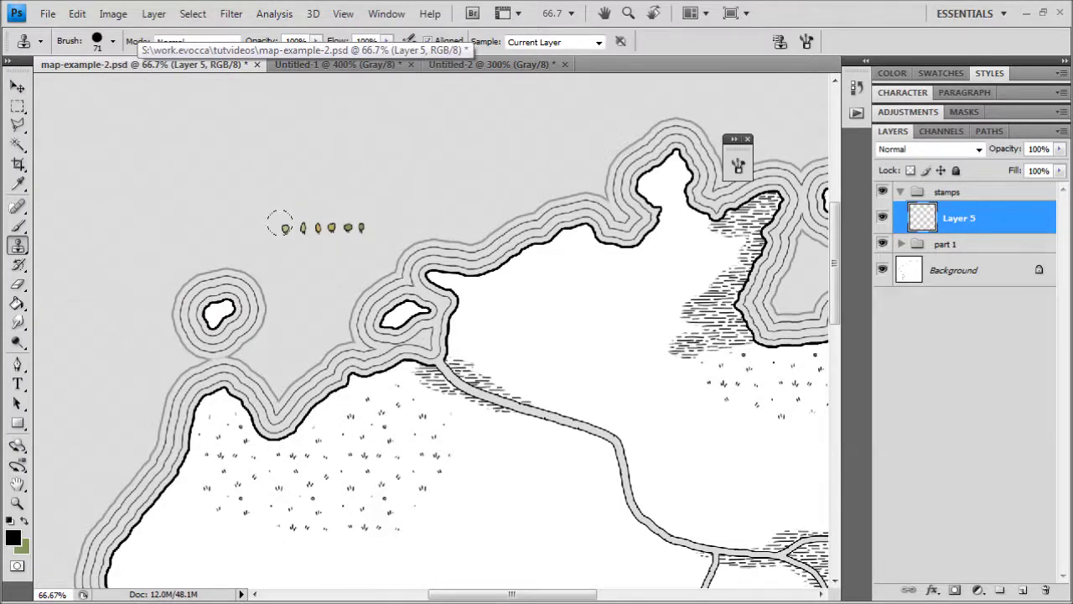
{"action": "left_click", "coordinate": [112, 41]}
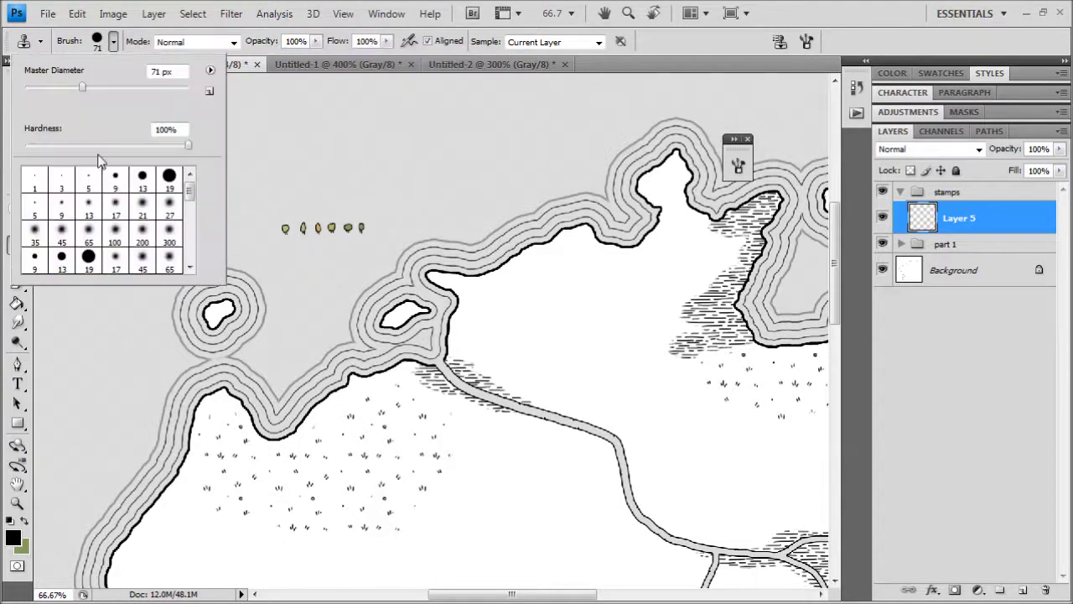
{"action": "left_click_drag", "start_coordinate": [51, 91], "coordinate": [50, 91]}
{"action": "left_click", "coordinate": [124, 43]}
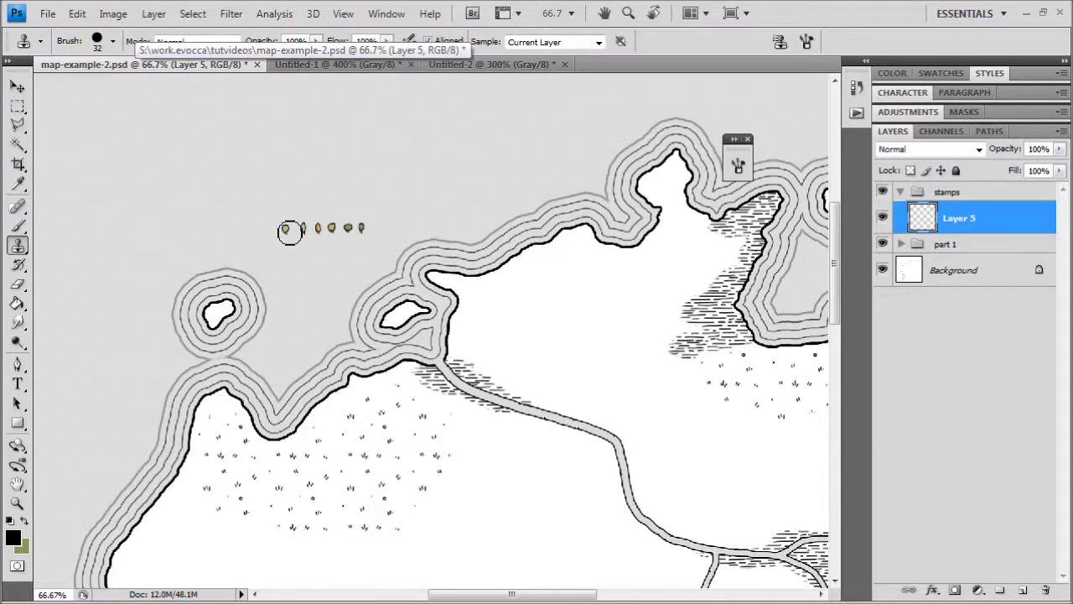
Step: Sample the light green round tree as the clone source
{"action": "mouse_move", "coordinate": [373, 208]}
{"action": "left_mouse_down"}
{"action": "mouse_move", "coordinate": [294, 209]}
{"action": "mouse_move", "coordinate": [237, 184]}
{"action": "mouse_move", "coordinate": [249, 179]}
{"action": "mouse_move", "coordinate": [240, 162]}
{"action": "left_mouse_up"}
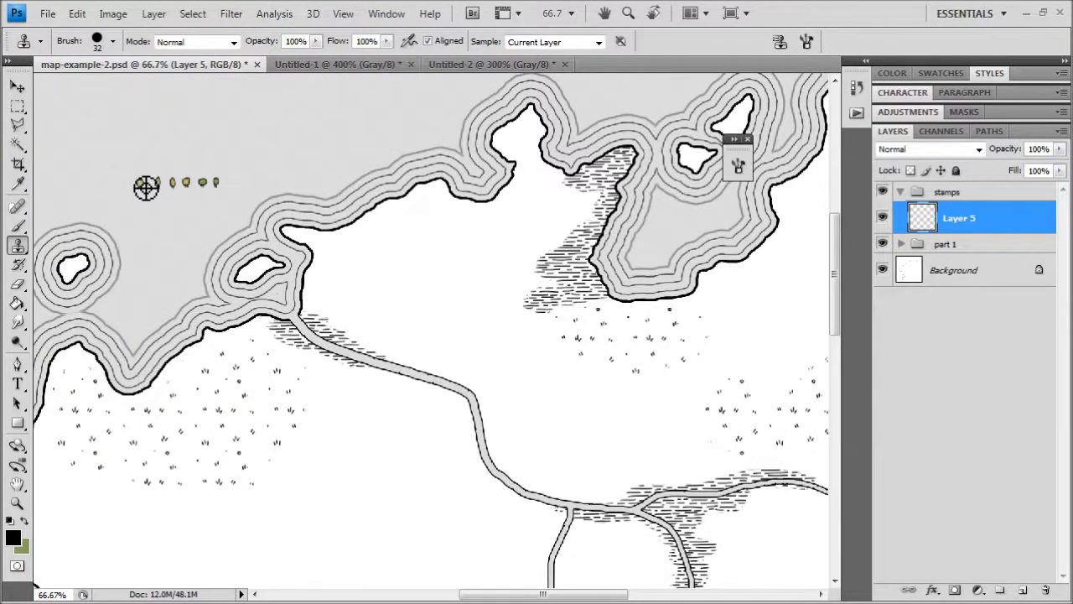
{"action": "left_click", "coordinate": [146, 187], "text": "alt"}
{"action": "left_click_drag", "start_coordinate": [138, 175], "coordinate": [309, 298]}
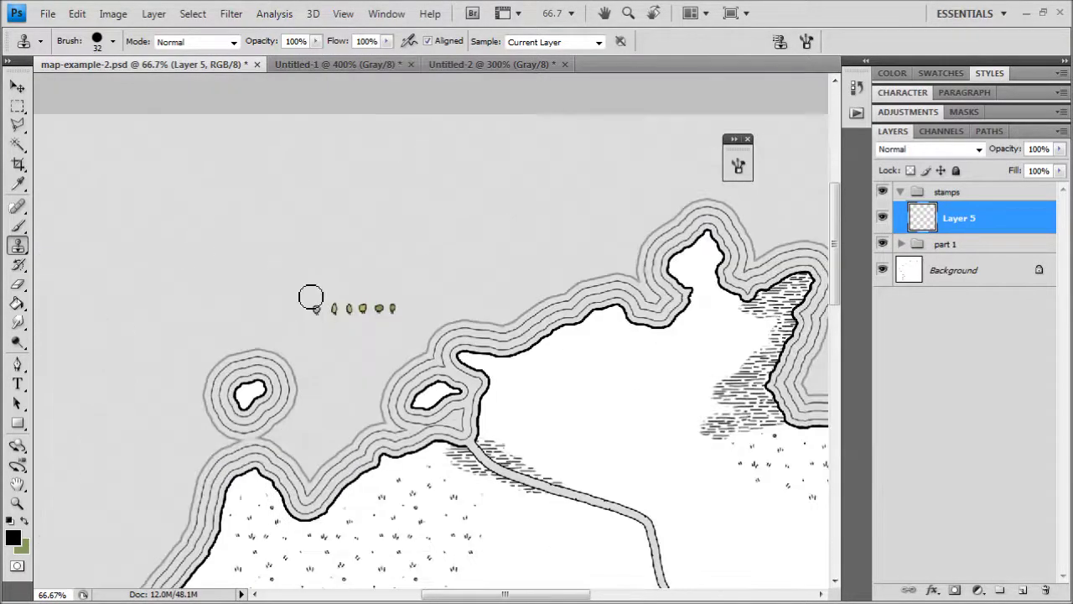
Step: Sharpen the tree layer with Unsharp Mask at an amount of 43%, radius 1.0 pixels and threshold 0
{"action": "key", "text": "ctrl+plus"}
{"action": "key", "text": "ctrl+plus"}
{"action": "key", "text": "ctrl+plus"}
{"action": "left_click_drag", "start_coordinate": [223, 243], "coordinate": [630, 341]}
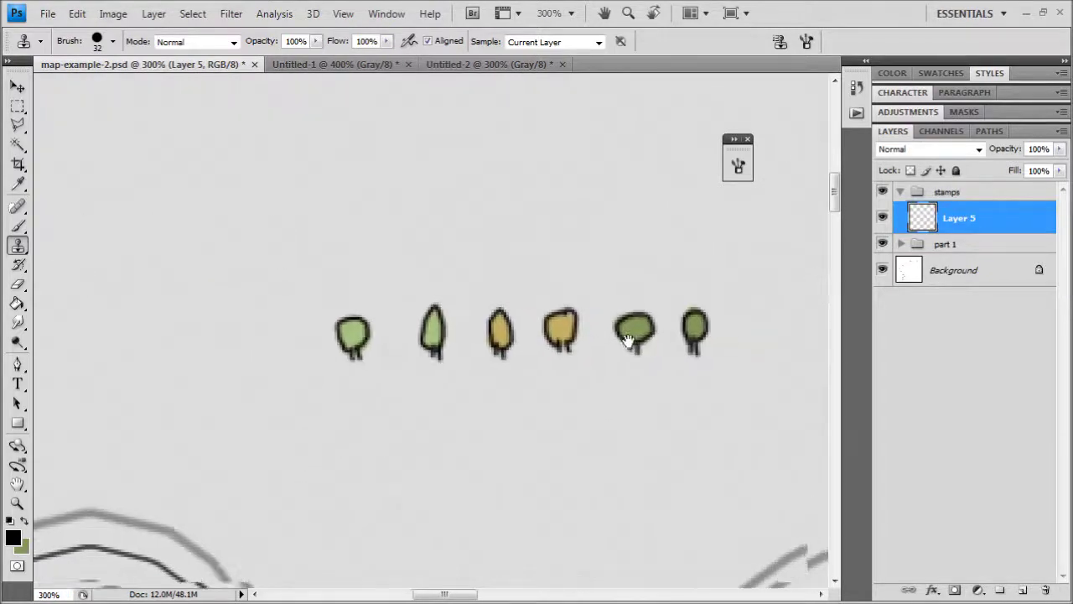
{"action": "left_click", "coordinate": [231, 13]}
{"action": "mouse_move", "coordinate": [290, 256]}
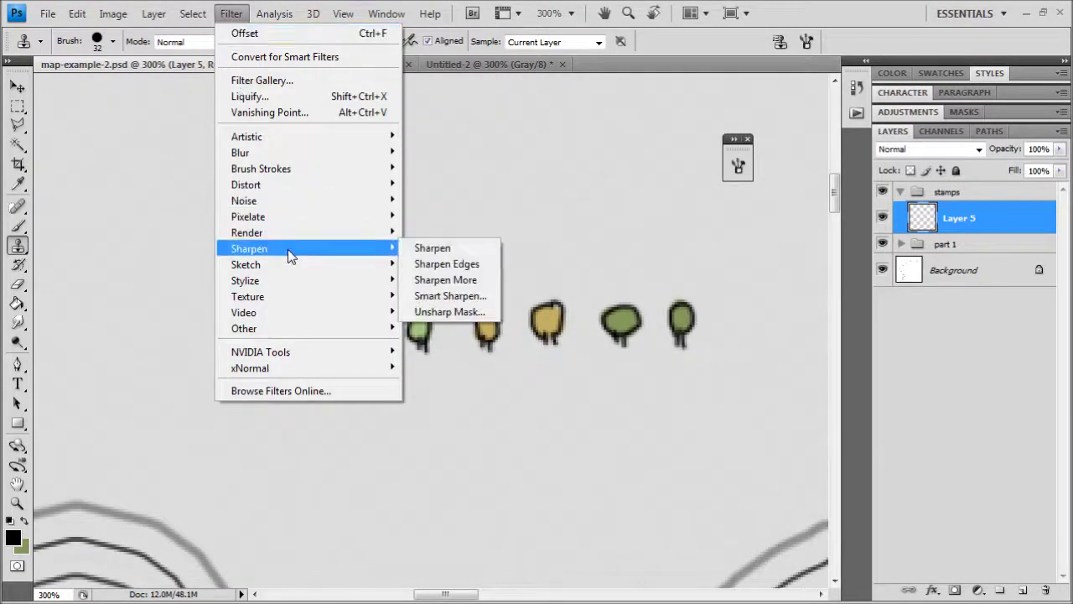
{"action": "left_click", "coordinate": [463, 313]}
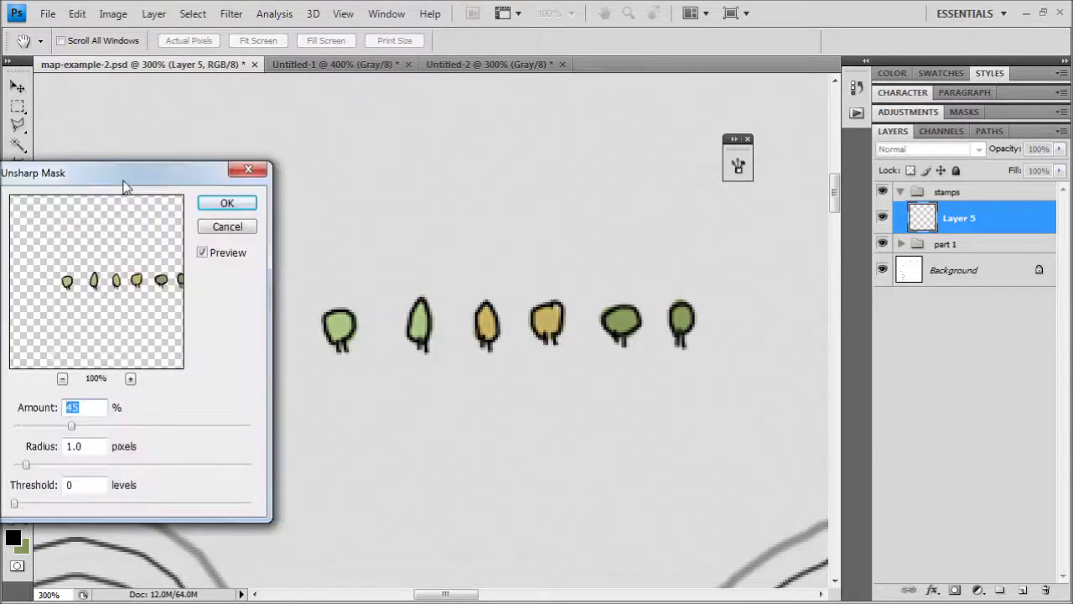
{"action": "left_click", "coordinate": [229, 343]}
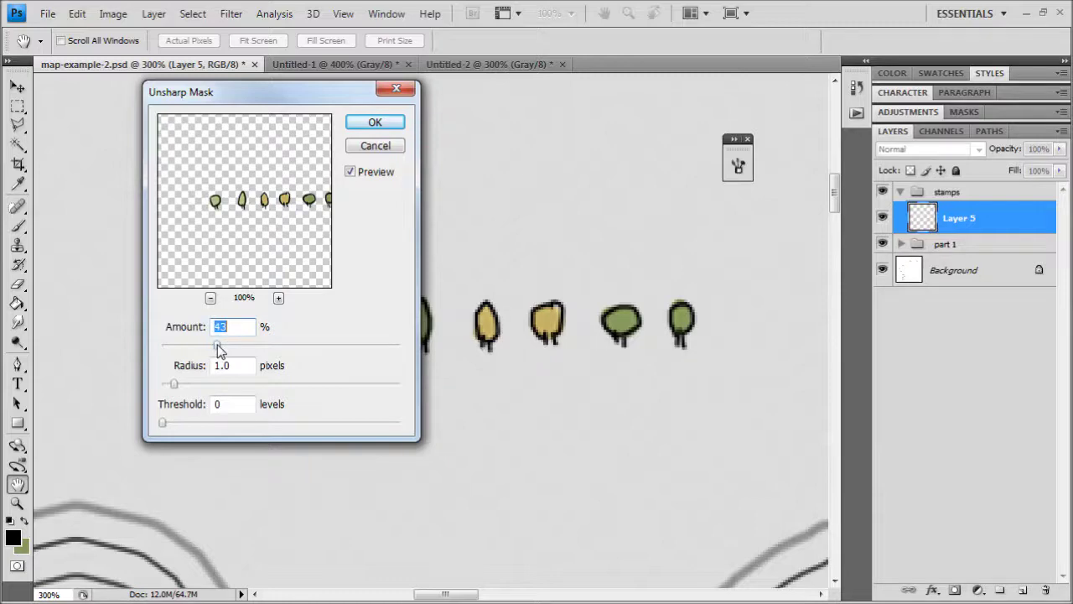
{"action": "left_click", "coordinate": [390, 123]}
Step: Sample the light green round tree with the Clone Stamp and stamp one copy just south of the upper river
{"action": "key", "text": "ctrl+minus"}
{"action": "key", "text": "ctrl+minus"}
{"action": "mouse_move", "coordinate": [555, 406]}
{"action": "left_mouse_down"}
{"action": "mouse_move", "coordinate": [346, 179]}
{"action": "mouse_move", "coordinate": [300, 221]}
{"action": "mouse_move", "coordinate": [292, 205]}
{"action": "left_mouse_up"}
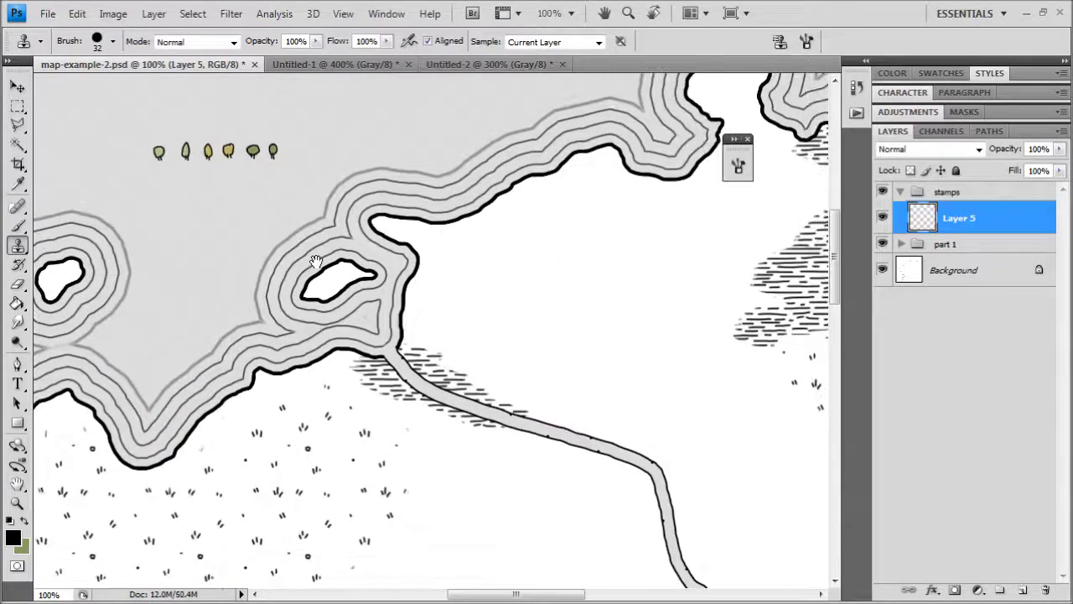
{"action": "left_click_drag", "start_coordinate": [315, 261], "coordinate": [311, 265]}
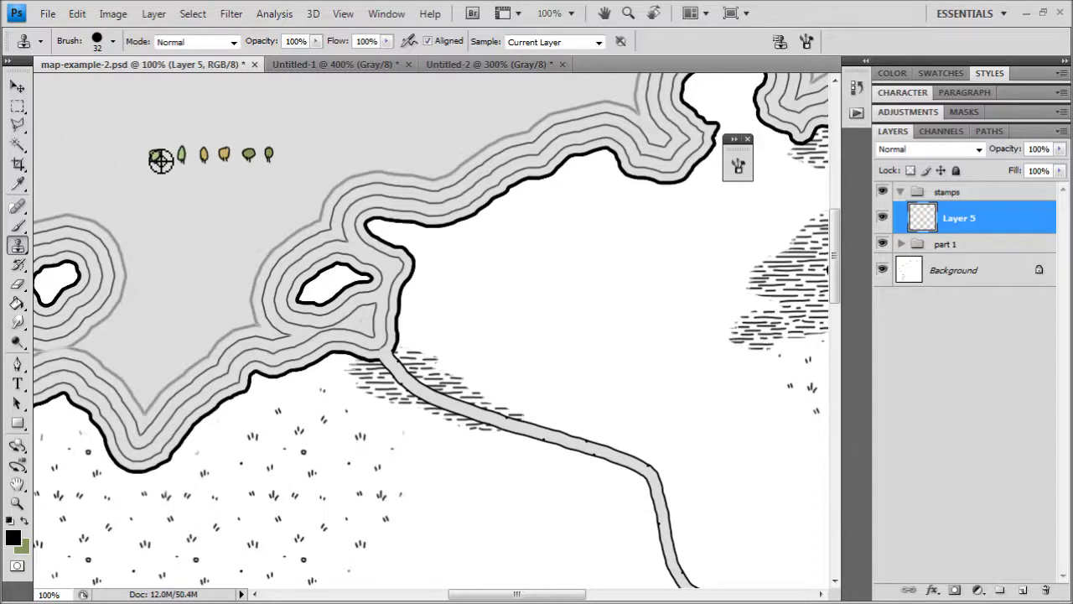
{"action": "left_click", "coordinate": [161, 160], "text": "alt"}
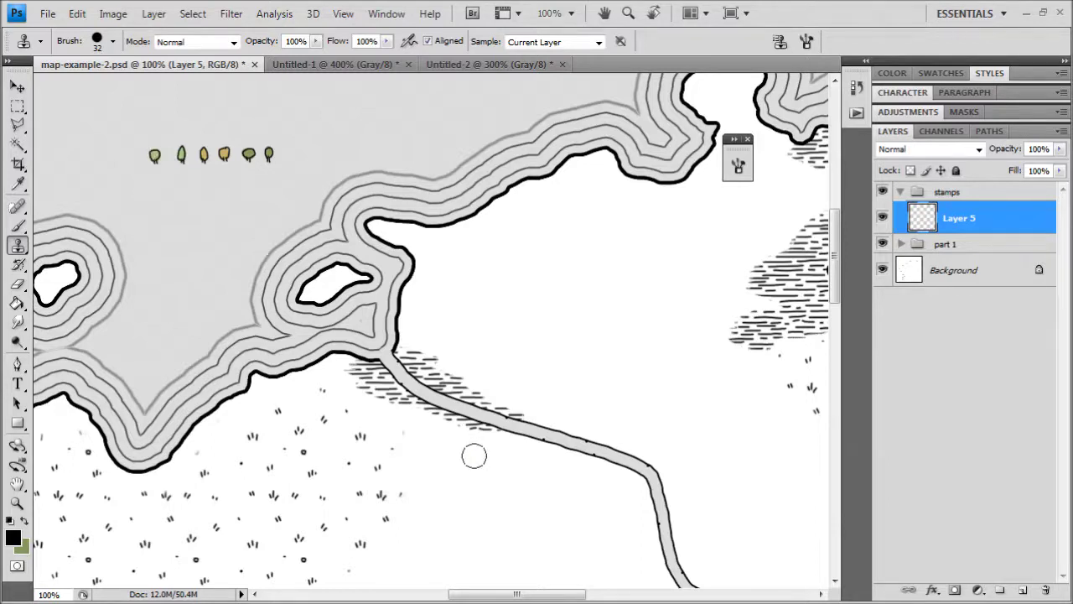
{"action": "left_click", "coordinate": [475, 457]}
Step: Turn off aligned cloning and stamp three more light green round trees southwest of the river bend
{"action": "left_click_drag", "start_coordinate": [209, 171], "coordinate": [202, 151]}
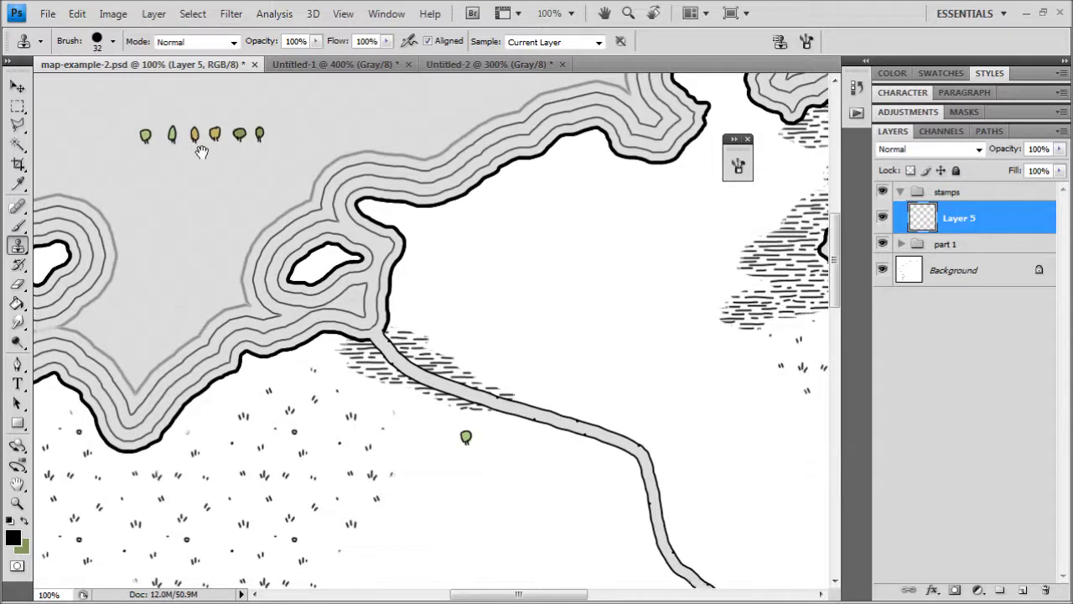
{"action": "left_click", "coordinate": [429, 42]}
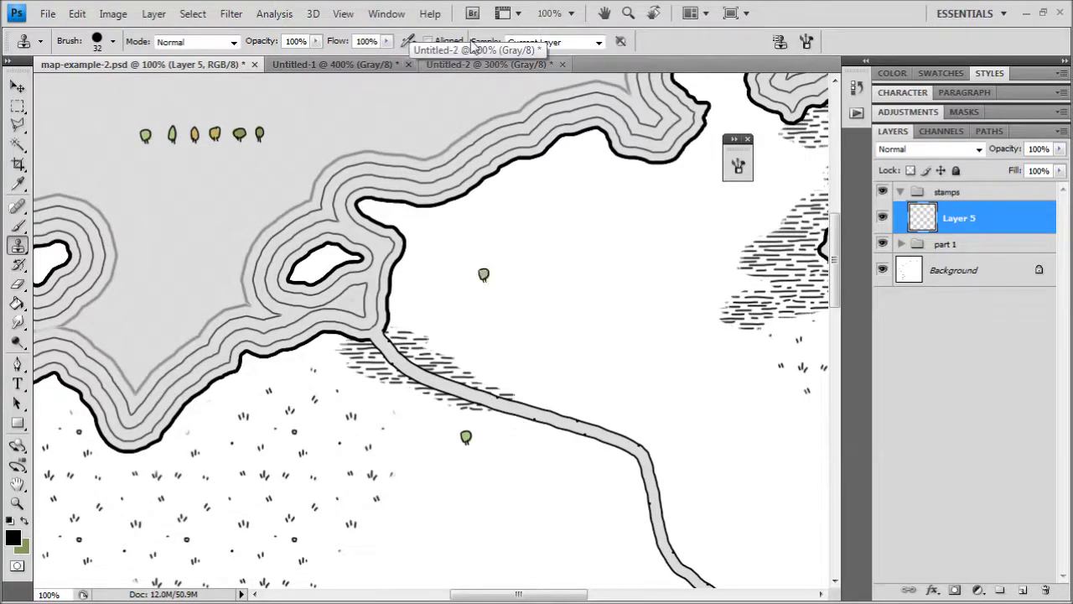
{"action": "left_click", "coordinate": [547, 480]}
{"action": "left_click", "coordinate": [599, 471]}
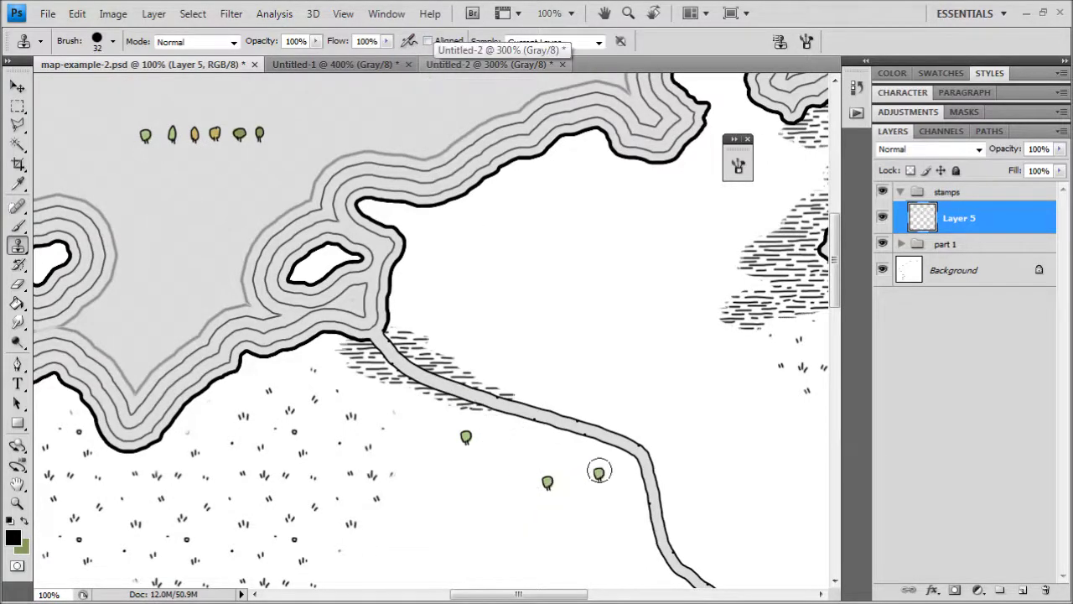
{"action": "left_click", "coordinate": [624, 516]}
Step: Stamp four light green round trees on the land northeast of the river bend
{"action": "scroll", "coordinate": [522, 366], "scroll_direction": "down", "scroll_amount": 3}
{"action": "scroll", "coordinate": [522, 366], "scroll_direction": "right", "scroll_amount": 4}
{"action": "left_click", "coordinate": [587, 414]}
{"action": "left_click", "coordinate": [656, 453]}
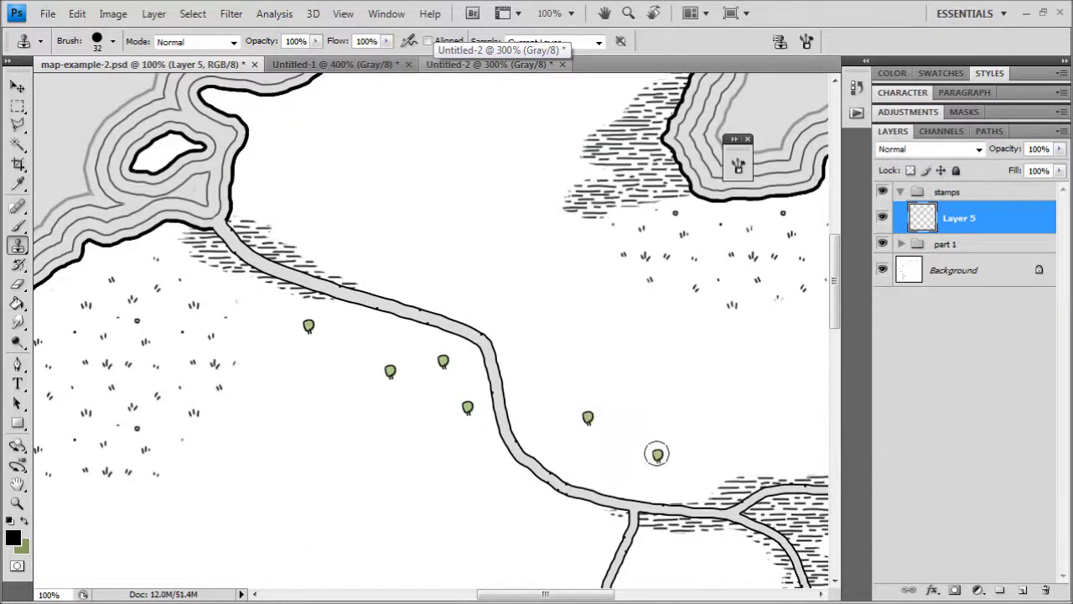
{"action": "left_click", "coordinate": [702, 396]}
{"action": "left_click", "coordinate": [610, 461]}
Step: Stamp three light green round trees around the southern river branch, one east and two west of it
{"action": "scroll", "coordinate": [403, 296], "scroll_direction": "down", "scroll_amount": 4}
{"action": "scroll", "coordinate": [402, 297], "scroll_direction": "right", "scroll_amount": 2}
{"action": "left_click", "coordinate": [601, 432]}
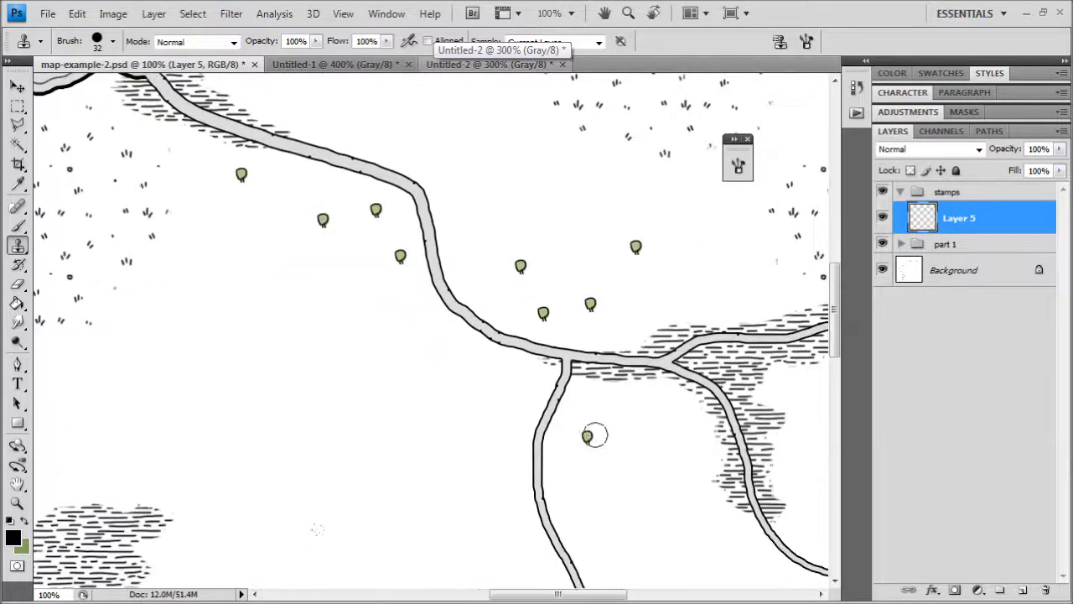
{"action": "left_click", "coordinate": [489, 426]}
{"action": "left_click", "coordinate": [480, 498]}
Step: Stamp four light green round trees on the hatched ground beside the eastern river fork
{"action": "scroll", "coordinate": [419, 475], "scroll_direction": "right", "scroll_amount": 4}
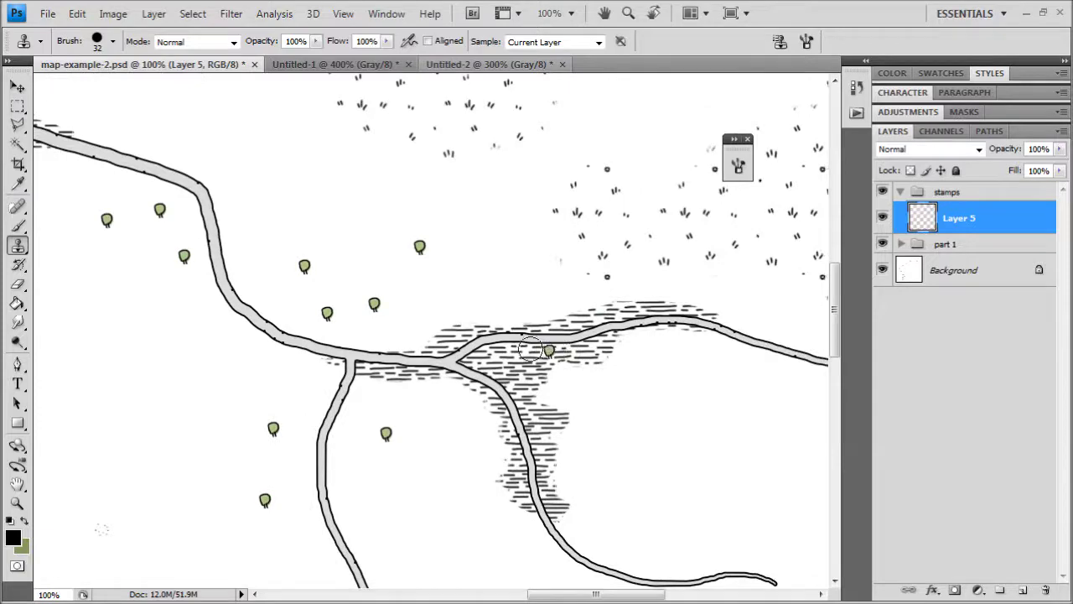
{"action": "left_click", "coordinate": [509, 356]}
{"action": "left_click", "coordinate": [531, 352]}
{"action": "left_click", "coordinate": [534, 395]}
{"action": "left_click", "coordinate": [577, 352]}
Step: Stamp six light green round trees across the large hatched area near the southwest coast
{"action": "left_click_drag", "start_coordinate": [509, 451], "coordinate": [425, 275]}
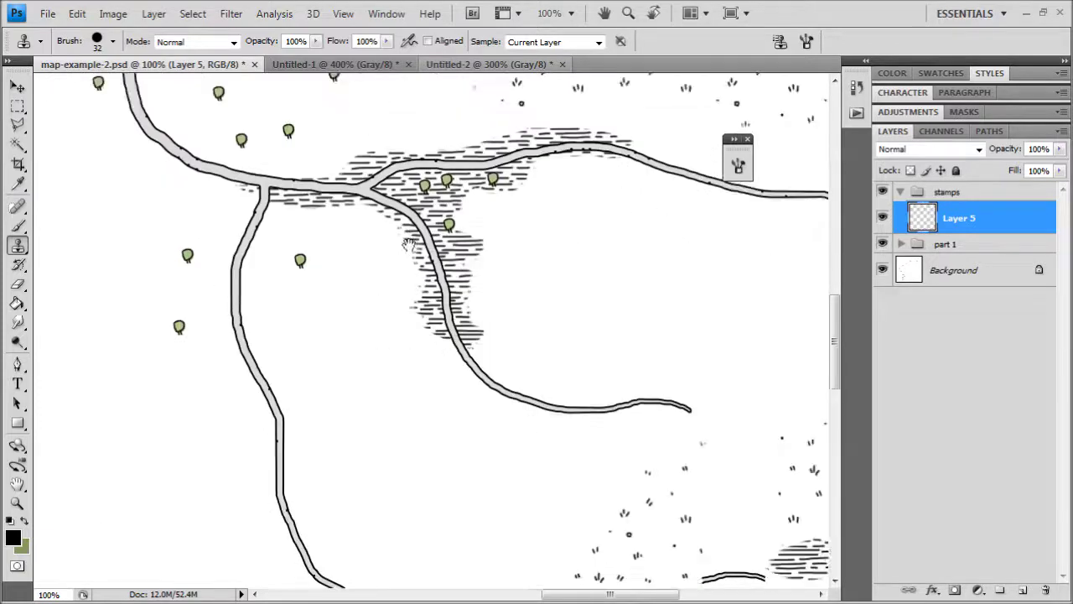
{"action": "left_click_drag", "start_coordinate": [68, 443], "coordinate": [374, 346]}
{"action": "mouse_move", "coordinate": [120, 353]}
{"action": "left_mouse_down"}
{"action": "mouse_move", "coordinate": [398, 291]}
{"action": "mouse_move", "coordinate": [518, 316]}
{"action": "left_mouse_up"}
{"action": "left_click", "coordinate": [303, 358]}
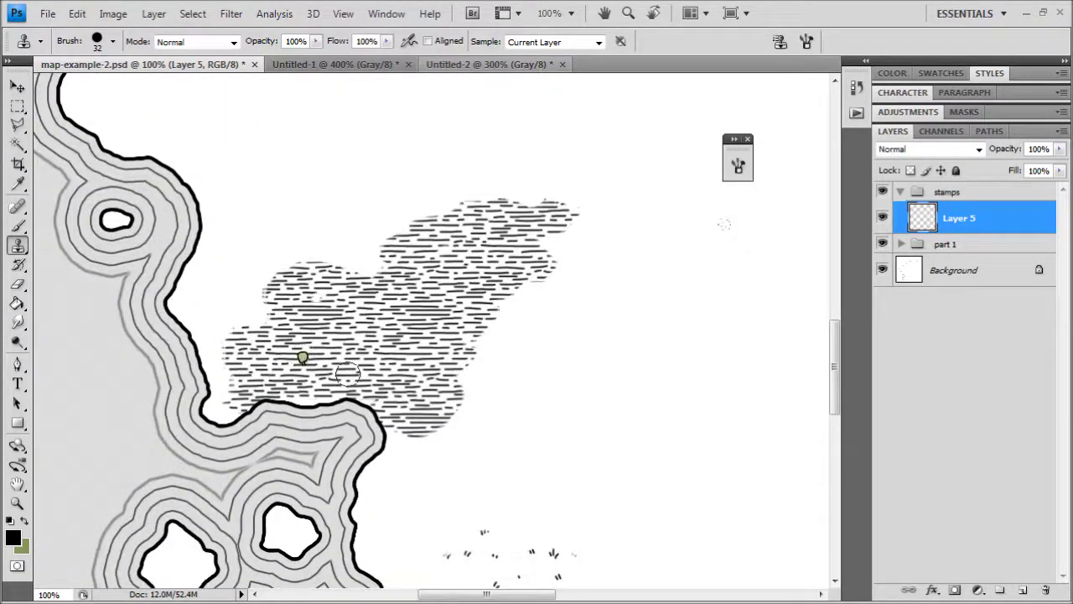
{"action": "left_click", "coordinate": [349, 375]}
{"action": "left_click", "coordinate": [439, 342]}
{"action": "left_click", "coordinate": [364, 306]}
{"action": "left_click", "coordinate": [441, 288]}
{"action": "left_click", "coordinate": [469, 258]}
Step: Sample the light green pointed tree and stamp two copies among the round trees south of the upper river
{"action": "left_click_drag", "start_coordinate": [539, 270], "coordinate": [419, 443]}
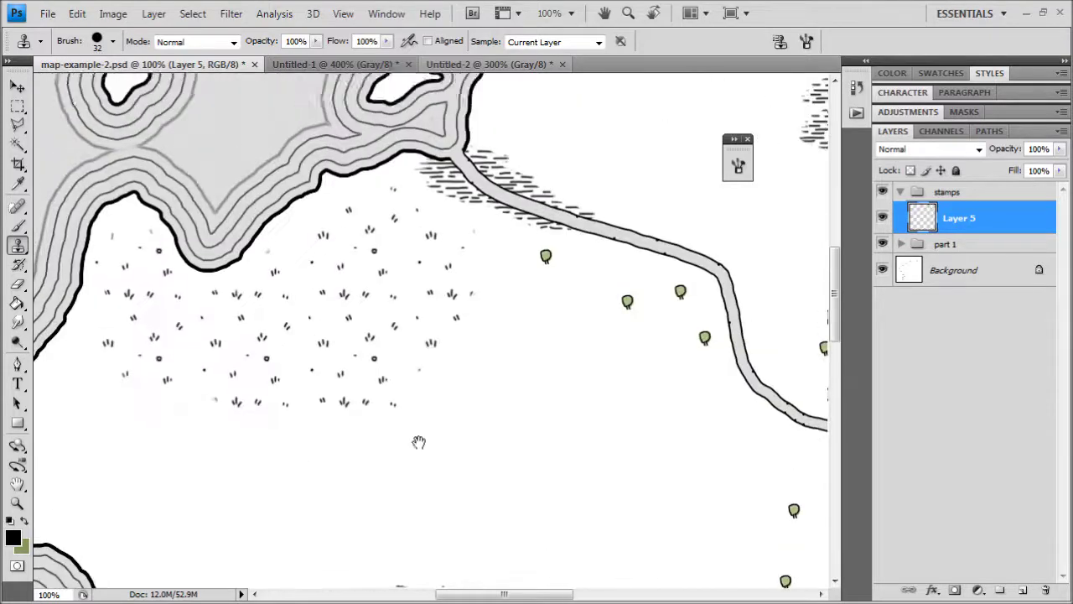
{"action": "left_click_drag", "start_coordinate": [242, 91], "coordinate": [252, 271]}
{"action": "left_click", "coordinate": [269, 135], "text": "alt"}
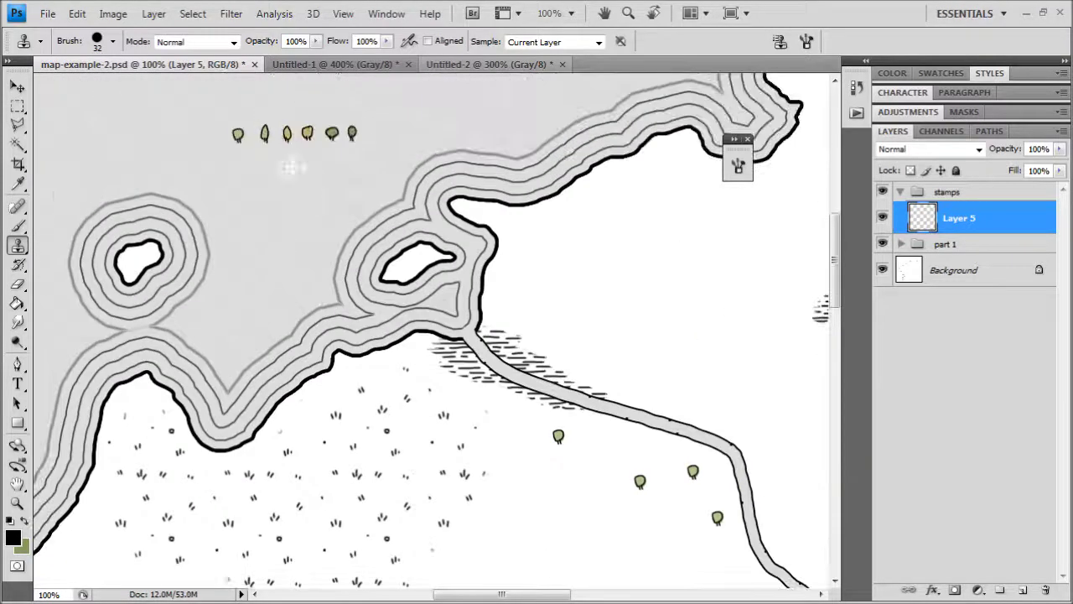
{"action": "left_click", "coordinate": [631, 447]}
{"action": "left_click", "coordinate": [609, 458]}
Step: Sample the golden round tree and stamp five copies in a loose cluster on the land north of the river
{"action": "left_click_drag", "start_coordinate": [520, 435], "coordinate": [280, 218]}
{"action": "left_click_drag", "start_coordinate": [479, 444], "coordinate": [400, 314]}
{"action": "left_click_drag", "start_coordinate": [162, 76], "coordinate": [383, 364]}
{"action": "left_click_drag", "start_coordinate": [347, 311], "coordinate": [412, 485]}
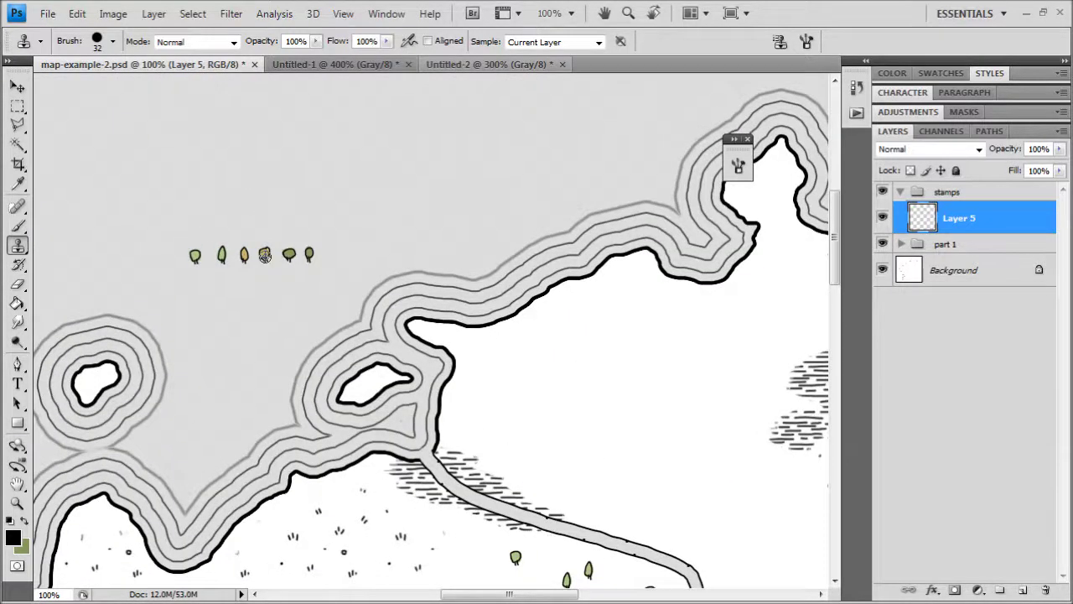
{"action": "left_click", "coordinate": [629, 350]}
{"action": "left_click", "coordinate": [692, 364]}
{"action": "left_click", "coordinate": [640, 376]}
{"action": "left_click", "coordinate": [668, 339]}
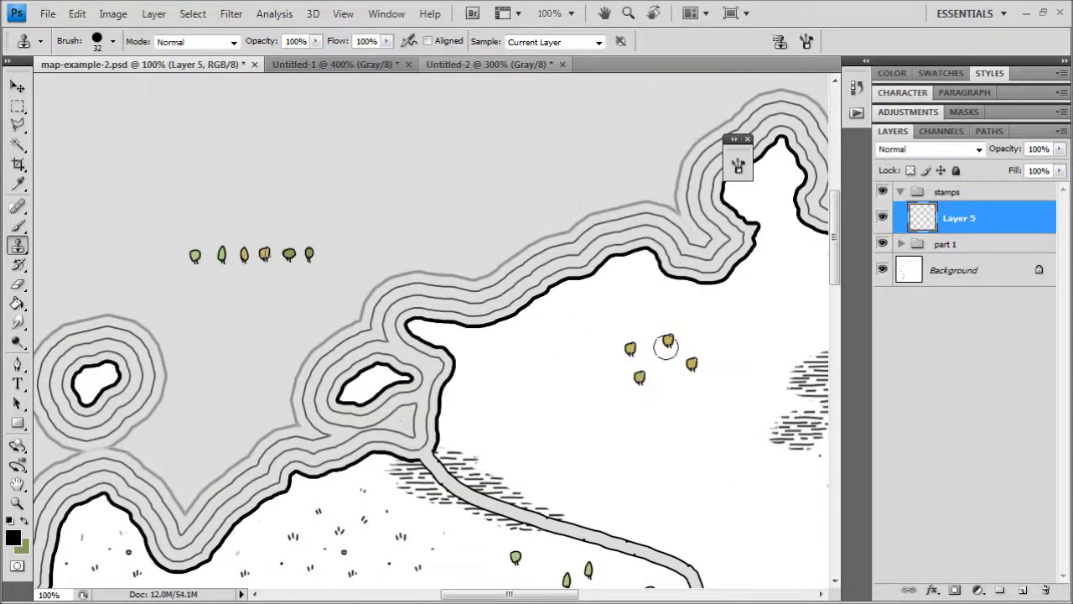
{"action": "left_click", "coordinate": [586, 358]}
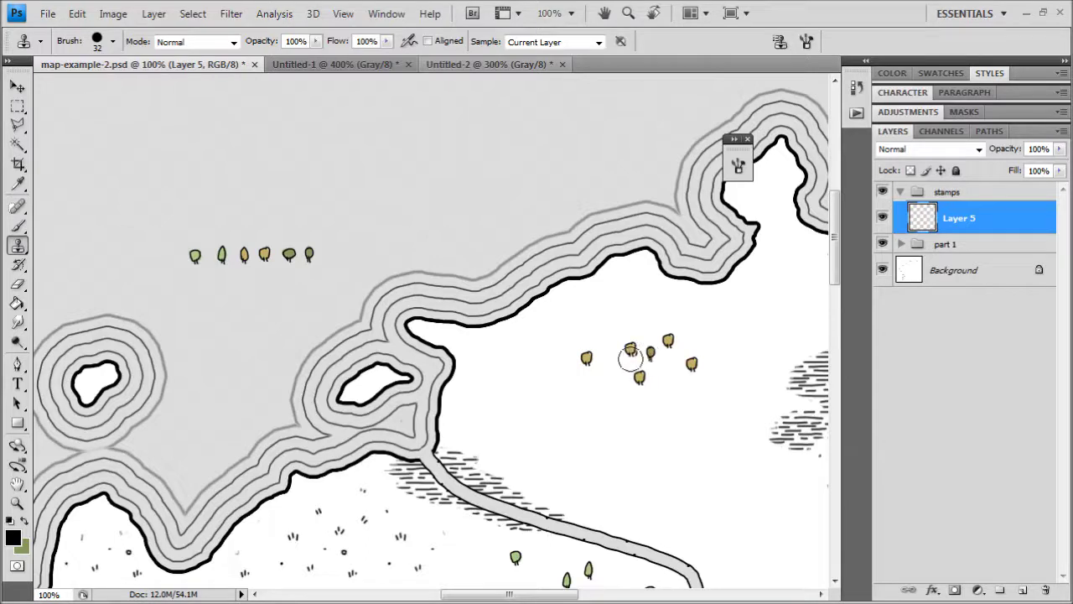
Step: Sample the dark green oval tree and stamp four copies among the golden tree cluster
{"action": "left_click", "coordinate": [618, 363]}
{"action": "left_click", "coordinate": [619, 325]}
{"action": "left_click", "coordinate": [650, 352]}
{"action": "left_click", "coordinate": [653, 336]}
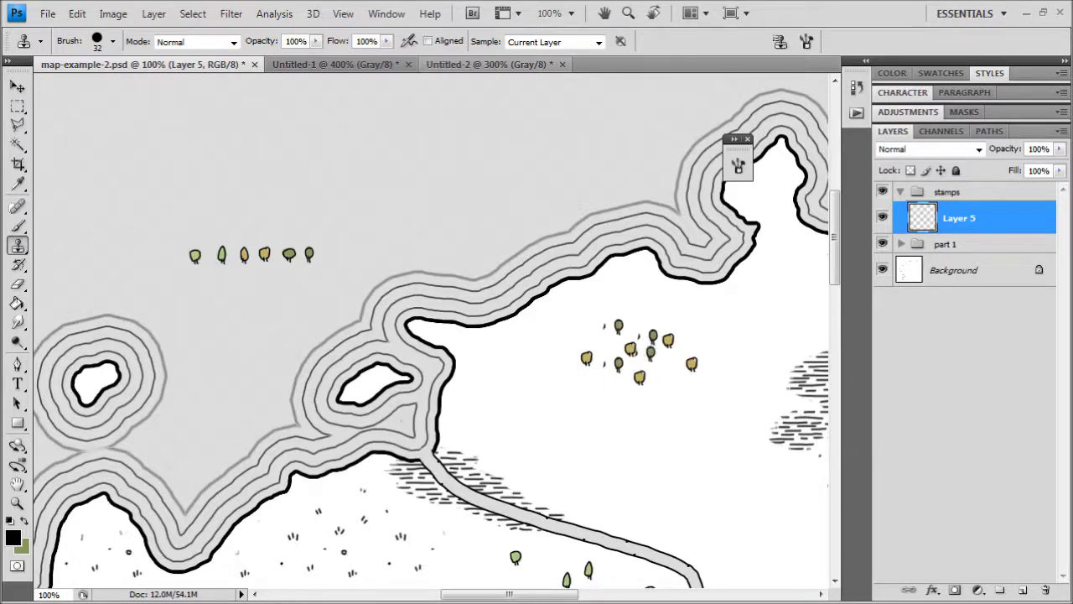
Step: Erase the stray cloned marks around the tree cluster using the Eraser with a 9 px brush
{"action": "left_click", "coordinate": [18, 283]}
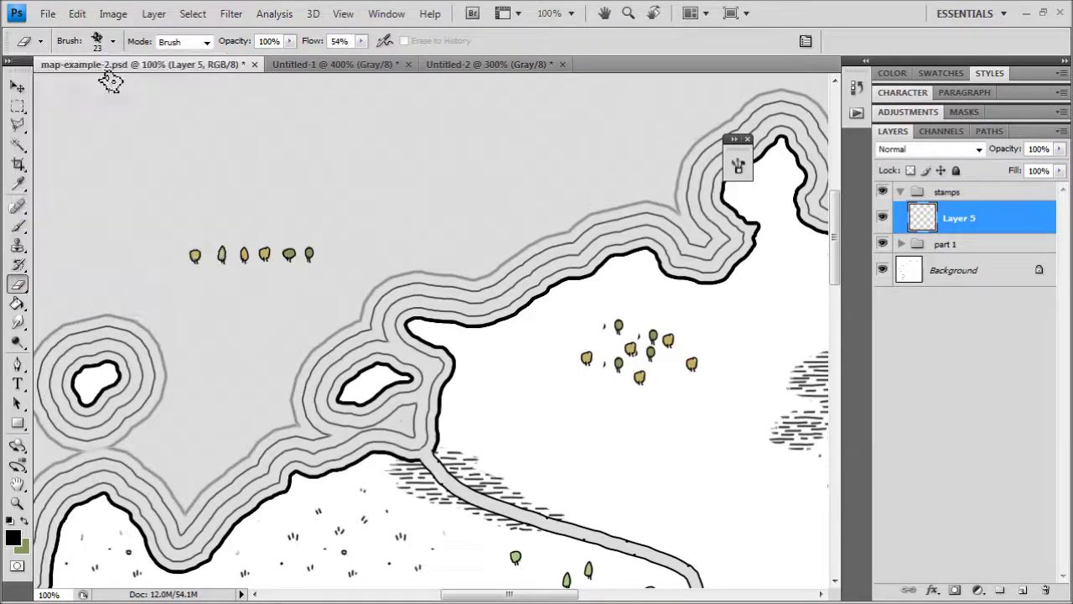
{"action": "left_click", "coordinate": [114, 41]}
{"action": "left_click", "coordinate": [115, 180]}
{"action": "left_click", "coordinate": [628, 335]}
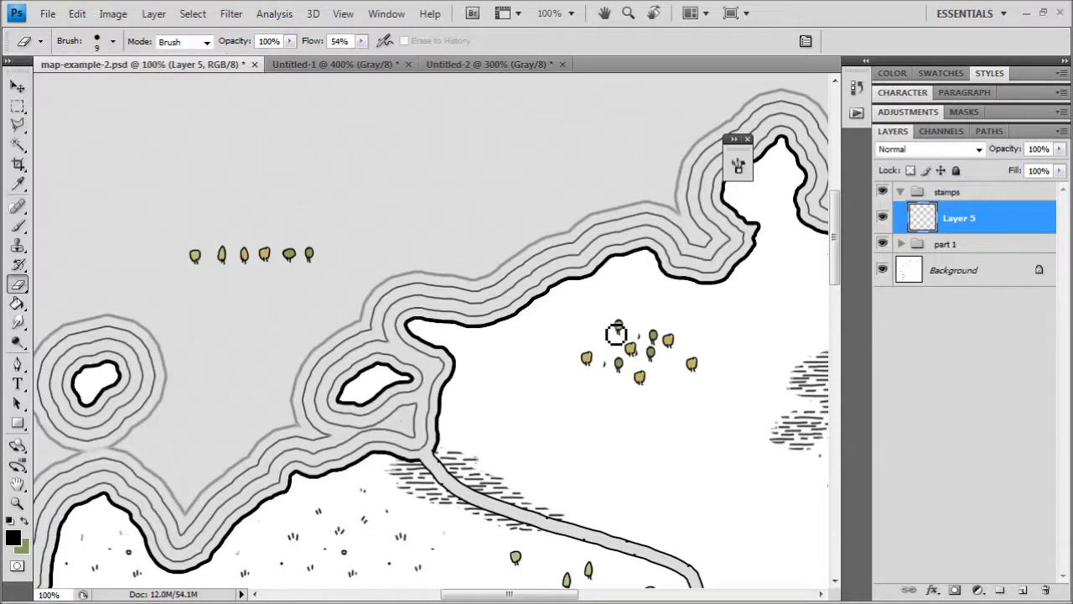
{"action": "left_click", "coordinate": [653, 338]}
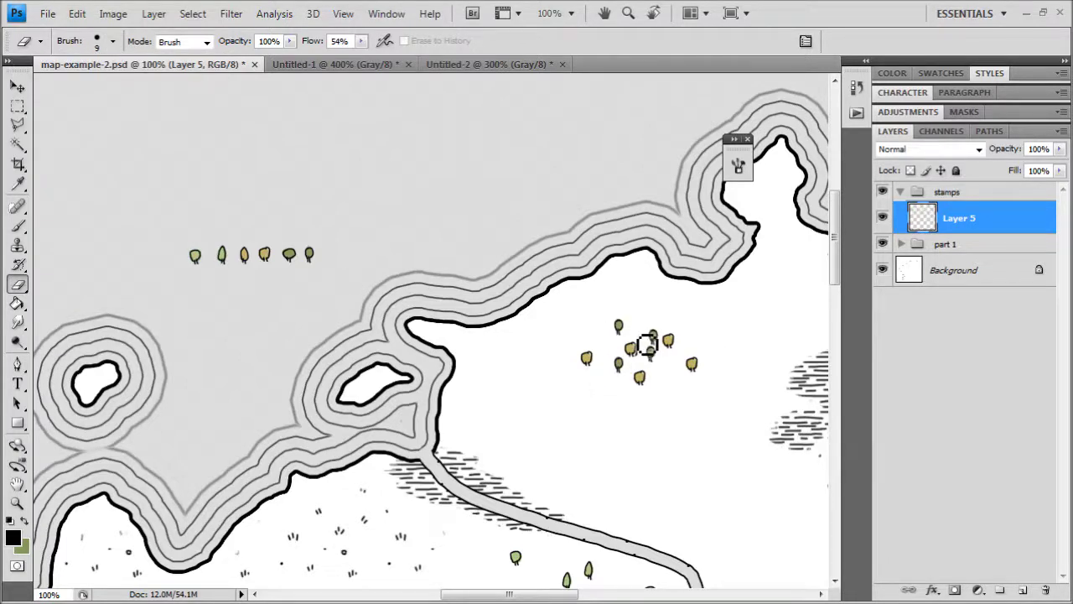
Step: Sample the wide dark green tree with the Clone Stamp tool and stamp four copies around the golden tree cluster
{"action": "left_click", "coordinate": [18, 244]}
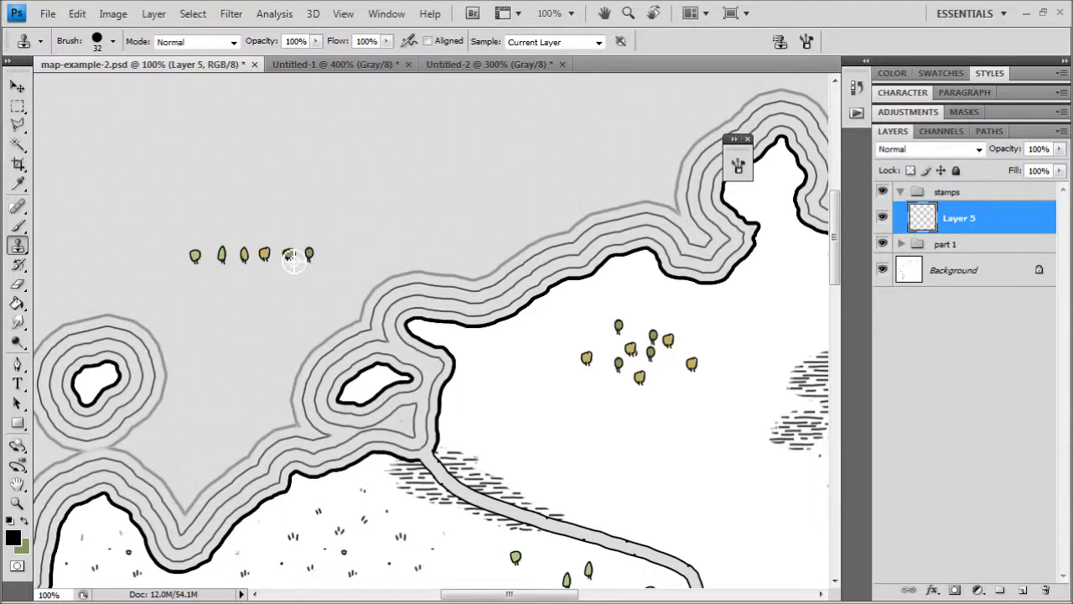
{"action": "left_click", "coordinate": [665, 370]}
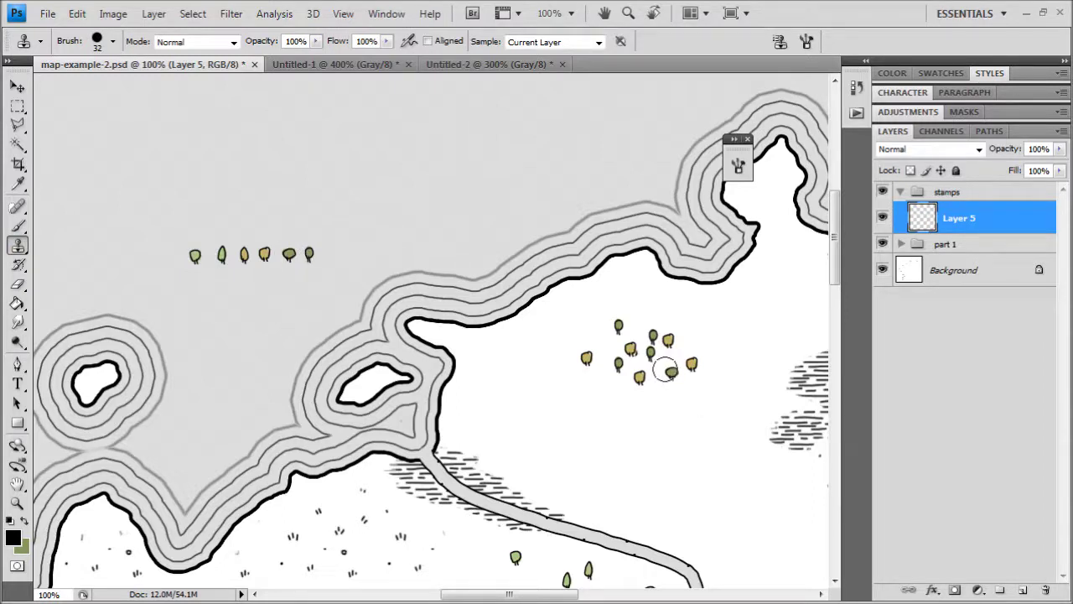
{"action": "left_click", "coordinate": [313, 254]}
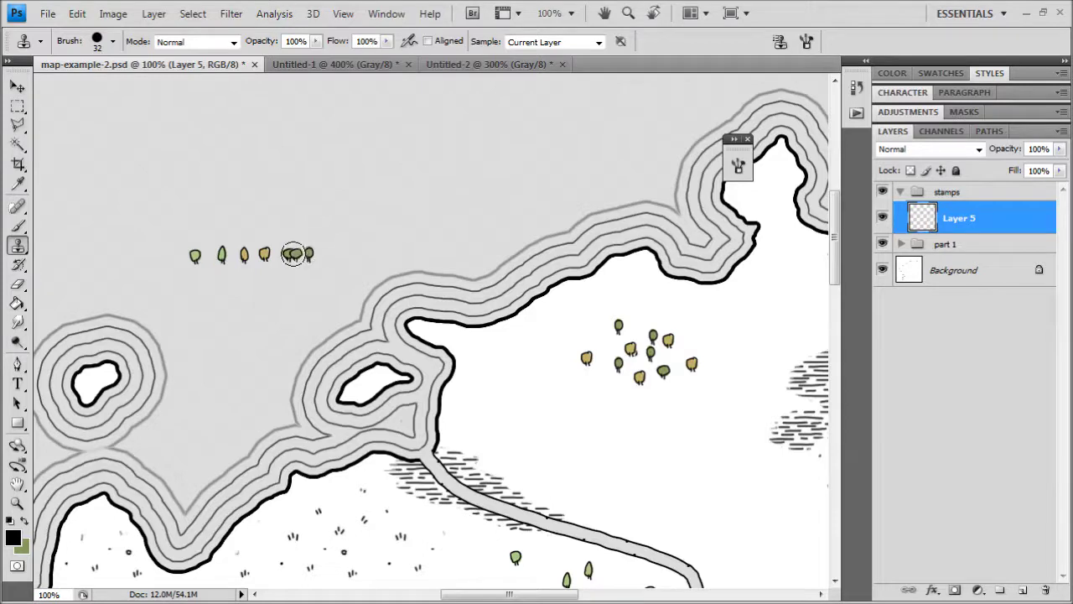
{"action": "left_click", "coordinate": [691, 344]}
{"action": "left_click", "coordinate": [592, 336]}
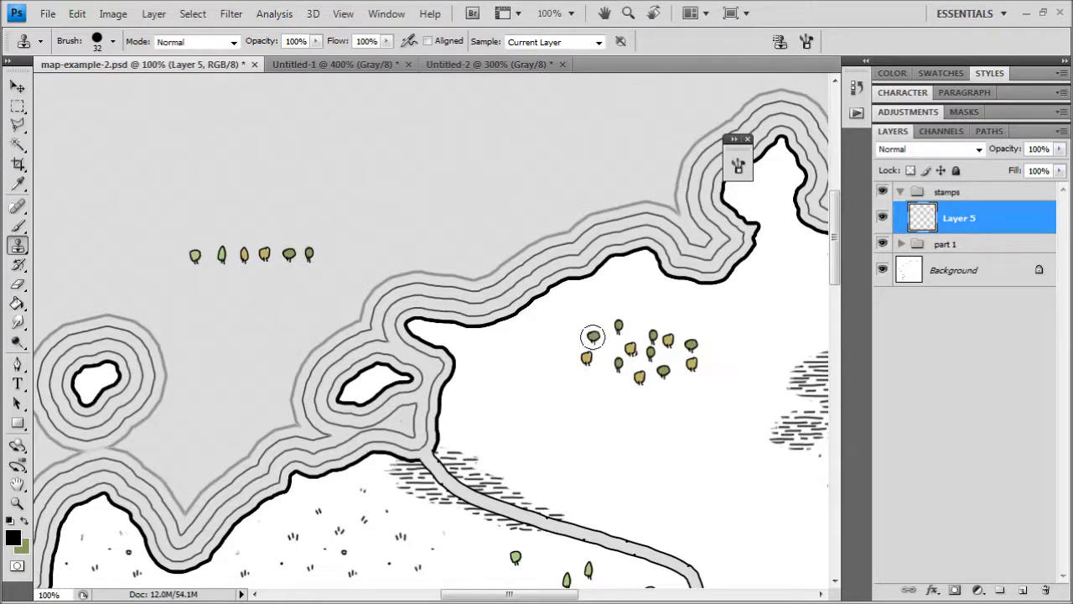
{"action": "left_click", "coordinate": [599, 338]}
{"action": "left_click", "coordinate": [634, 330]}
Step: Sample the light green pointed tree and stamp six copies throughout the tree cluster north of the river
{"action": "left_click", "coordinate": [222, 257], "text": "alt"}
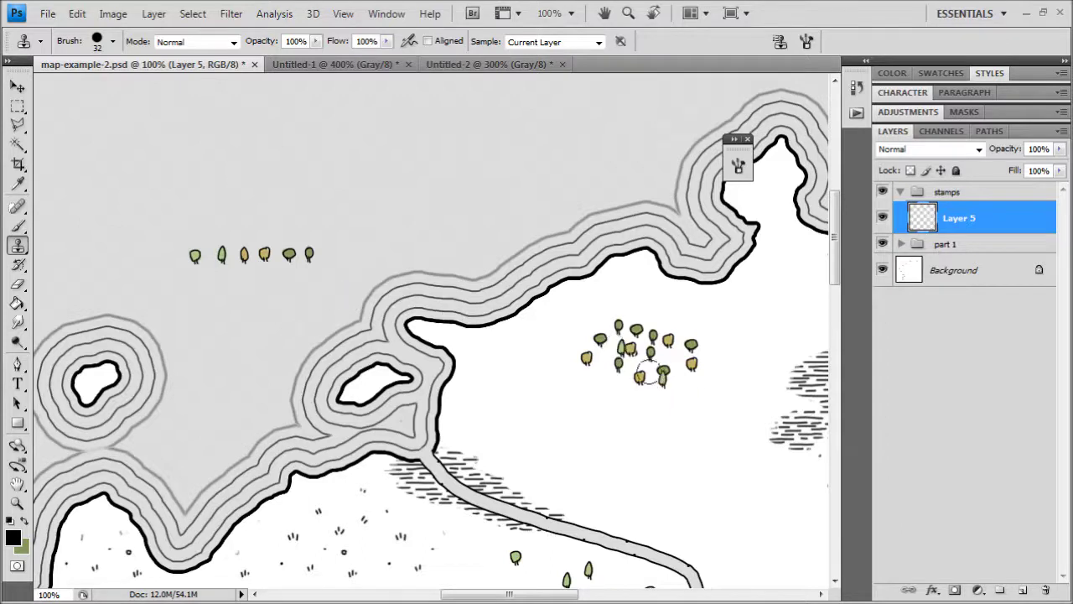
{"action": "left_click", "coordinate": [645, 361]}
{"action": "left_click", "coordinate": [650, 367]}
{"action": "left_click", "coordinate": [671, 352]}
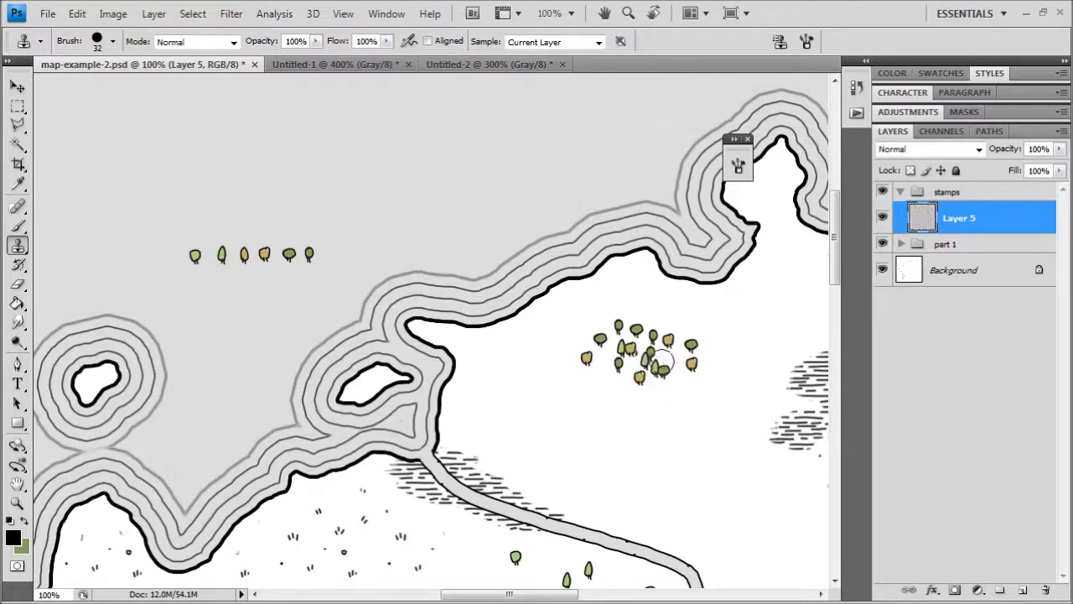
{"action": "left_click", "coordinate": [645, 342]}
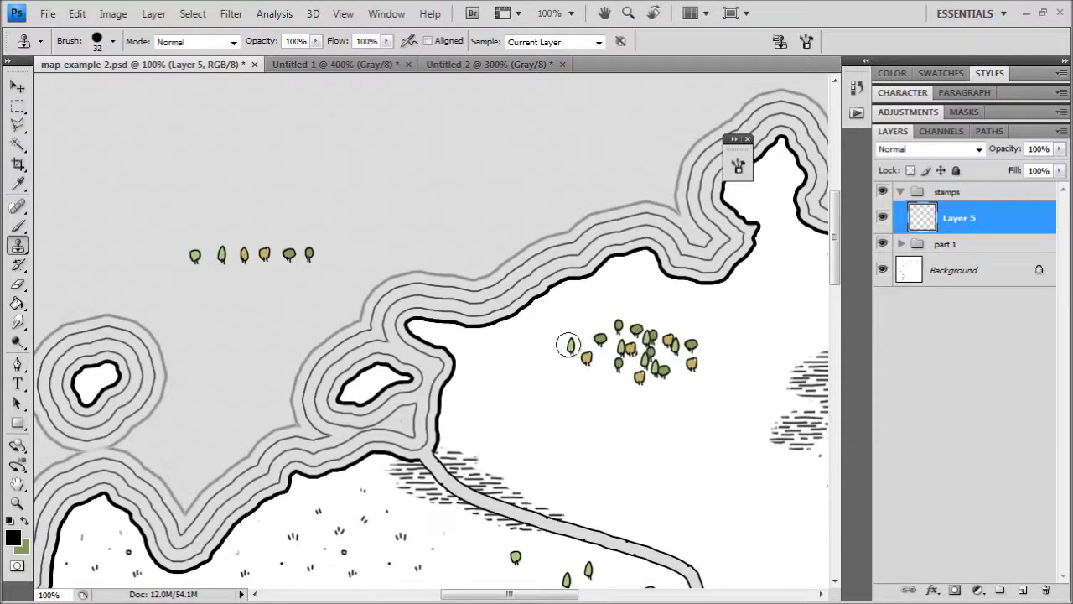
{"action": "left_click", "coordinate": [605, 328]}
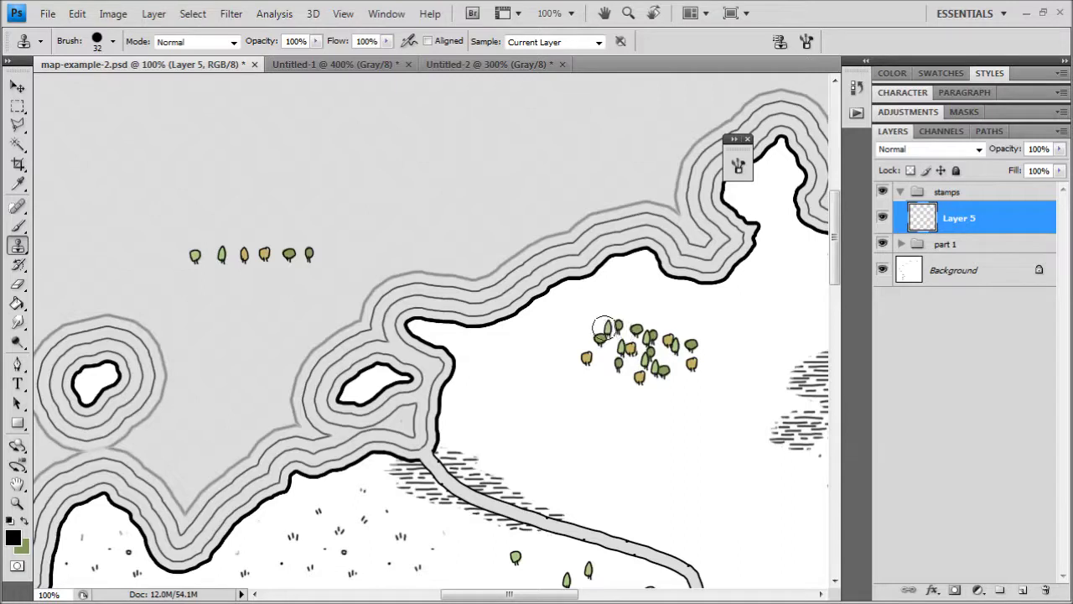
Step: Sample the light green round tree and stamp two copies in the western half of the cluster
{"action": "left_click", "coordinate": [198, 259], "text": "alt"}
{"action": "left_click", "coordinate": [622, 334]}
{"action": "left_click_drag", "start_coordinate": [624, 325], "coordinate": [605, 350]}
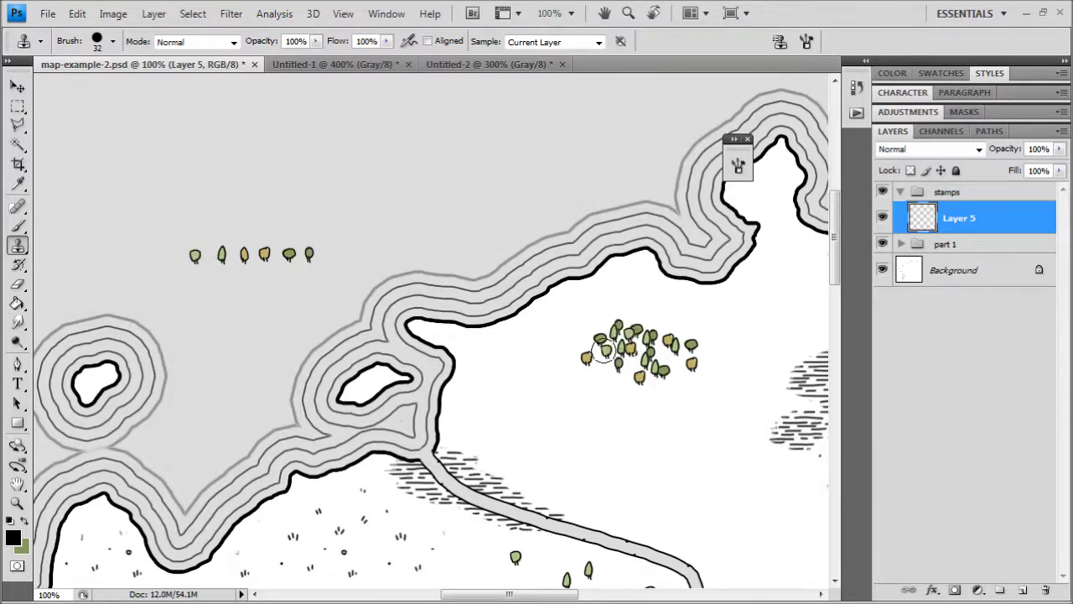
{"action": "left_click", "coordinate": [604, 350]}
Step: Sample the golden pointed tree, stamp four copies across the cluster, and erase the stray marks beside it
{"action": "left_click", "coordinate": [247, 257], "text": "alt"}
{"action": "left_click_drag", "start_coordinate": [630, 362], "coordinate": [711, 347]}
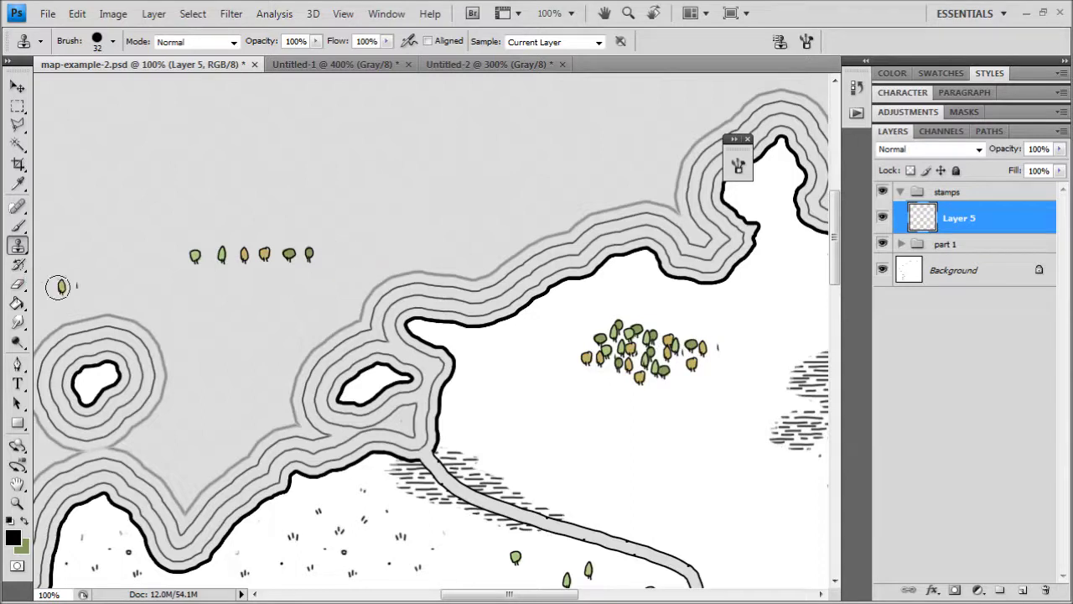
{"action": "left_click", "coordinate": [17, 283]}
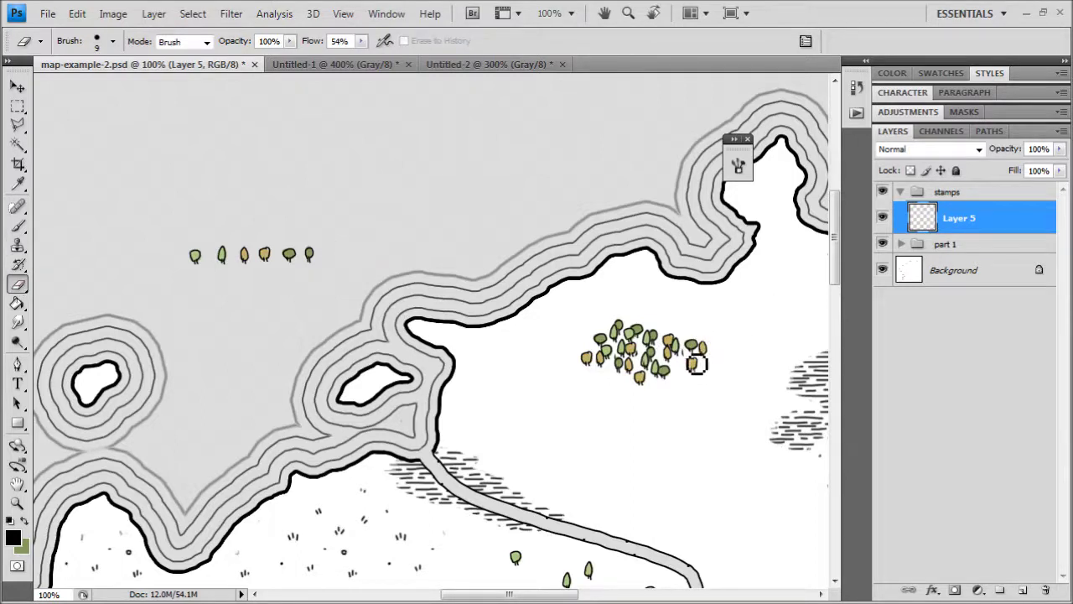
{"action": "left_click", "coordinate": [692, 362]}
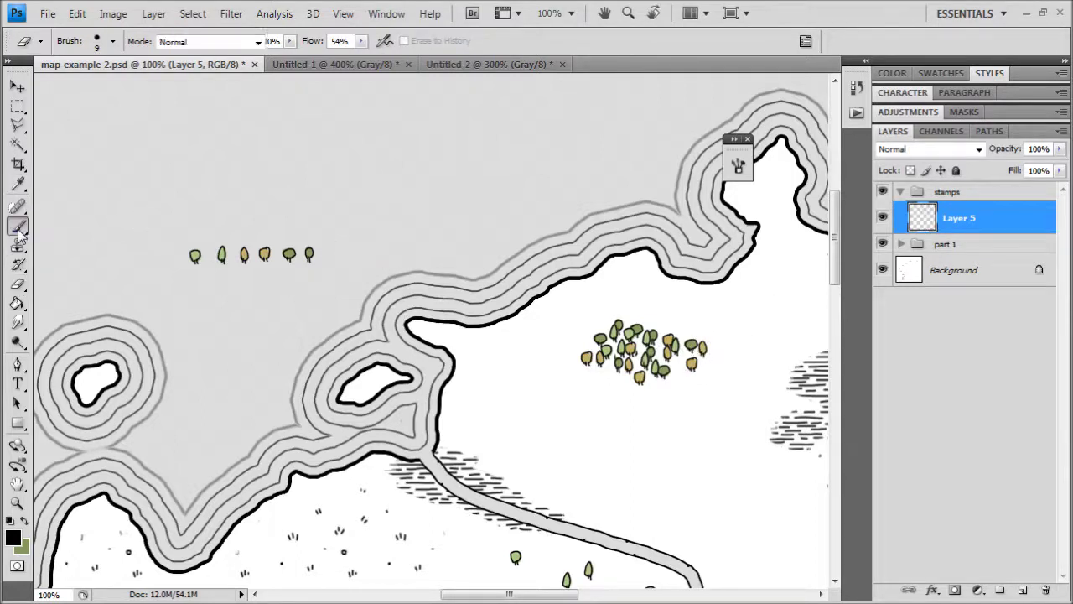
Step: Add more light green round trees to the cluster, then clone the whole cluster above the river fork with Aligned enabled
{"action": "left_click", "coordinate": [17, 245]}
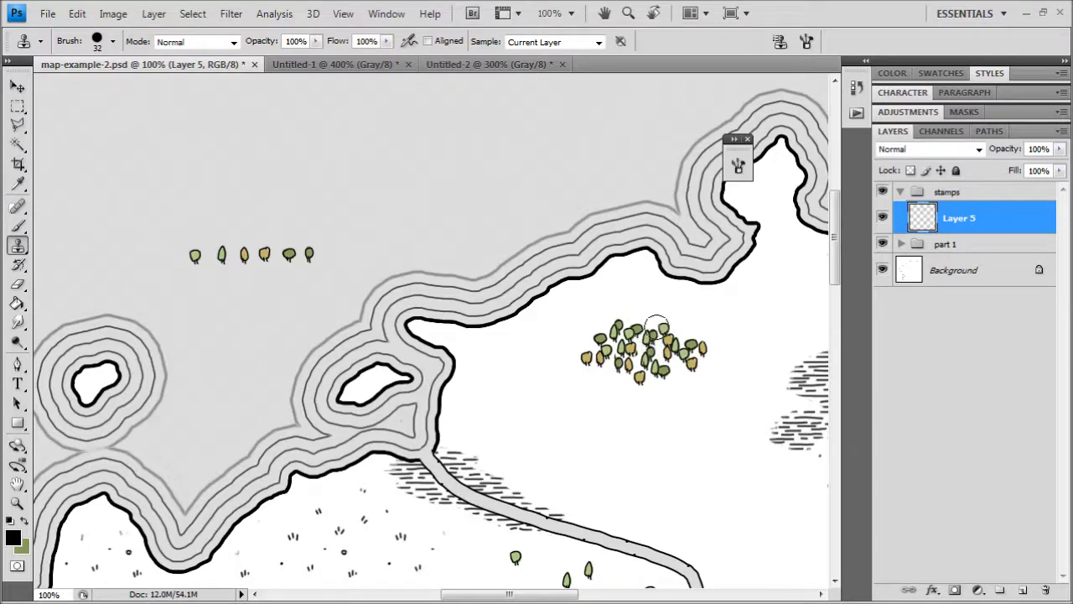
{"action": "mouse_move", "coordinate": [646, 405]}
{"action": "left_mouse_down"}
{"action": "mouse_move", "coordinate": [431, 259]}
{"action": "mouse_move", "coordinate": [404, 275]}
{"action": "left_mouse_up"}
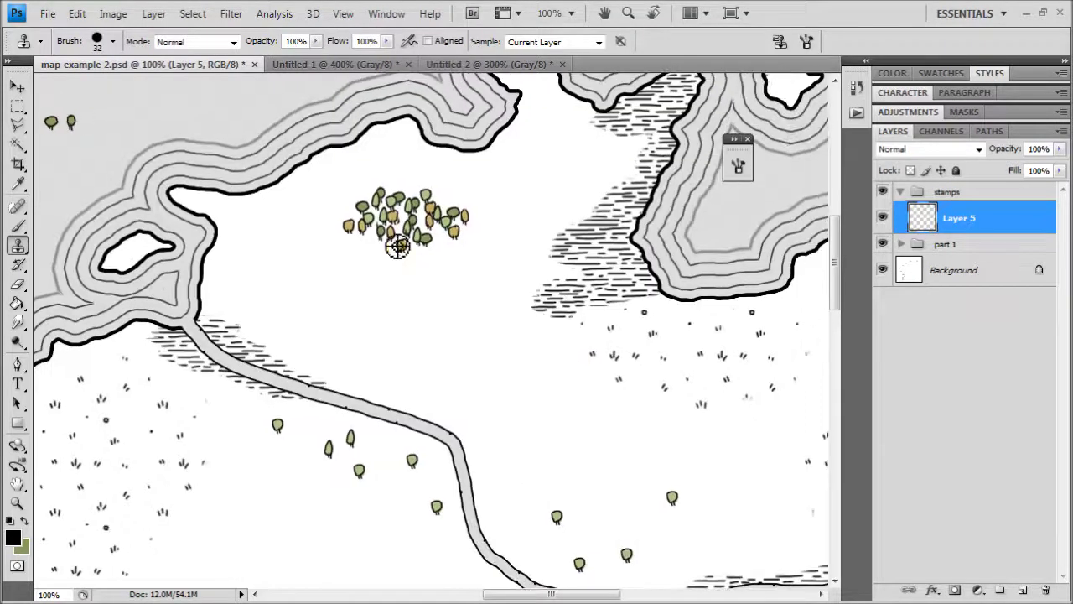
{"action": "left_click", "coordinate": [428, 41]}
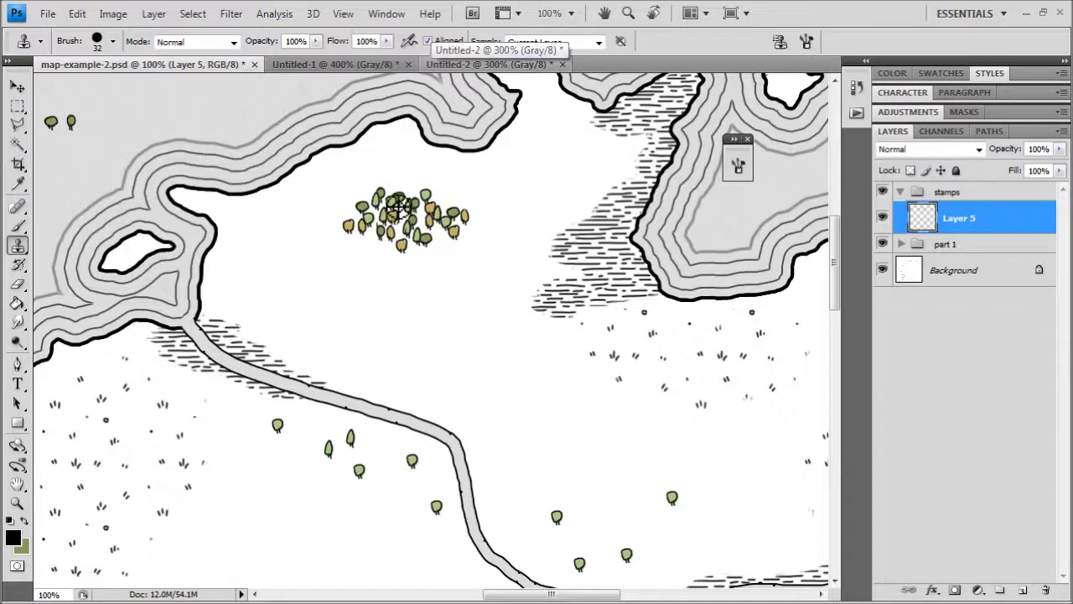
{"action": "mouse_move", "coordinate": [635, 438]}
{"action": "left_mouse_down"}
{"action": "mouse_move", "coordinate": [498, 188]}
{"action": "mouse_move", "coordinate": [529, 319]}
{"action": "mouse_move", "coordinate": [553, 329]}
{"action": "mouse_move", "coordinate": [496, 337]}
{"action": "mouse_move", "coordinate": [586, 320]}
{"action": "left_mouse_up"}
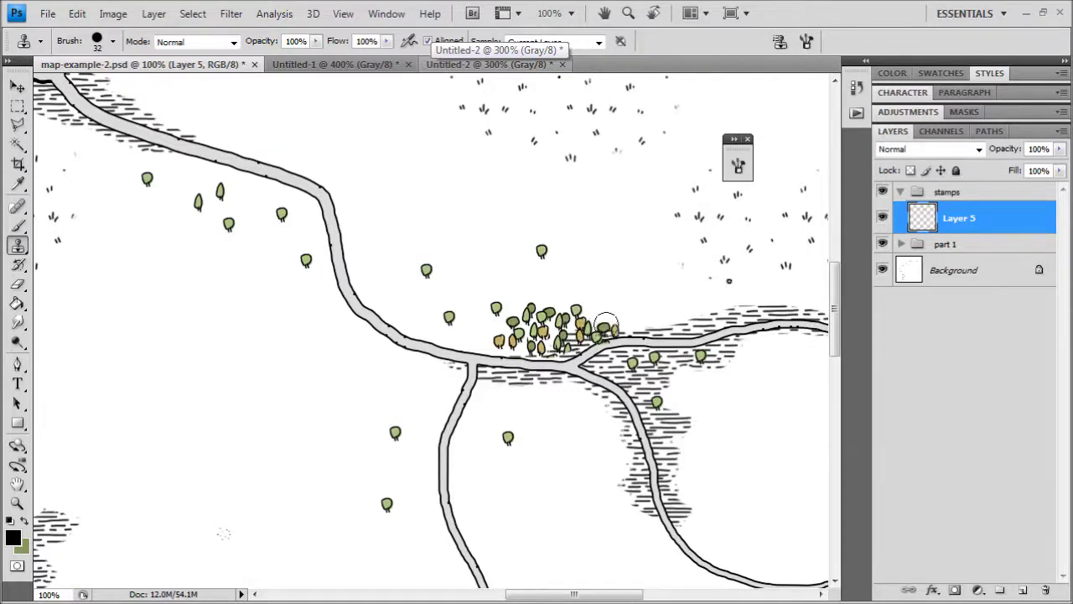
{"action": "left_click_drag", "start_coordinate": [489, 216], "coordinate": [511, 325]}
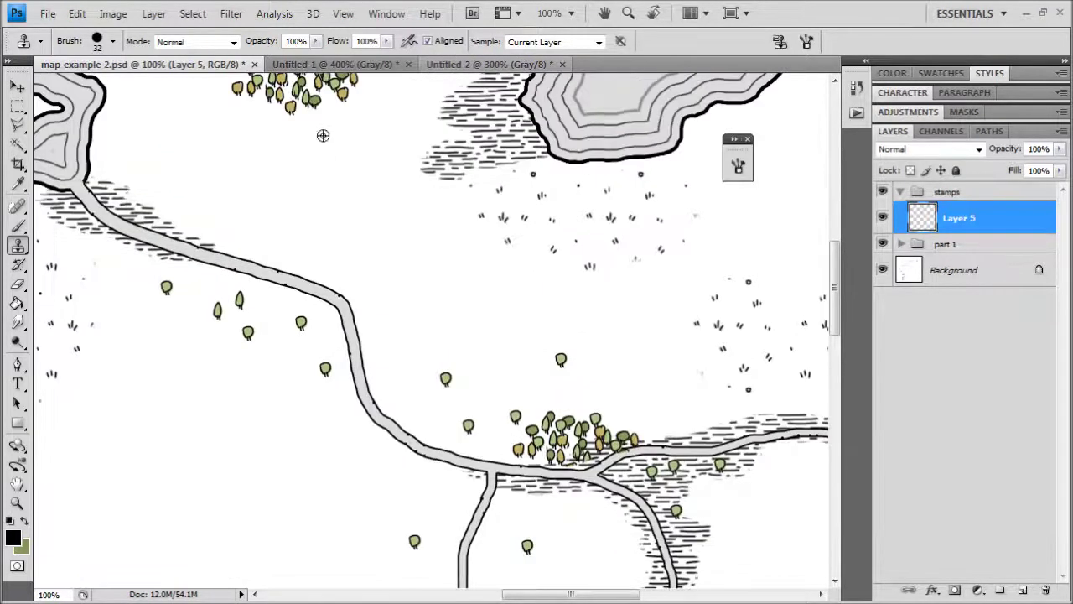
{"action": "left_click", "coordinate": [295, 93], "text": "alt"}
{"action": "mouse_move", "coordinate": [663, 405]}
{"action": "left_mouse_down"}
{"action": "mouse_move", "coordinate": [483, 302]}
{"action": "mouse_move", "coordinate": [455, 302]}
{"action": "left_mouse_up"}
{"action": "left_click", "coordinate": [433, 309]}
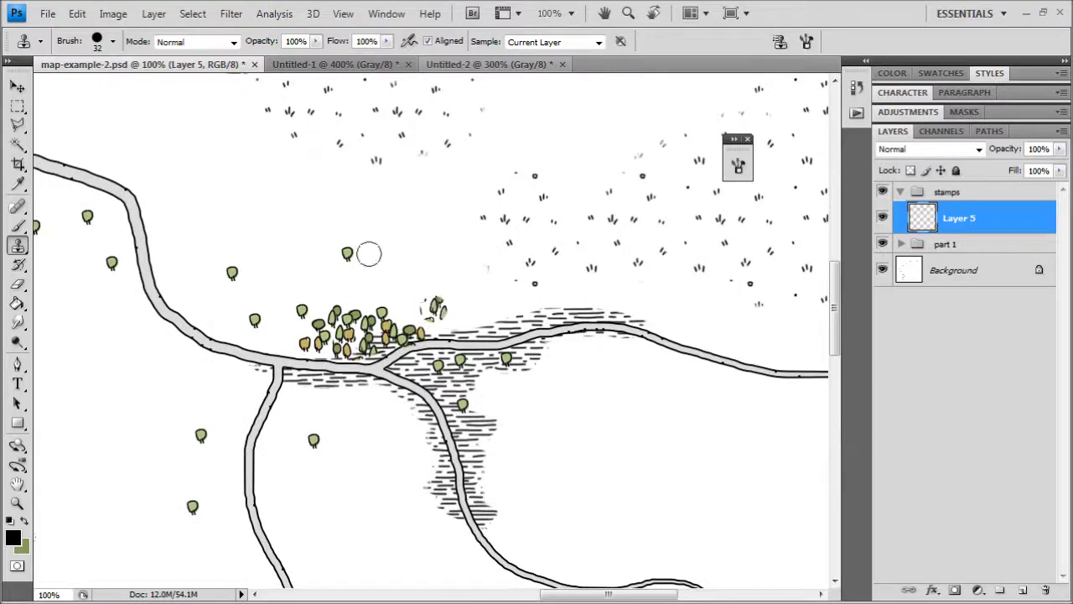
{"action": "key", "text": "ctrl+z"}
Step: Clone the original tree cluster again just northeast of its copy, extending the forest along the eastern river branch
{"action": "left_click_drag", "start_coordinate": [205, 113], "coordinate": [368, 283]}
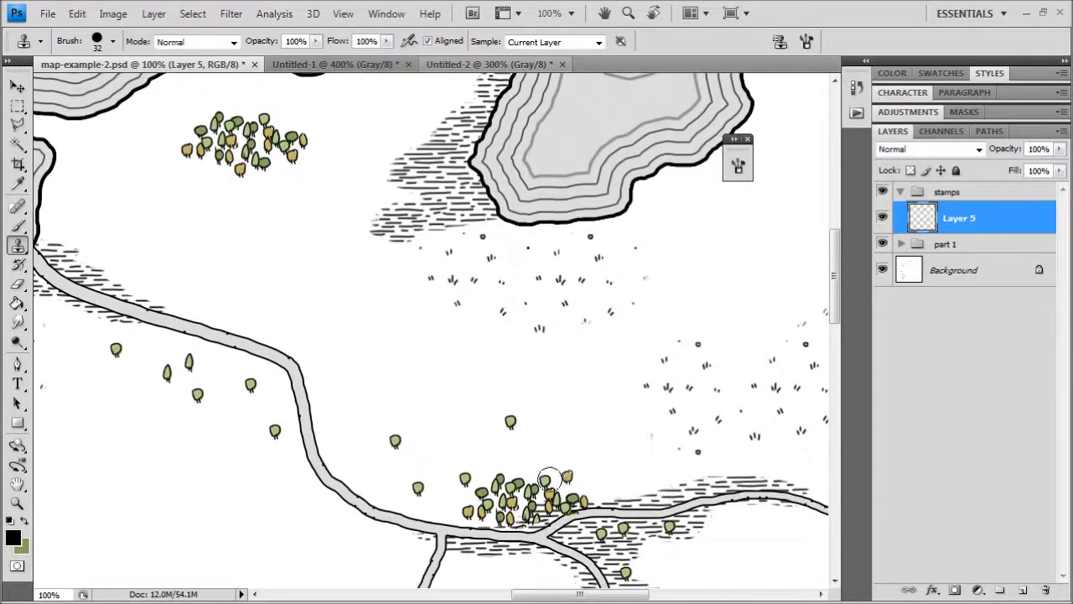
{"action": "mouse_move", "coordinate": [557, 482]}
{"action": "left_mouse_down"}
{"action": "mouse_move", "coordinate": [608, 489]}
{"action": "mouse_move", "coordinate": [623, 472]}
{"action": "mouse_move", "coordinate": [589, 479]}
{"action": "mouse_move", "coordinate": [644, 452]}
{"action": "mouse_move", "coordinate": [596, 448]}
{"action": "mouse_move", "coordinate": [576, 458]}
{"action": "mouse_move", "coordinate": [666, 456]}
{"action": "mouse_move", "coordinate": [667, 490]}
{"action": "mouse_move", "coordinate": [649, 430]}
{"action": "mouse_move", "coordinate": [604, 359]}
{"action": "mouse_move", "coordinate": [490, 262]}
{"action": "mouse_move", "coordinate": [597, 405]}
{"action": "mouse_move", "coordinate": [571, 422]}
{"action": "mouse_move", "coordinate": [581, 406]}
{"action": "mouse_move", "coordinate": [512, 270]}
{"action": "mouse_move", "coordinate": [599, 278]}
{"action": "mouse_move", "coordinate": [621, 391]}
{"action": "left_mouse_up"}
{"action": "key", "text": "ctrl+minus"}
{"action": "key", "text": "ctrl+minus"}
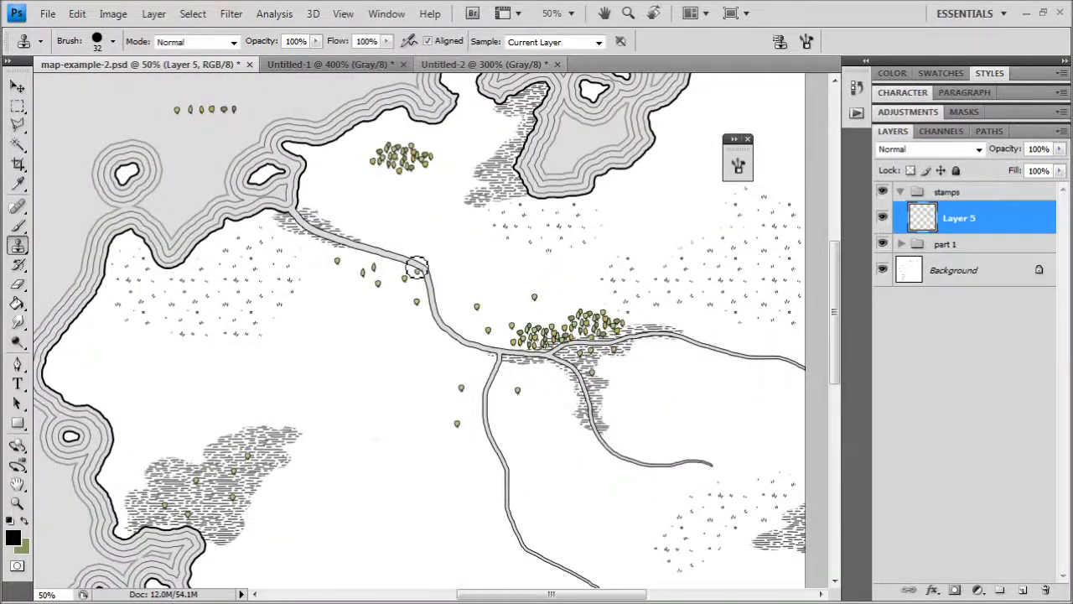
Step: Turn off Aligned and clone one golden round tree onto the empty land southwest of the original cluster
{"action": "key", "text": "ctrl+plus"}
{"action": "left_click_drag", "start_coordinate": [355, 192], "coordinate": [410, 352]}
{"action": "key", "text": "ctrl+plus"}
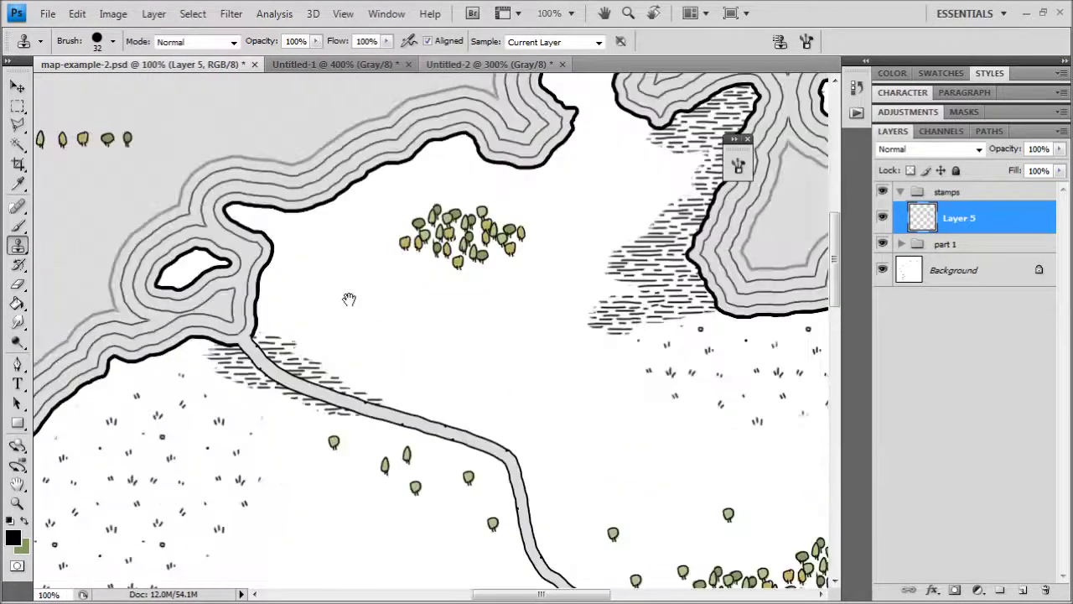
{"action": "left_click_drag", "start_coordinate": [349, 299], "coordinate": [387, 296]}
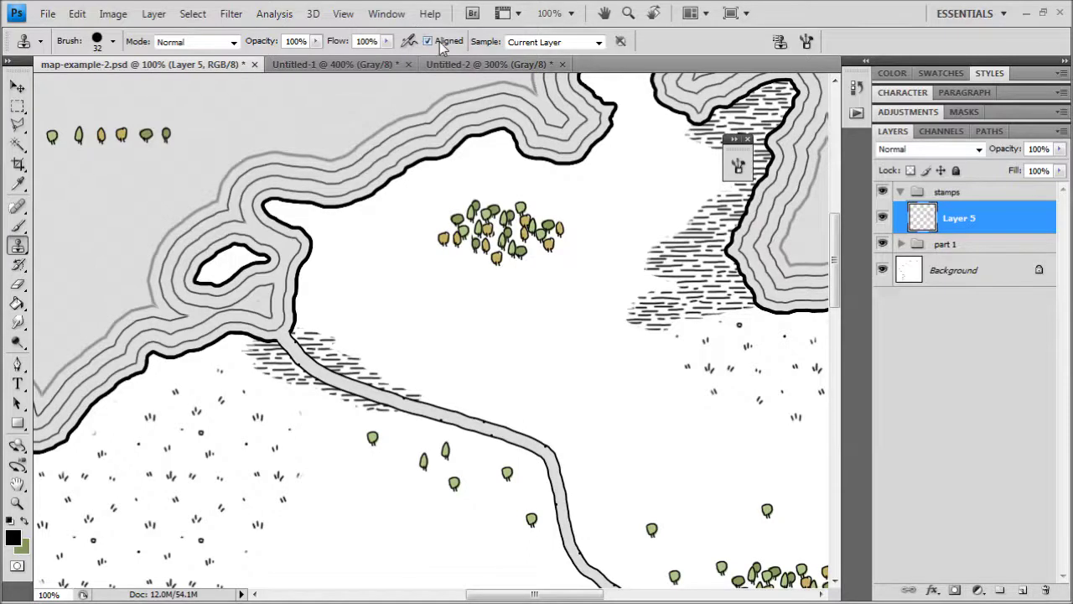
{"action": "left_click", "coordinate": [438, 43]}
{"action": "left_click_drag", "start_coordinate": [313, 185], "coordinate": [362, 193]}
{"action": "left_click", "coordinate": [172, 141], "text": "alt"}
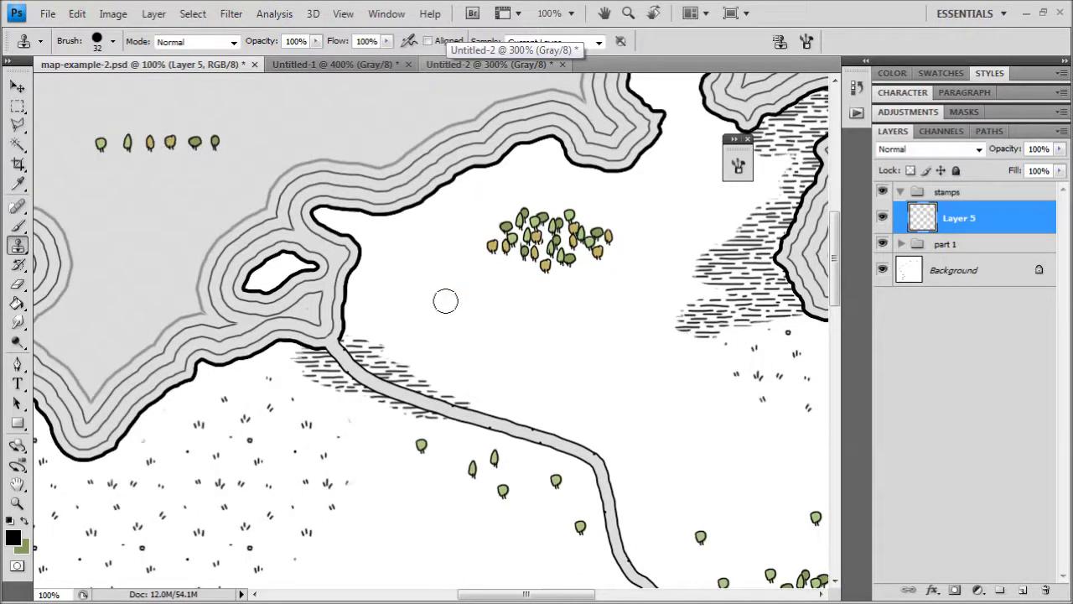
Step: Clone a wide dark green, a small dark green oval and a light green pointed tree beside the lone golden tree
{"action": "left_click", "coordinate": [194, 144], "text": "alt"}
{"action": "left_click", "coordinate": [460, 301]}
{"action": "left_click", "coordinate": [215, 142], "text": "alt"}
{"action": "left_click", "coordinate": [460, 308]}
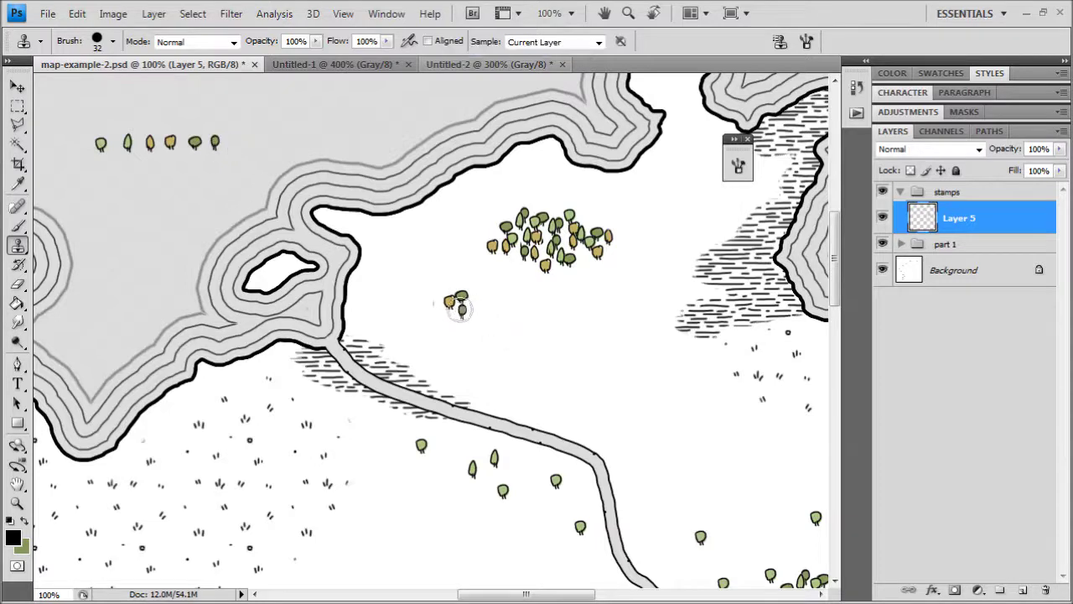
{"action": "left_click", "coordinate": [132, 149], "text": "alt"}
{"action": "left_click", "coordinate": [459, 301]}
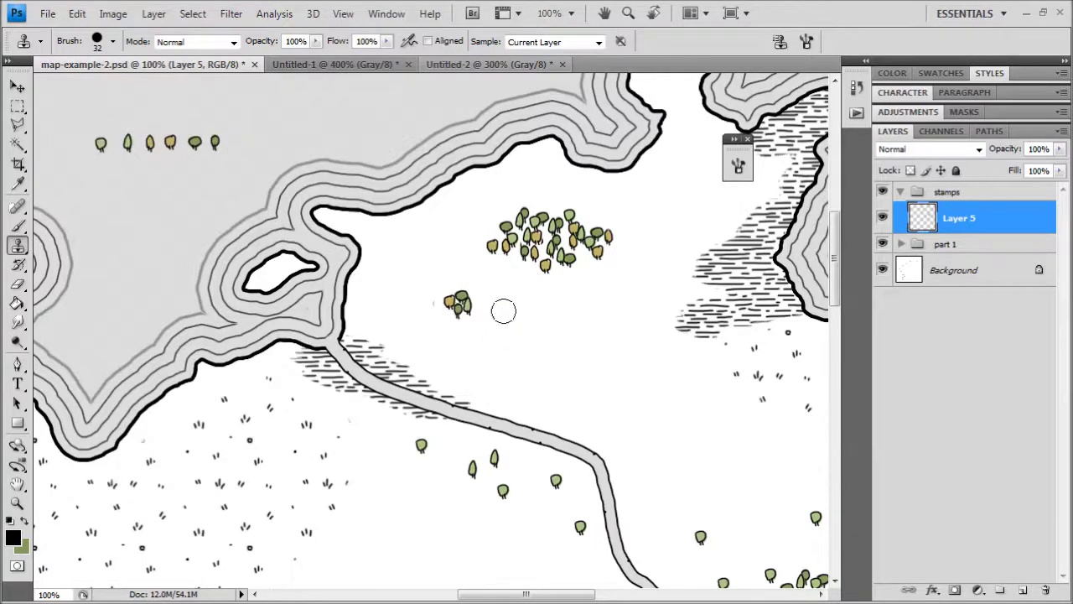
Step: Complete the small mixed group with one light green round tree and one golden pointed tree
{"action": "left_click", "coordinate": [172, 148], "text": "alt"}
{"action": "left_click", "coordinate": [455, 307]}
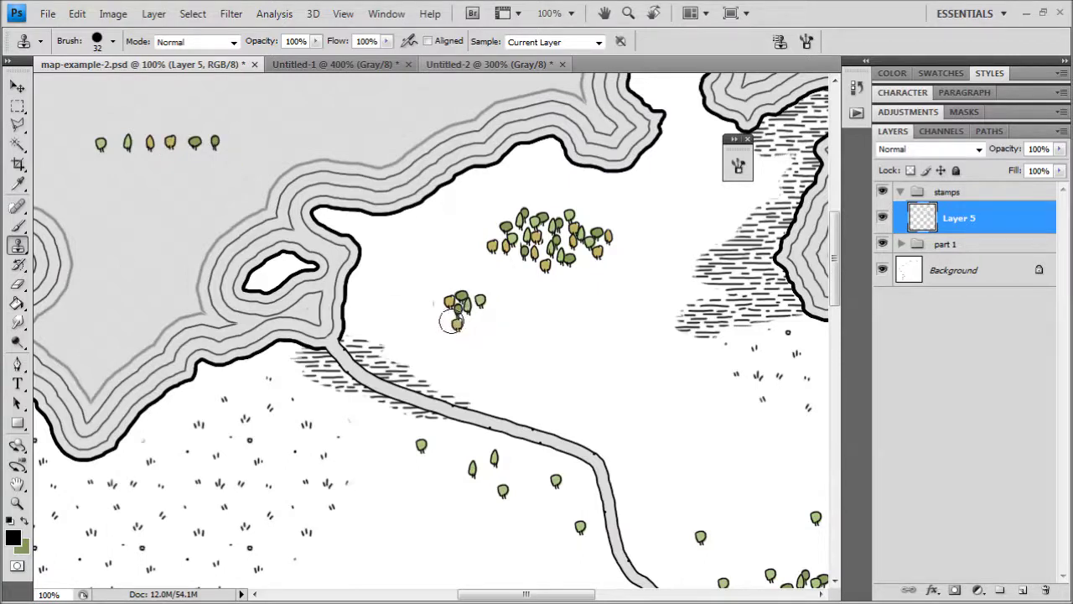
{"action": "left_click", "coordinate": [158, 153], "text": "alt"}
{"action": "left_click", "coordinate": [474, 321]}
Step: Turn on Aligned and clone the small mixed tree group beside the river bend, among the single round trees
{"action": "left_click", "coordinate": [427, 41]}
{"action": "left_click_drag", "start_coordinate": [526, 435], "coordinate": [407, 229]}
{"action": "left_click", "coordinate": [456, 279]}
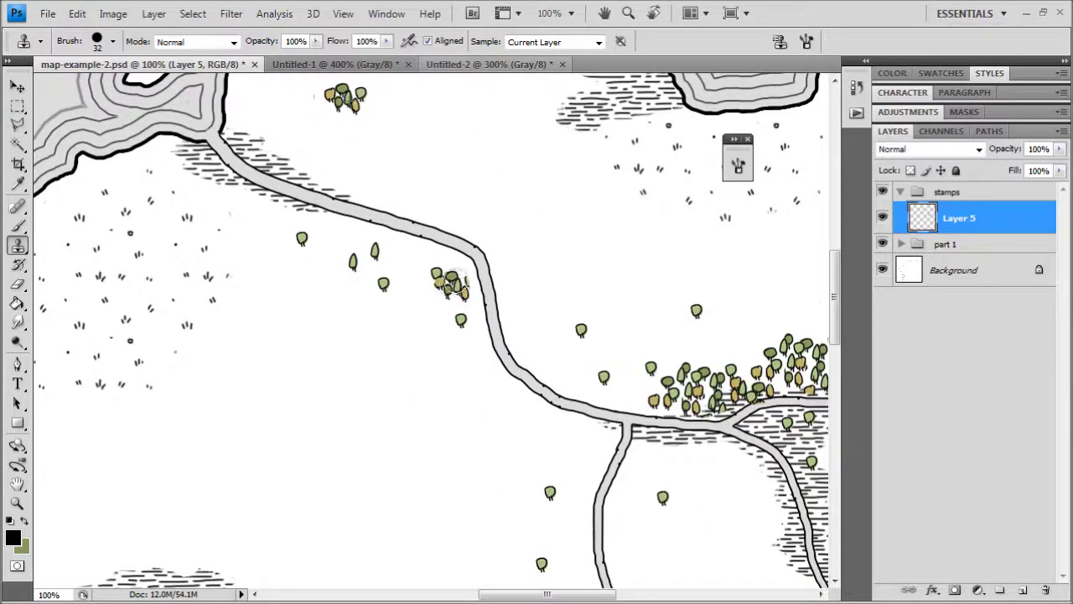
Step: Clone the small mixed group onto two more spots among the scattered trees south of the upper river
{"action": "left_click_drag", "start_coordinate": [465, 279], "coordinate": [494, 354]}
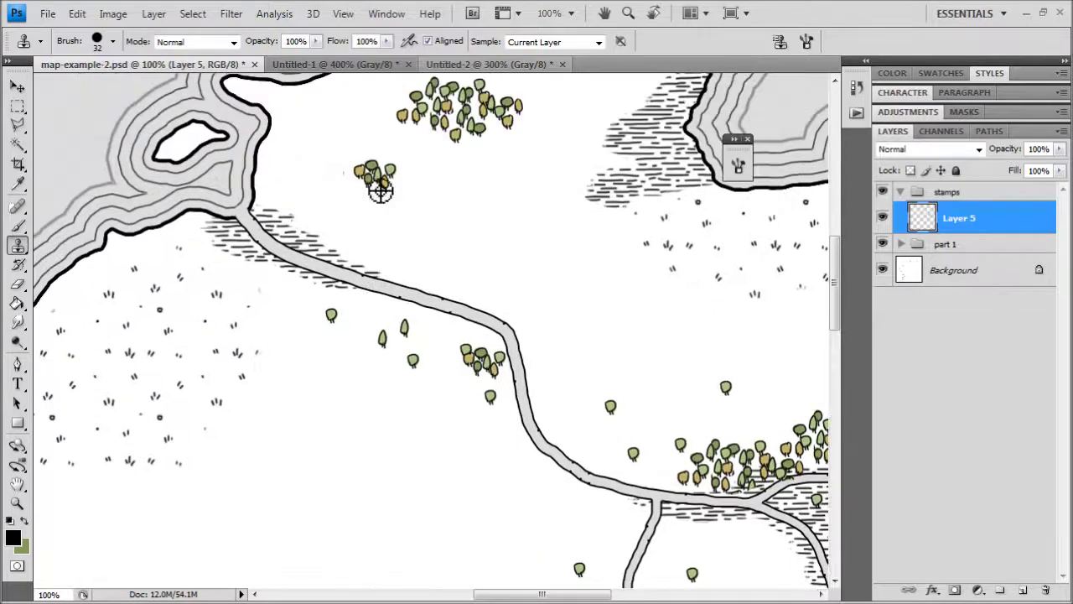
{"action": "left_click", "coordinate": [361, 311]}
{"action": "left_click_drag", "start_coordinate": [359, 307], "coordinate": [348, 310]}
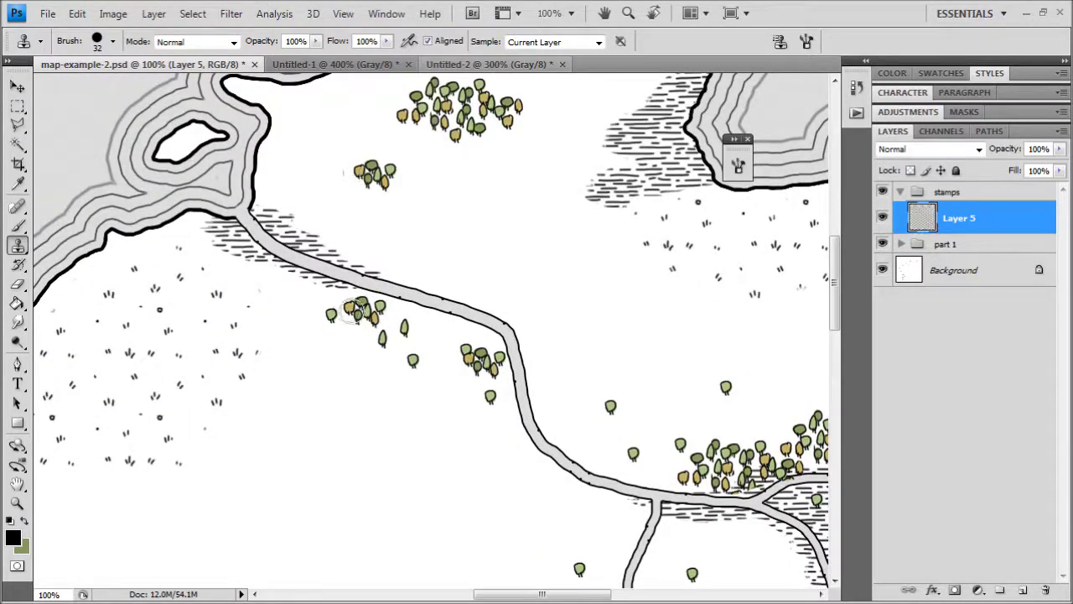
{"action": "left_click", "coordinate": [385, 173], "text": "alt"}
{"action": "mouse_move", "coordinate": [424, 342]}
{"action": "left_mouse_down"}
{"action": "mouse_move", "coordinate": [413, 339]}
{"action": "mouse_move", "coordinate": [422, 341]}
{"action": "left_mouse_up"}
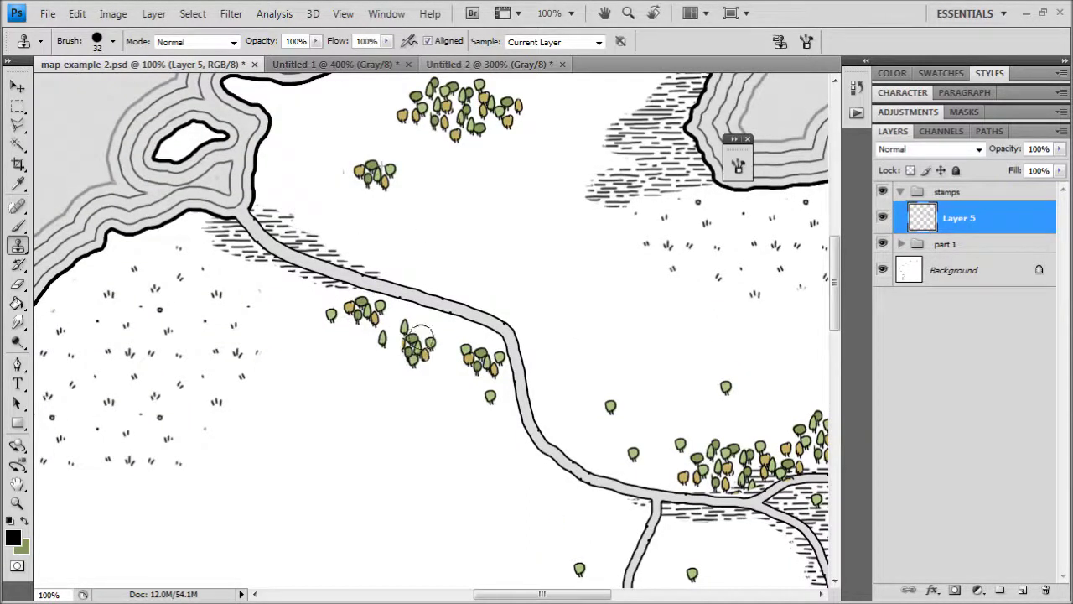
Step: Sample the small mixed tree group and clone it onto the northern part of the large southeastern hatched area
{"action": "left_click", "coordinate": [374, 172], "text": "alt"}
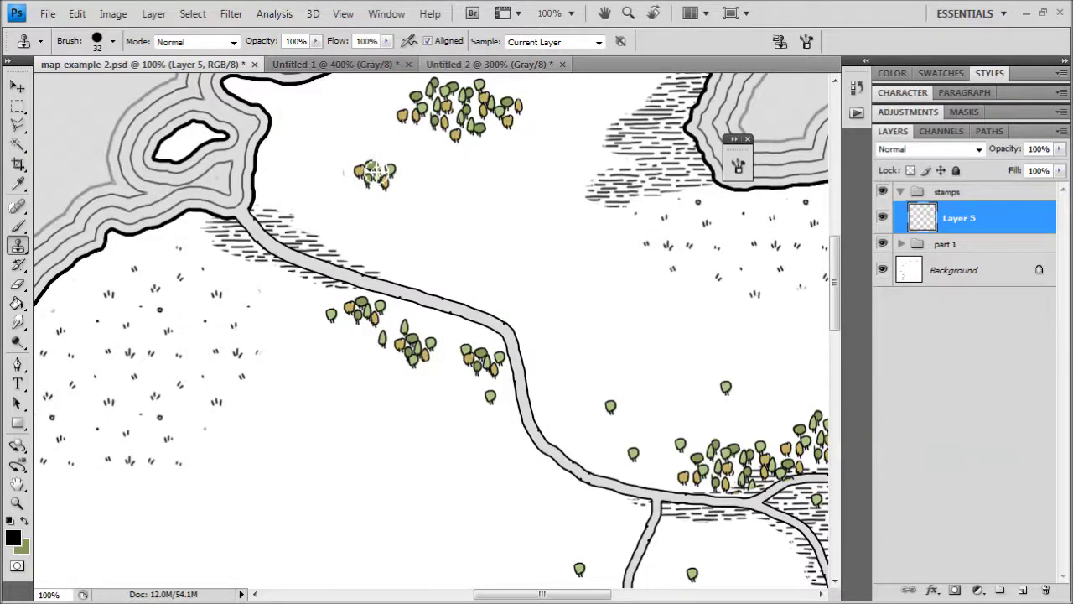
{"action": "mouse_move", "coordinate": [688, 571]}
{"action": "left_mouse_down"}
{"action": "mouse_move", "coordinate": [496, 369]}
{"action": "mouse_move", "coordinate": [385, 310]}
{"action": "left_mouse_up"}
{"action": "mouse_move", "coordinate": [810, 397]}
{"action": "left_mouse_down"}
{"action": "mouse_move", "coordinate": [539, 381]}
{"action": "mouse_move", "coordinate": [581, 199]}
{"action": "left_mouse_up"}
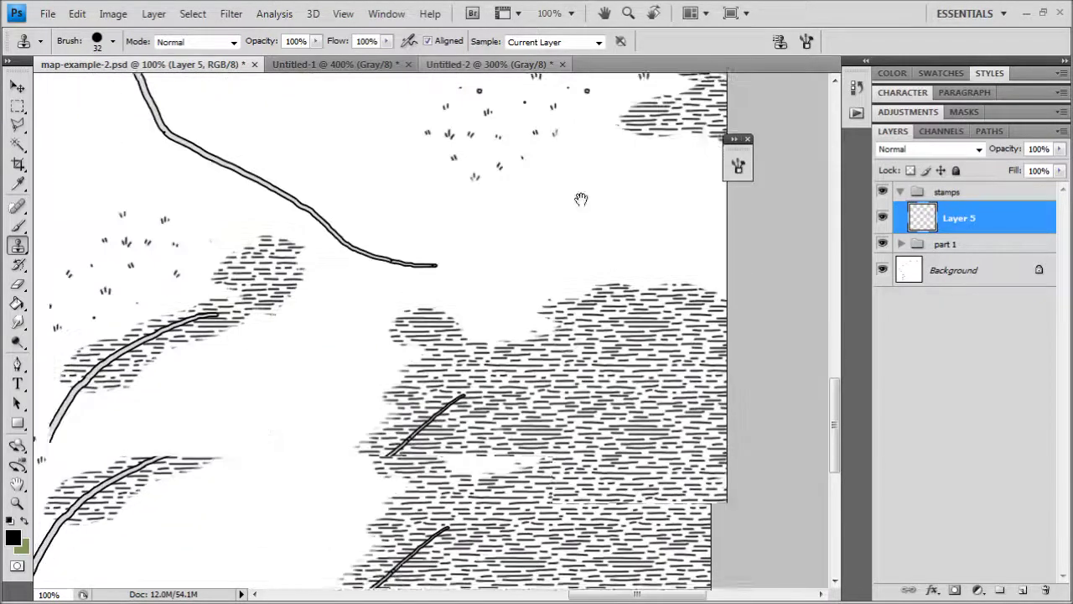
{"action": "left_click_drag", "start_coordinate": [581, 338], "coordinate": [604, 345]}
Step: Sample the large forest at the river fork and clone it across the southeastern hatched area up to the map edge
{"action": "key", "text": "ctrl+minus"}
{"action": "key", "text": "ctrl+minus"}
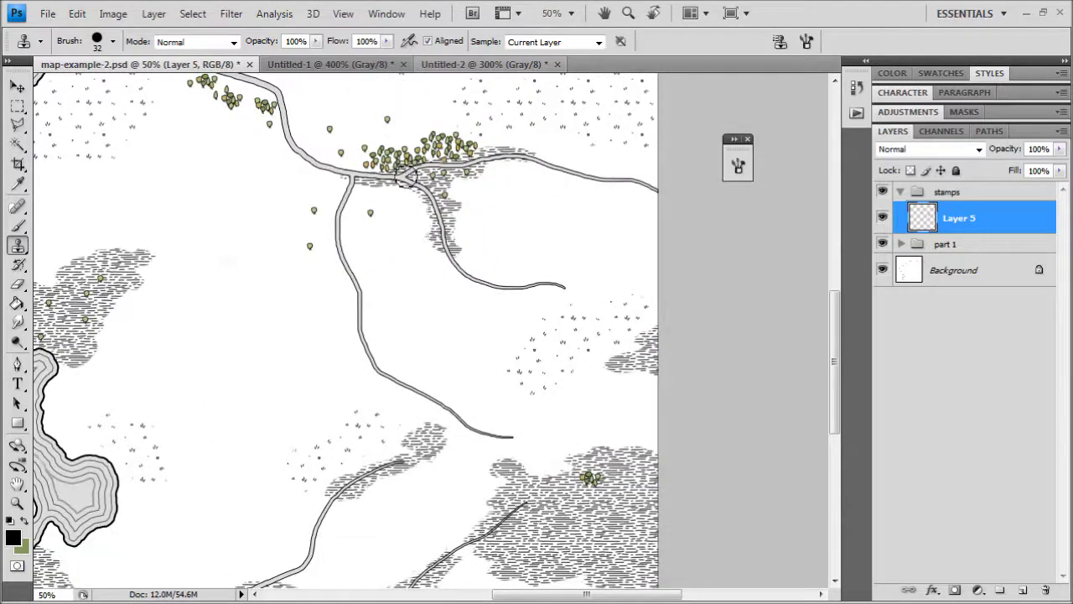
{"action": "key", "text": "ctrl+minus"}
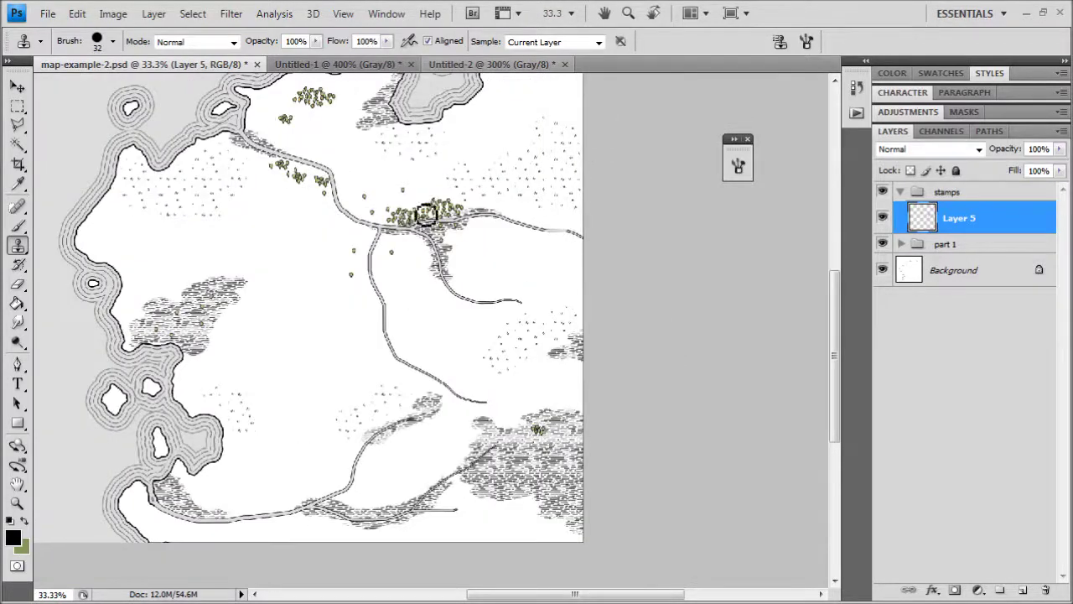
{"action": "left_click", "coordinate": [421, 243], "text": "alt"}
{"action": "mouse_move", "coordinate": [542, 455]}
{"action": "left_mouse_down"}
{"action": "mouse_move", "coordinate": [587, 447]}
{"action": "mouse_move", "coordinate": [527, 448]}
{"action": "mouse_move", "coordinate": [577, 458]}
{"action": "mouse_move", "coordinate": [563, 445]}
{"action": "mouse_move", "coordinate": [592, 453]}
{"action": "mouse_move", "coordinate": [597, 443]}
{"action": "mouse_move", "coordinate": [587, 432]}
{"action": "mouse_move", "coordinate": [547, 453]}
{"action": "mouse_move", "coordinate": [519, 463]}
{"action": "left_mouse_up"}
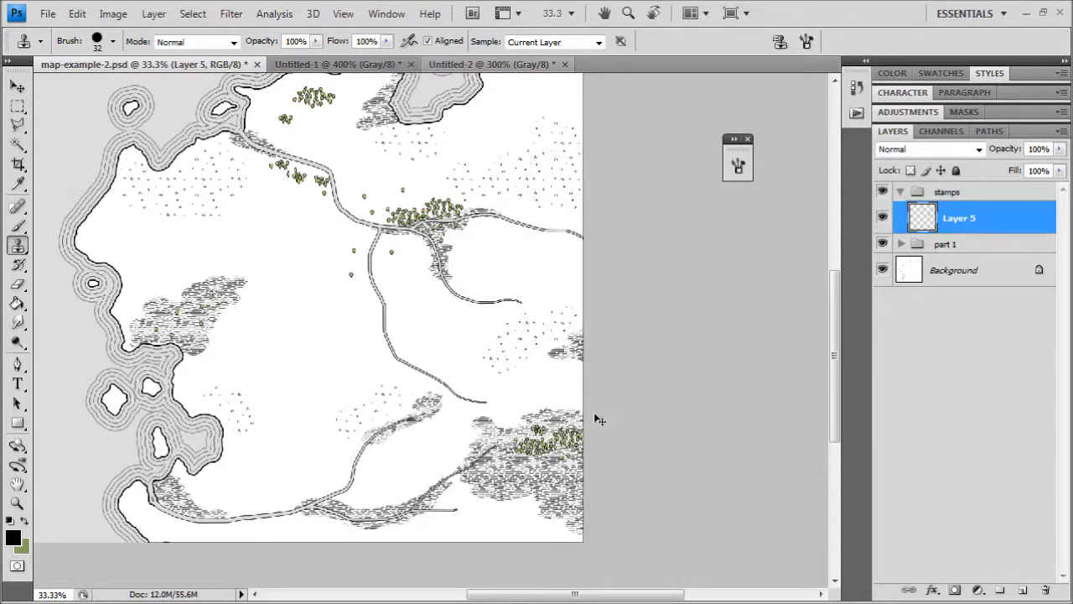
Step: Inspect the cloned trees in the southeastern hatched area and around the upper river fork
{"action": "key", "text": "ctrl+plus"}
{"action": "left_click_drag", "start_coordinate": [592, 420], "coordinate": [477, 284]}
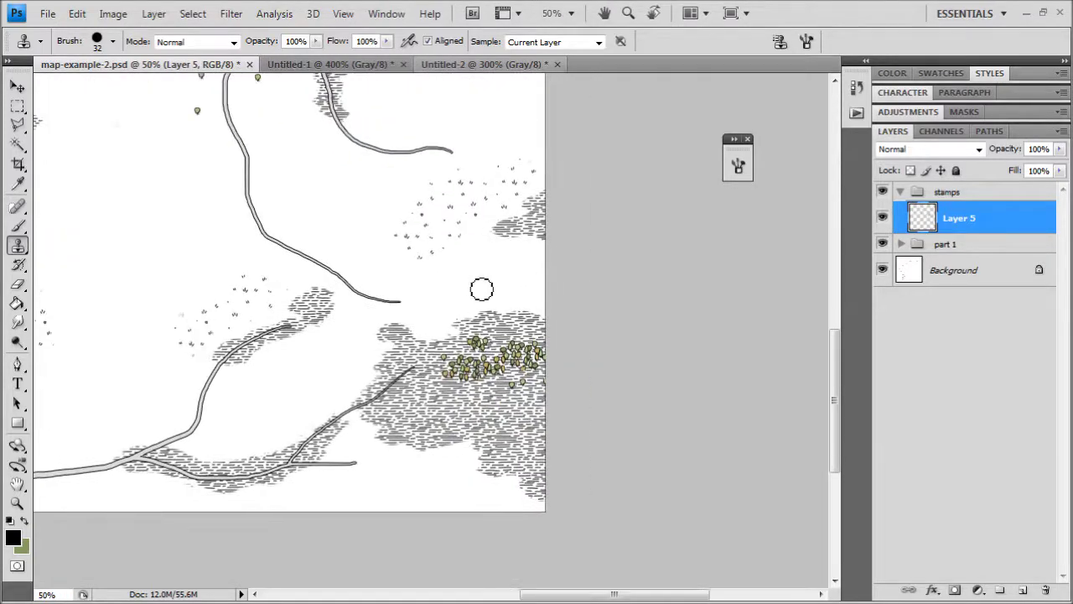
{"action": "left_click_drag", "start_coordinate": [323, 274], "coordinate": [403, 397]}
{"action": "left_click_drag", "start_coordinate": [331, 217], "coordinate": [406, 383]}
{"action": "key", "text": "ctrl+plus"}
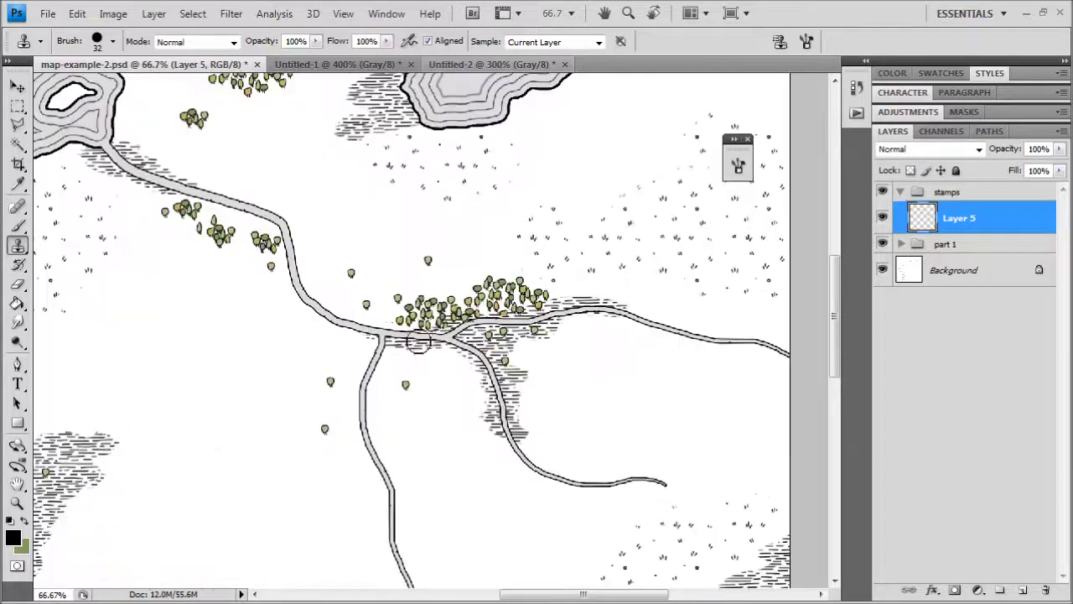
{"action": "left_click_drag", "start_coordinate": [368, 298], "coordinate": [451, 328]}
{"action": "scroll", "coordinate": [378, 302], "scroll_direction": "up", "scroll_amount": 1}
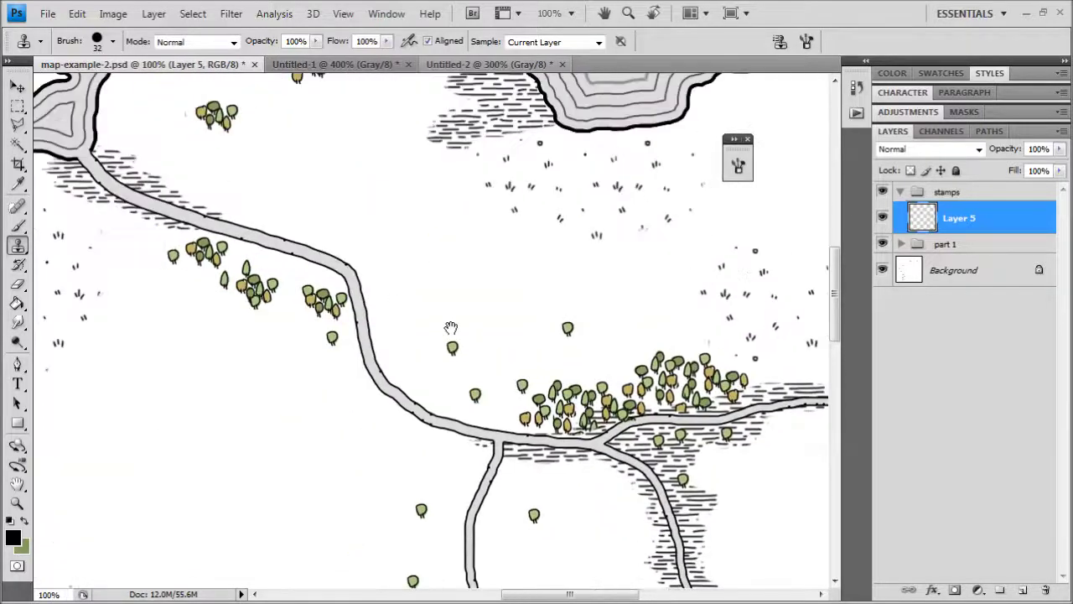
{"action": "left_click_drag", "start_coordinate": [199, 137], "coordinate": [462, 411]}
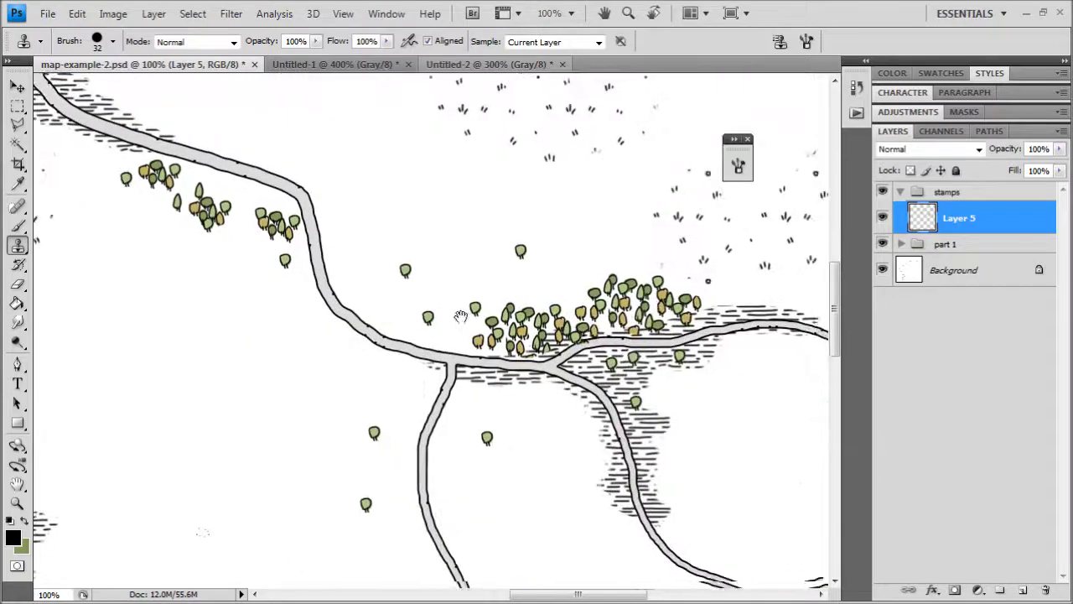
{"action": "left_click", "coordinate": [439, 313]}
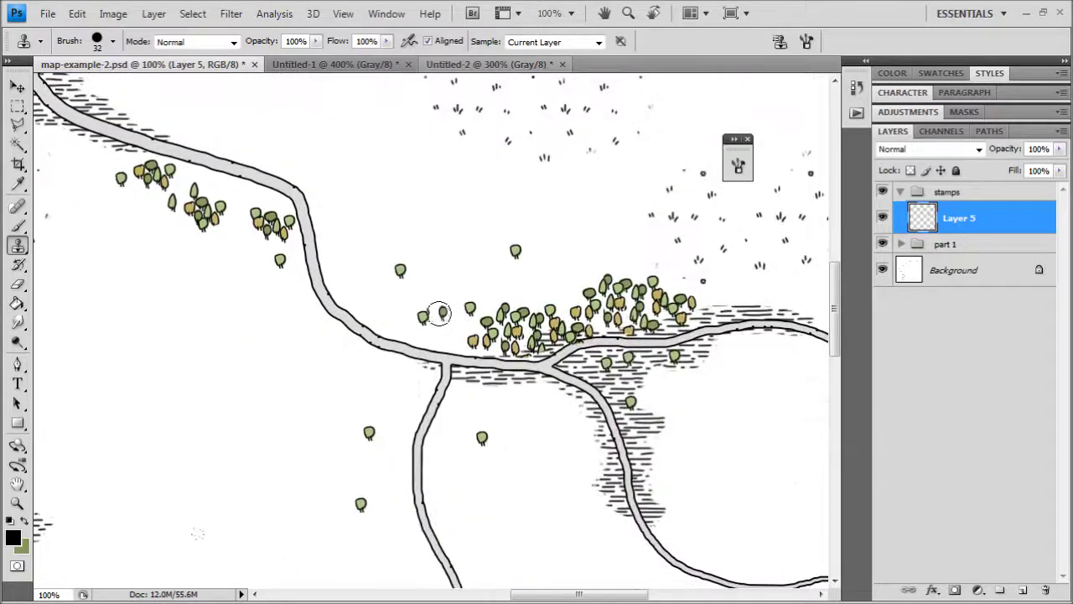
{"action": "left_click_drag", "start_coordinate": [179, 122], "coordinate": [472, 426]}
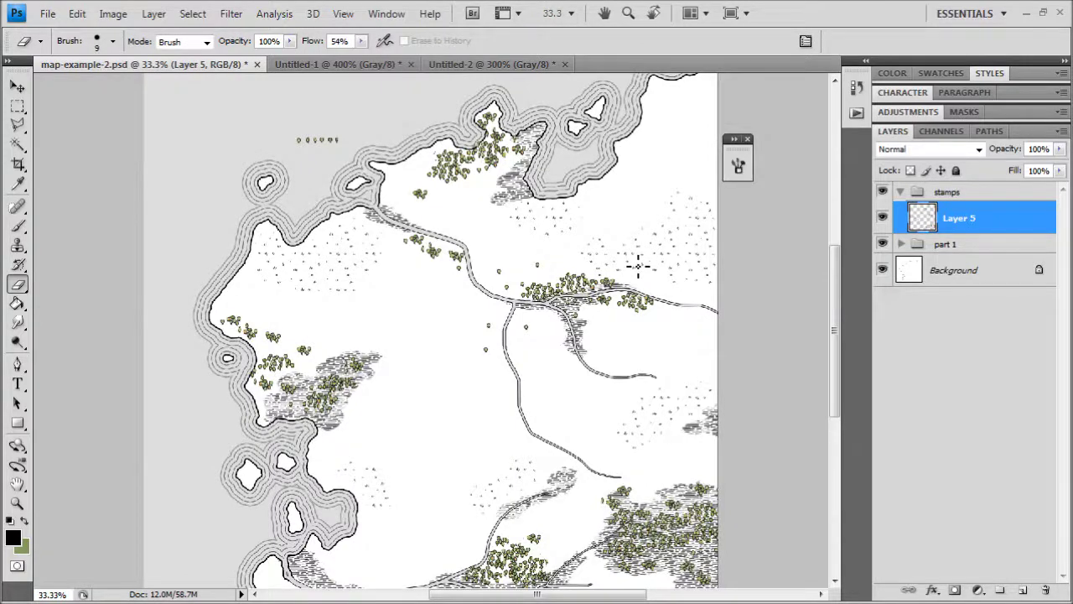
Step: Use the Clone Stamp to add a mixed forest at the eastern map edge, just north of the river
{"action": "key", "text": "ctrl+plus"}
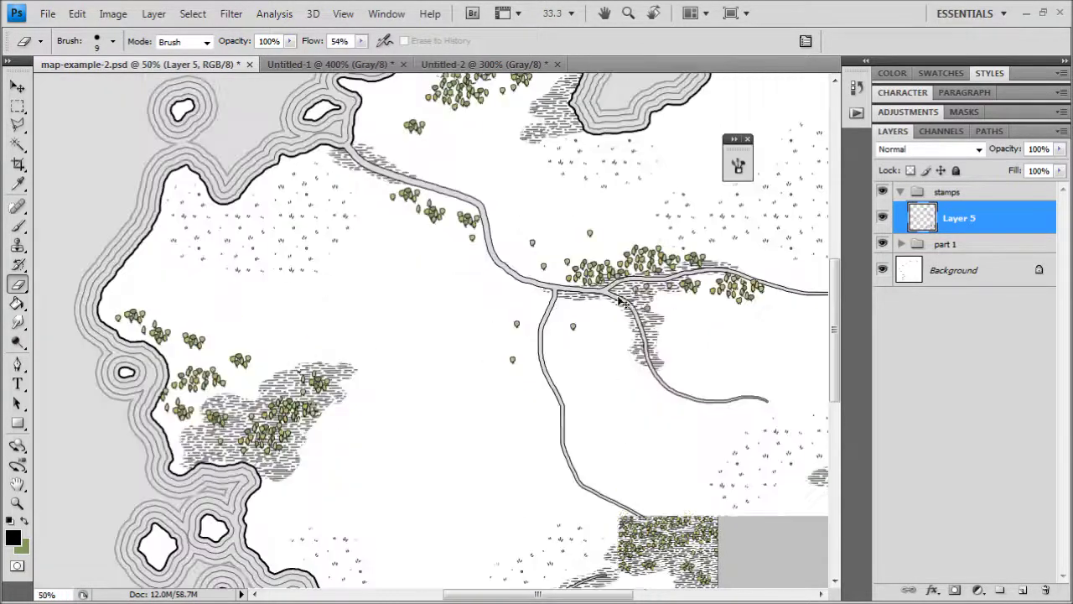
{"action": "mouse_move", "coordinate": [602, 206]}
{"action": "left_mouse_down"}
{"action": "mouse_move", "coordinate": [628, 390]}
{"action": "mouse_move", "coordinate": [502, 293]}
{"action": "left_mouse_up"}
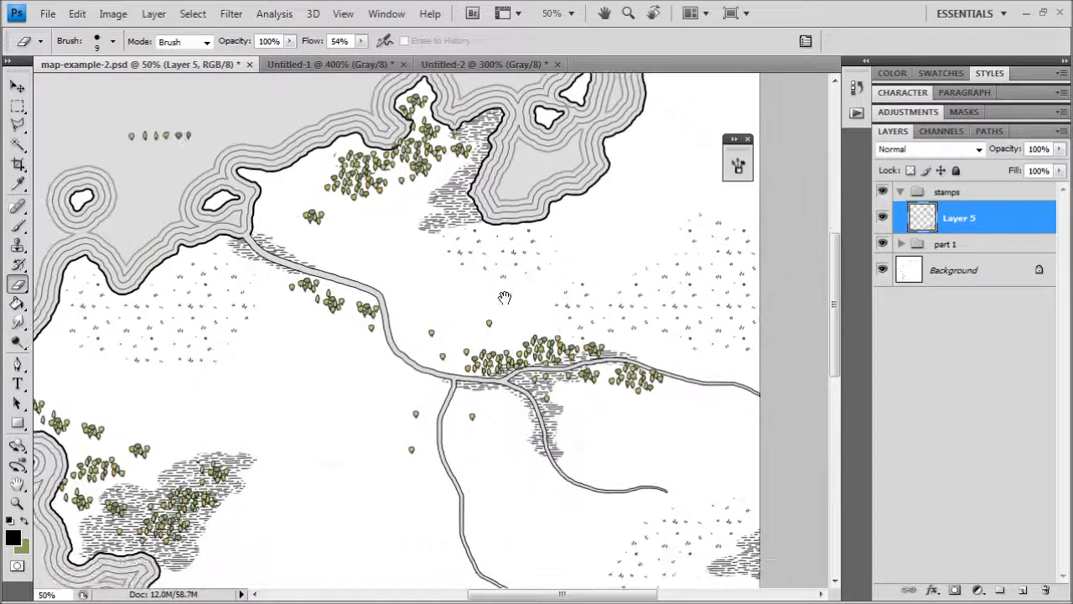
{"action": "left_click", "coordinate": [17, 243]}
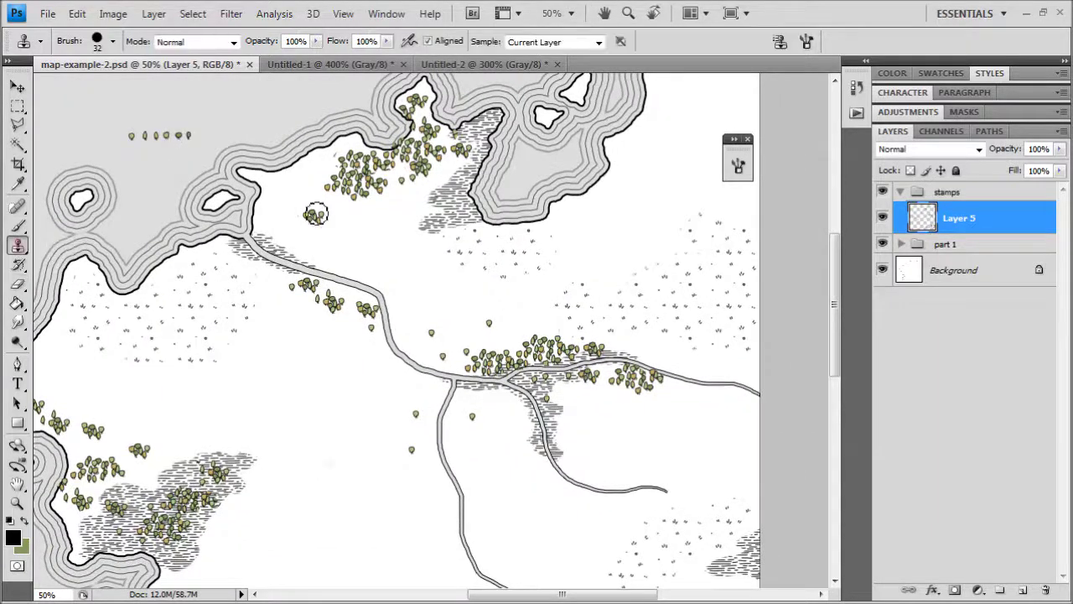
{"action": "mouse_move", "coordinate": [754, 374]}
{"action": "left_mouse_down"}
{"action": "mouse_move", "coordinate": [736, 369]}
{"action": "mouse_move", "coordinate": [745, 360]}
{"action": "mouse_move", "coordinate": [711, 364]}
{"action": "mouse_move", "coordinate": [755, 338]}
{"action": "left_mouse_up"}
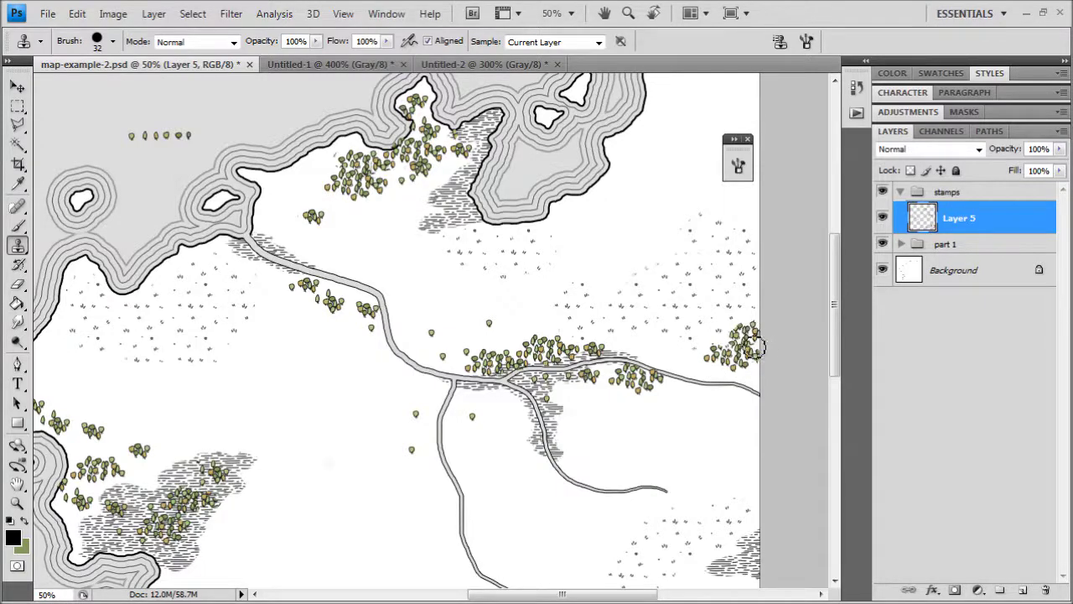
Step: Erase stray fragments along the edge of the forest at the eastern map border
{"action": "scroll", "coordinate": [755, 369], "scroll_direction": "up", "scroll_amount": 3}
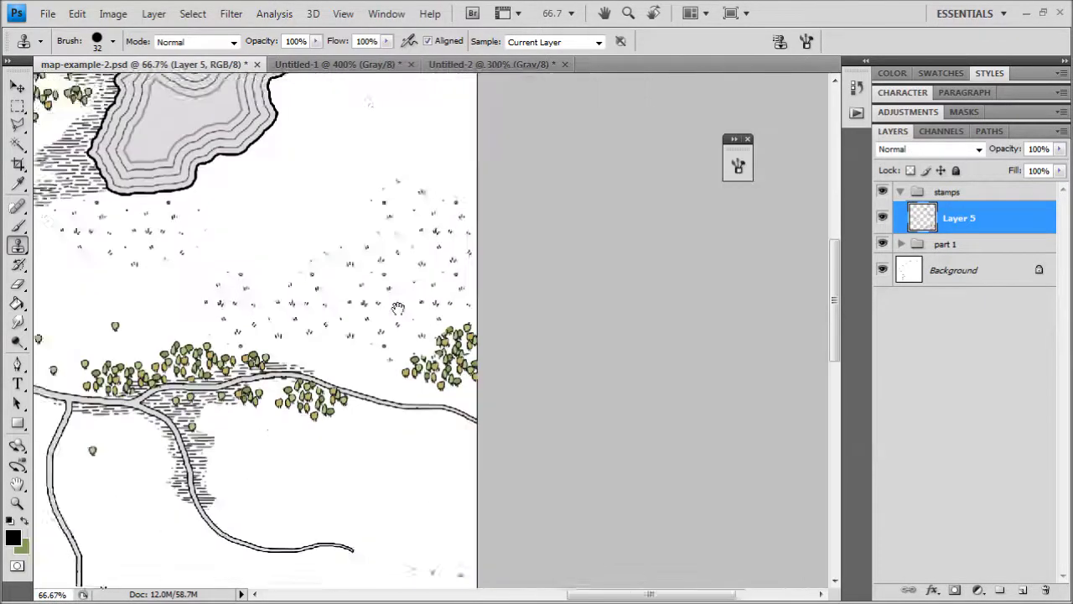
{"action": "left_click", "coordinate": [18, 285]}
{"action": "left_click_drag", "start_coordinate": [427, 330], "coordinate": [429, 322]}
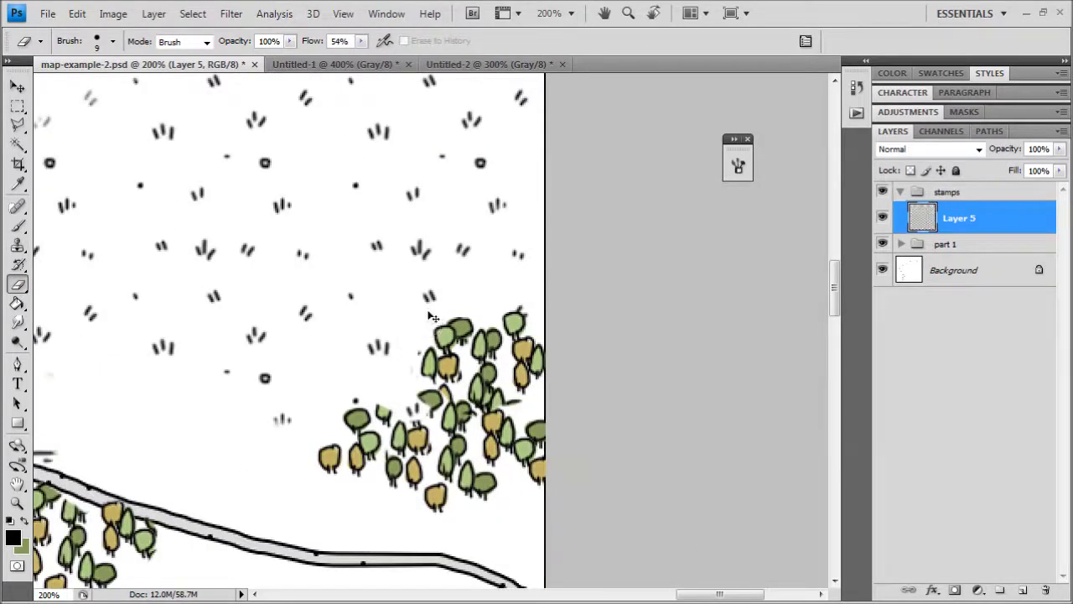
Step: Sample individual trees from the stamp row with the Clone Stamp and place them as lone trees near the western coastal clusters and northern forest
{"action": "scroll", "coordinate": [429, 323], "scroll_direction": "down", "scroll_amount": 2}
{"action": "mouse_move", "coordinate": [168, 199]}
{"action": "left_mouse_down"}
{"action": "mouse_move", "coordinate": [528, 409]}
{"action": "mouse_move", "coordinate": [686, 428]}
{"action": "left_mouse_up"}
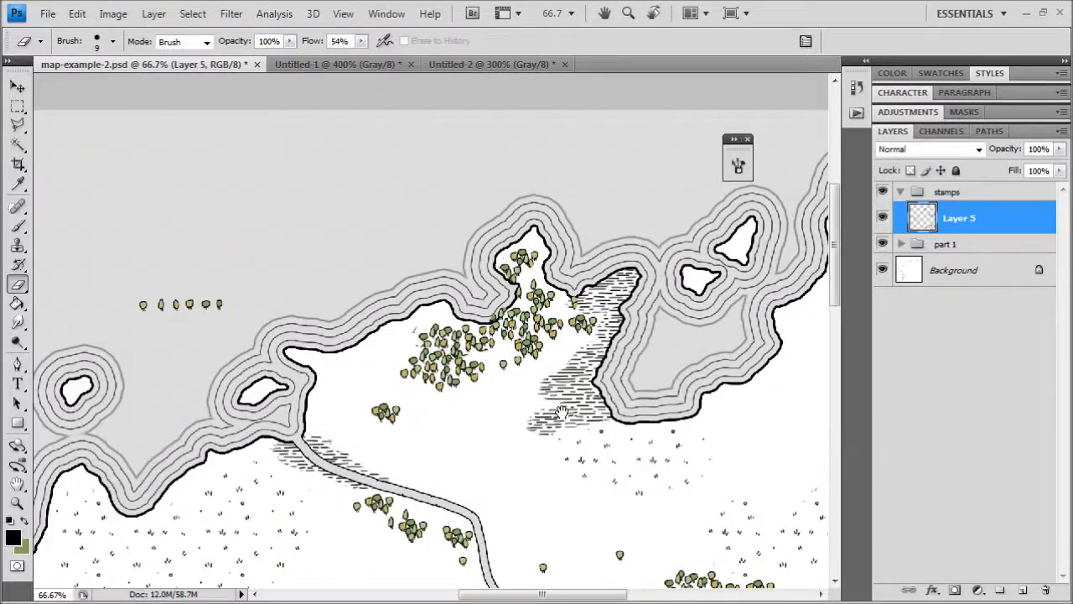
{"action": "left_click_drag", "start_coordinate": [561, 413], "coordinate": [546, 82]}
{"action": "left_click_drag", "start_coordinate": [483, 504], "coordinate": [403, 214]}
{"action": "key", "text": "ctrl+minus"}
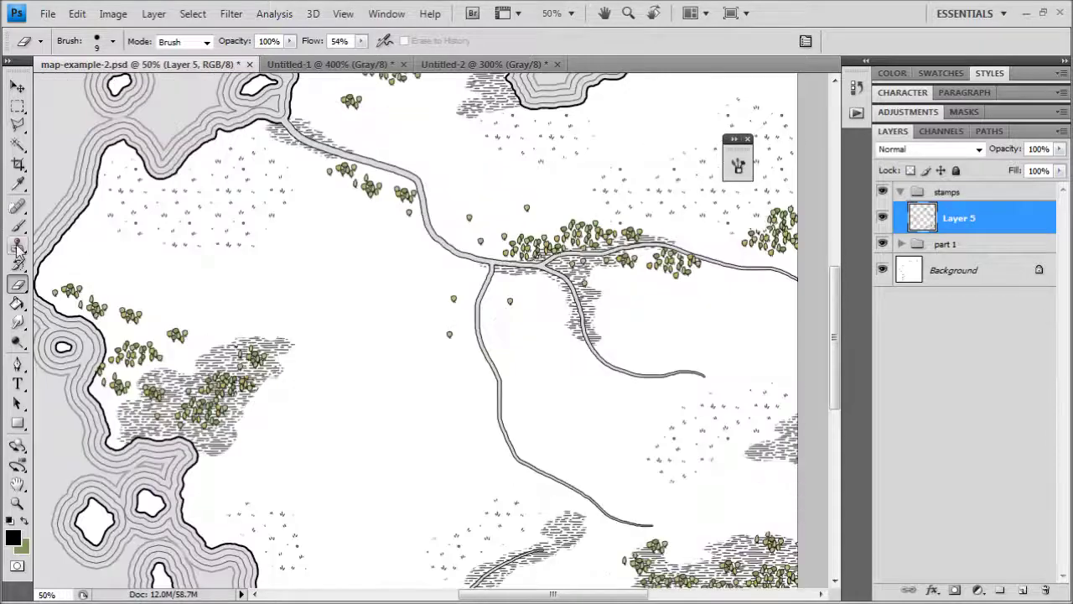
{"action": "left_click", "coordinate": [18, 246]}
{"action": "left_click_drag", "start_coordinate": [321, 156], "coordinate": [413, 311]}
{"action": "left_click", "coordinate": [323, 182], "text": "alt"}
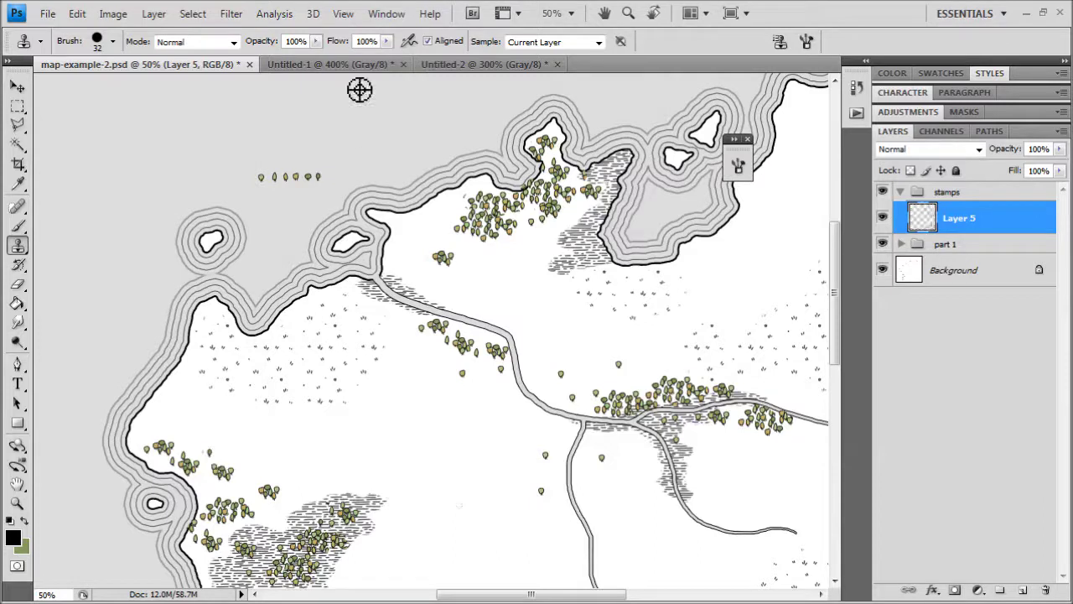
{"action": "left_click", "coordinate": [202, 486]}
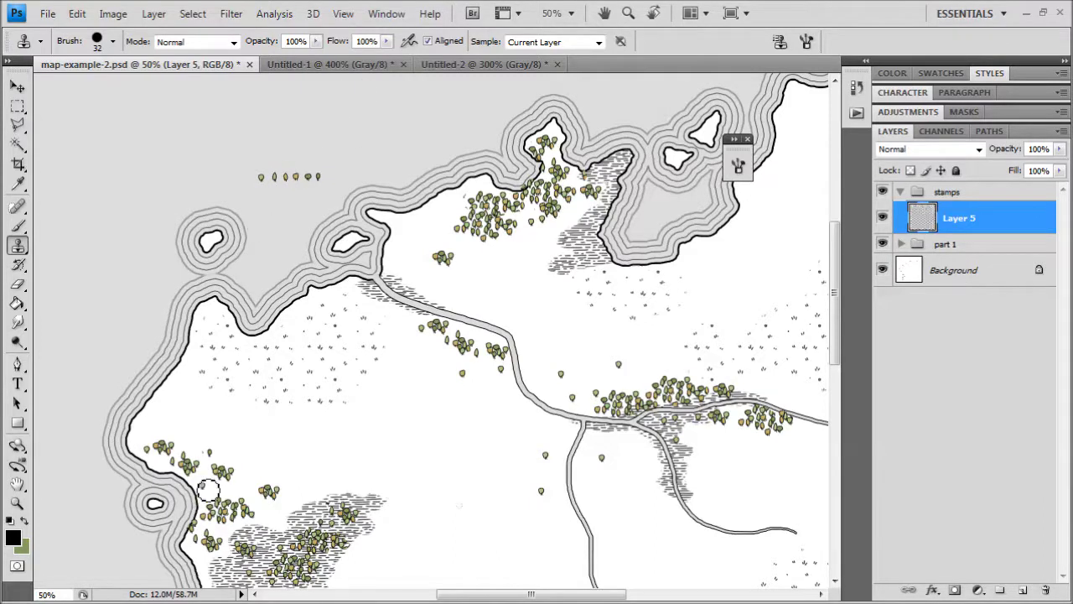
{"action": "left_click", "coordinate": [290, 181], "text": "alt"}
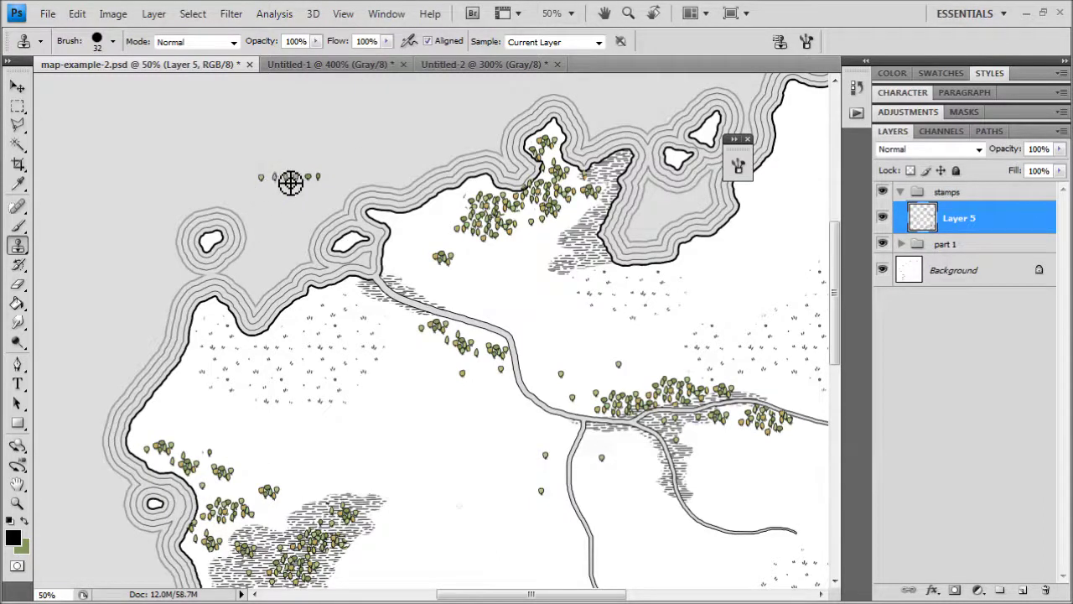
{"action": "left_click", "coordinate": [249, 489]}
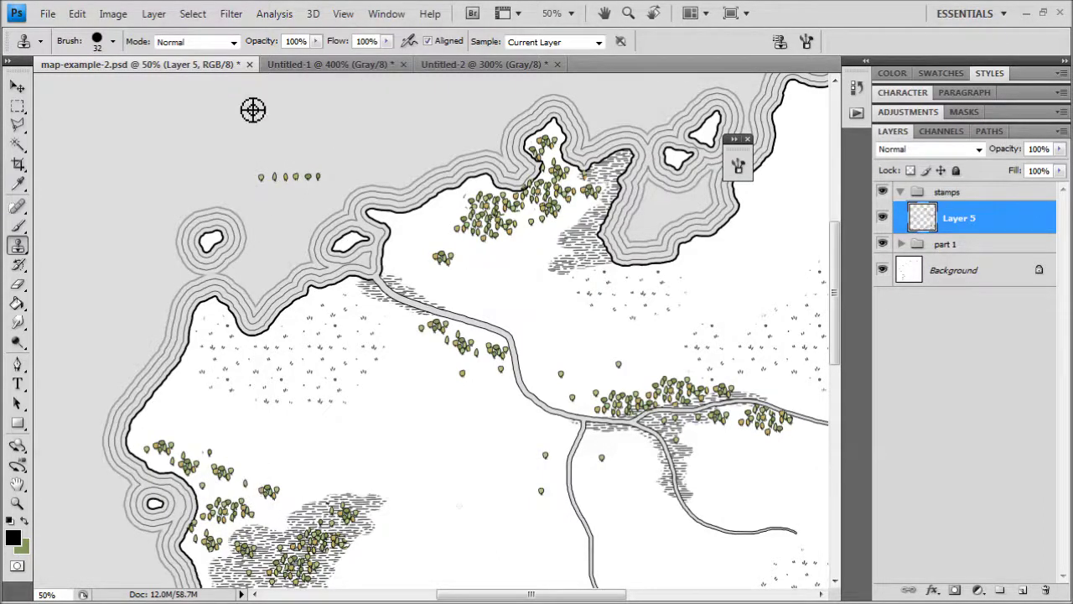
{"action": "left_click", "coordinate": [261, 466]}
{"action": "left_click_drag", "start_coordinate": [386, 416], "coordinate": [348, 342]}
{"action": "left_click", "coordinate": [287, 118], "text": "alt"}
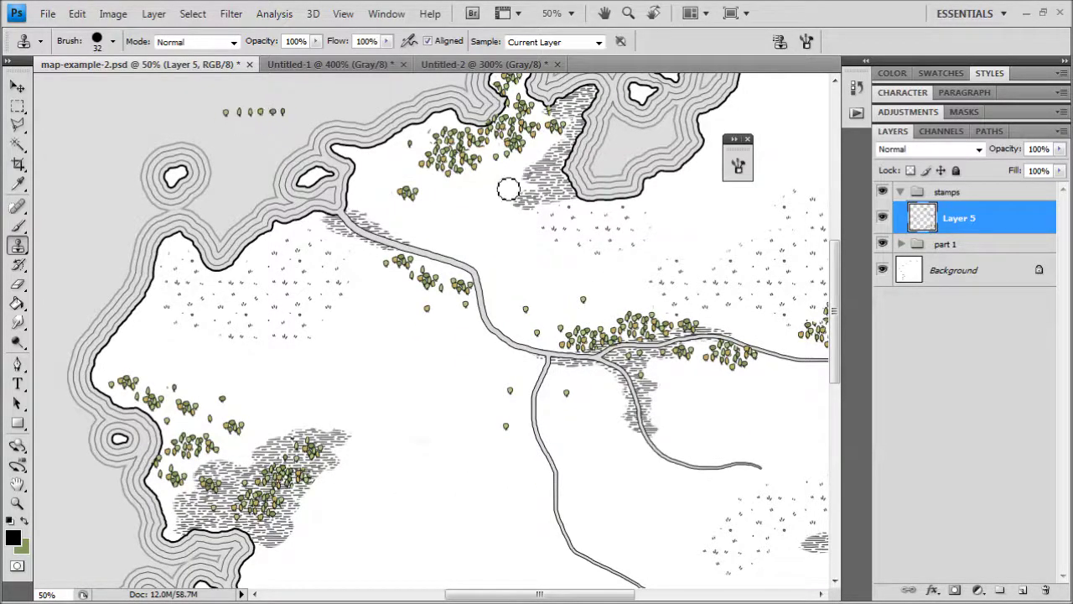
Step: Erase the tree overlapping the northern coastline and the cut-off tree fragments inside the northern forest
{"action": "key", "text": "ctrl+plus"}
{"action": "left_click_drag", "start_coordinate": [197, 81], "coordinate": [170, 328]}
{"action": "key", "text": "ctrl+plus"}
{"action": "key", "text": "ctrl+plus"}
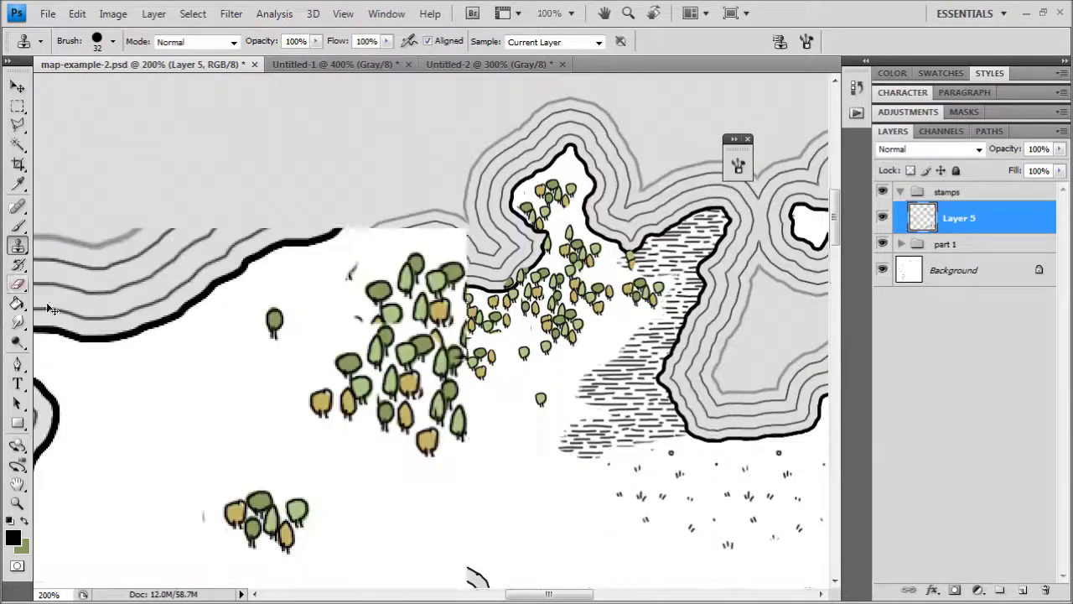
{"action": "left_click", "coordinate": [19, 285]}
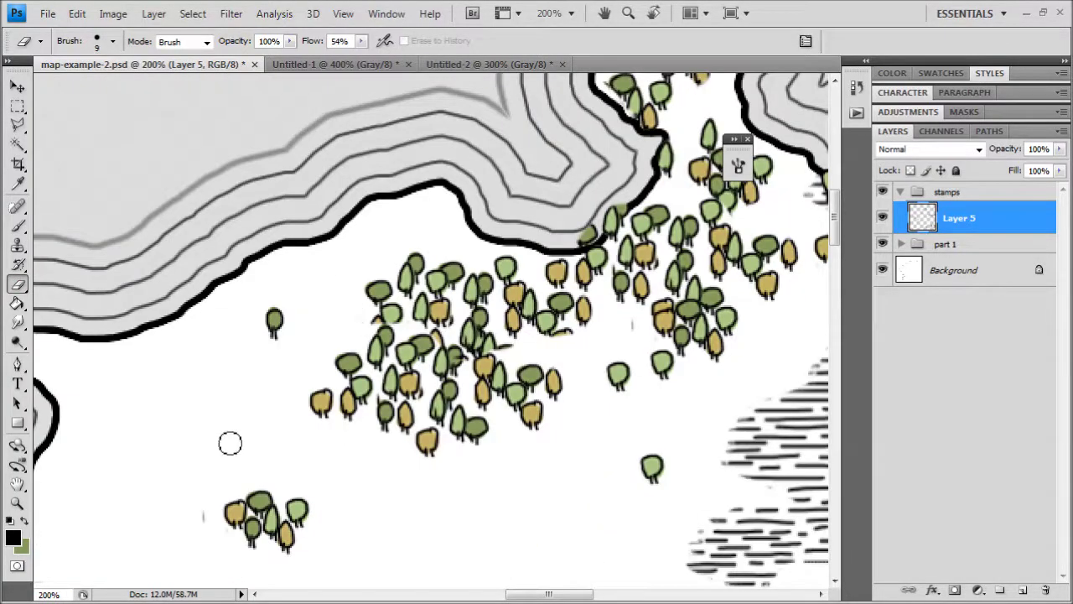
{"action": "scroll", "coordinate": [204, 524], "scroll_direction": "down", "scroll_amount": 3}
{"action": "scroll", "coordinate": [512, 143], "scroll_direction": "up", "scroll_amount": 4}
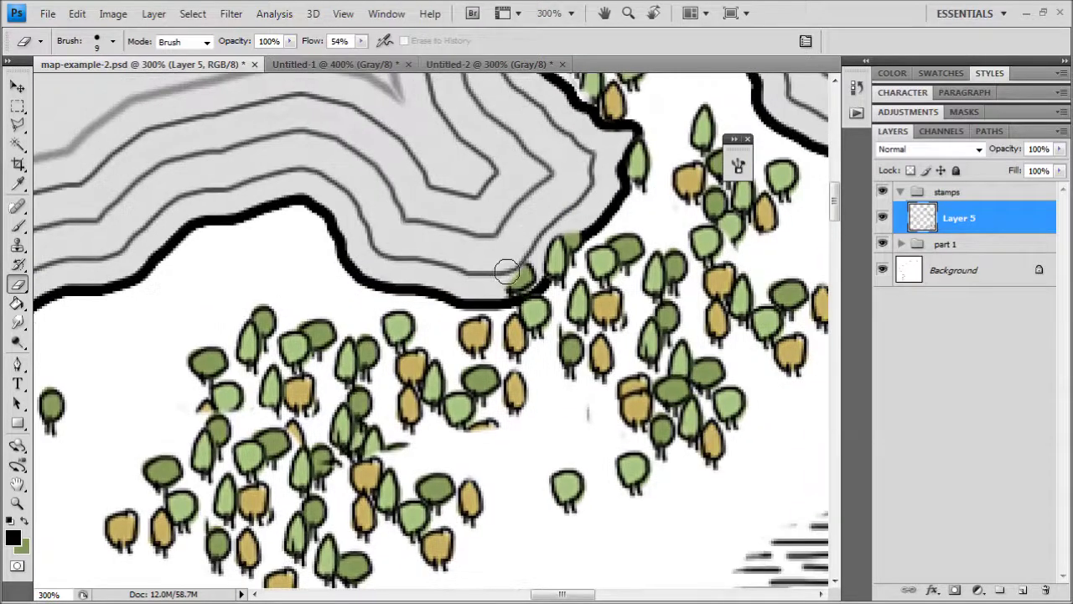
{"action": "left_click_drag", "start_coordinate": [507, 270], "coordinate": [514, 278]}
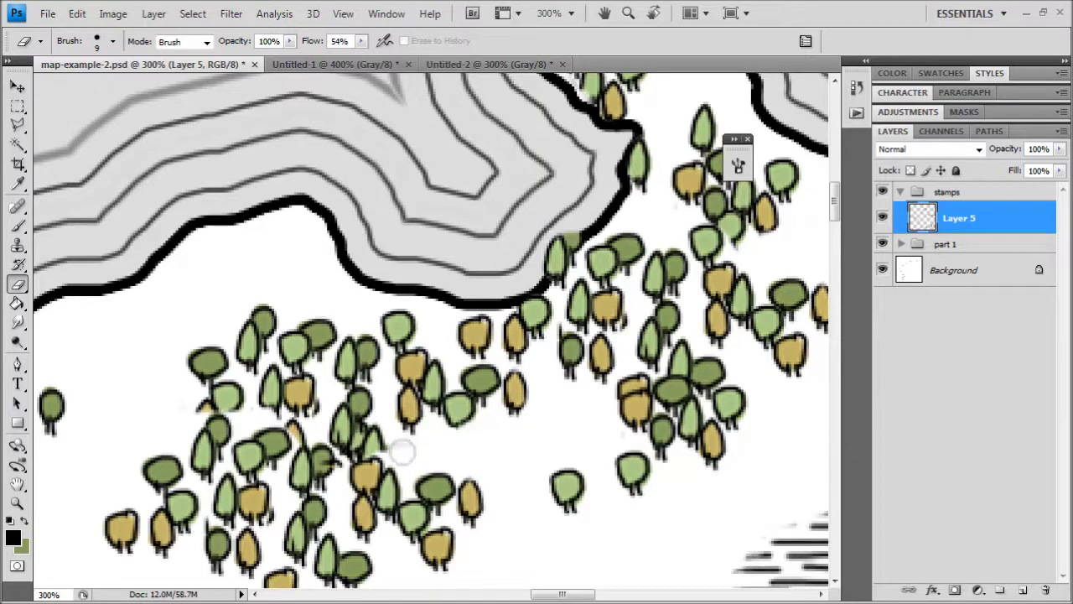
{"action": "mouse_move", "coordinate": [539, 302]}
{"action": "left_mouse_down"}
{"action": "mouse_move", "coordinate": [289, 453]}
{"action": "mouse_move", "coordinate": [236, 521]}
{"action": "mouse_move", "coordinate": [233, 508]}
{"action": "left_mouse_up"}
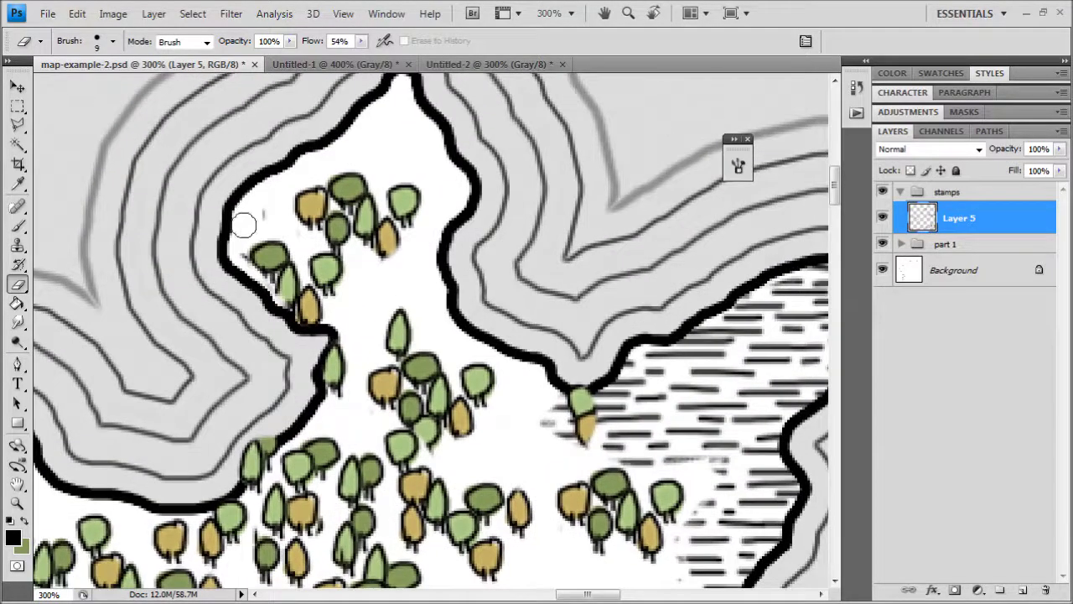
Step: Review the overall tree distribution across the map, from the northern coast down to the rivers
{"action": "key", "text": "ctrl+minus"}
{"action": "key", "text": "ctrl+minus"}
{"action": "key", "text": "ctrl+minus"}
{"action": "key", "text": "ctrl+minus"}
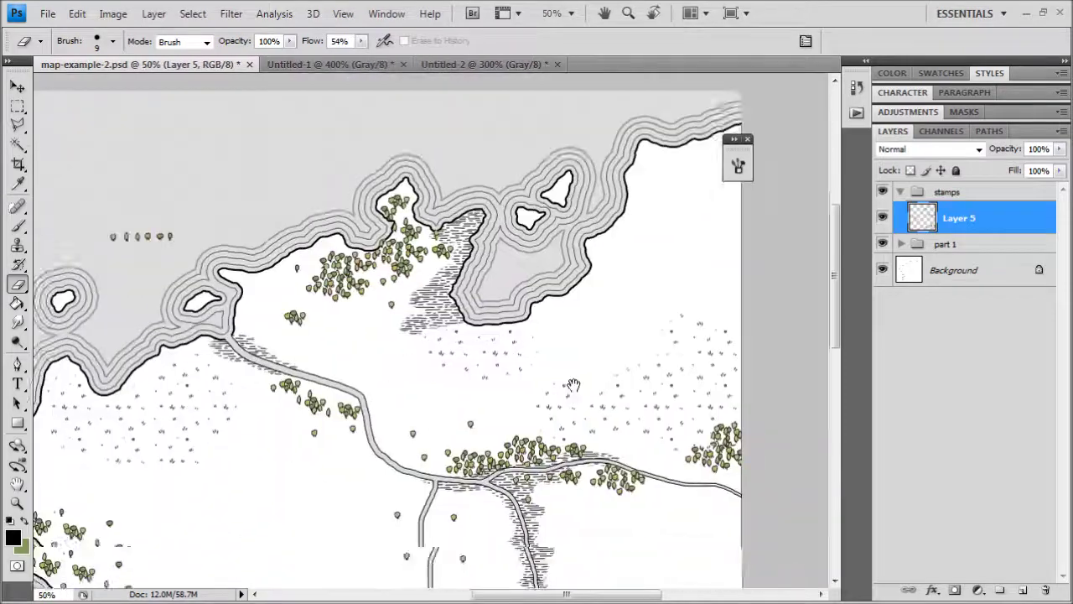
{"action": "left_click_drag", "start_coordinate": [573, 385], "coordinate": [462, 163]}
{"action": "left_click_drag", "start_coordinate": [475, 290], "coordinate": [485, 312]}
{"action": "key", "text": "ctrl+minus"}
{"action": "left_click_drag", "start_coordinate": [393, 116], "coordinate": [428, 294]}
{"action": "key", "text": "ctrl+plus"}
{"action": "key", "text": "ctrl+plus"}
{"action": "key", "text": "ctrl+plus"}
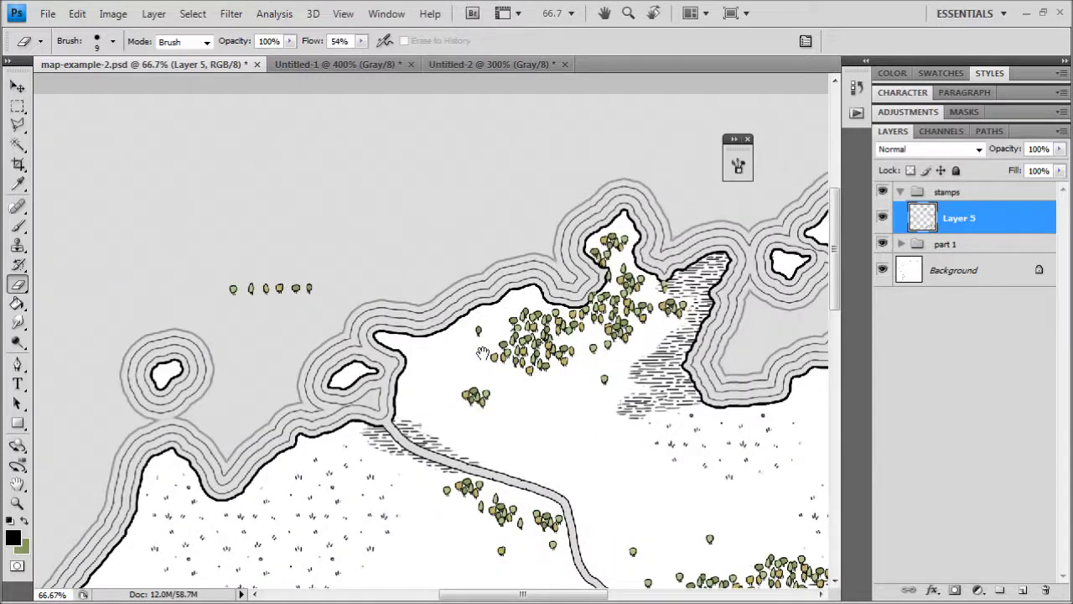
{"action": "mouse_move", "coordinate": [483, 354]}
{"action": "left_mouse_down"}
{"action": "mouse_move", "coordinate": [484, 285]}
{"action": "mouse_move", "coordinate": [503, 297]}
{"action": "left_mouse_up"}
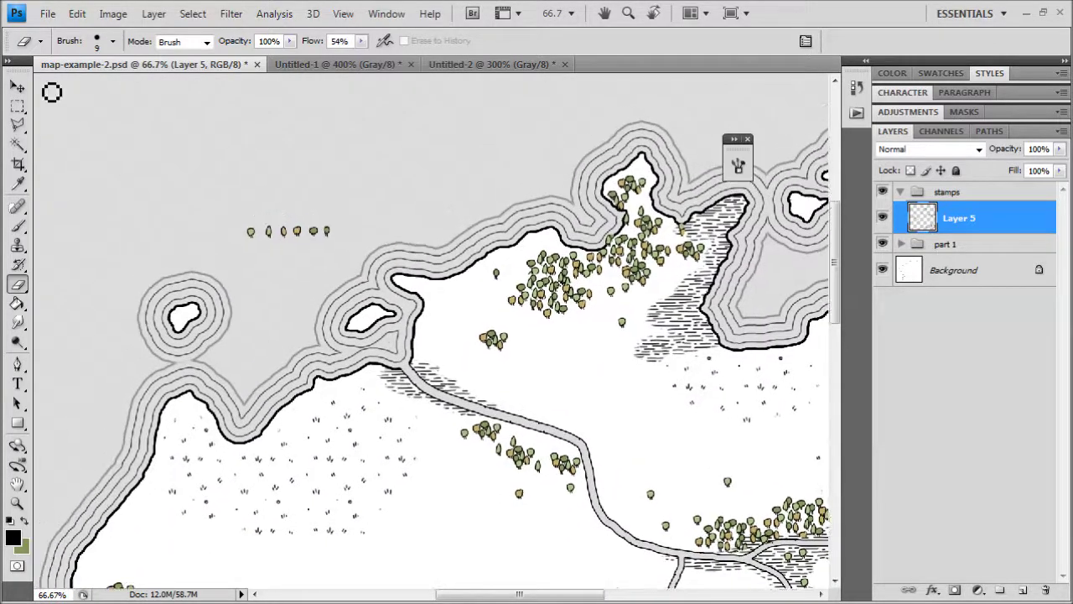
Step: Cut the row of single tree stamps onto its own new layer and move it to the open sea in the map's far northwest
{"action": "left_click", "coordinate": [18, 107]}
{"action": "left_click_drag", "start_coordinate": [379, 277], "coordinate": [380, 277]}
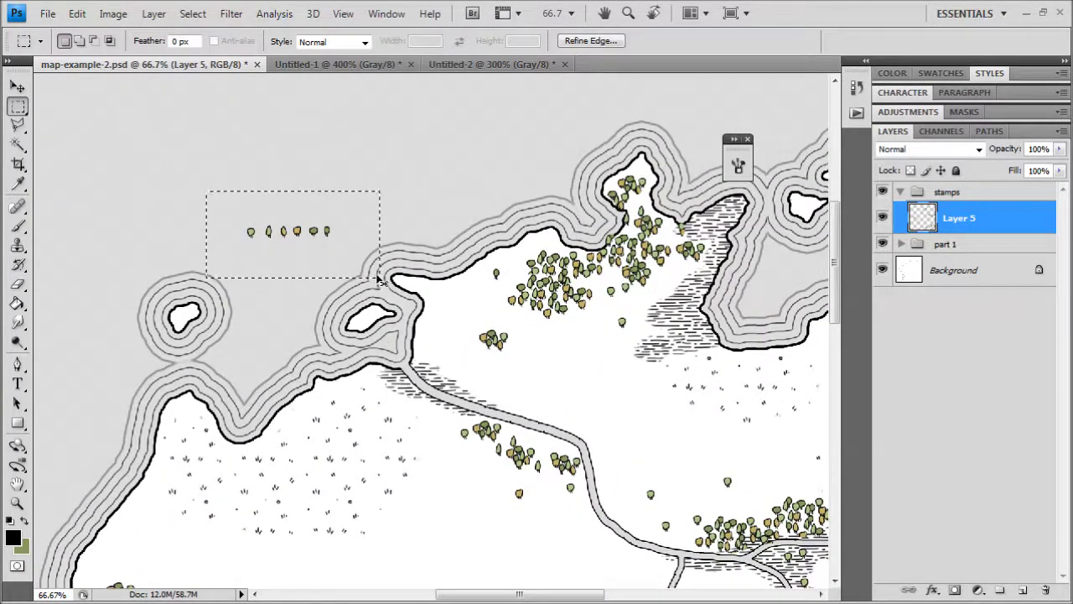
{"action": "key", "text": "ctrl+x"}
{"action": "key", "text": "ctrl+v"}
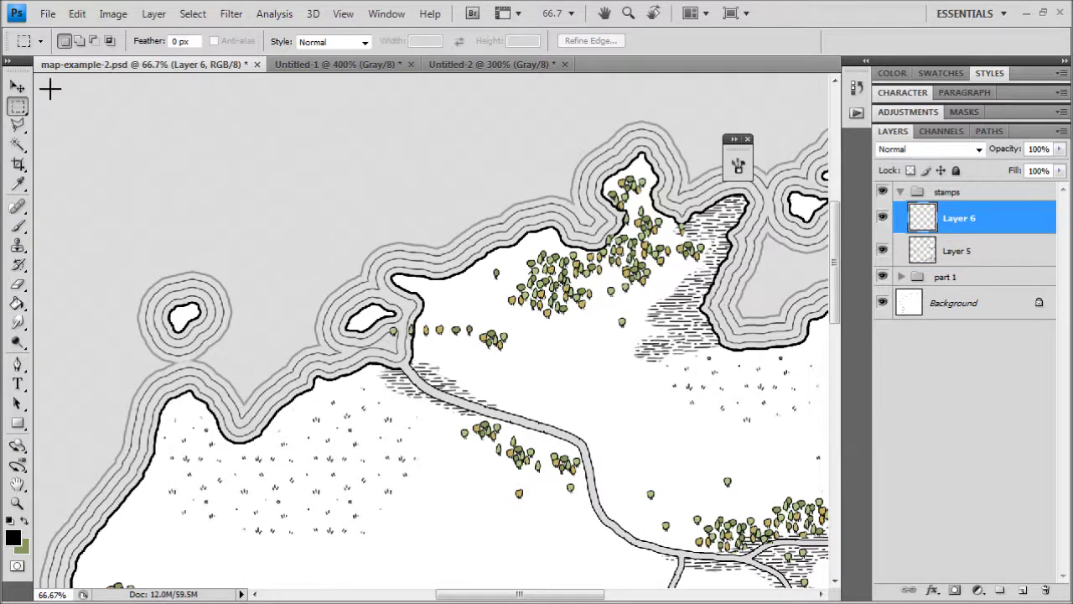
{"action": "left_click", "coordinate": [17, 87]}
{"action": "left_click_drag", "start_coordinate": [551, 353], "coordinate": [213, 190]}
Step: Toggle the new layer's visibility to check its contents and rename it "tree stamps"
{"action": "left_click", "coordinate": [881, 218]}
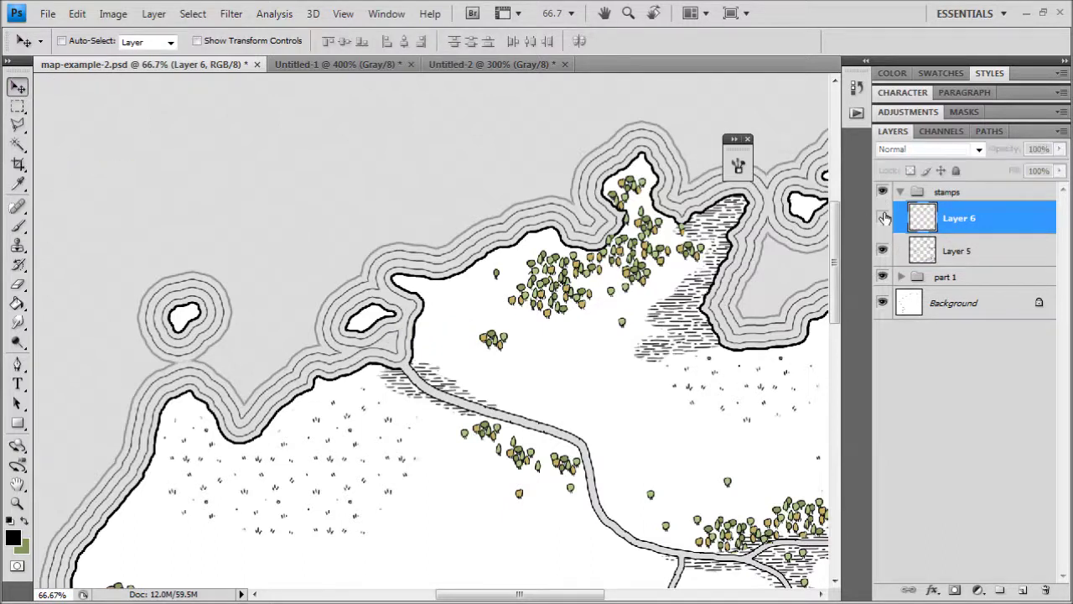
{"action": "left_click", "coordinate": [883, 218]}
{"action": "double_click", "coordinate": [954, 219]}
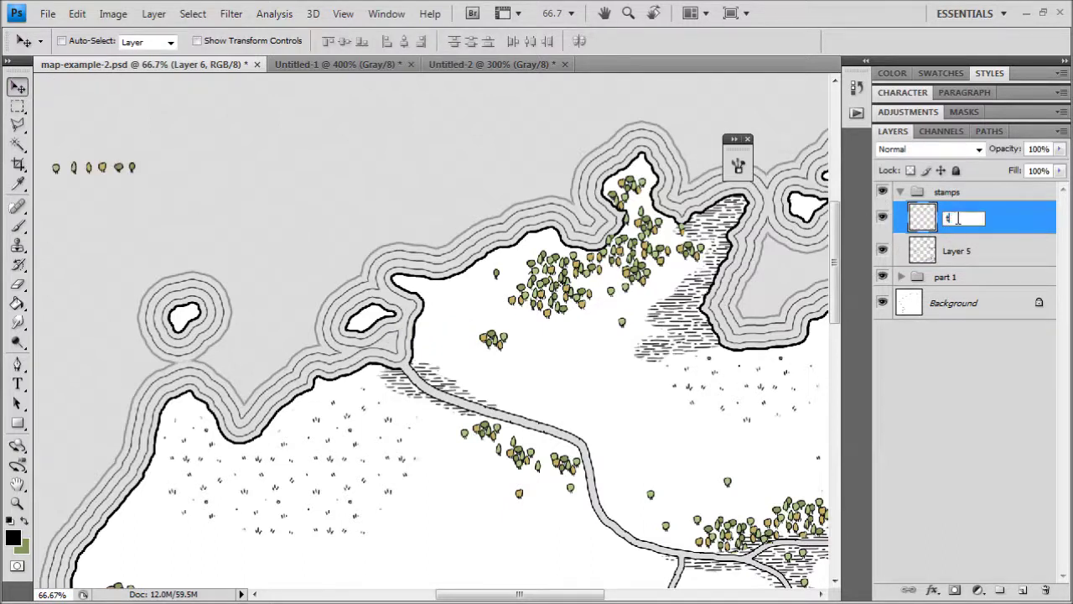
{"action": "type", "text": "tree stamps"}
{"action": "key", "text": "Return"}
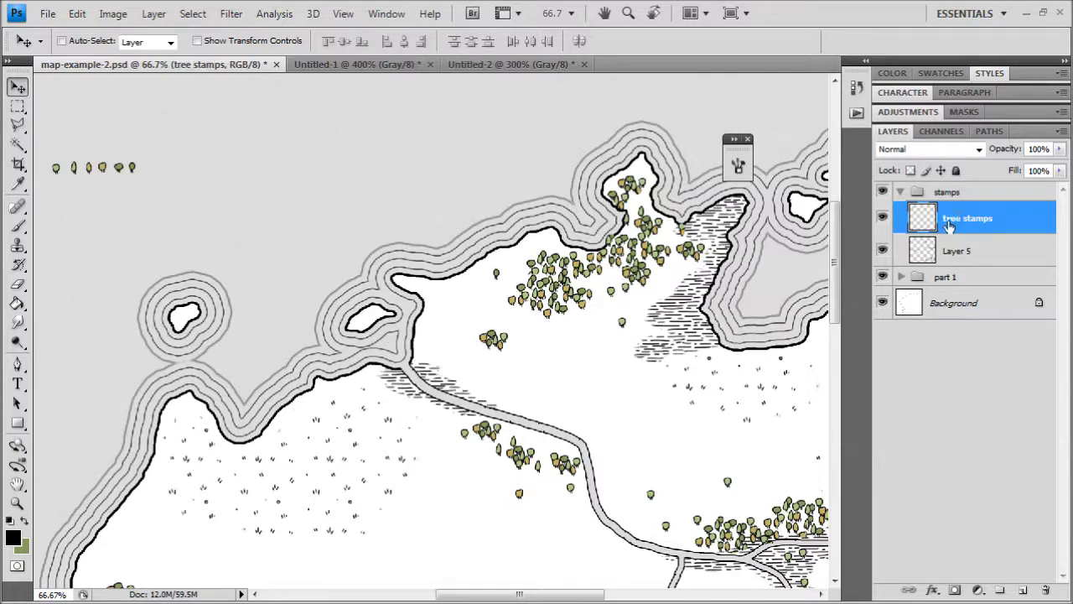
Step: Hide the tree stamps layer, check Layer 5 by toggling its visibility, and rename it "trees"
{"action": "left_click", "coordinate": [961, 251]}
{"action": "left_click", "coordinate": [882, 218]}
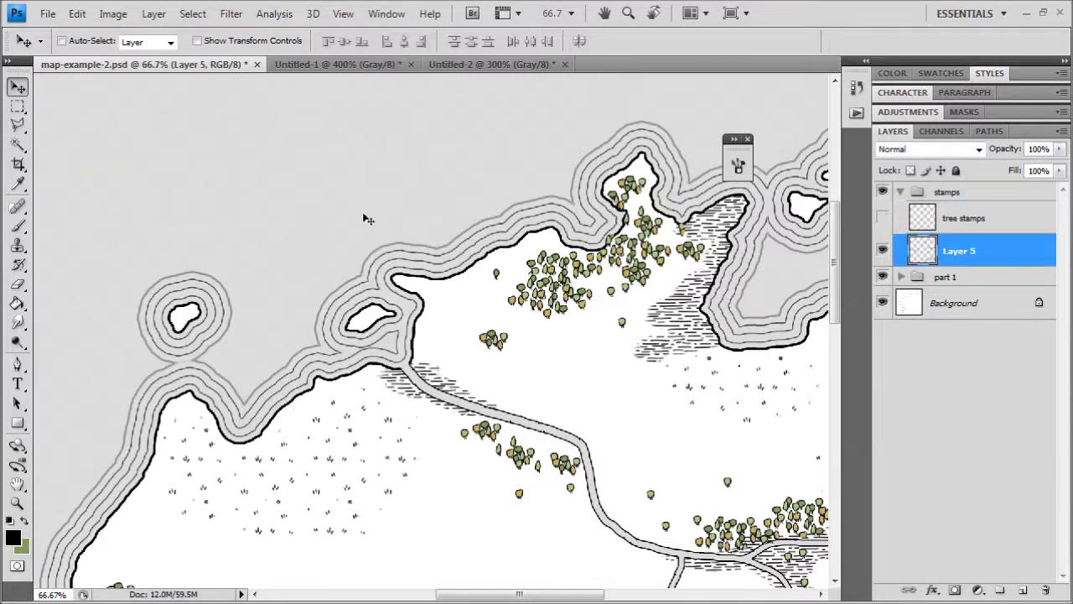
{"action": "left_click", "coordinate": [882, 250]}
{"action": "left_click", "coordinate": [883, 250]}
{"action": "left_click", "coordinate": [883, 249]}
{"action": "left_click", "coordinate": [883, 250]}
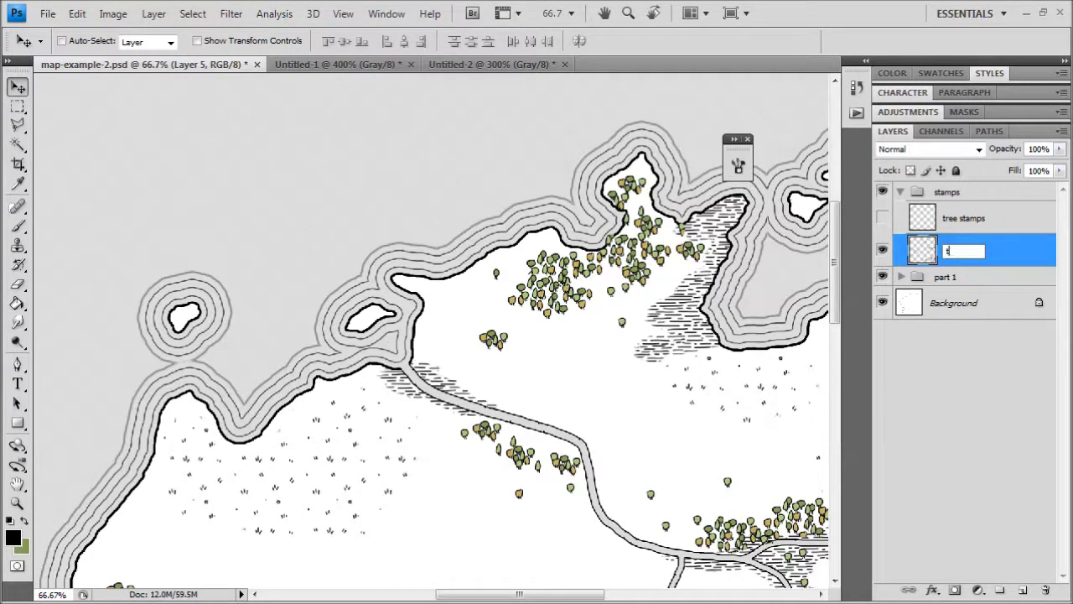
{"action": "type", "text": "trees"}
{"action": "key", "text": "Return"}
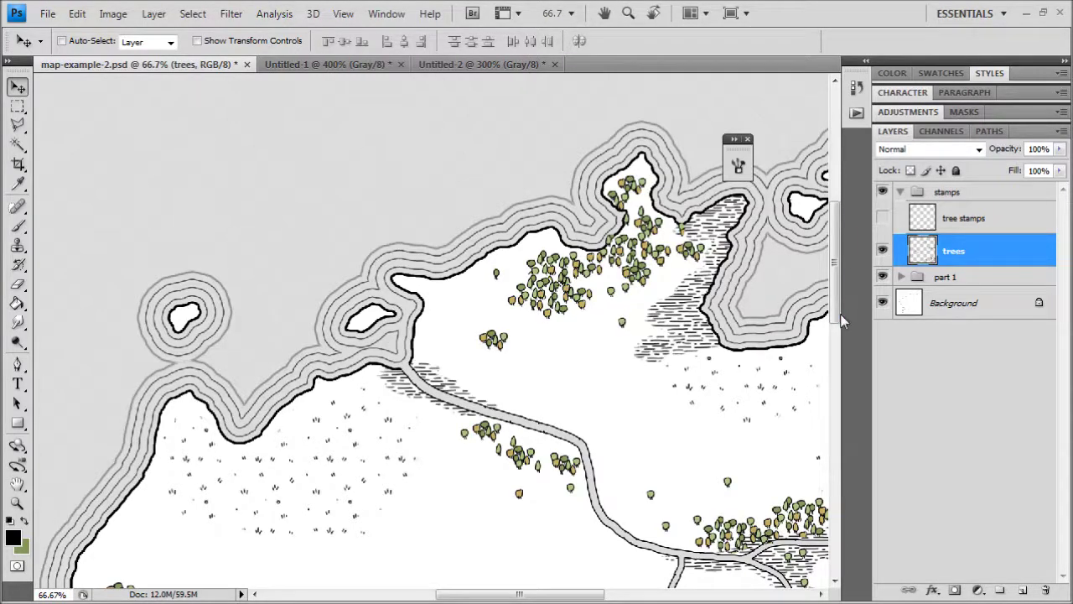
Step: Review the tree clusters across the map and close up along the western coast
{"action": "key", "text": "ctrl+0"}
{"action": "scroll", "coordinate": [575, 302], "scroll_direction": "up", "scroll_amount": 4}
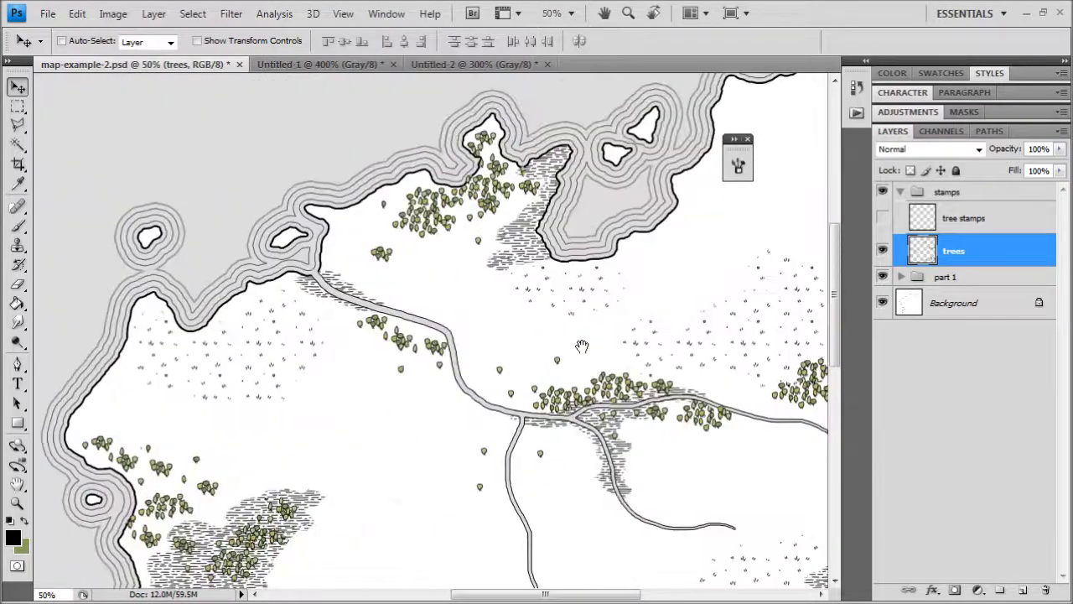
{"action": "left_click_drag", "start_coordinate": [582, 346], "coordinate": [740, 317]}
{"action": "key", "text": "ctrl+1"}
{"action": "key", "text": "ctrl+plus"}
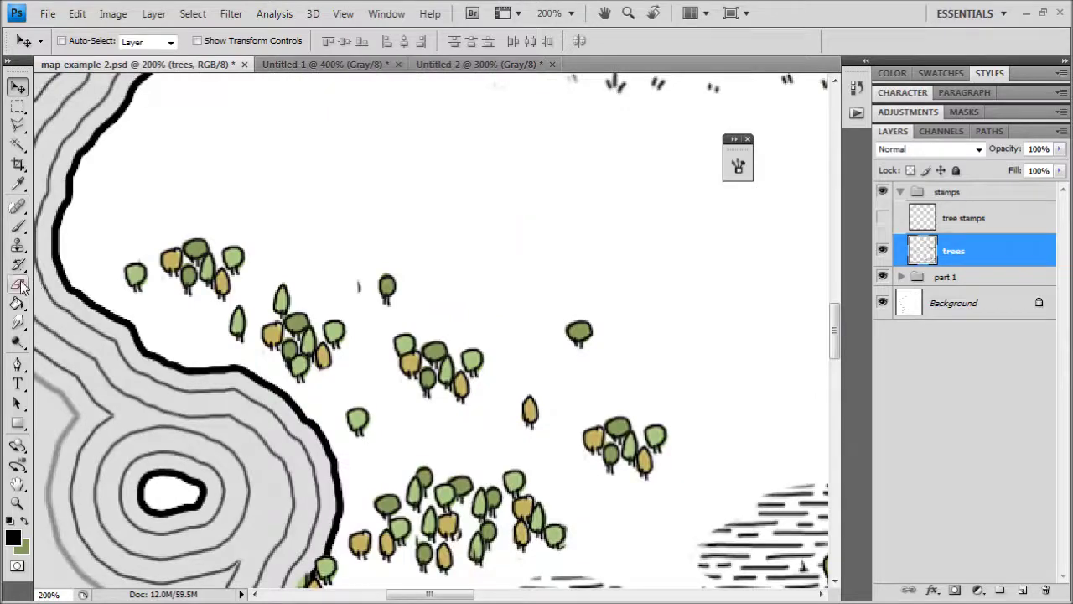
{"action": "left_click", "coordinate": [18, 284]}
{"action": "key", "text": "ctrl+minus"}
{"action": "key", "text": "ctrl+minus"}
{"action": "key", "text": "ctrl+minus"}
{"action": "key", "text": "ctrl+minus"}
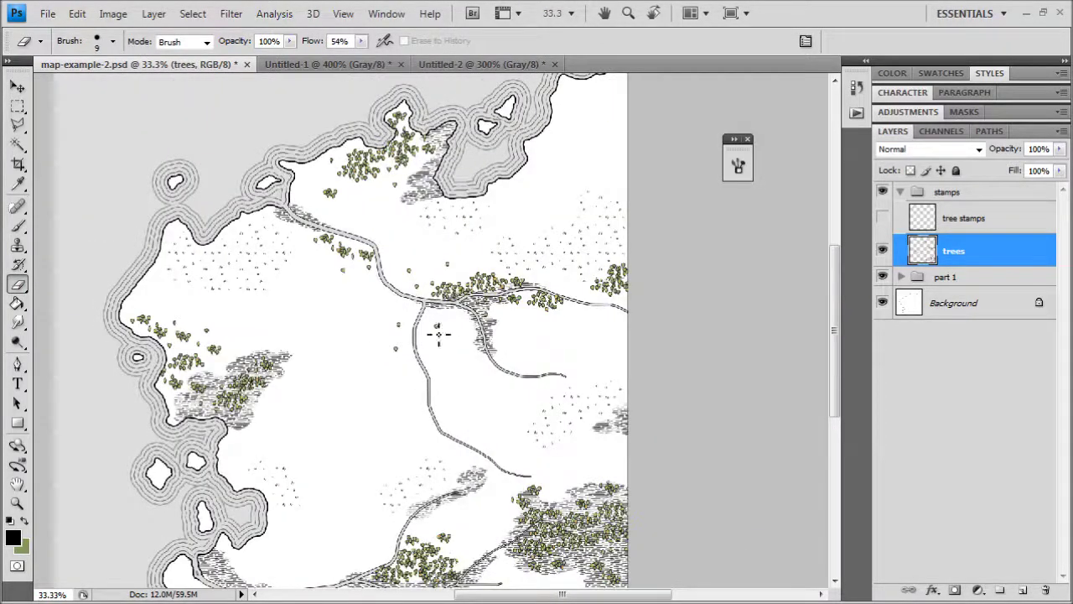
{"action": "left_click_drag", "start_coordinate": [419, 299], "coordinate": [434, 356]}
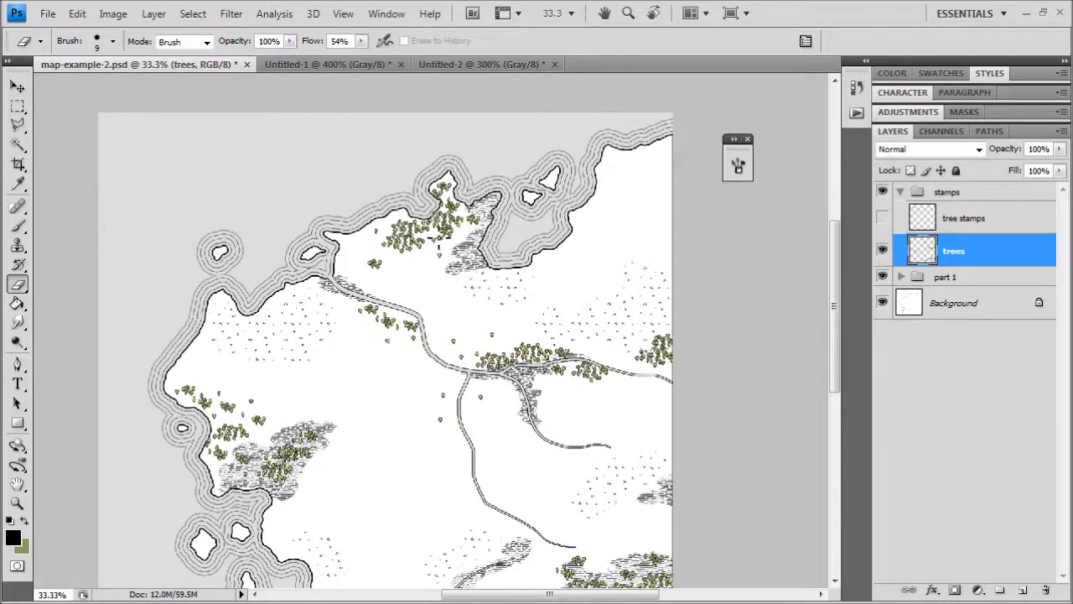
Step: Expand the part 1 group and toggle the landmass layer's visibility to check what it contains
{"action": "left_click", "coordinate": [902, 277]}
{"action": "scroll", "coordinate": [963, 470], "scroll_direction": "down", "scroll_amount": 3}
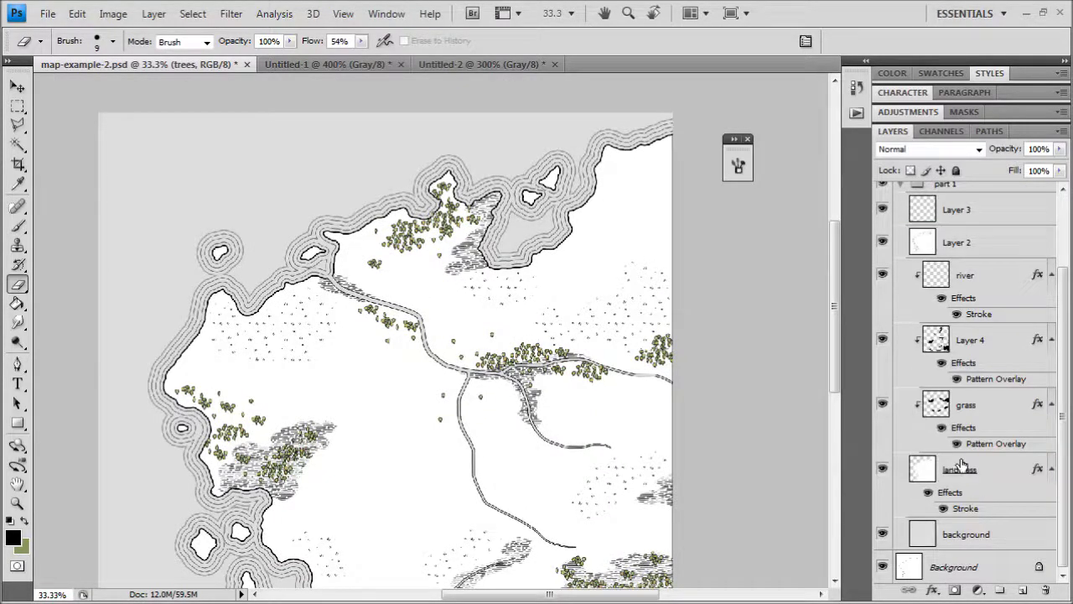
{"action": "left_click", "coordinate": [881, 469]}
{"action": "left_click", "coordinate": [881, 470]}
{"action": "left_click", "coordinate": [881, 469]}
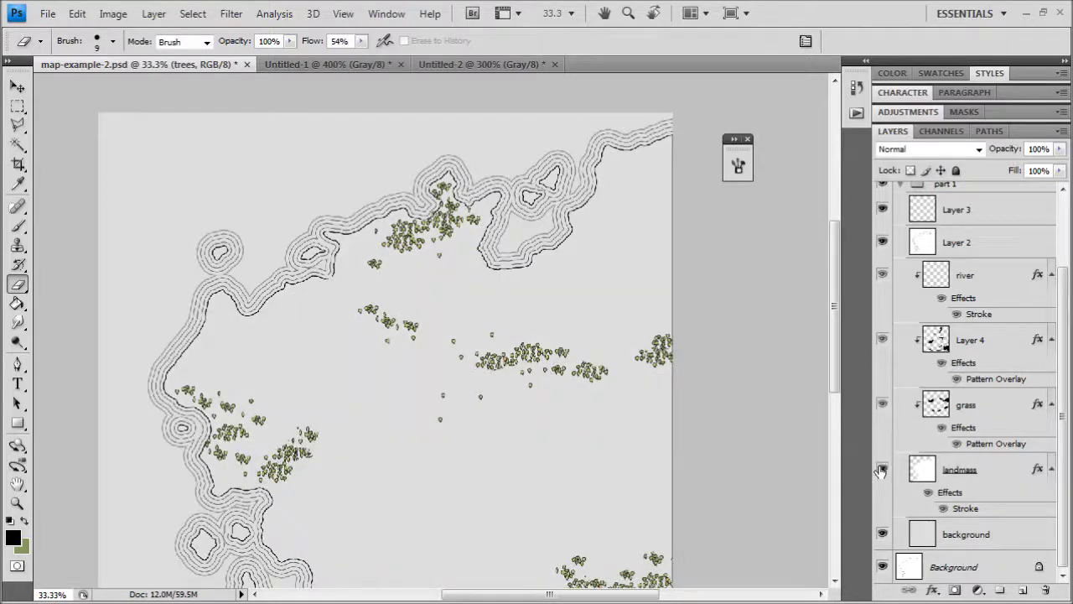
{"action": "left_click", "coordinate": [881, 470]}
Step: Add a new empty layer directly above the grass layer, clipped to the landmass layer
{"action": "left_click", "coordinate": [972, 406]}
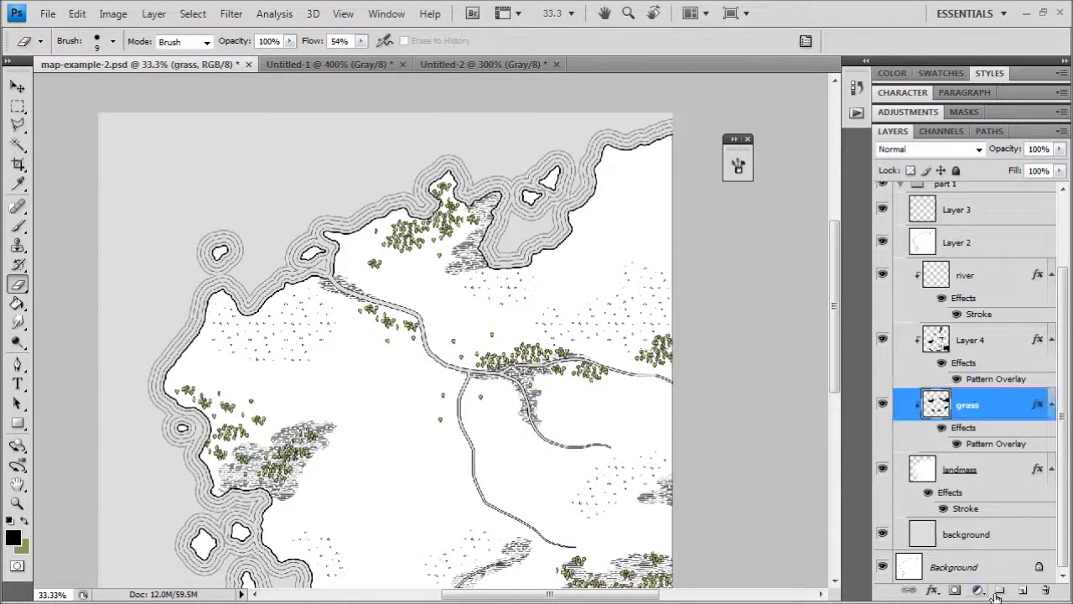
{"action": "left_click", "coordinate": [1022, 591]}
{"action": "mouse_move", "coordinate": [949, 405]}
{"action": "left_mouse_down"}
{"action": "mouse_move", "coordinate": [956, 343]}
{"action": "mouse_move", "coordinate": [950, 404]}
{"action": "left_mouse_up"}
{"action": "scroll", "coordinate": [948, 322], "scroll_direction": "up", "scroll_amount": 3}
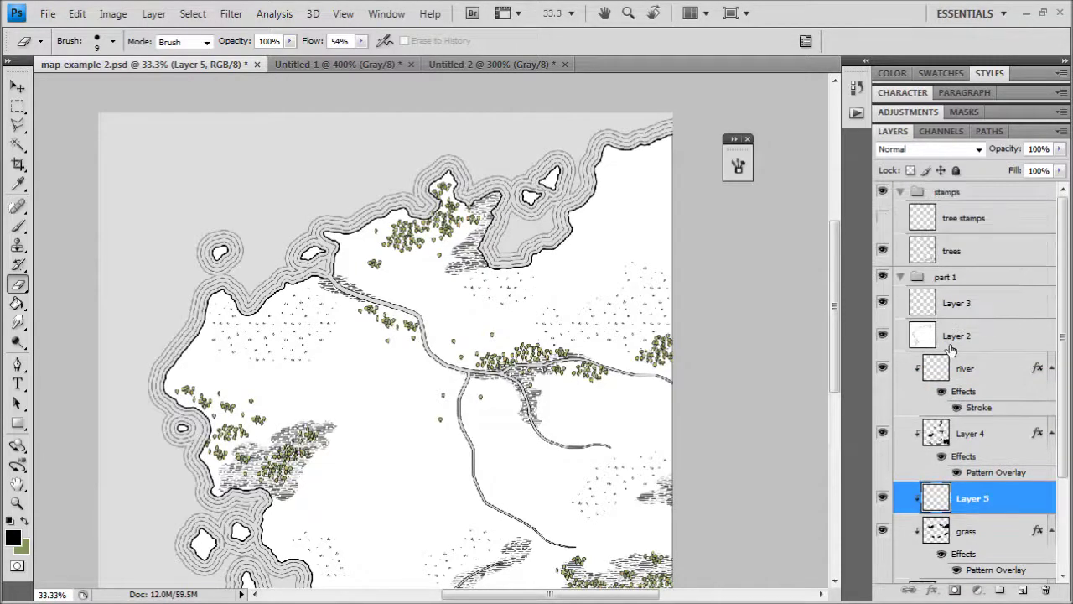
Step: Toggle the landmass layer's visibility to see how the layers clipped to it respond
{"action": "scroll", "coordinate": [950, 377], "scroll_direction": "down", "scroll_amount": 3}
{"action": "left_click", "coordinate": [884, 471]}
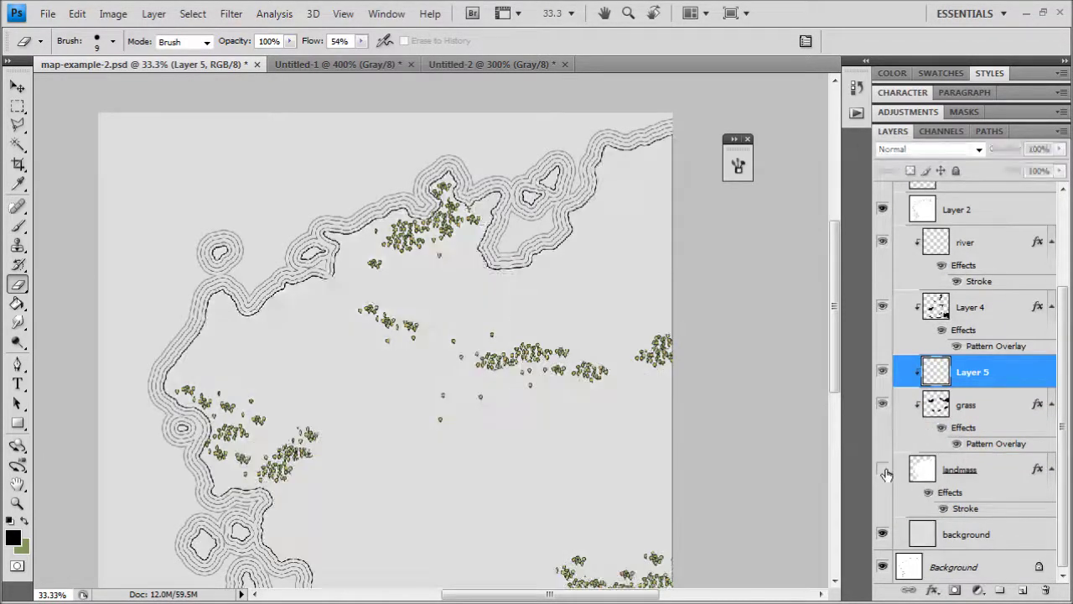
{"action": "left_click", "coordinate": [884, 470]}
{"action": "left_click", "coordinate": [883, 470]}
{"action": "left_click", "coordinate": [884, 470]}
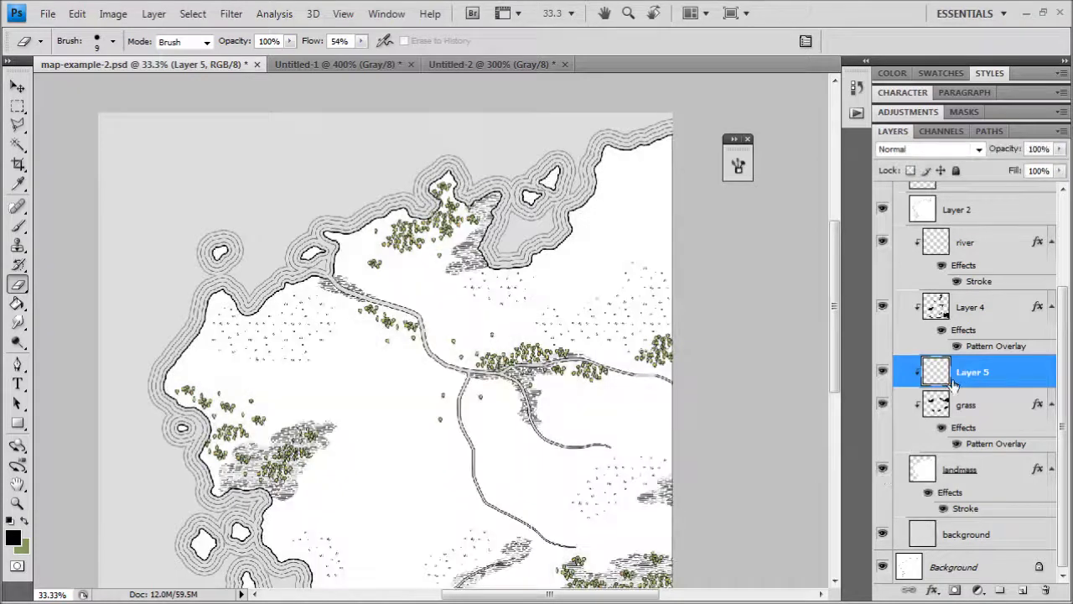
Step: Move the new Layer 5 above Layer 4, and toggle the visibility of Layer 4 and the river layer to check the stacking
{"action": "scroll", "coordinate": [953, 382], "scroll_direction": "up", "scroll_amount": 1}
{"action": "mouse_move", "coordinate": [952, 428]}
{"action": "left_mouse_down"}
{"action": "mouse_move", "coordinate": [959, 326]}
{"action": "mouse_move", "coordinate": [950, 341]}
{"action": "left_mouse_up"}
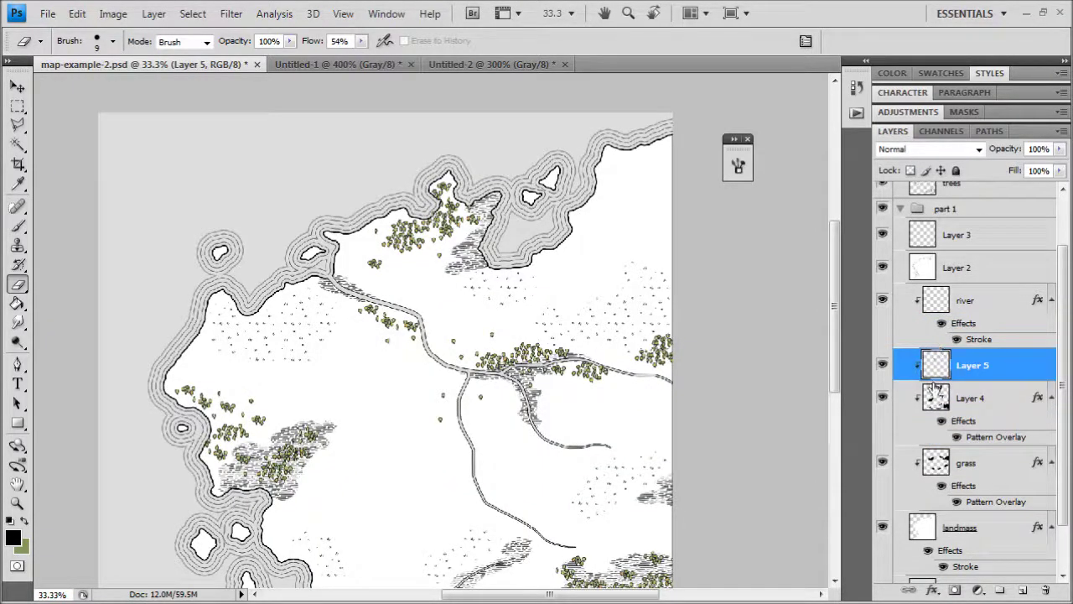
{"action": "left_click", "coordinate": [894, 400]}
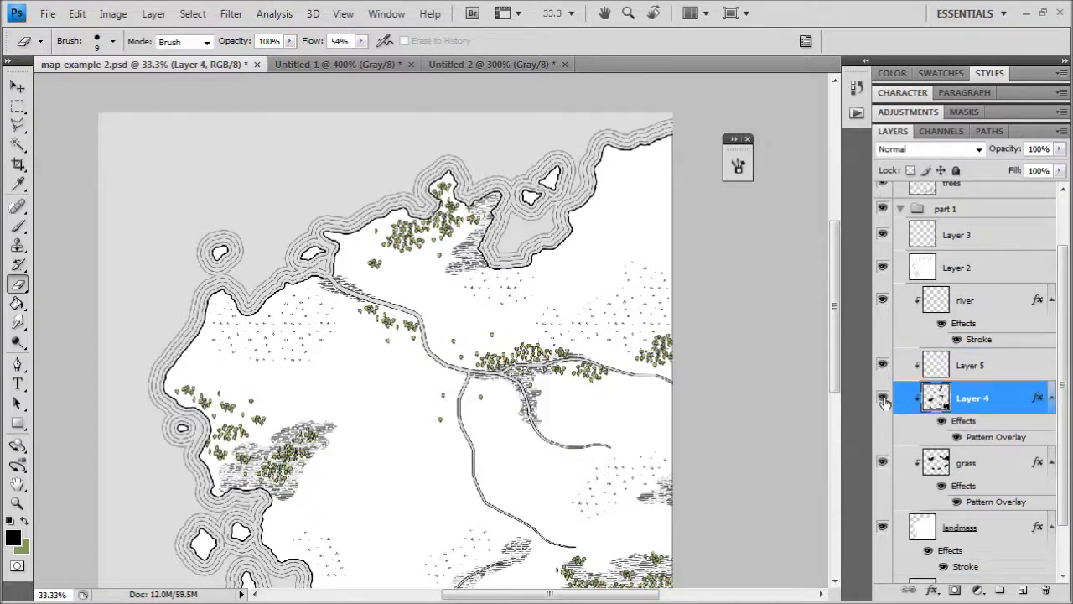
{"action": "left_click", "coordinate": [885, 402]}
{"action": "left_click", "coordinate": [884, 403]}
{"action": "left_click", "coordinate": [883, 300]}
{"action": "left_click", "coordinate": [883, 301]}
Step: Rename Layer 5 as "landmass-colour"
{"action": "left_click", "coordinate": [957, 370]}
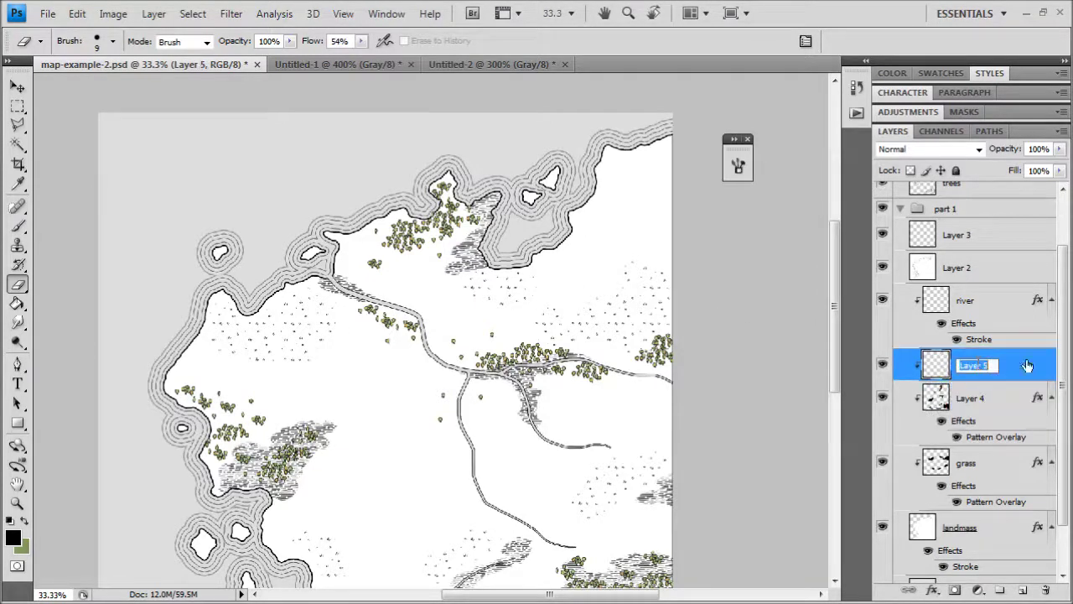
{"action": "type", "text": "lan"}
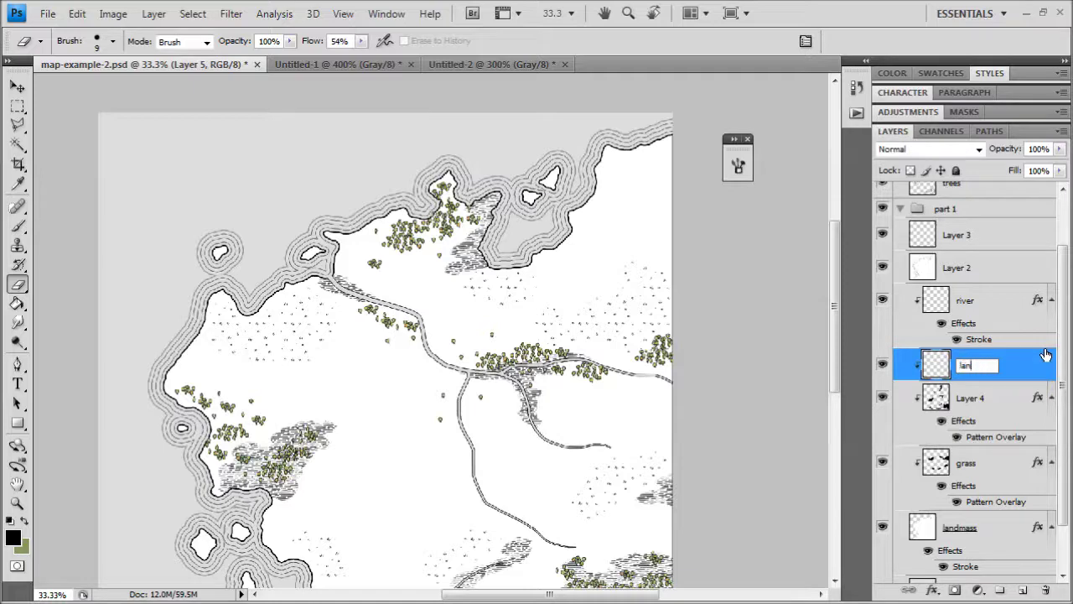
{"action": "type", "text": "dmass colour"}
{"action": "key", "text": "Return"}
Step: Swap olive green to the foreground and cover the whole landmass with filled rectangles on the landmass-colour layer
{"action": "left_click_drag", "start_coordinate": [582, 394], "coordinate": [536, 251]}
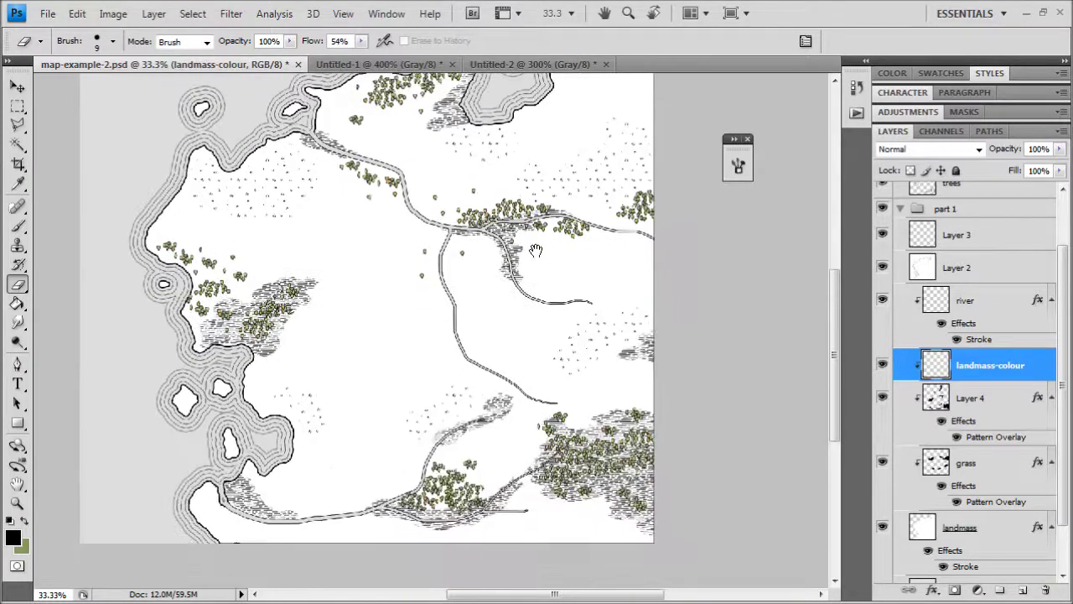
{"action": "left_click_drag", "start_coordinate": [413, 374], "coordinate": [426, 406]}
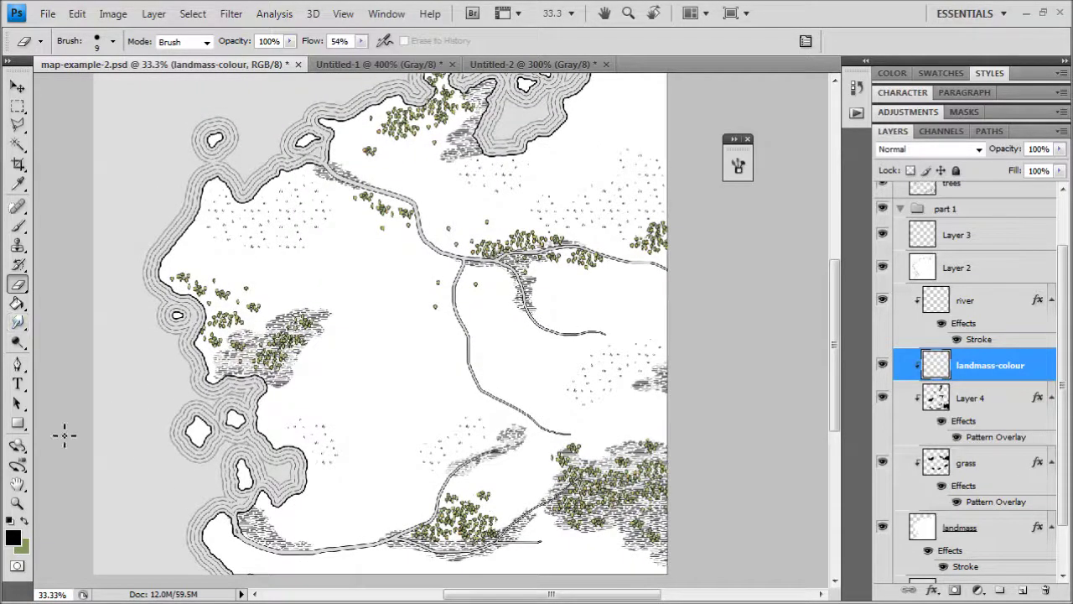
{"action": "left_click", "coordinate": [17, 423]}
{"action": "left_click", "coordinate": [26, 522]}
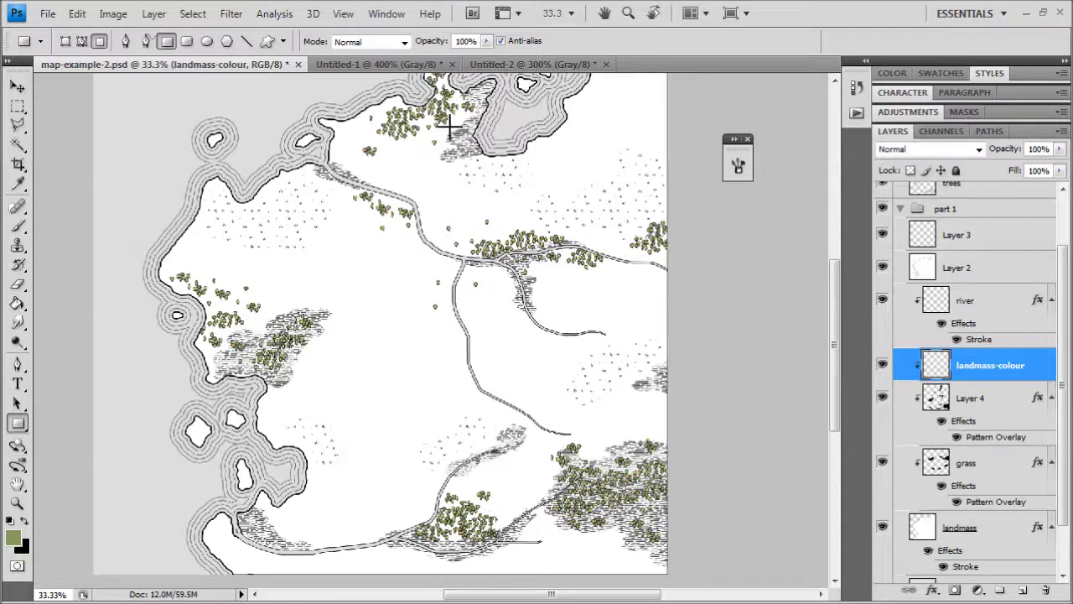
{"action": "left_click_drag", "start_coordinate": [103, 139], "coordinate": [891, 599]}
{"action": "left_click_drag", "start_coordinate": [439, 174], "coordinate": [442, 335]}
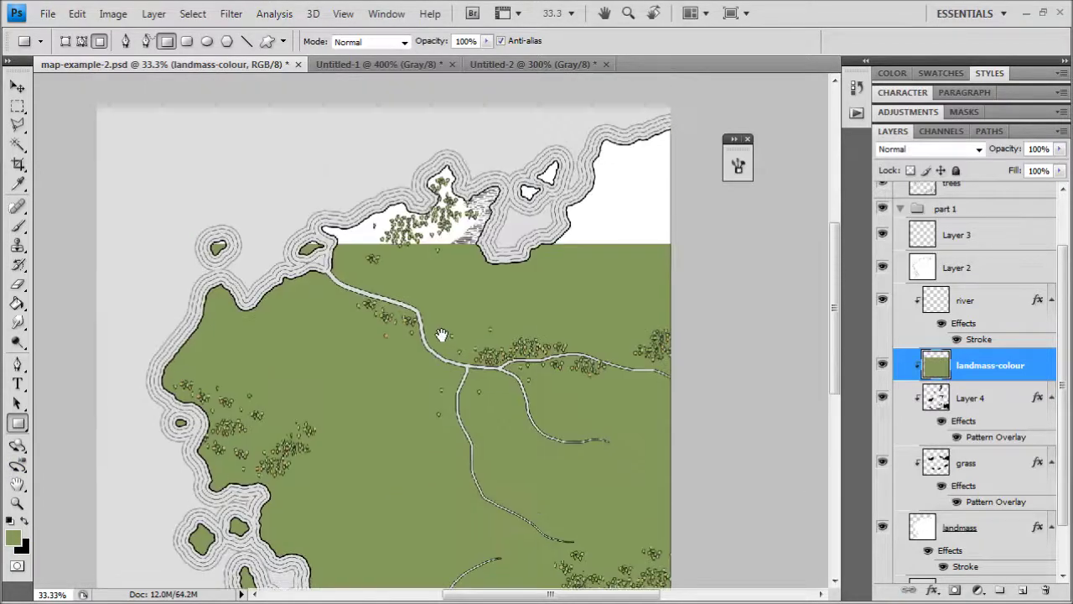
{"action": "left_click_drag", "start_coordinate": [226, 277], "coordinate": [803, 47]}
{"action": "mouse_move", "coordinate": [371, 390]}
{"action": "left_mouse_down"}
{"action": "mouse_move", "coordinate": [362, 129]}
{"action": "mouse_move", "coordinate": [411, 405]}
{"action": "left_mouse_up"}
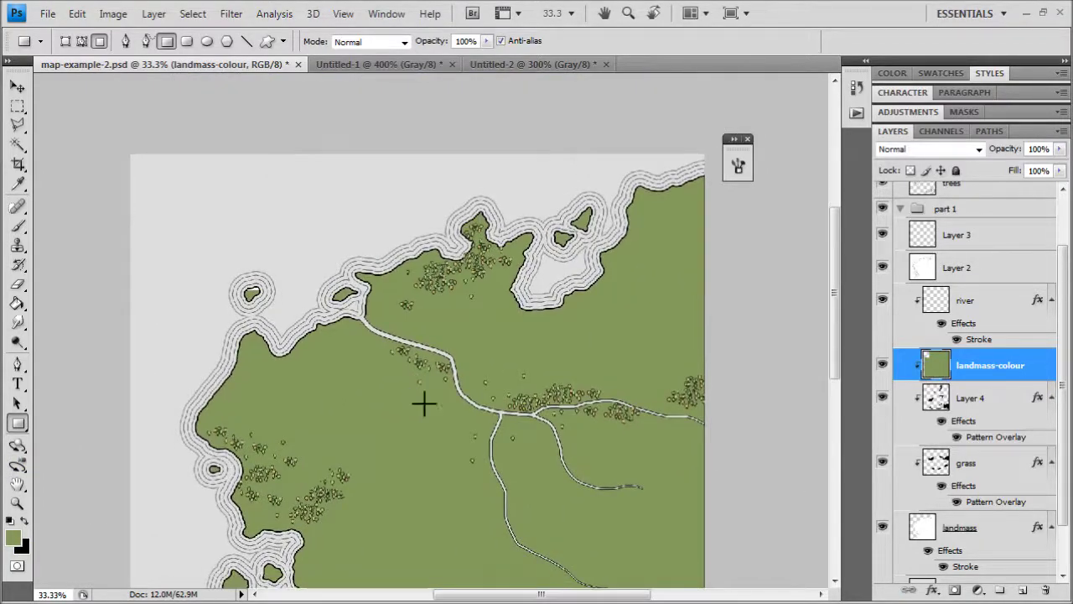
Step: Examine the green landmass up close around the rivers and across the whole map
{"action": "key", "text": "ctrl+plus"}
{"action": "key", "text": "ctrl+plus"}
{"action": "left_click_drag", "start_coordinate": [497, 399], "coordinate": [390, 233]}
{"action": "key", "text": "ctrl+plus"}
{"action": "key", "text": "ctrl+minus"}
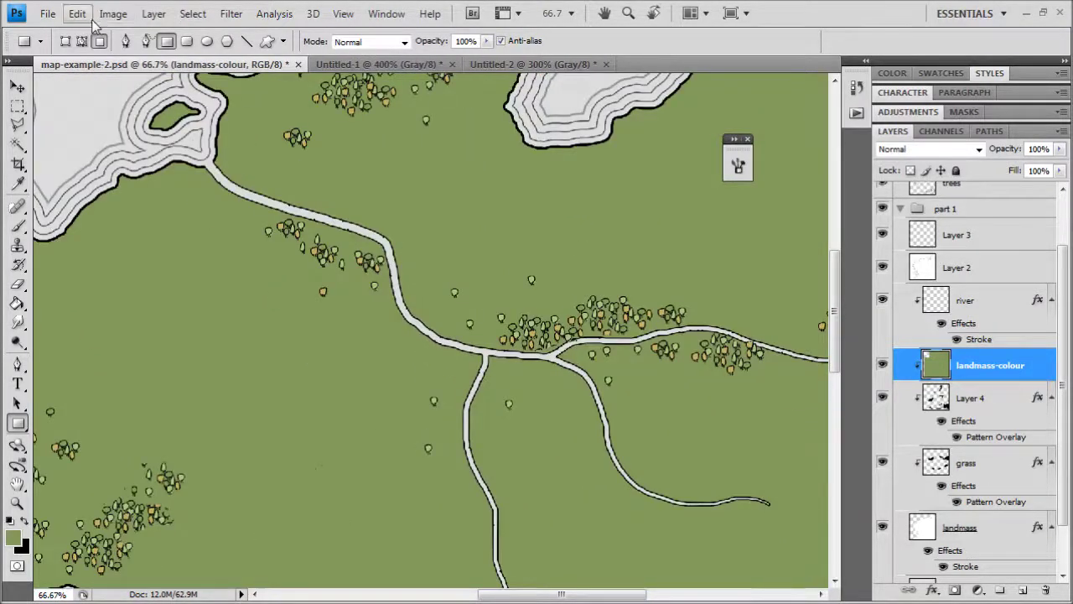
{"action": "left_click", "coordinate": [77, 14]}
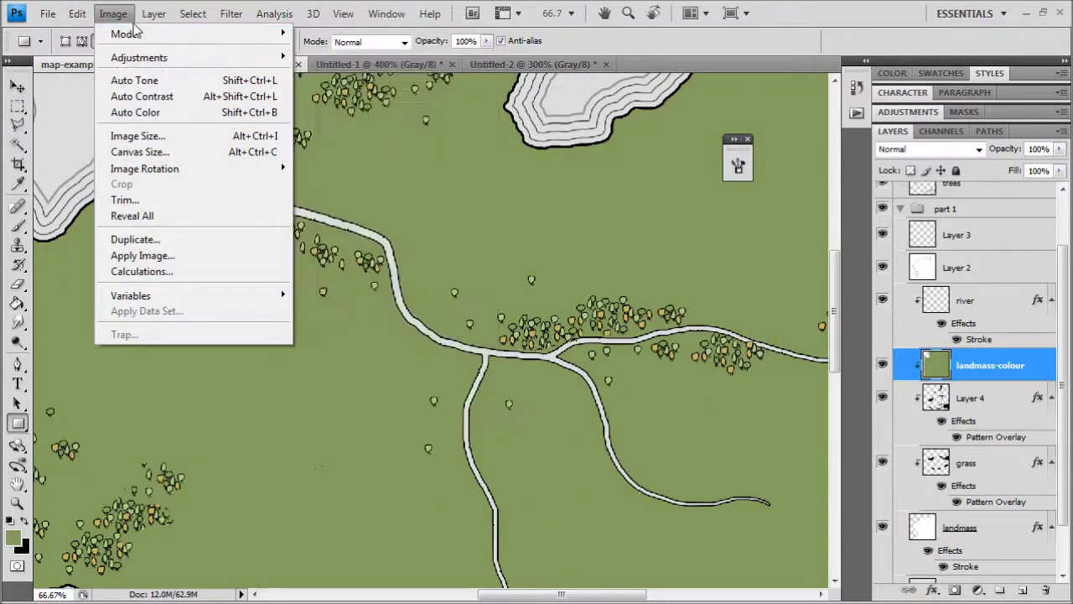
{"action": "left_click", "coordinate": [112, 12]}
{"action": "key", "text": "ctrl+minus"}
{"action": "key", "text": "ctrl+minus"}
{"action": "key", "text": "ctrl+minus"}
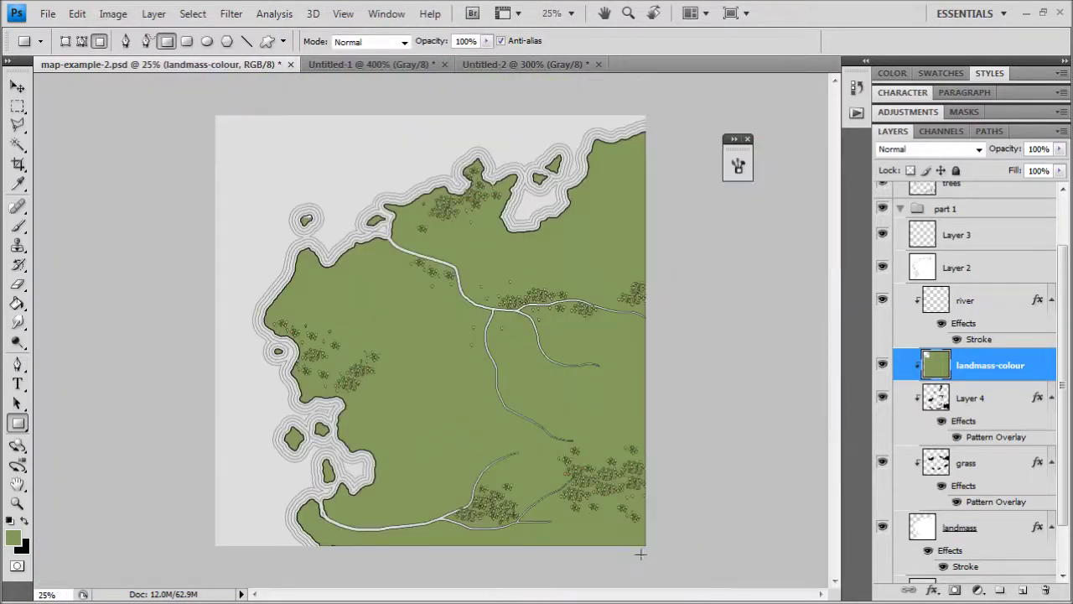
{"action": "key", "text": "ctrl+plus"}
{"action": "key", "text": "ctrl+plus"}
Step: Apply a Hue/Saturation adjustment to the landmass colour with Hue -15 and Lightness +29
{"action": "left_click", "coordinate": [112, 13]}
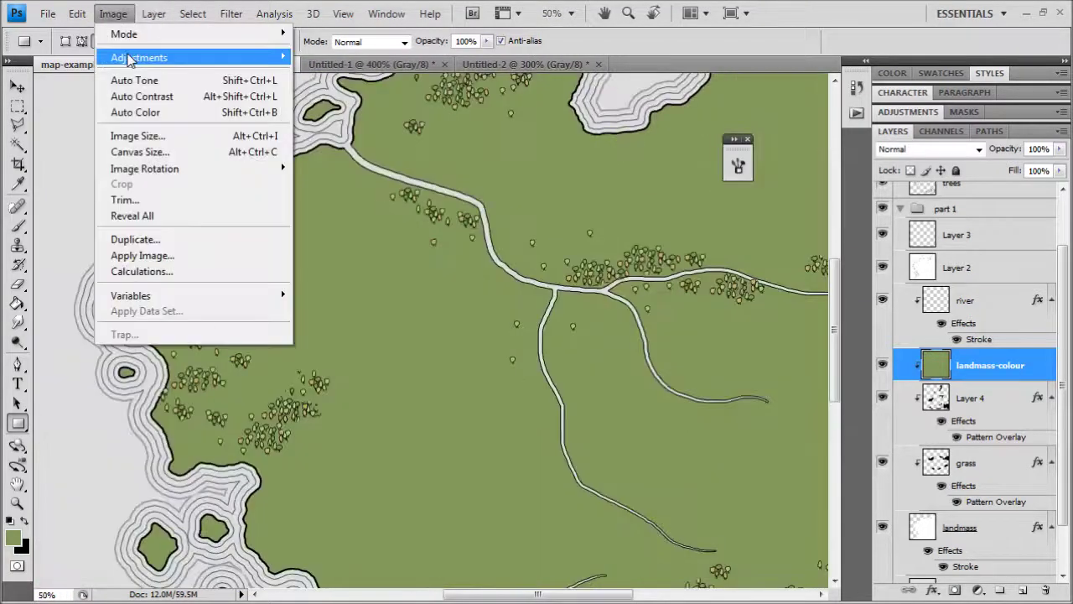
{"action": "mouse_move", "coordinate": [130, 58]}
{"action": "left_click", "coordinate": [428, 144]}
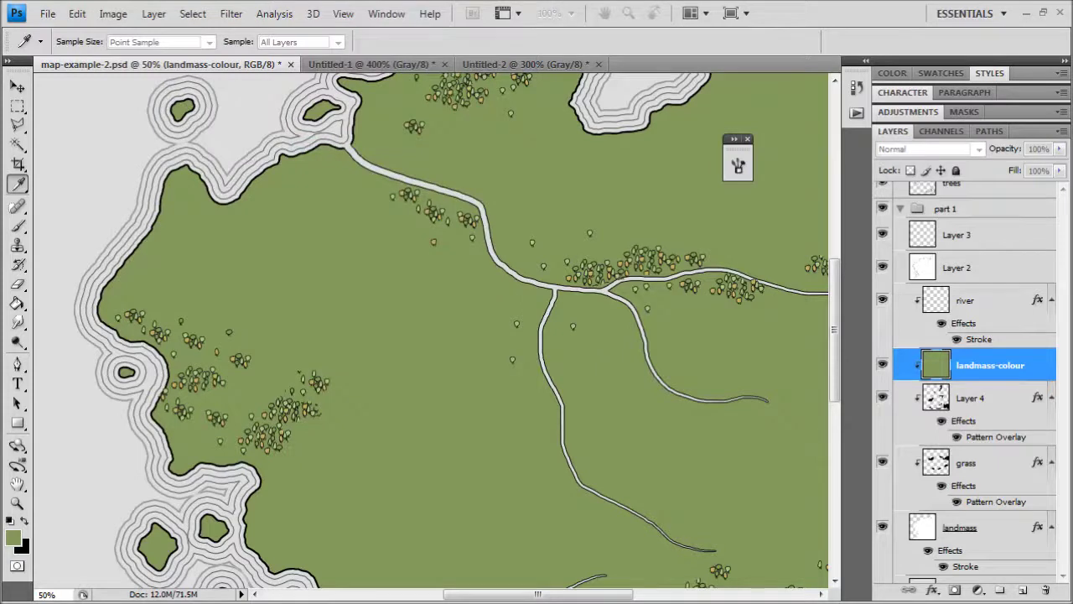
{"action": "key", "text": "ctrl+u"}
{"action": "left_click_drag", "start_coordinate": [376, 322], "coordinate": [364, 322]}
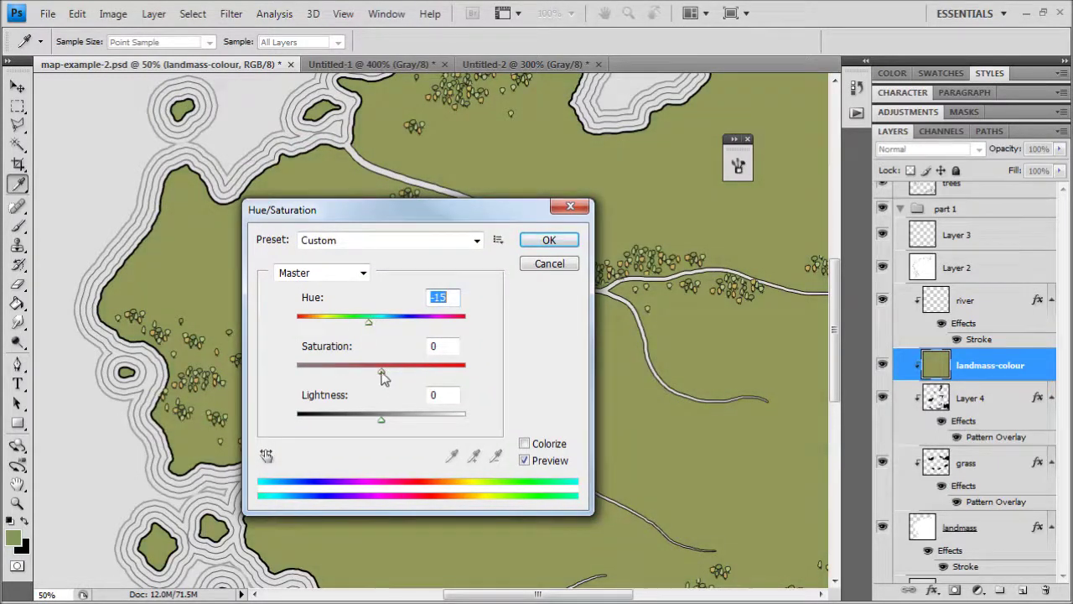
{"action": "left_click_drag", "start_coordinate": [381, 417], "coordinate": [408, 419]}
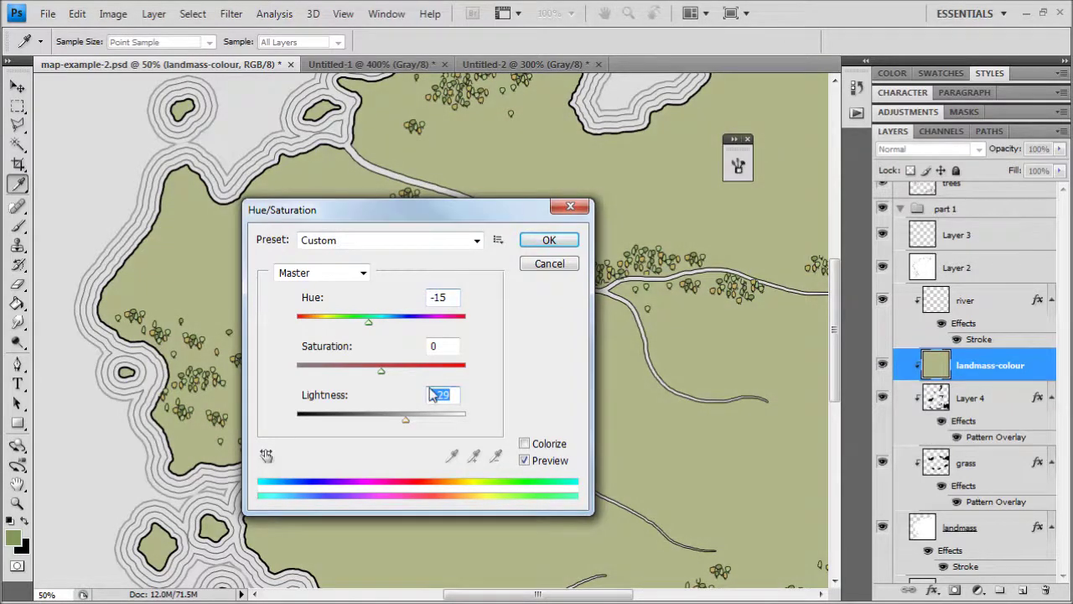
{"action": "left_click", "coordinate": [541, 243]}
Step: On the trees layer, erase the stray marks around the small tree clusters south of the large southeastern forest
{"action": "left_click_drag", "start_coordinate": [613, 322], "coordinate": [397, 65]}
{"action": "left_click_drag", "start_coordinate": [338, 260], "coordinate": [275, 175]}
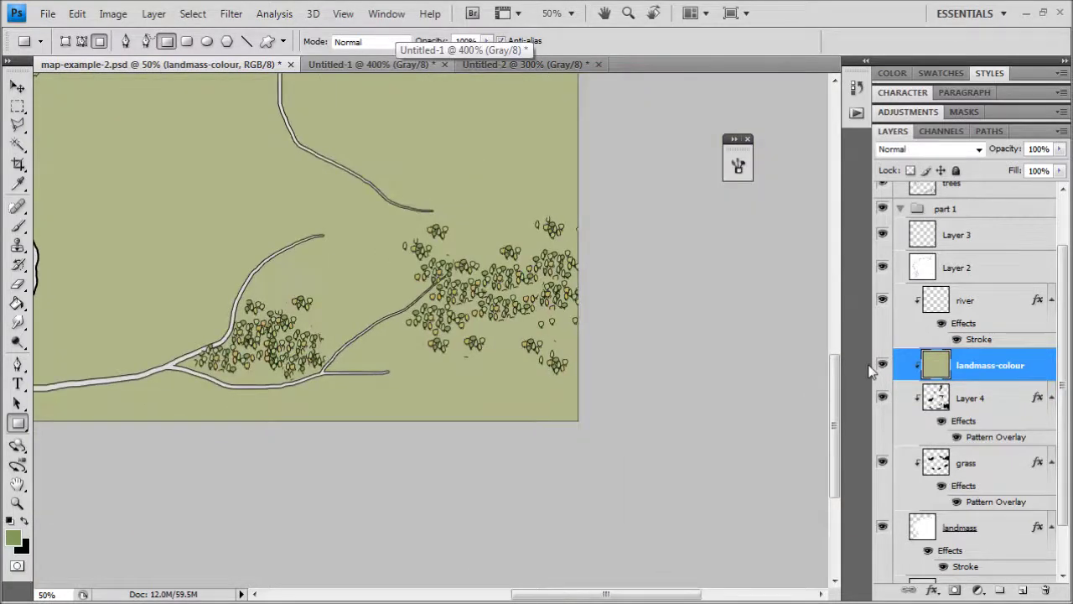
{"action": "key", "text": "ctrl+plus"}
{"action": "left_click", "coordinate": [974, 307]}
{"action": "scroll", "coordinate": [950, 257], "scroll_direction": "up", "scroll_amount": 2}
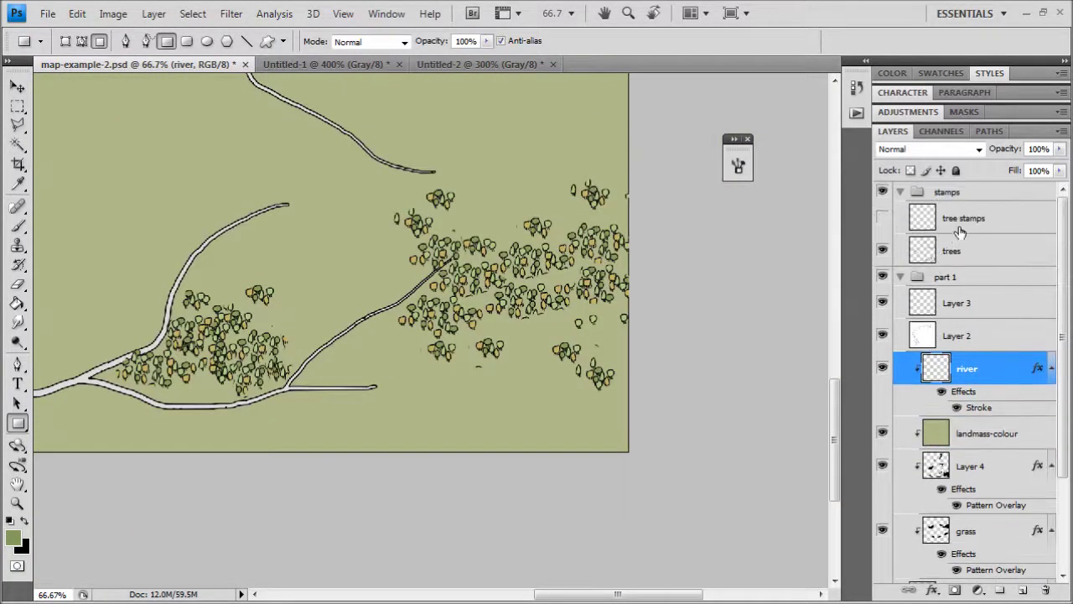
{"action": "left_click", "coordinate": [960, 231]}
{"action": "key", "text": "ctrl+plus"}
{"action": "key", "text": "ctrl+plus"}
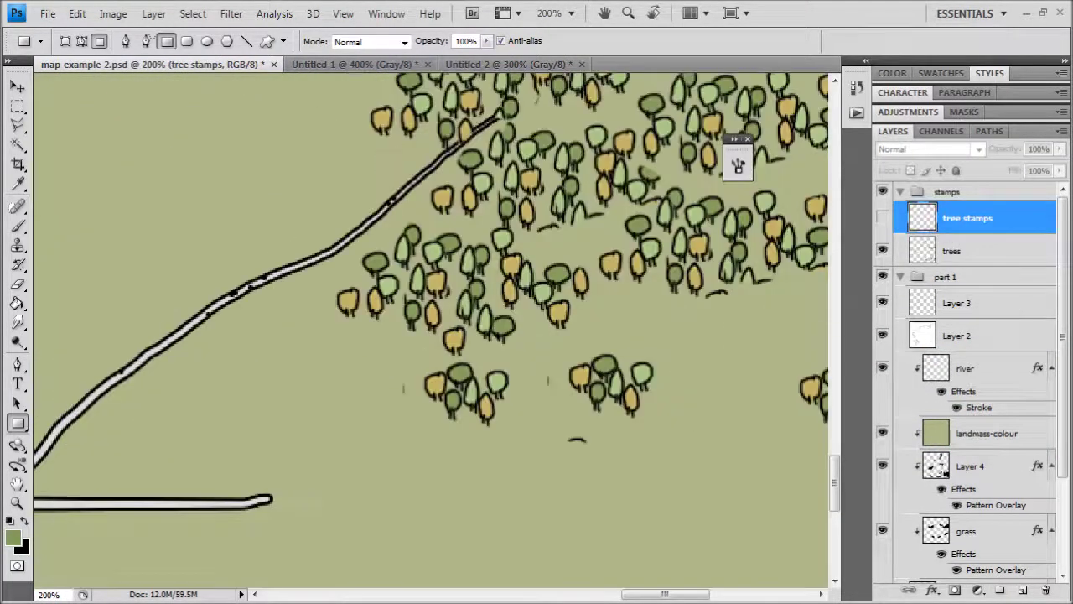
{"action": "left_click", "coordinate": [19, 284]}
{"action": "left_click", "coordinate": [932, 248]}
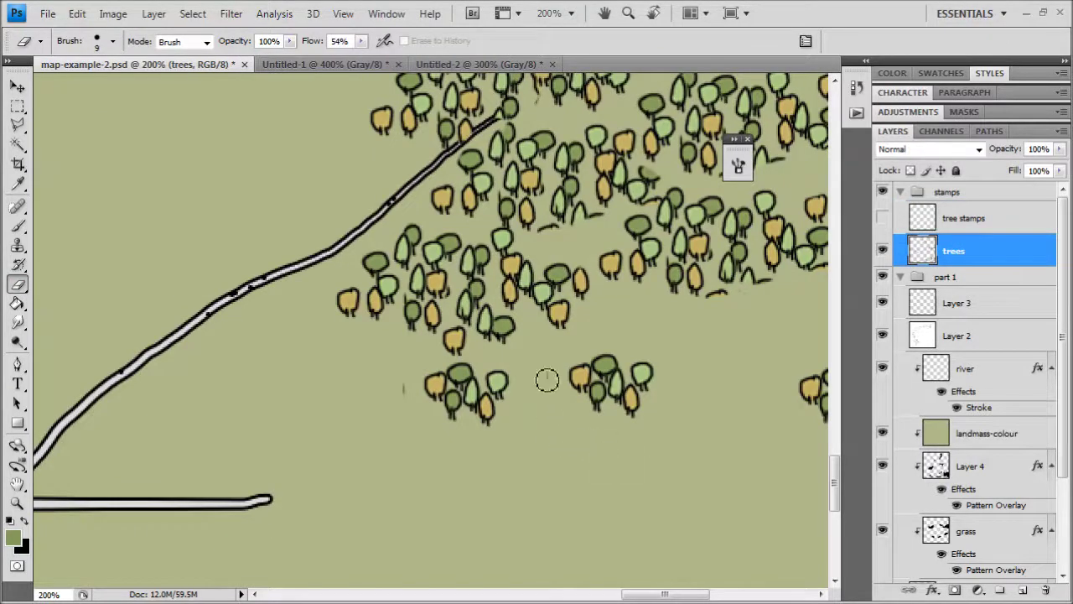
{"action": "left_click_drag", "start_coordinate": [547, 381], "coordinate": [550, 374]}
{"action": "left_click_drag", "start_coordinate": [404, 388], "coordinate": [404, 378]}
{"action": "left_click_drag", "start_coordinate": [518, 221], "coordinate": [388, 426]}
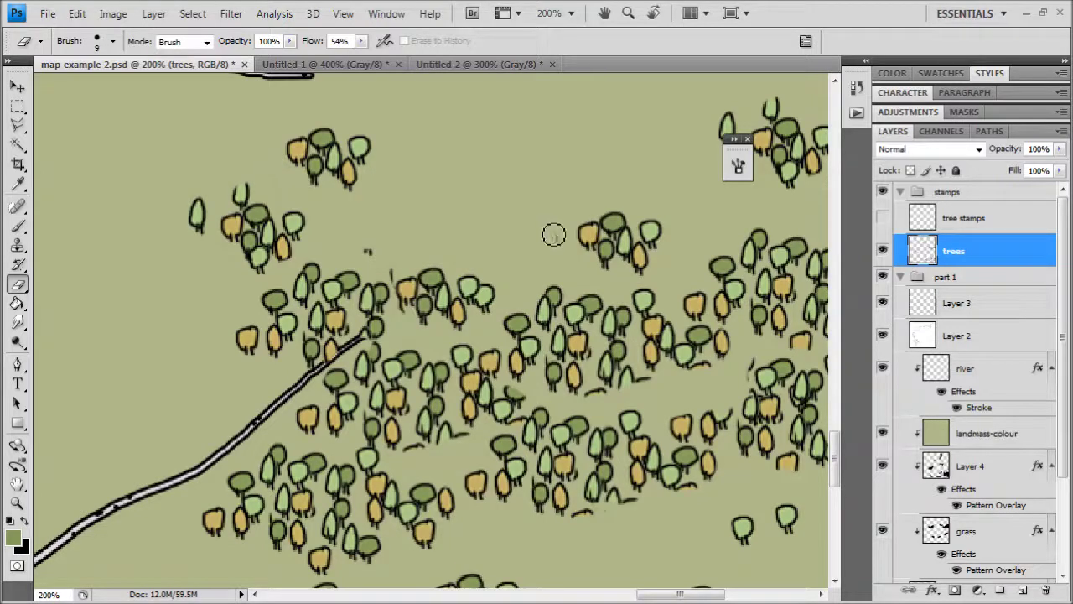
Step: Collapse the stamps group and toggle the landmass-colour layer's visibility to compare the whole map with and without the colour
{"action": "key", "text": "ctrl+minus"}
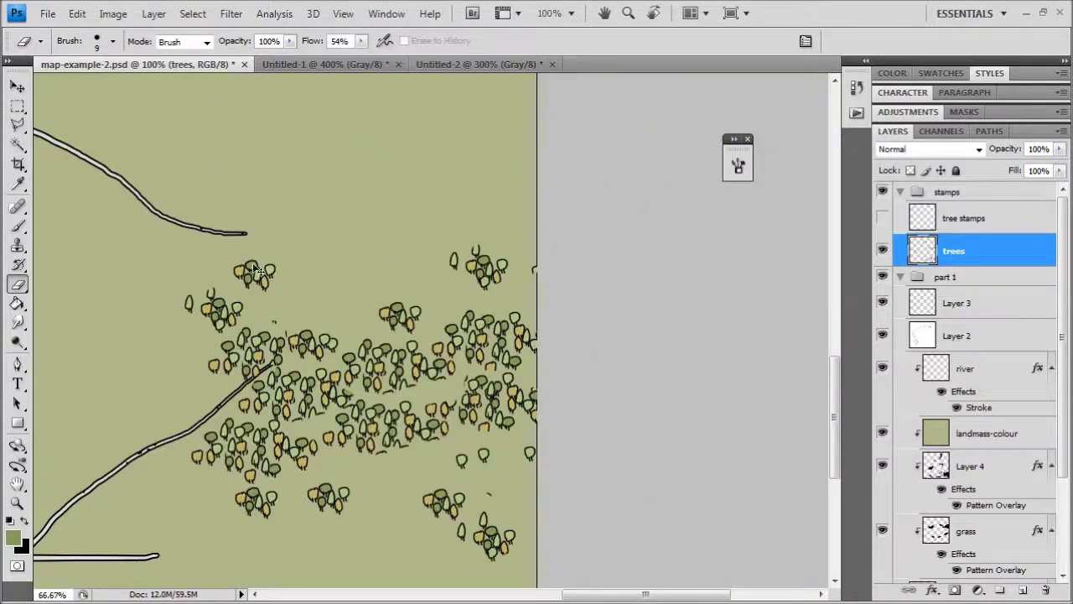
{"action": "key", "text": "ctrl+minus"}
{"action": "key", "text": "ctrl+plus"}
{"action": "key", "text": "ctrl+minus"}
{"action": "key", "text": "ctrl+minus"}
{"action": "key", "text": "ctrl+minus"}
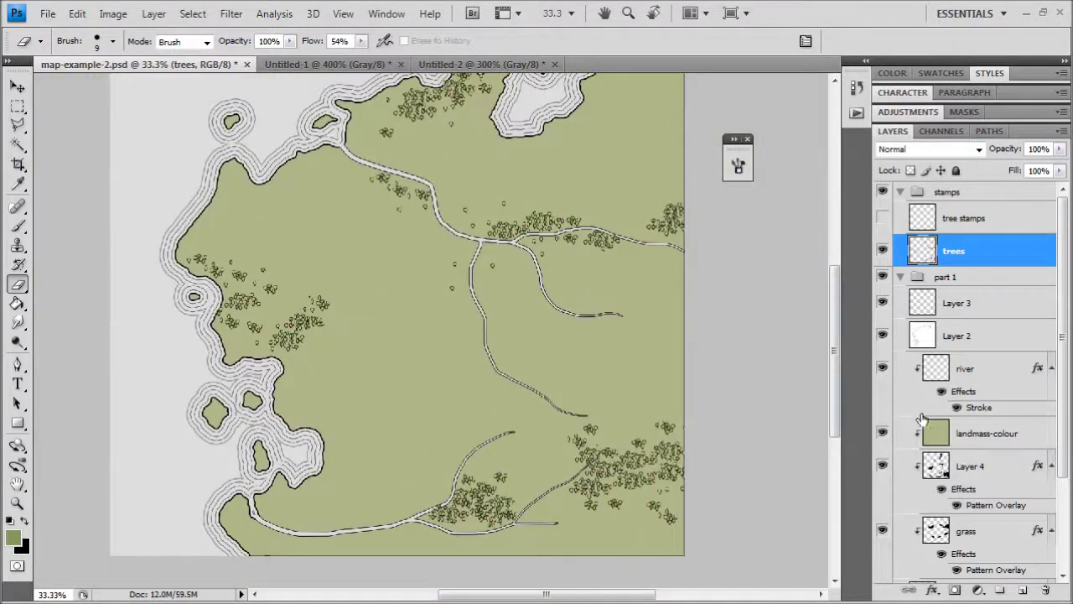
{"action": "left_click", "coordinate": [965, 431]}
{"action": "left_click", "coordinate": [900, 192]}
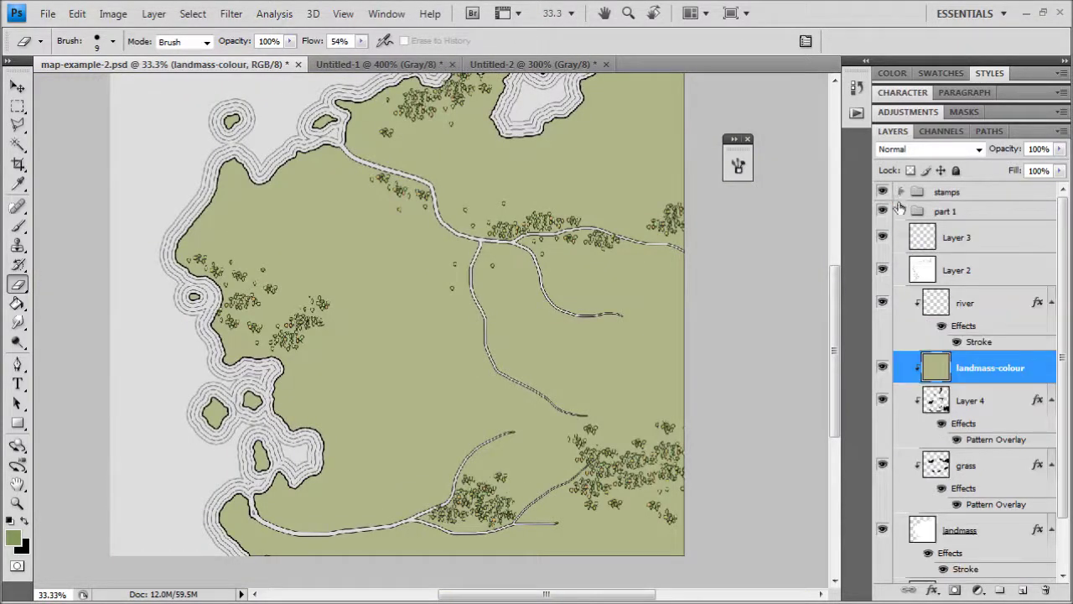
{"action": "left_click", "coordinate": [882, 369]}
{"action": "left_click", "coordinate": [882, 369]}
{"action": "left_click", "coordinate": [881, 369]}
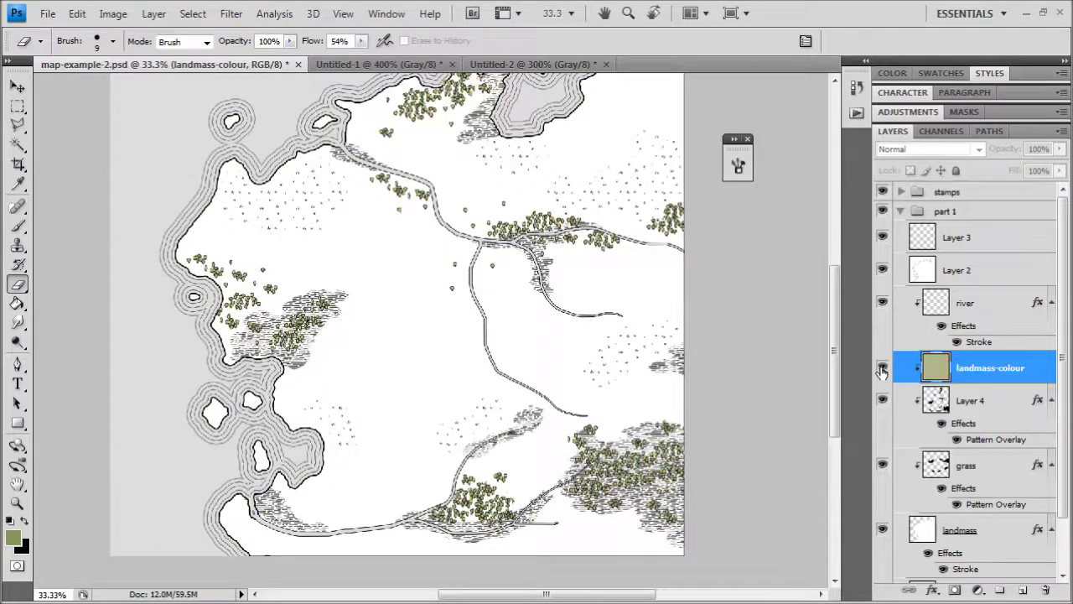
Step: Compare the map with the landmass-colour layer hidden and shown, and set that layer's blending mode to Multiply
{"action": "left_click", "coordinate": [882, 369]}
{"action": "left_click", "coordinate": [882, 369]}
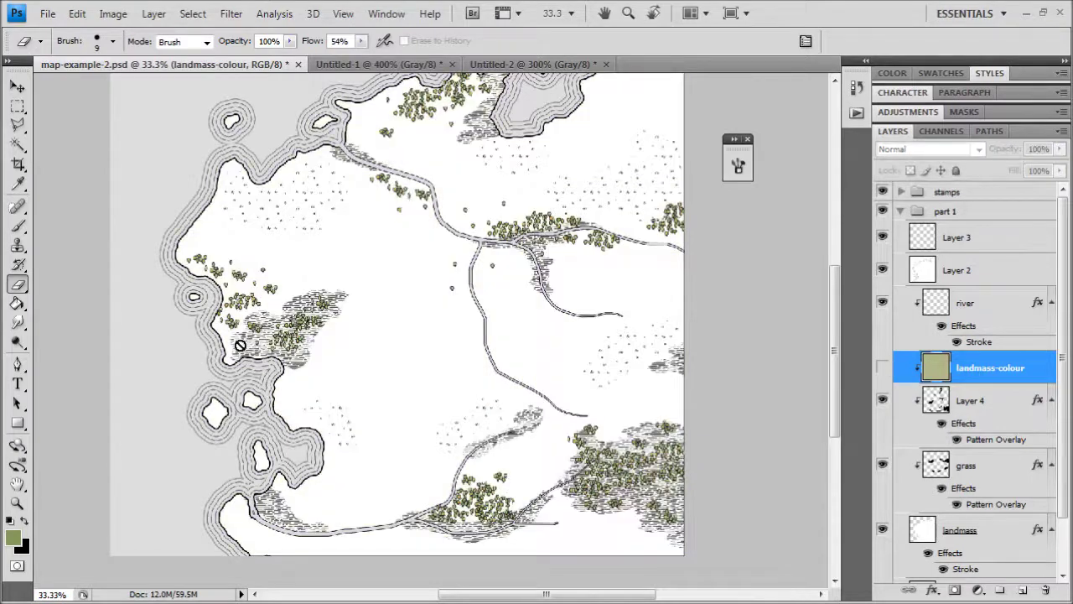
{"action": "left_click", "coordinate": [880, 368]}
{"action": "left_click", "coordinate": [944, 148]}
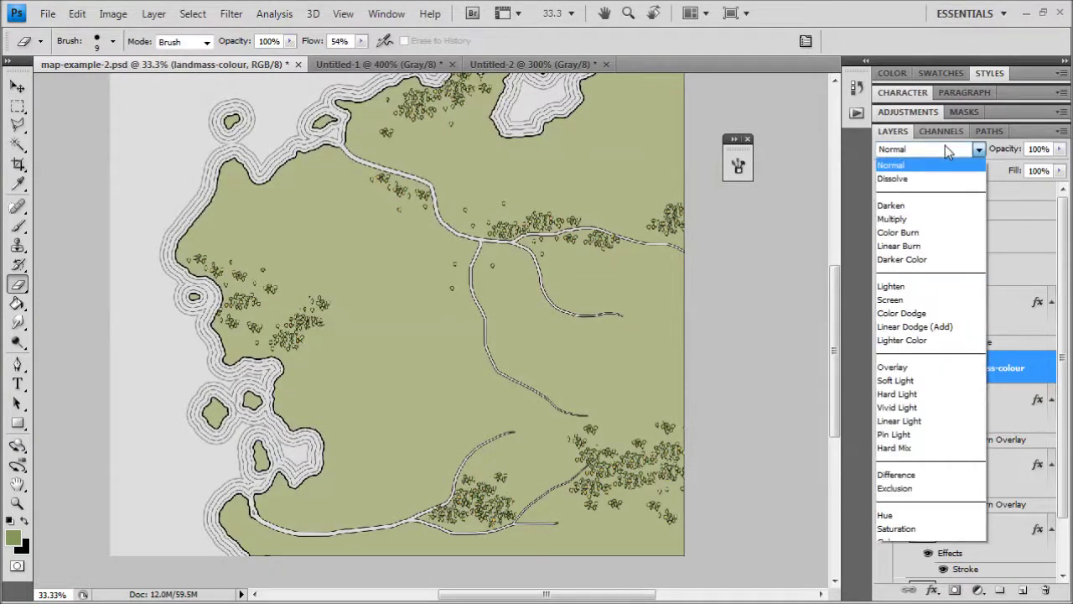
{"action": "left_click", "coordinate": [892, 219]}
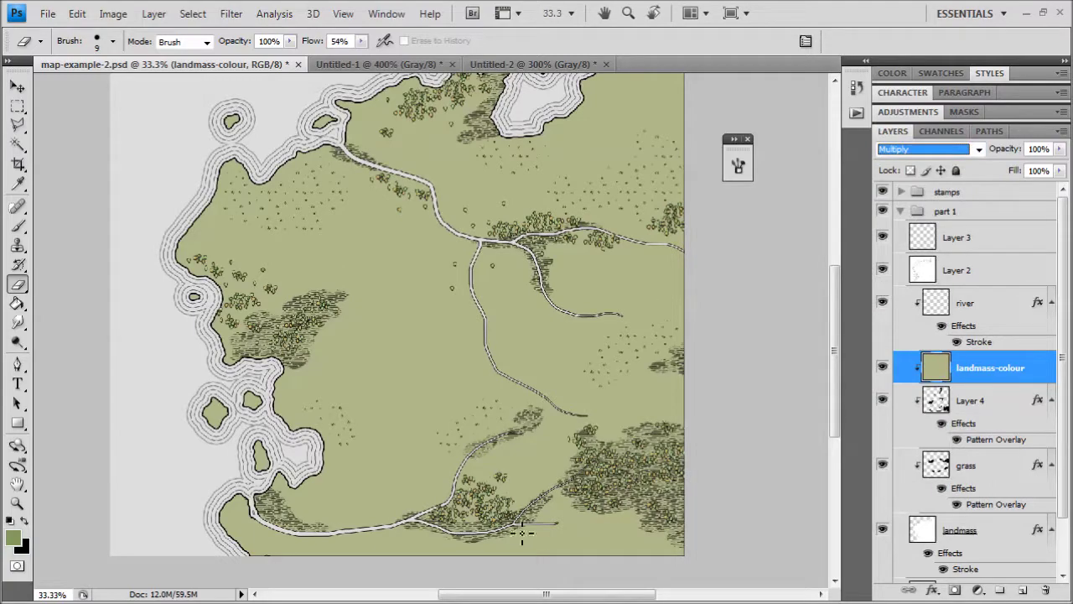
{"action": "left_click_drag", "start_coordinate": [518, 450], "coordinate": [608, 399]}
{"action": "scroll", "coordinate": [989, 409], "scroll_direction": "down", "scroll_amount": 3}
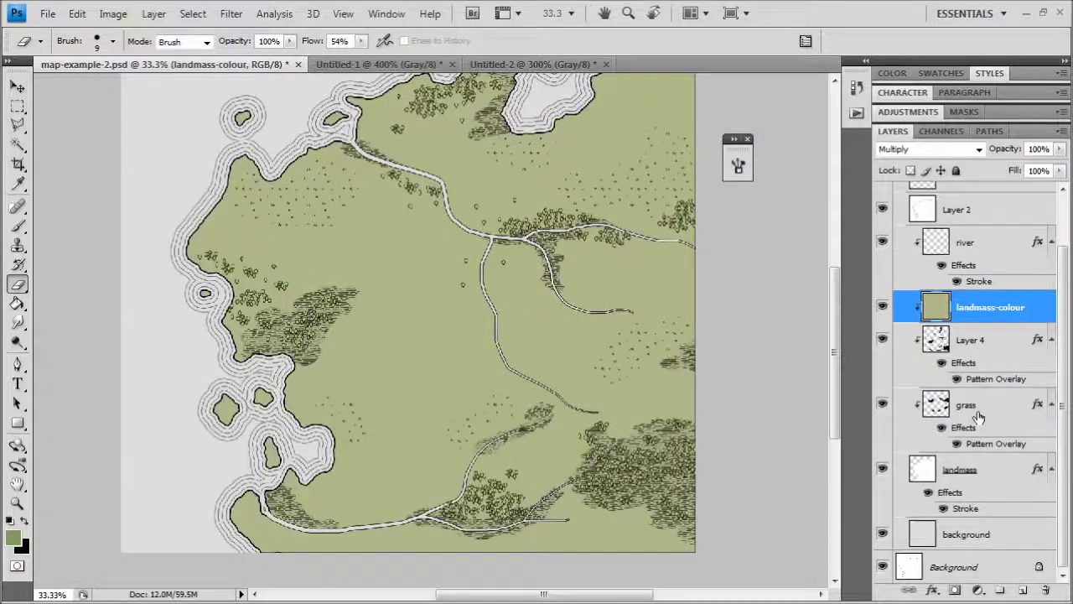
{"action": "scroll", "coordinate": [978, 417], "scroll_direction": "up", "scroll_amount": 3}
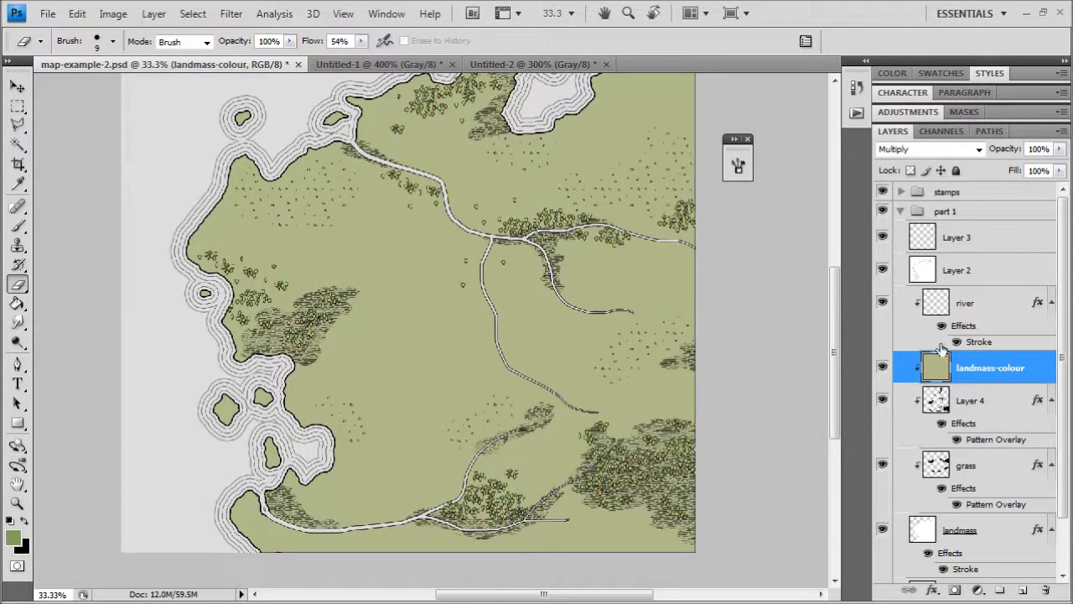
Step: Select the background layer and look at the sea colours on the Beleriand reference map in the browser, returning to Photoshop
{"action": "scroll", "coordinate": [938, 480], "scroll_direction": "down", "scroll_amount": 3}
{"action": "left_click", "coordinate": [927, 530]}
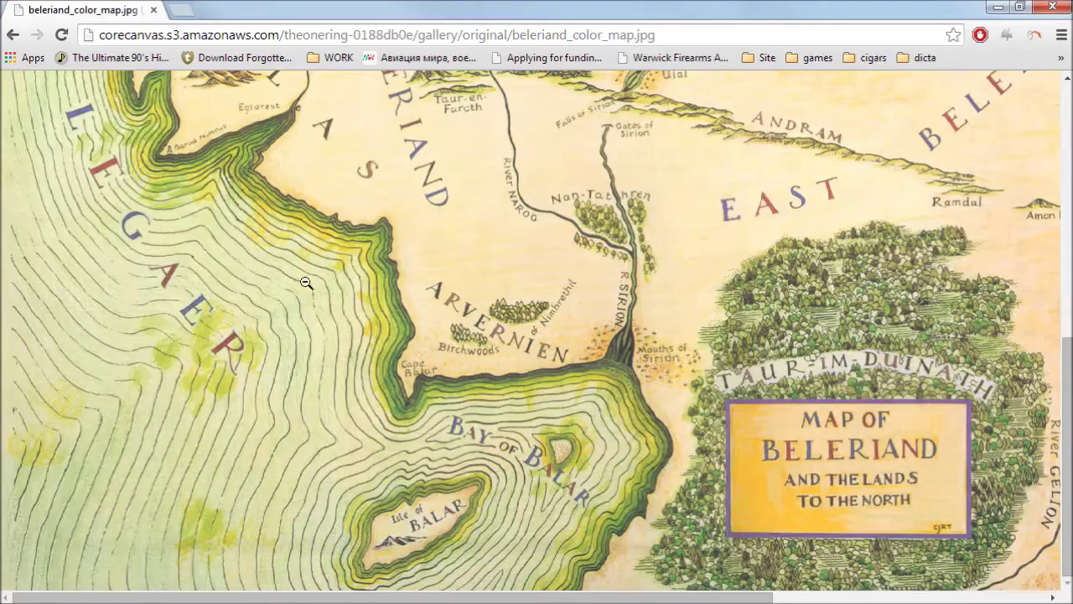
{"action": "left_click", "coordinate": [997, 7]}
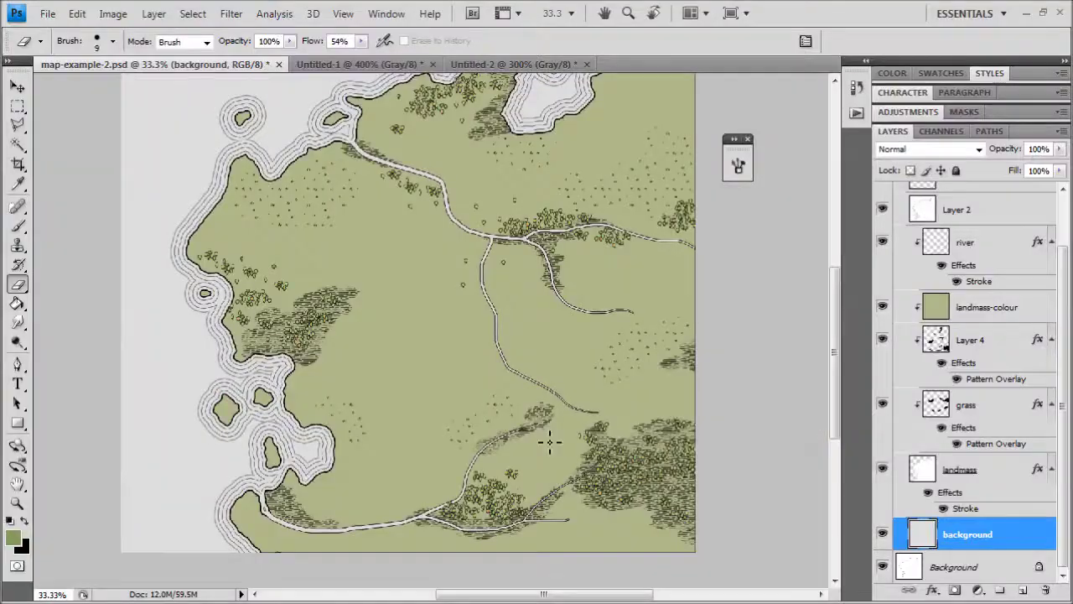
Step: Apply a Hue/Saturation adjustment to the landmass-colour layer with Hue -4 and Lightness +9
{"action": "left_click", "coordinate": [950, 309]}
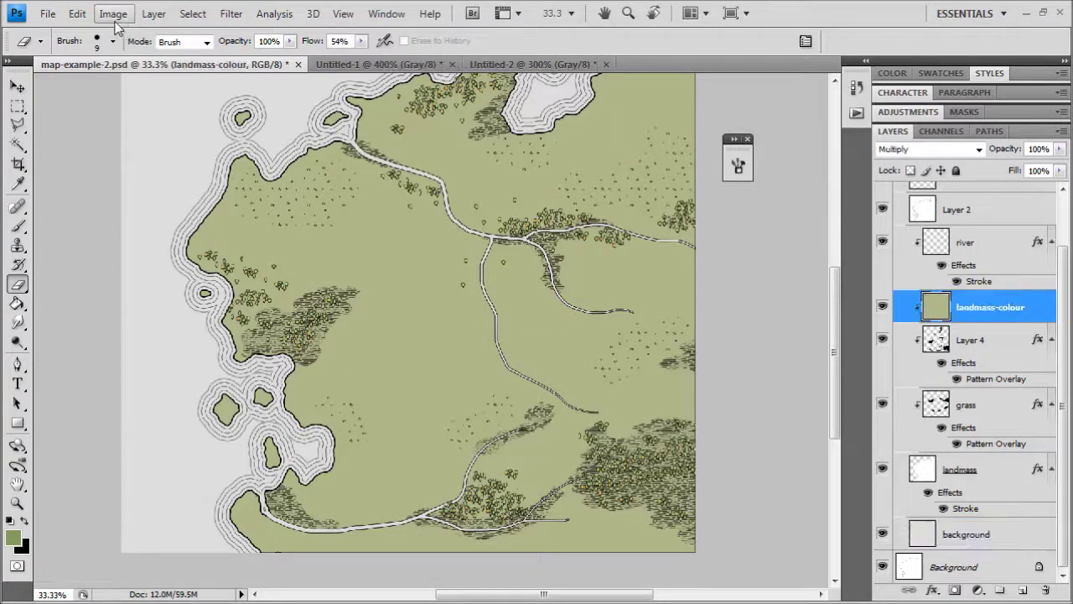
{"action": "left_click", "coordinate": [112, 13]}
{"action": "mouse_move", "coordinate": [139, 57]}
{"action": "left_click", "coordinate": [380, 145]}
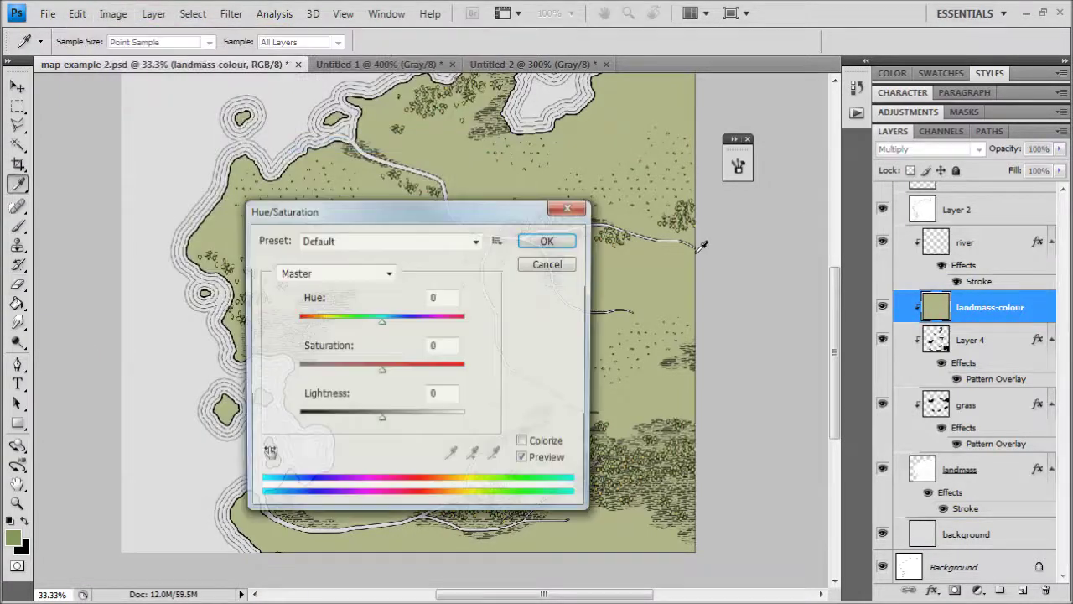
{"action": "left_click_drag", "start_coordinate": [277, 213], "coordinate": [619, 189]}
{"action": "left_click_drag", "start_coordinate": [708, 398], "coordinate": [715, 403]}
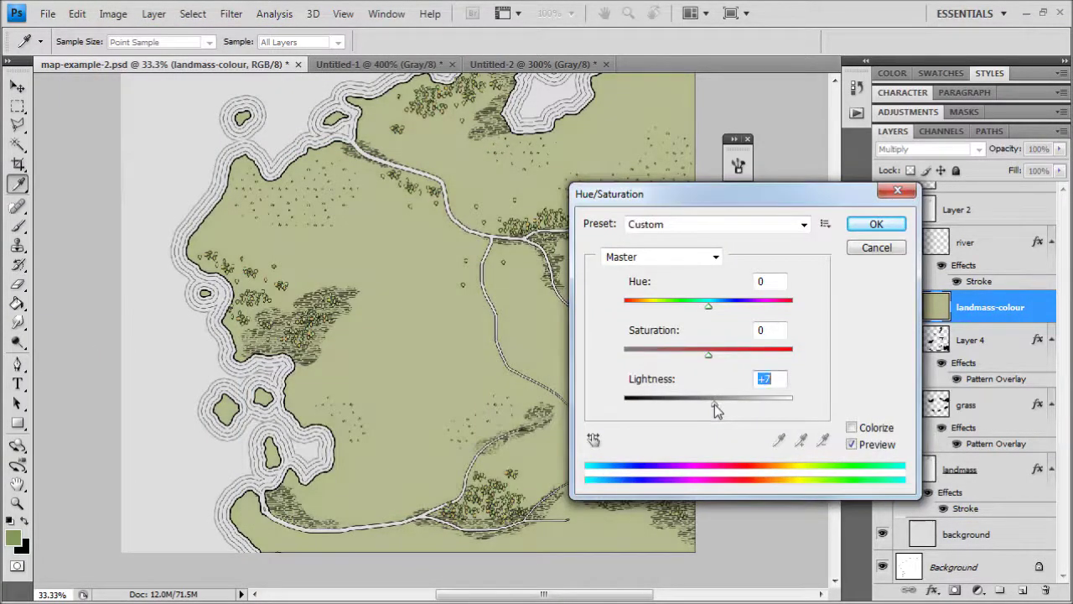
{"action": "left_click_drag", "start_coordinate": [702, 307], "coordinate": [706, 310]}
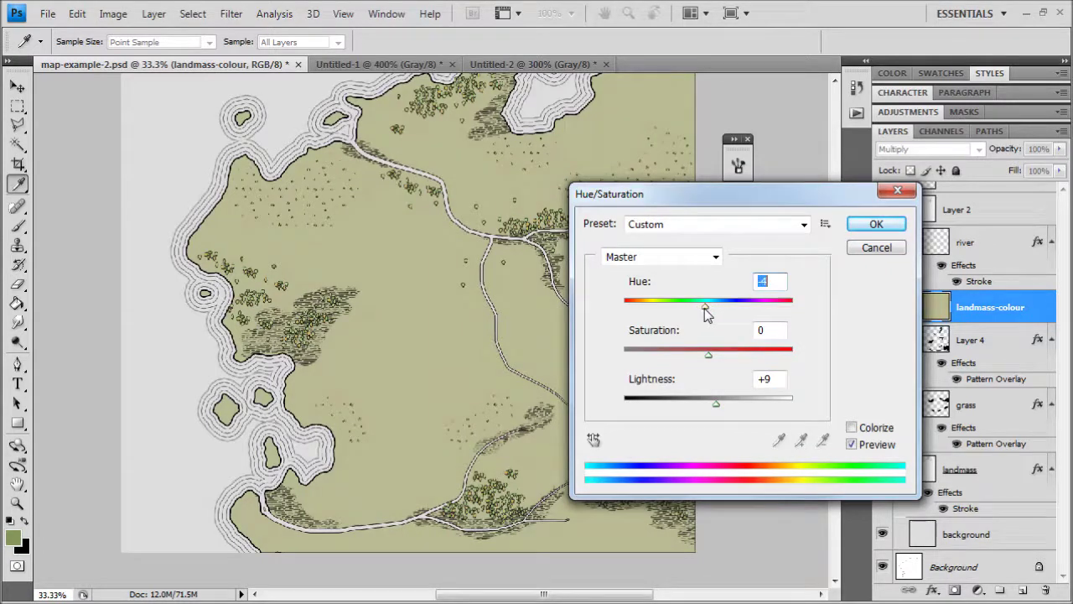
{"action": "left_click", "coordinate": [876, 223]}
{"action": "key", "text": "e"}
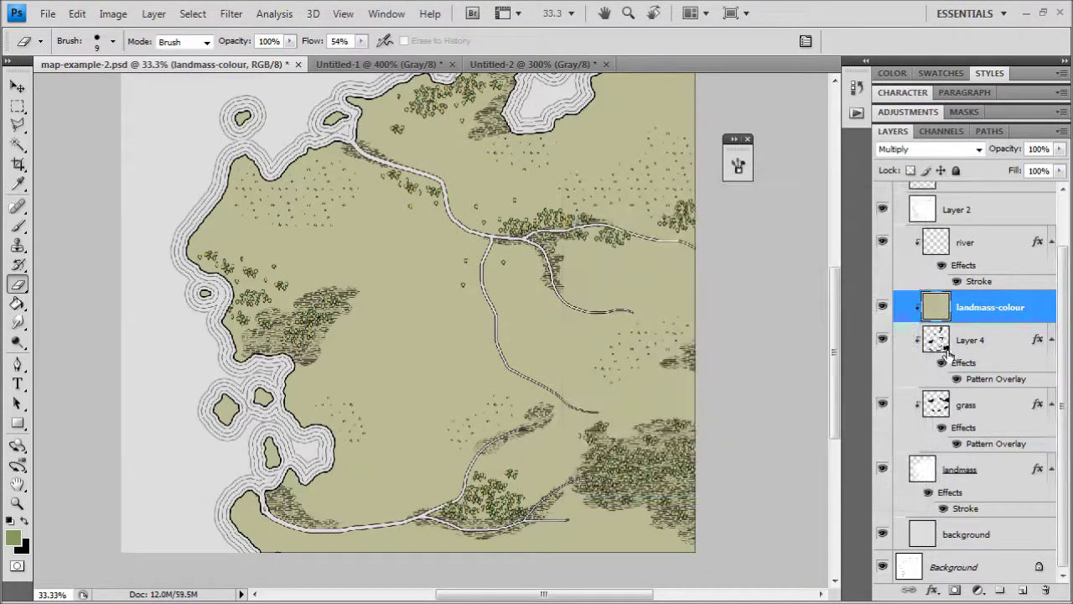
Step: Select the background layer and set the foreground colour to the muted green #658c64 for the sea
{"action": "key", "text": "ctrl+plus"}
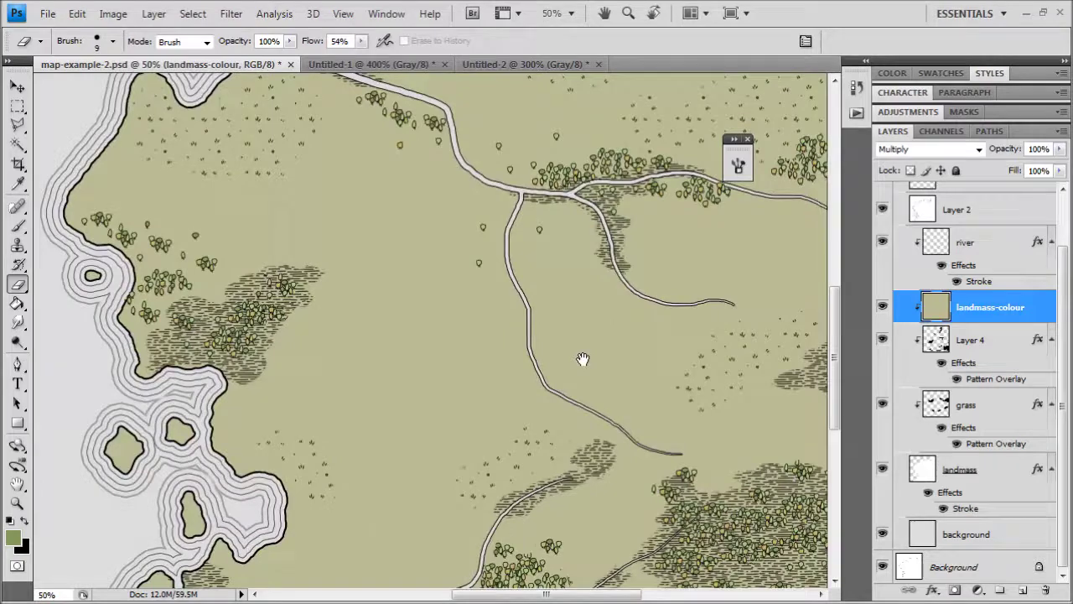
{"action": "mouse_move", "coordinate": [582, 360]}
{"action": "left_mouse_down"}
{"action": "mouse_move", "coordinate": [455, 249]}
{"action": "mouse_move", "coordinate": [666, 404]}
{"action": "mouse_move", "coordinate": [611, 472]}
{"action": "mouse_move", "coordinate": [508, 268]}
{"action": "left_mouse_up"}
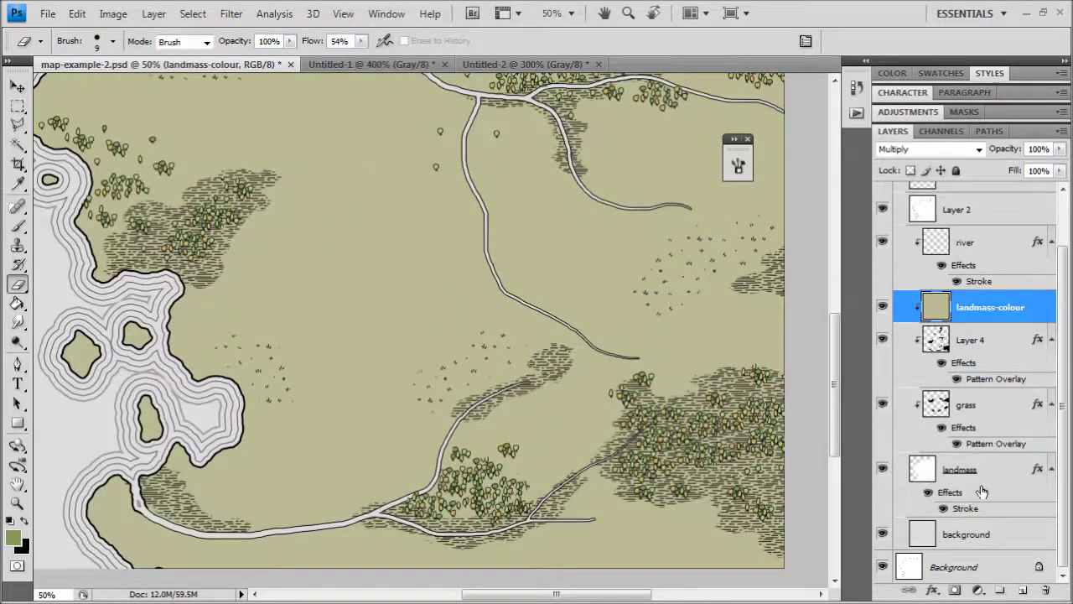
{"action": "left_click", "coordinate": [948, 541]}
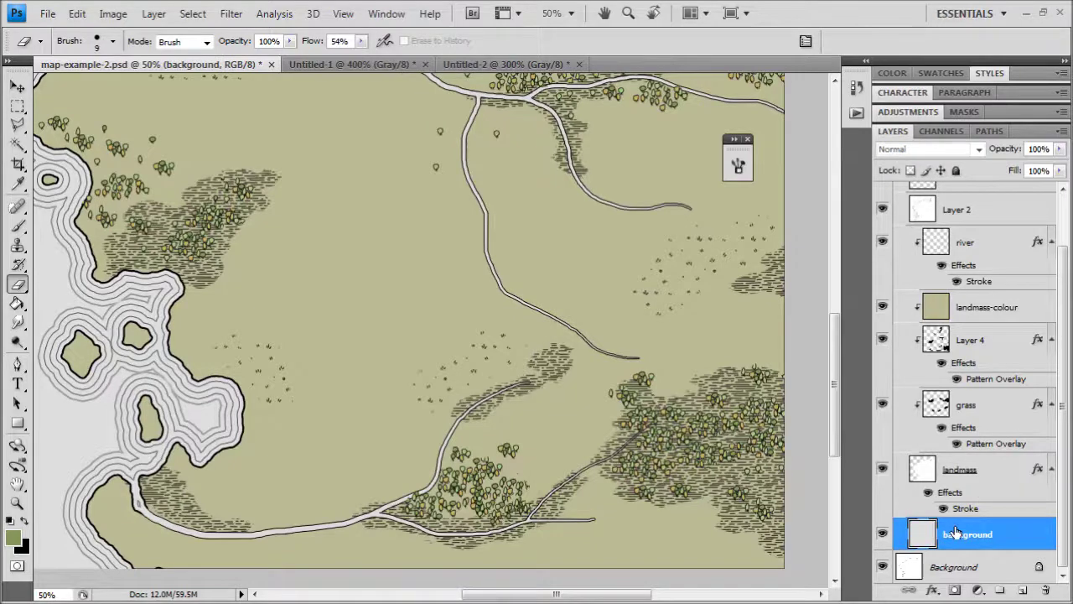
{"action": "left_click_drag", "start_coordinate": [259, 240], "coordinate": [477, 311]}
{"action": "left_click", "coordinate": [111, 14]}
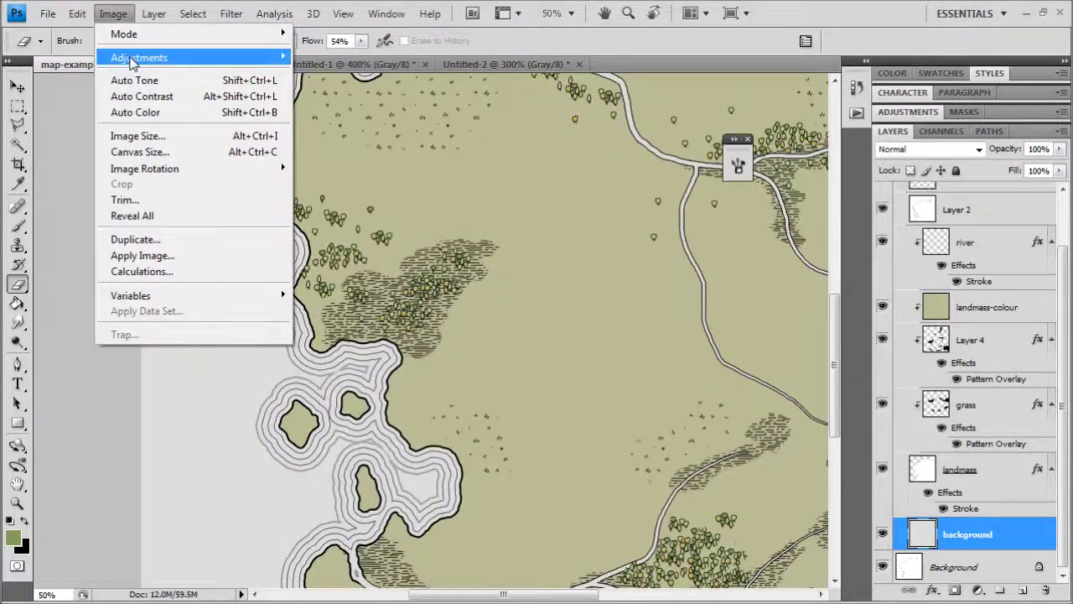
{"action": "left_click", "coordinate": [17, 303]}
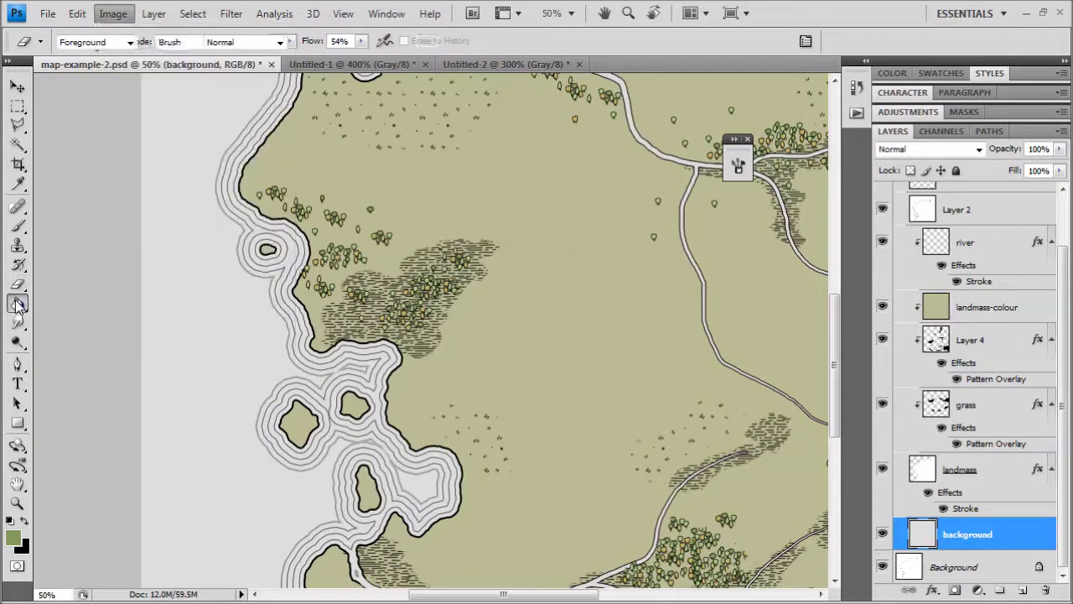
{"action": "left_click", "coordinate": [12, 538]}
{"action": "mouse_move", "coordinate": [737, 366]}
{"action": "left_mouse_down"}
{"action": "mouse_move", "coordinate": [738, 377]}
{"action": "mouse_move", "coordinate": [737, 348]}
{"action": "left_mouse_up"}
{"action": "left_click", "coordinate": [564, 301]}
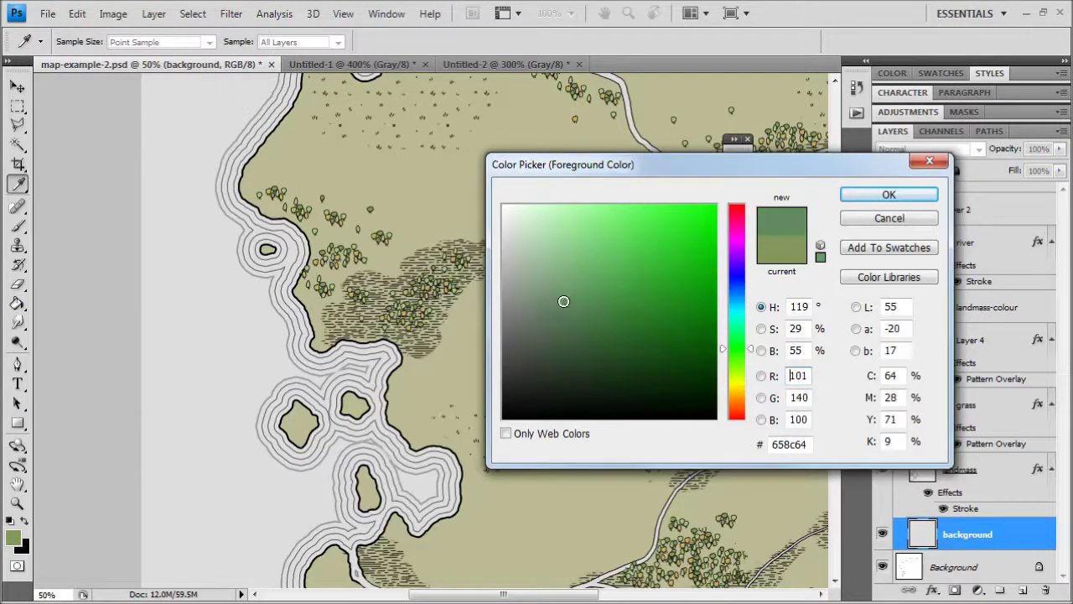
{"action": "left_click", "coordinate": [887, 195]}
Step: Fill the background layer with the foreground green to colour the sea around the landmass
{"action": "left_click", "coordinate": [262, 375]}
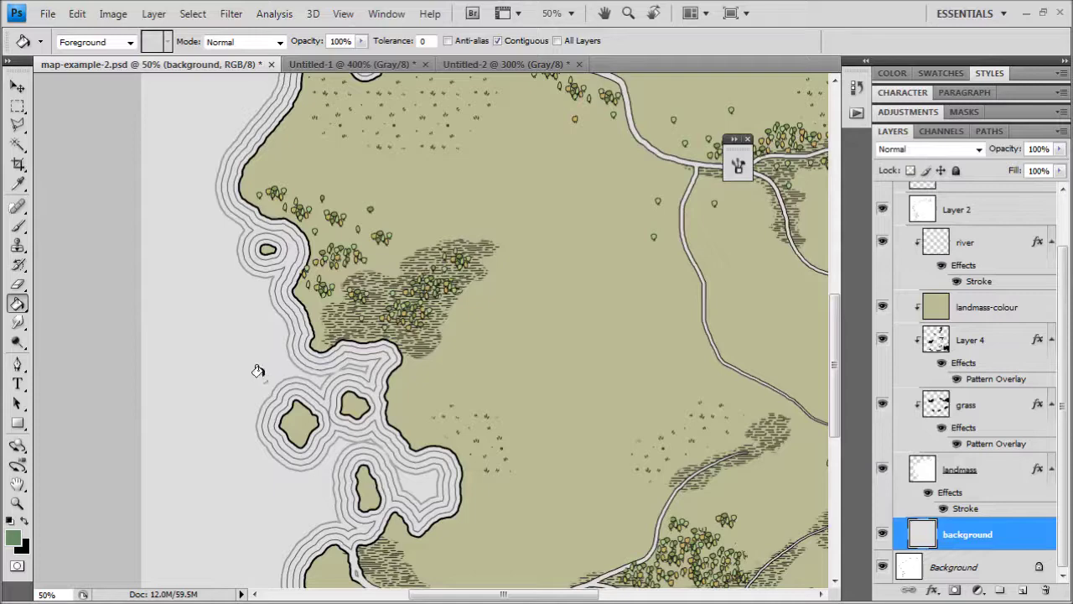
{"action": "left_click", "coordinate": [18, 425]}
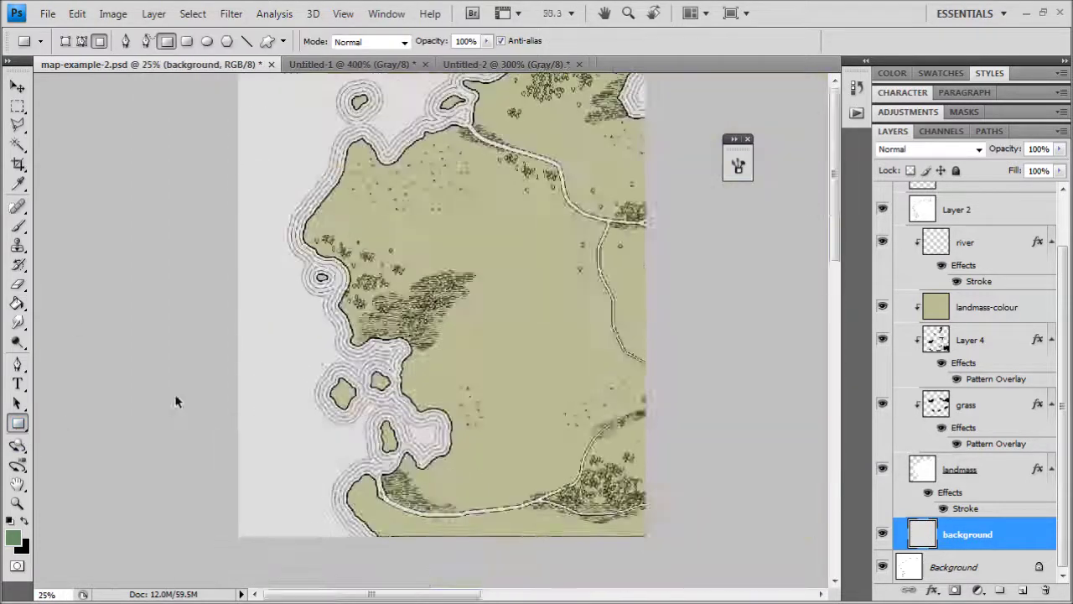
{"action": "key", "text": "ctrl+minus"}
{"action": "key", "text": "ctrl+minus"}
{"action": "key", "text": "alt+BackSpace"}
{"action": "key", "text": "ctrl+plus"}
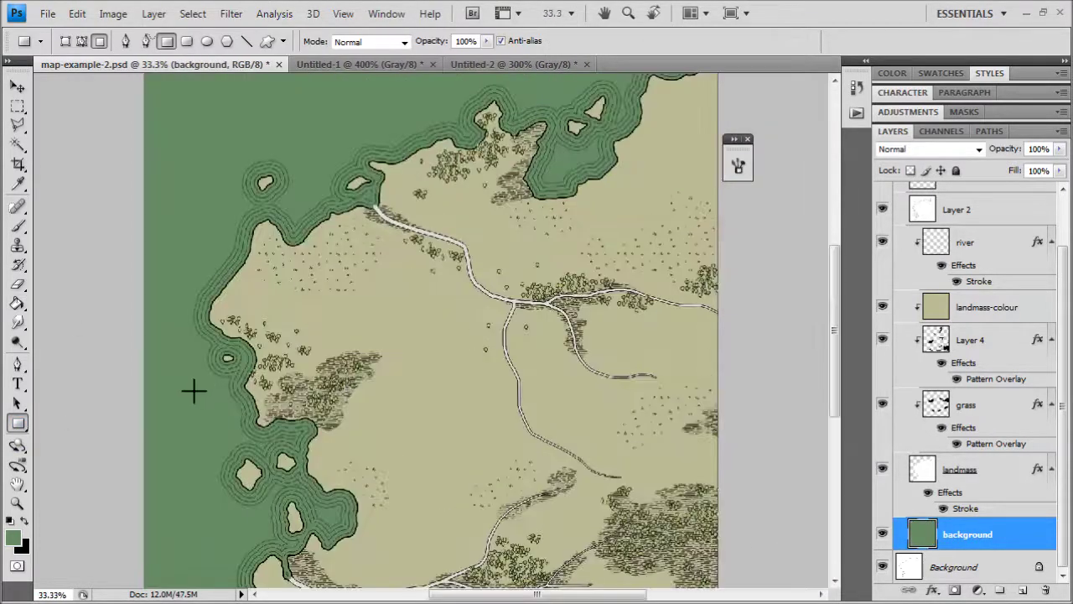
Step: Lighten the sea on the background layer with a Hue/Saturation adjustment of Lightness +34
{"action": "left_click", "coordinate": [113, 14]}
{"action": "mouse_move", "coordinate": [151, 55]}
{"action": "left_click", "coordinate": [378, 146]}
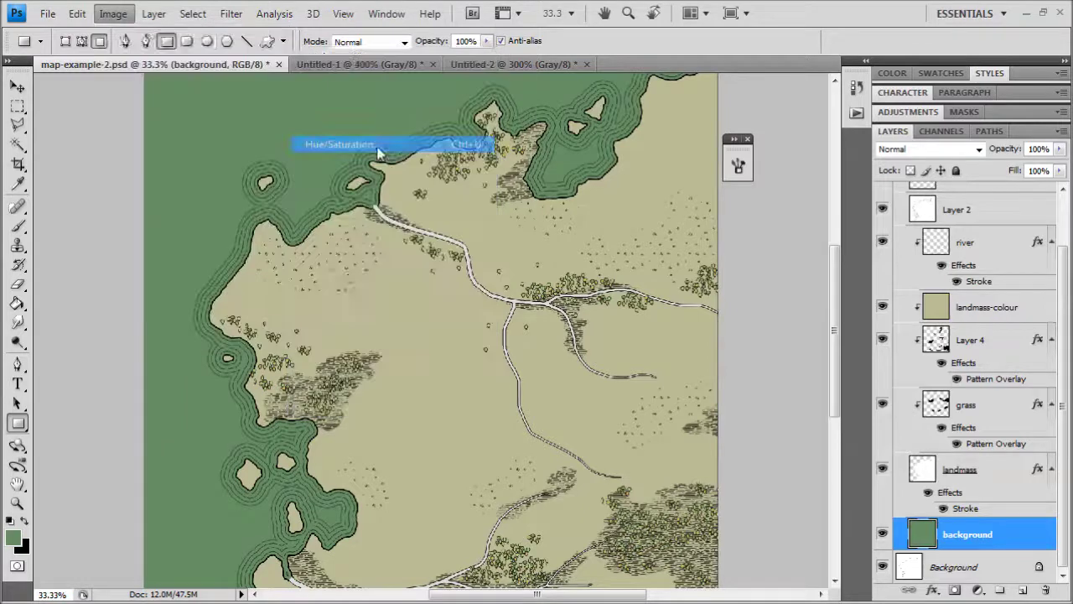
{"action": "left_click_drag", "start_coordinate": [709, 399], "coordinate": [737, 403]}
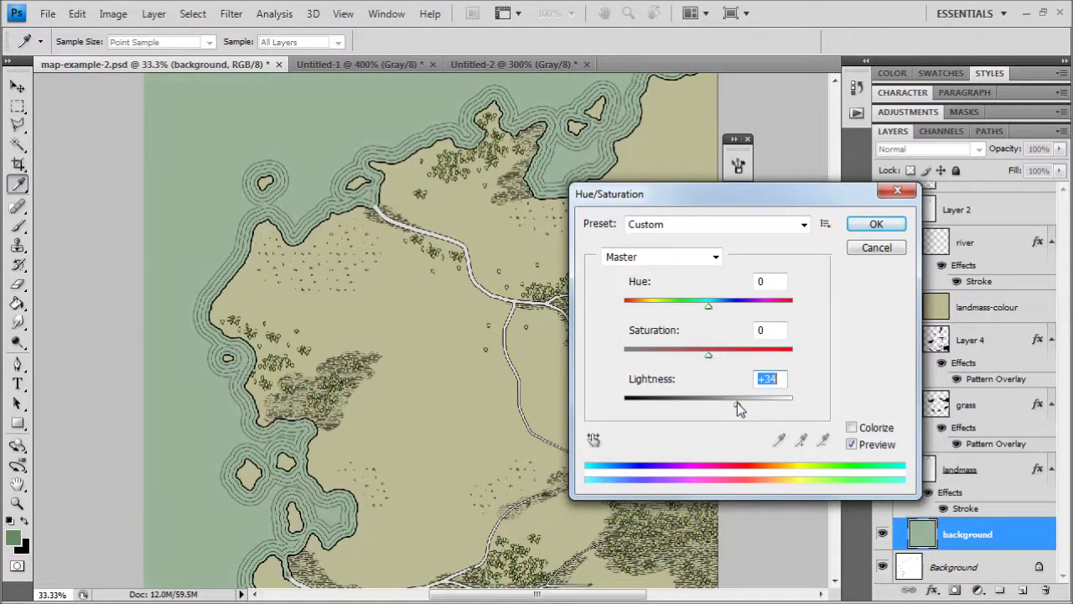
{"action": "left_click", "coordinate": [876, 224]}
{"action": "key", "text": "u"}
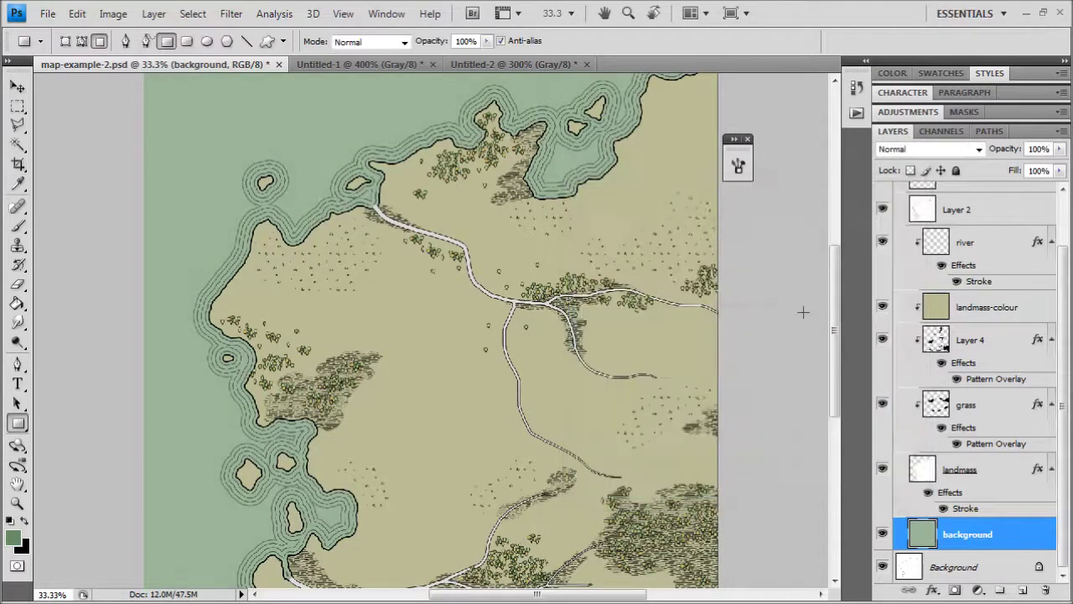
Step: Sample the lightened sea green near the northwestern coast as the foreground colour
{"action": "key", "text": "ctrl+plus"}
{"action": "key", "text": "ctrl+plus"}
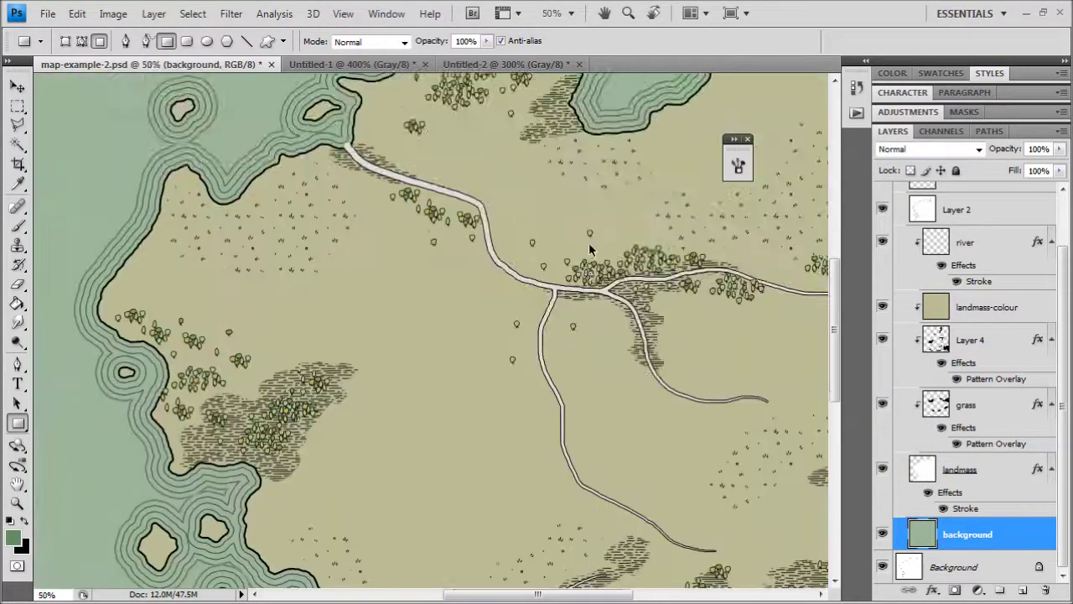
{"action": "left_click_drag", "start_coordinate": [475, 175], "coordinate": [508, 297]}
{"action": "key", "text": "ctrl+plus"}
{"action": "key", "text": "ctrl+plus"}
{"action": "scroll", "coordinate": [325, 264], "scroll_direction": "down", "scroll_amount": 4}
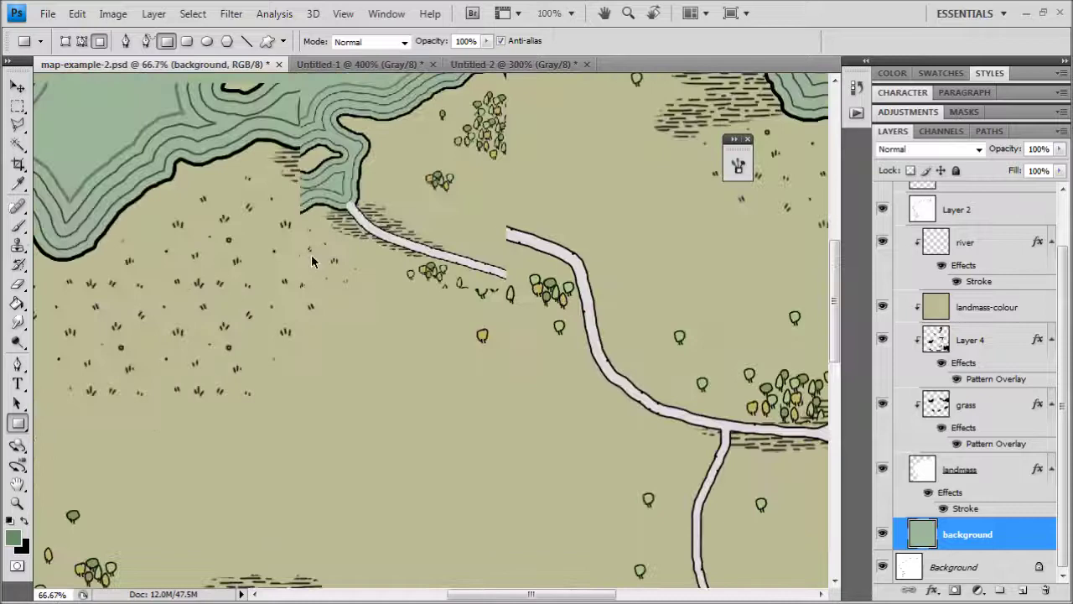
{"action": "left_click", "coordinate": [246, 138], "text": "alt"}
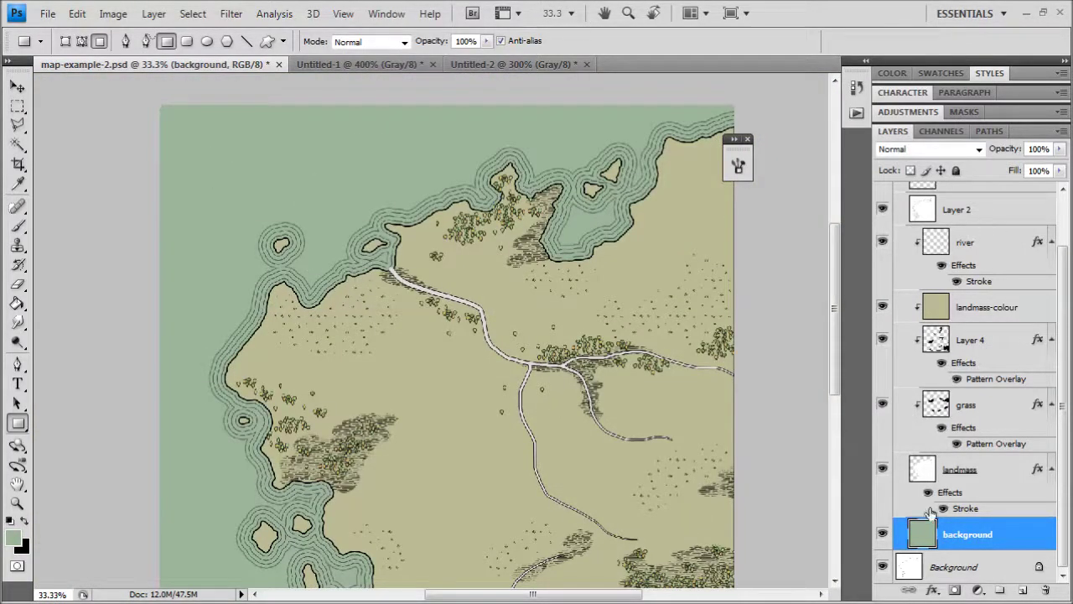
Step: Lock the transparent pixels of the river layer and fill its rivers with the sampled sea green
{"action": "scroll", "coordinate": [928, 423], "scroll_direction": "up", "scroll_amount": 3}
{"action": "left_click", "coordinate": [948, 307]}
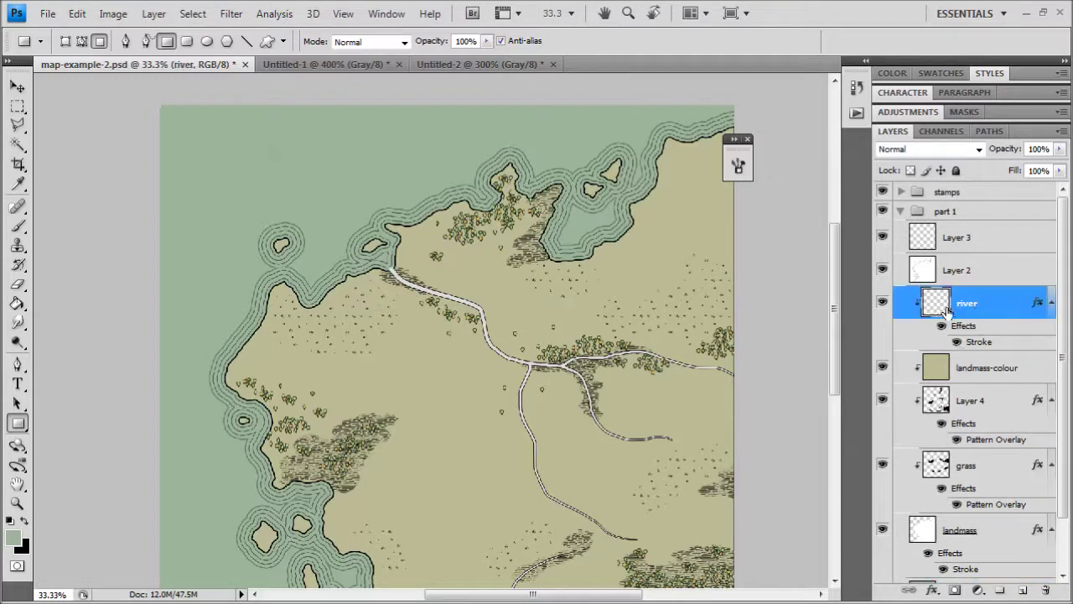
{"action": "left_click", "coordinate": [911, 171]}
{"action": "scroll", "coordinate": [287, 252], "scroll_direction": "down", "scroll_amount": 5}
{"action": "scroll", "coordinate": [534, 450], "scroll_direction": "right", "scroll_amount": 2}
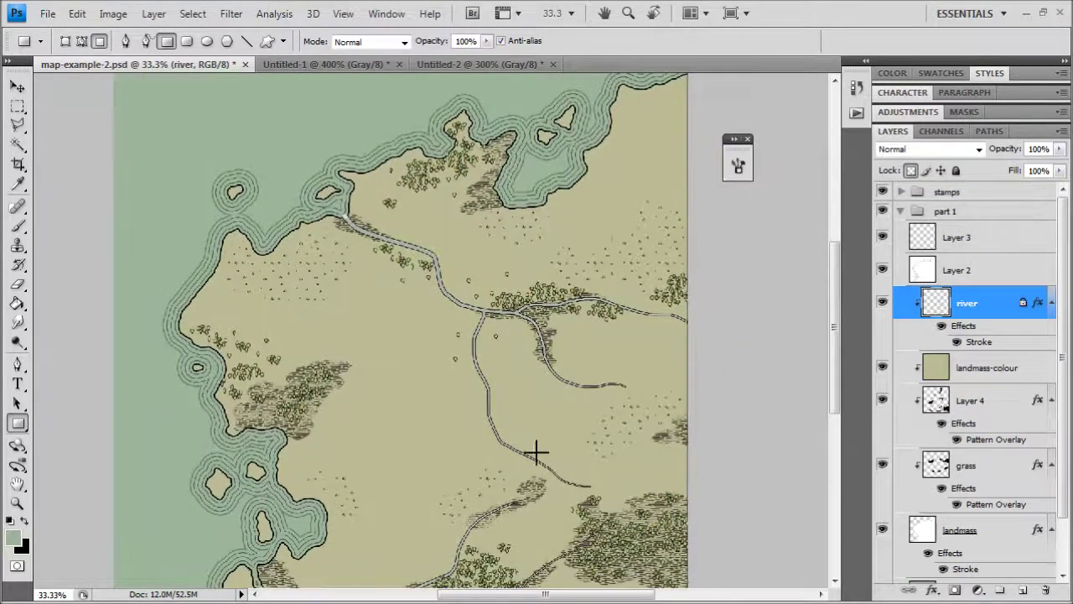
{"action": "left_click_drag", "start_coordinate": [242, 546], "coordinate": [456, 383]}
{"action": "left_click_drag", "start_coordinate": [610, 270], "coordinate": [472, 479]}
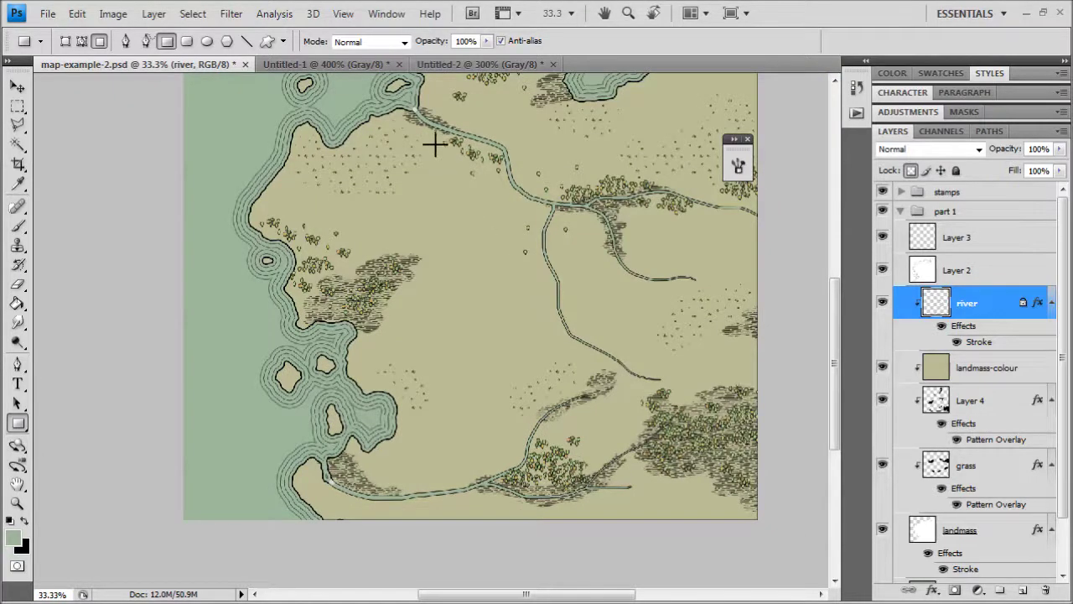
{"action": "scroll", "coordinate": [444, 360], "scroll_direction": "up", "scroll_amount": 2}
{"action": "scroll", "coordinate": [402, 344], "scroll_direction": "right", "scroll_amount": 3}
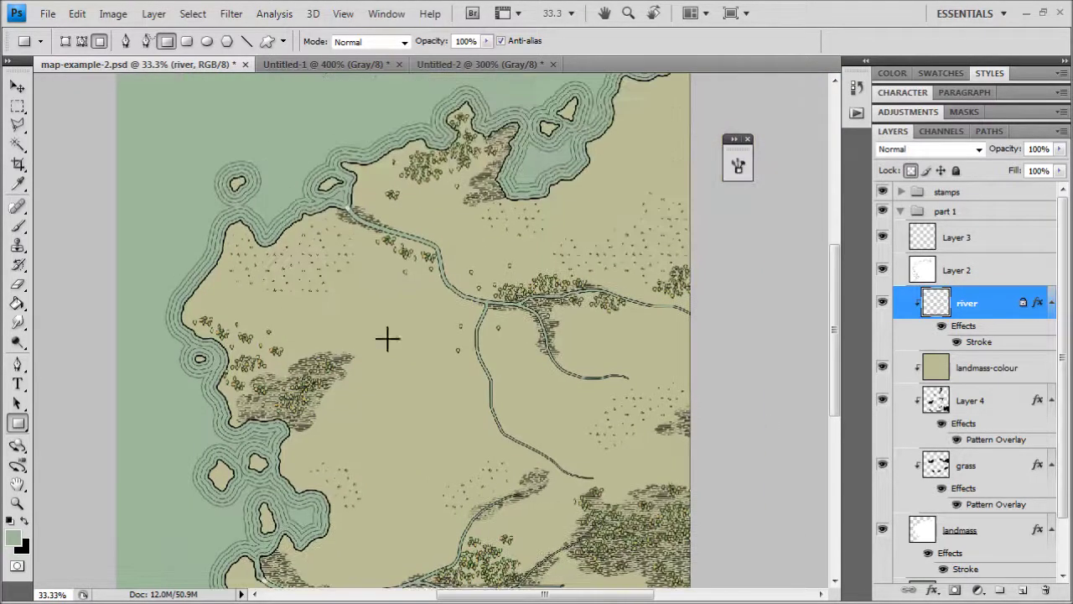
Step: Toggle Layer 3's visibility to check the pale patch at the northwestern river mouth, and lock that layer's transparent pixels
{"action": "key", "text": "ctrl+plus"}
{"action": "key", "text": "ctrl+plus"}
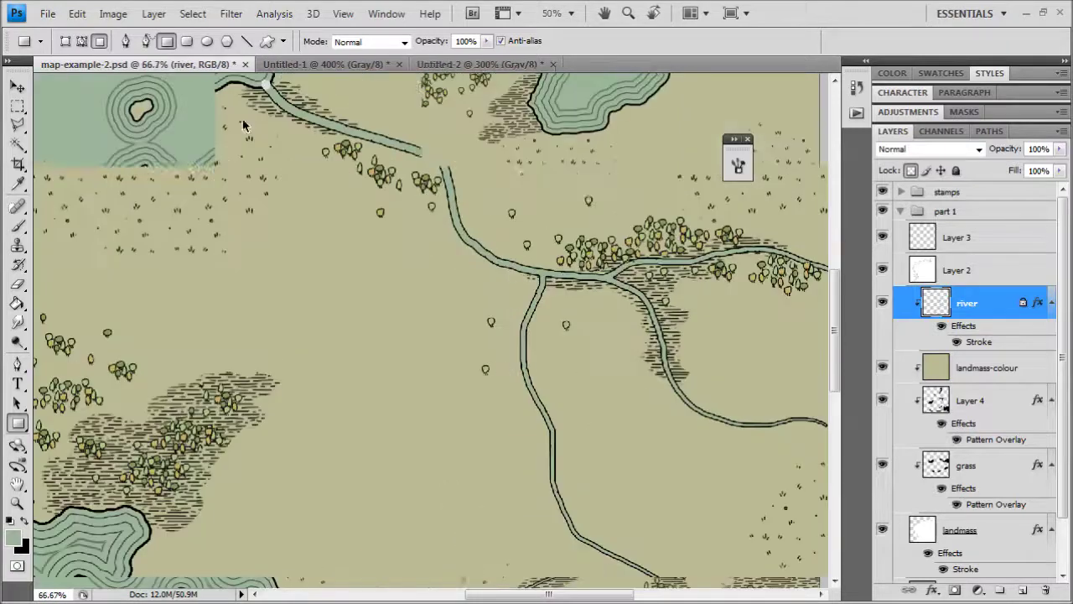
{"action": "left_click_drag", "start_coordinate": [170, 78], "coordinate": [408, 368]}
{"action": "key", "text": "ctrl+plus"}
{"action": "key", "text": "ctrl+plus"}
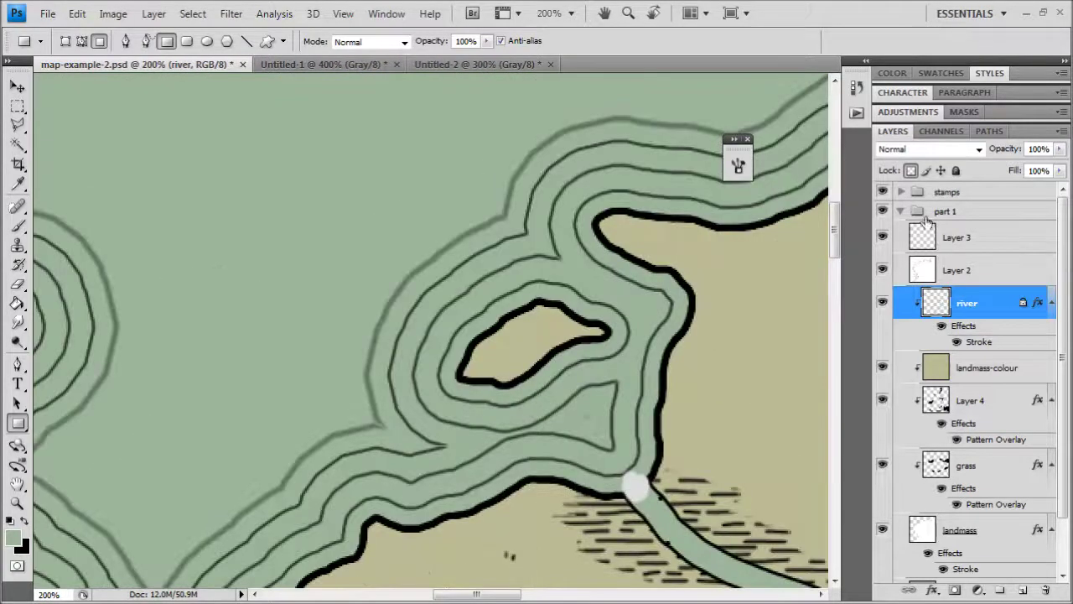
{"action": "left_click", "coordinate": [882, 238]}
{"action": "left_click", "coordinate": [882, 239]}
{"action": "left_click", "coordinate": [883, 238]}
{"action": "left_click", "coordinate": [883, 238]}
{"action": "left_click", "coordinate": [942, 239]}
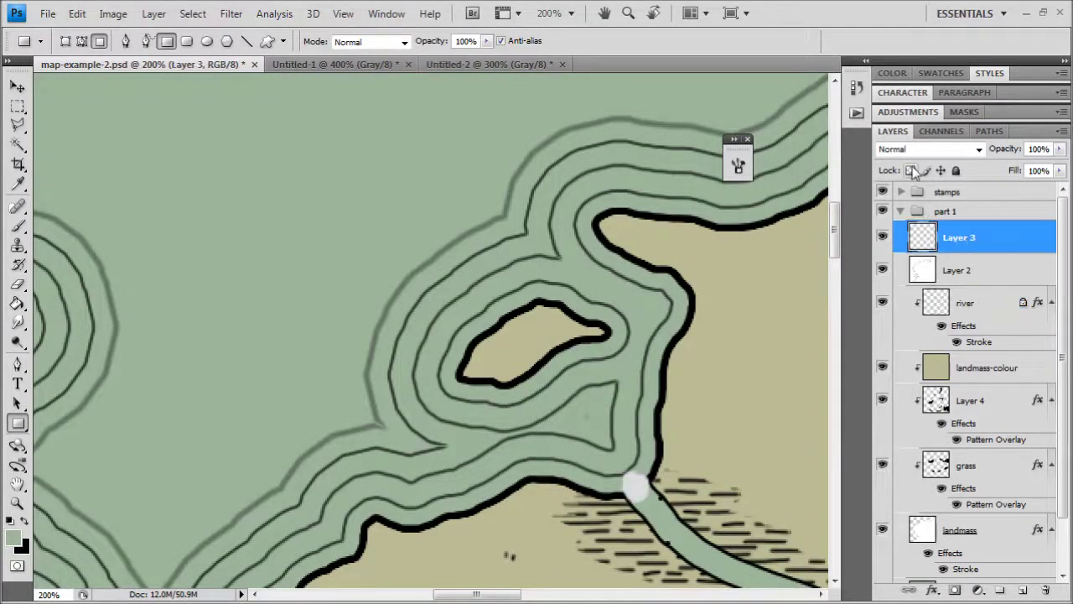
{"action": "left_click", "coordinate": [912, 171]}
{"action": "scroll", "coordinate": [714, 358], "scroll_direction": "down", "scroll_amount": 4}
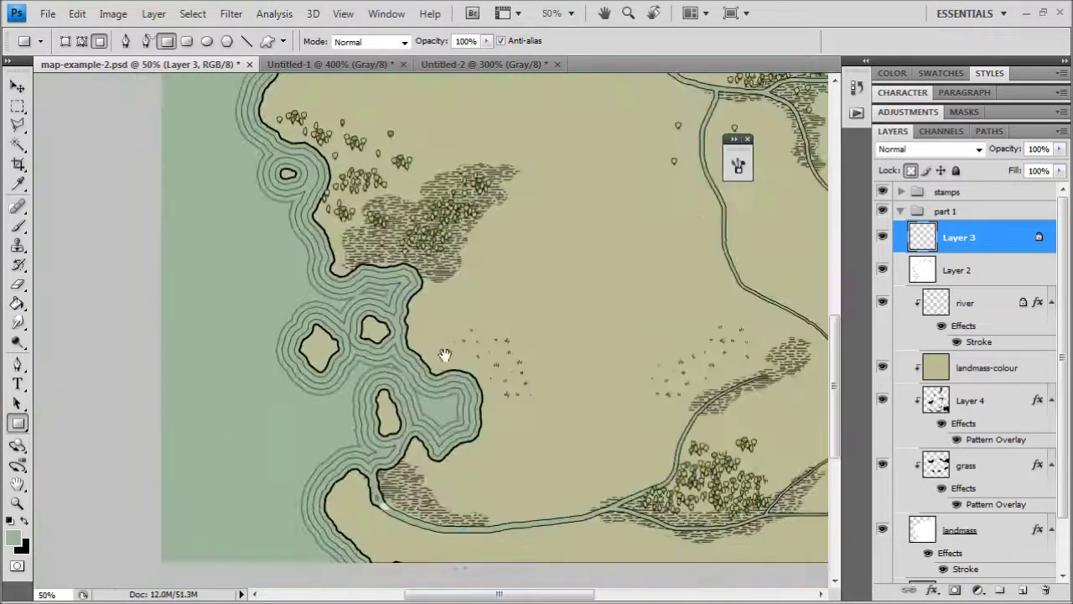
Step: Look over the coloured map, then switch to the browser and examine the Beleriand reference map's hills and mountains
{"action": "scroll", "coordinate": [377, 357], "scroll_direction": "down", "scroll_amount": 2}
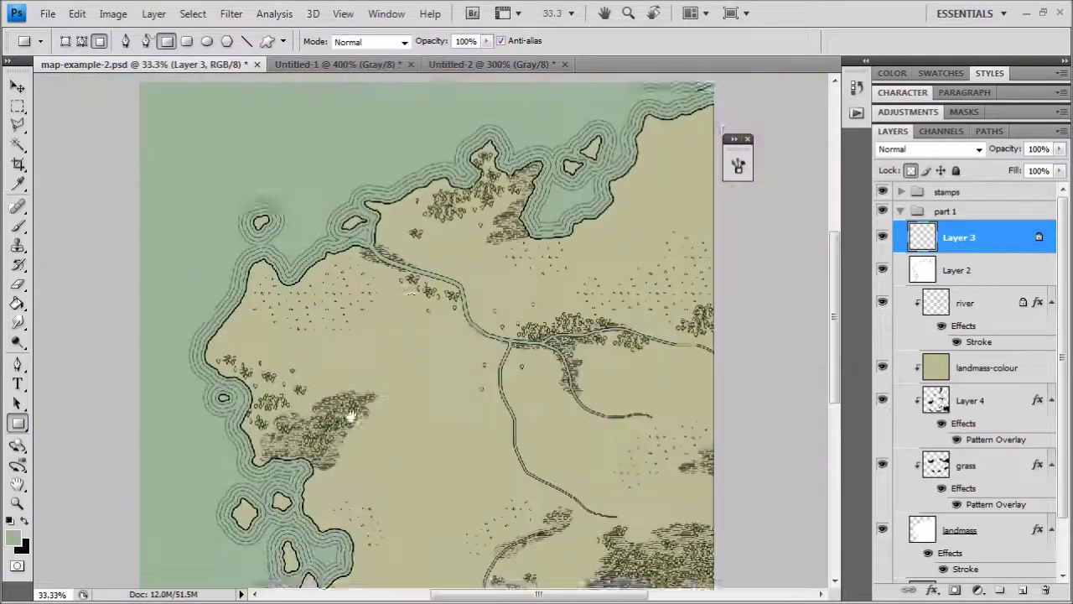
{"action": "scroll", "coordinate": [357, 180], "scroll_direction": "up", "scroll_amount": 1}
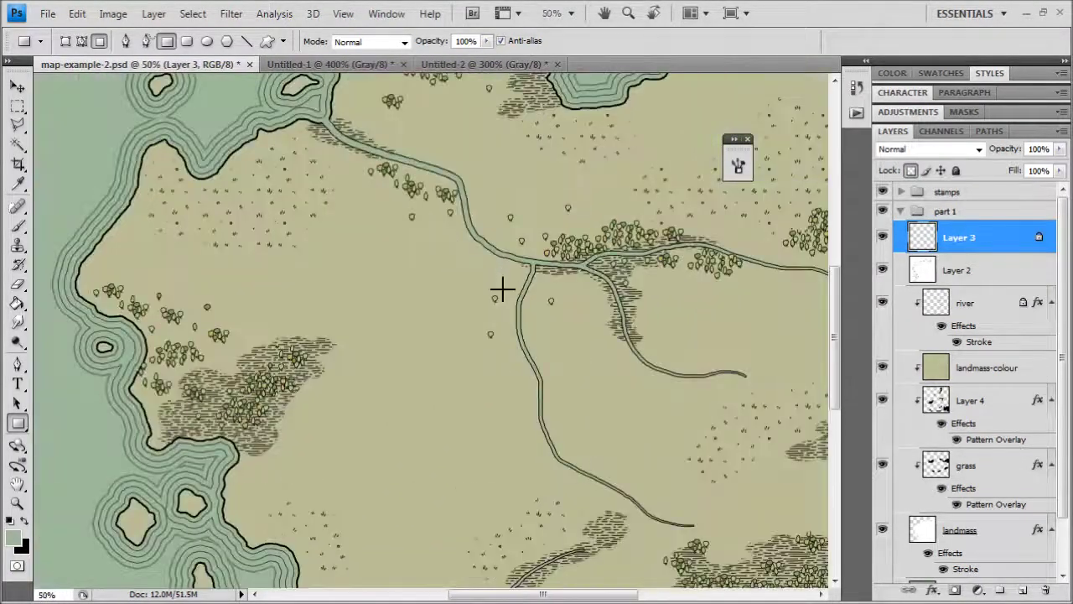
{"action": "scroll", "coordinate": [501, 288], "scroll_direction": "down", "scroll_amount": 1}
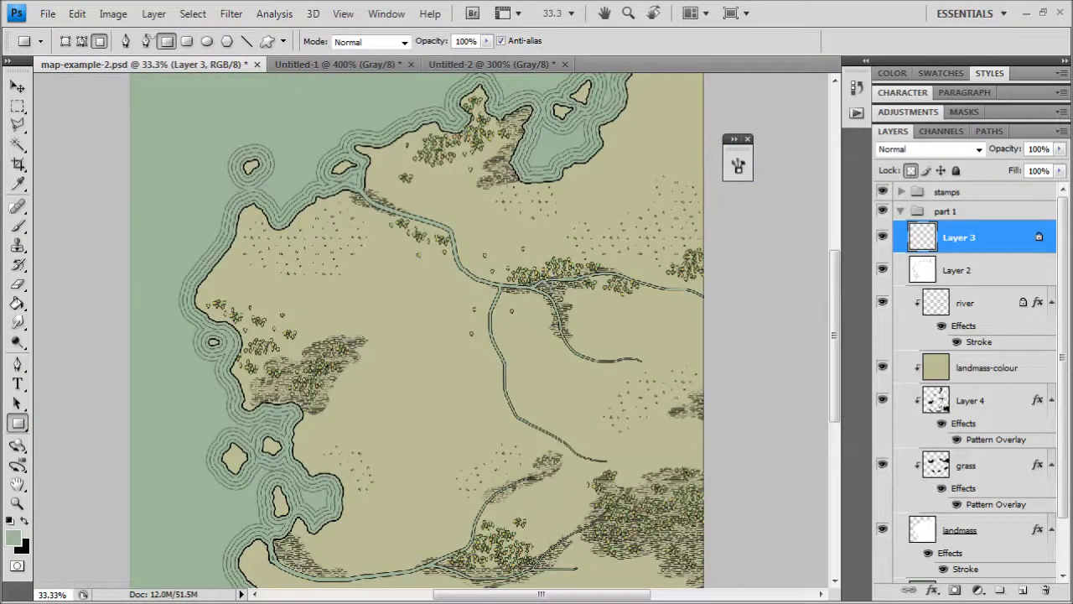
{"action": "key", "text": "alt+Tab"}
{"action": "left_click", "coordinate": [501, 400]}
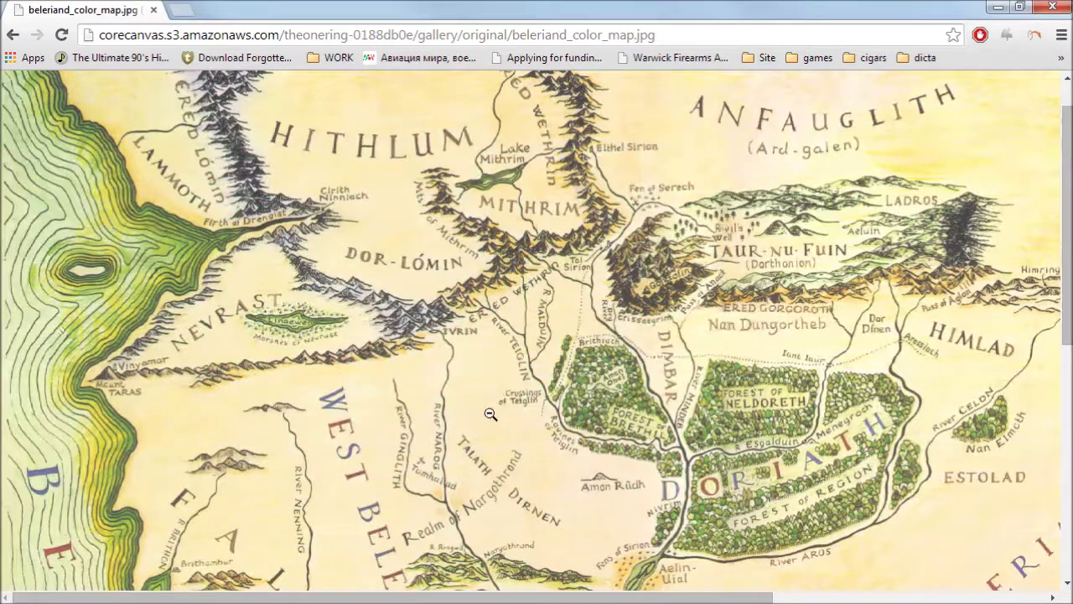
{"action": "scroll", "coordinate": [491, 414], "scroll_direction": "up", "scroll_amount": 1}
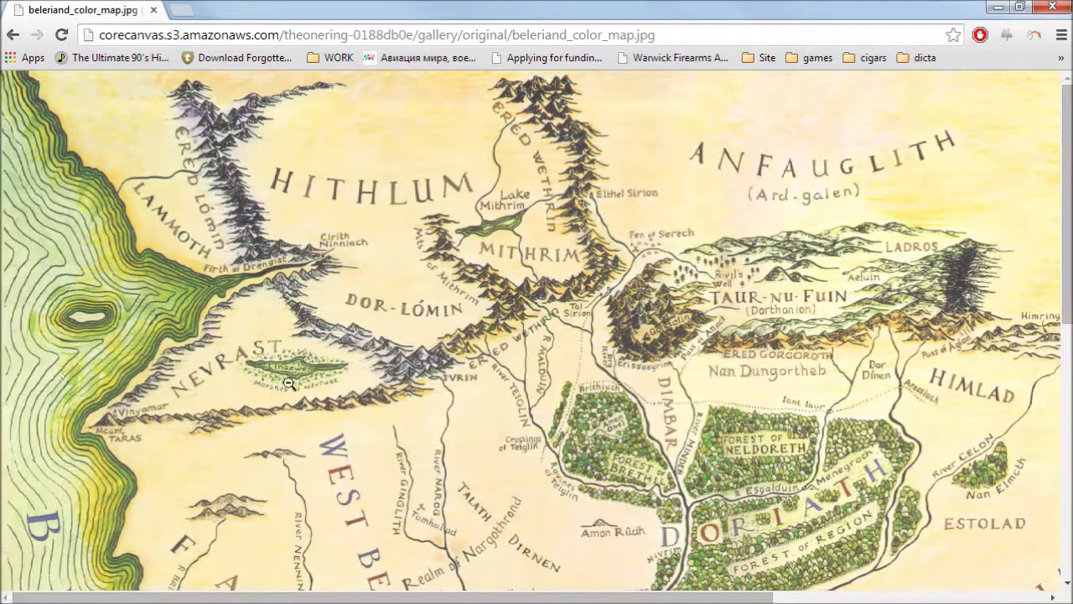
{"action": "left_click", "coordinate": [998, 6]}
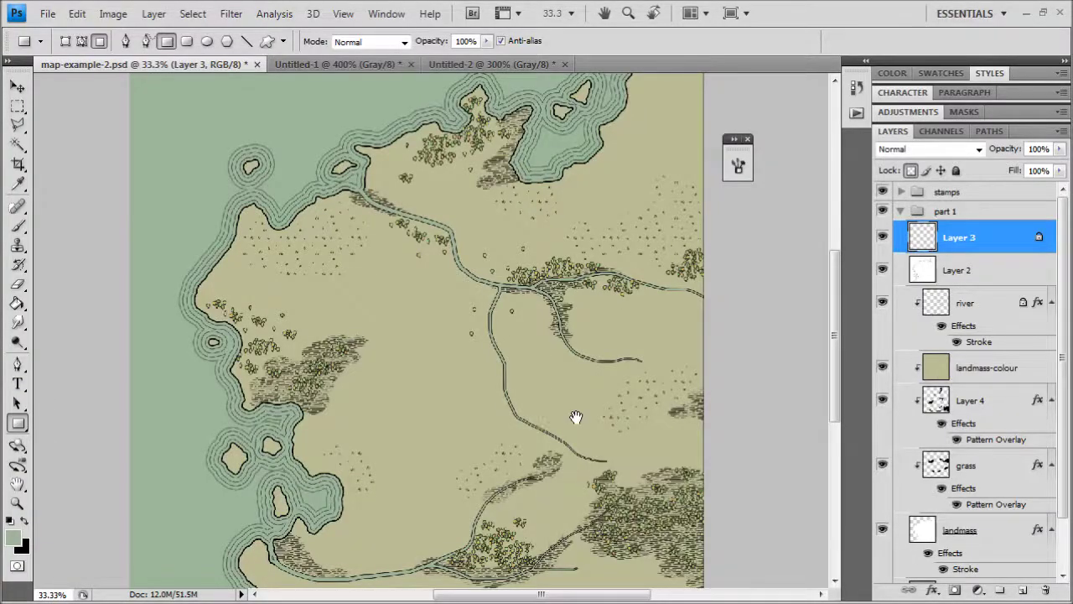
Step: Add a new layer above the tree stamps in the stamps group and ready the Brush tool with black as foreground colour
{"action": "left_click_drag", "start_coordinate": [575, 417], "coordinate": [576, 462]}
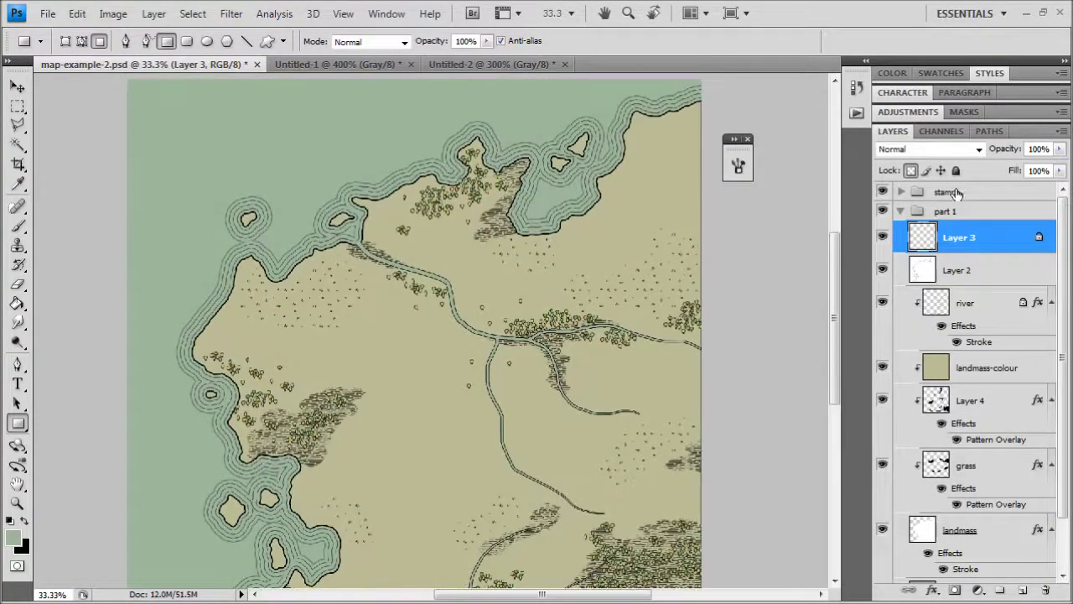
{"action": "left_click", "coordinate": [902, 192]}
{"action": "left_click", "coordinate": [973, 218]}
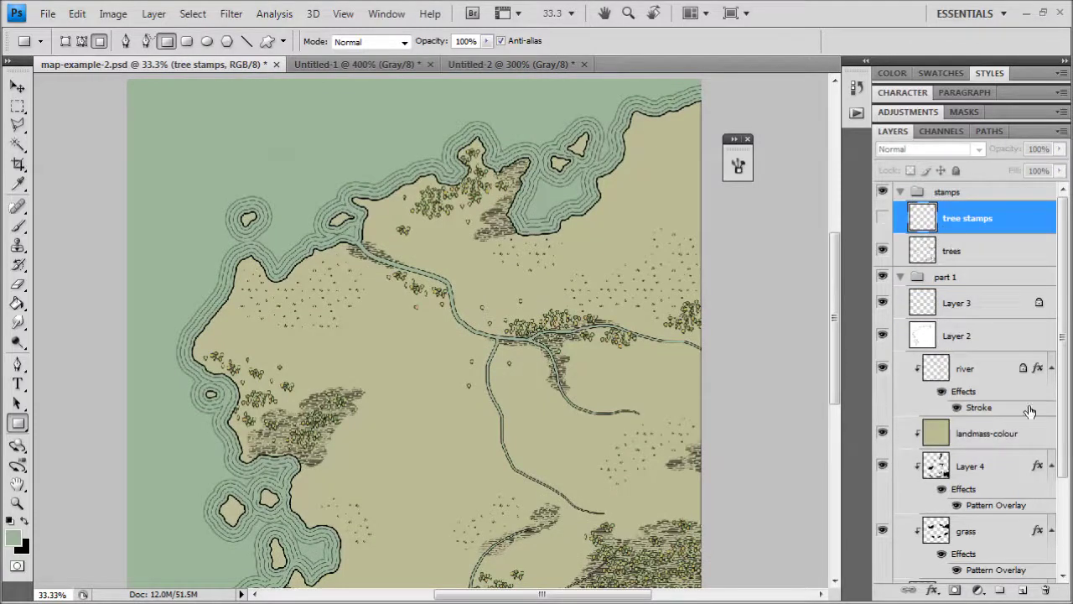
{"action": "left_click", "coordinate": [1024, 592]}
{"action": "key", "text": "ctrl+plus"}
{"action": "key", "text": "ctrl+plus"}
{"action": "key", "text": "ctrl+plus"}
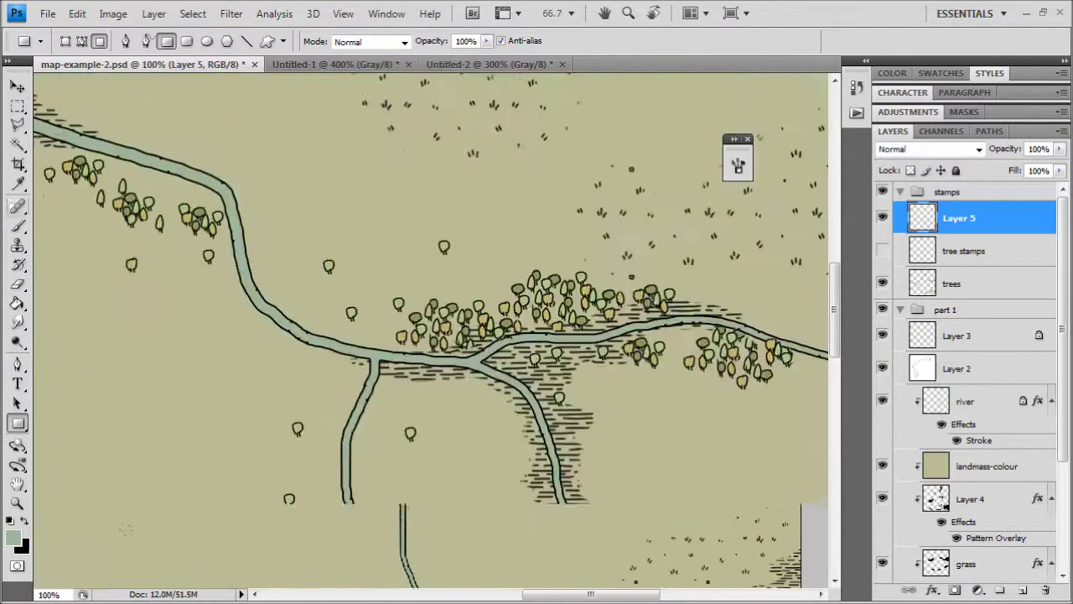
{"action": "left_click", "coordinate": [18, 225]}
{"action": "left_click", "coordinate": [25, 521]}
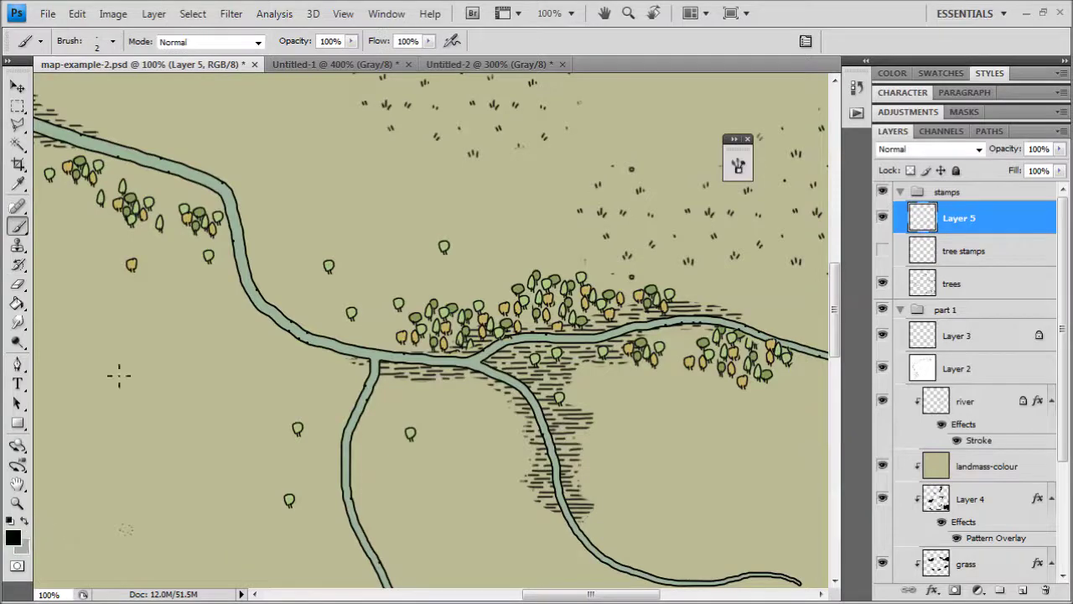
Step: Go to the empty land east of the northern bay and study how the browser's reference map draws its hills
{"action": "left_click_drag", "start_coordinate": [449, 137], "coordinate": [283, 271]}
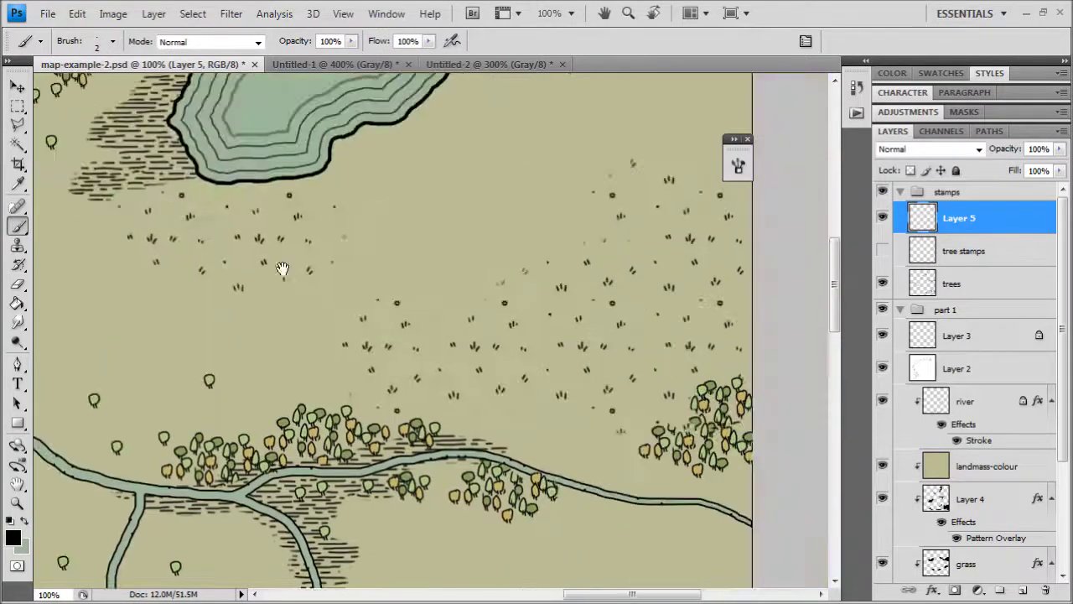
{"action": "left_click_drag", "start_coordinate": [461, 210], "coordinate": [369, 313]}
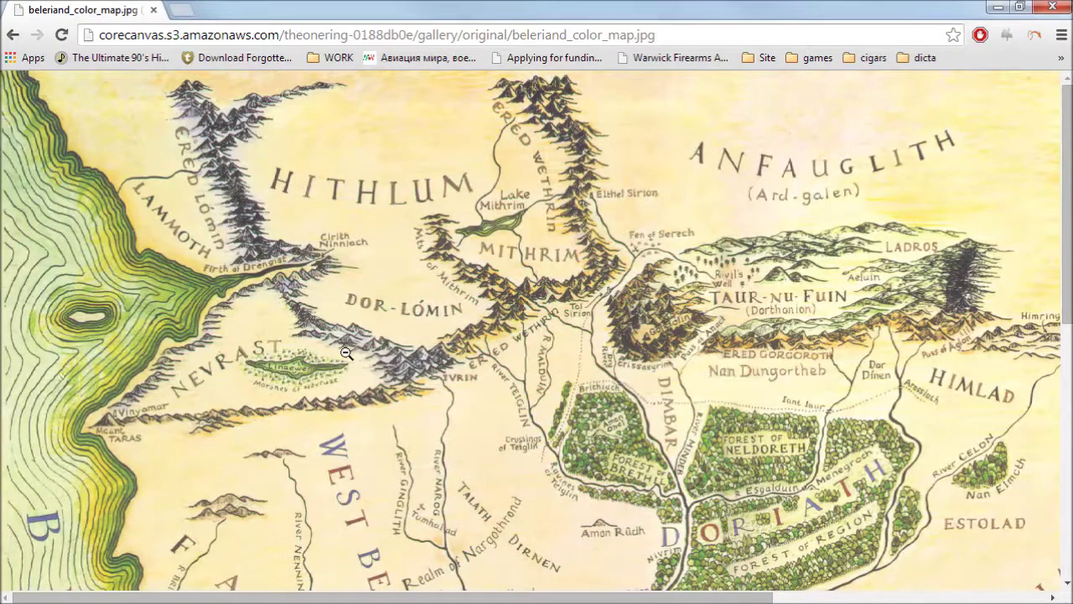
{"action": "scroll", "coordinate": [346, 353], "scroll_direction": "down", "scroll_amount": 2}
{"action": "scroll", "coordinate": [322, 268], "scroll_direction": "up", "scroll_amount": 2}
{"action": "left_click", "coordinate": [998, 7]}
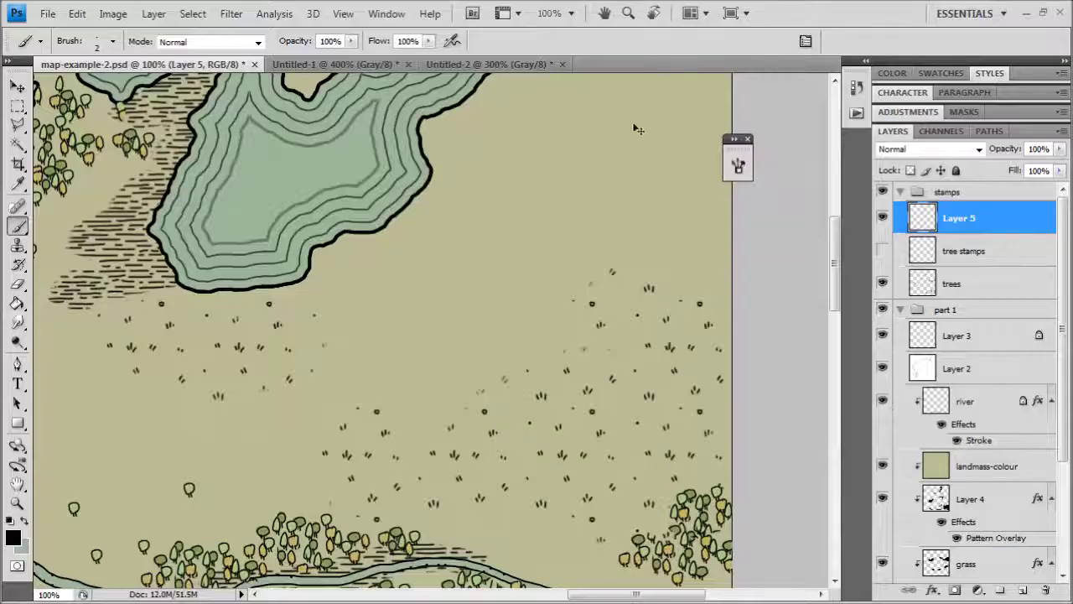
Step: Draw a single hill with hatched shading and dotted base lines east of the bay, plus an overlapping pair of hills to its northeast
{"action": "key", "text": "ctrl+plus"}
{"action": "mouse_move", "coordinate": [452, 324]}
{"action": "left_mouse_down"}
{"action": "mouse_move", "coordinate": [489, 312]}
{"action": "mouse_move", "coordinate": [537, 332]}
{"action": "left_mouse_up"}
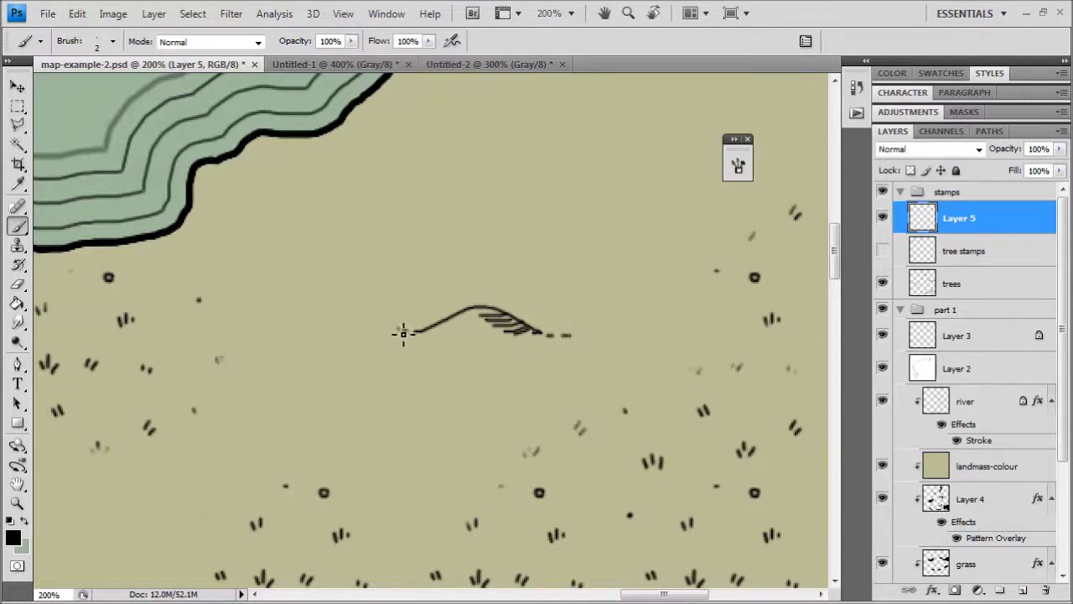
{"action": "key", "text": "h"}
{"action": "mouse_move", "coordinate": [537, 281]}
{"action": "left_mouse_down"}
{"action": "mouse_move", "coordinate": [458, 307]}
{"action": "mouse_move", "coordinate": [453, 327]}
{"action": "mouse_move", "coordinate": [400, 342]}
{"action": "mouse_move", "coordinate": [395, 374]}
{"action": "mouse_move", "coordinate": [498, 263]}
{"action": "mouse_move", "coordinate": [401, 391]}
{"action": "mouse_move", "coordinate": [456, 357]}
{"action": "mouse_move", "coordinate": [449, 378]}
{"action": "left_mouse_up"}
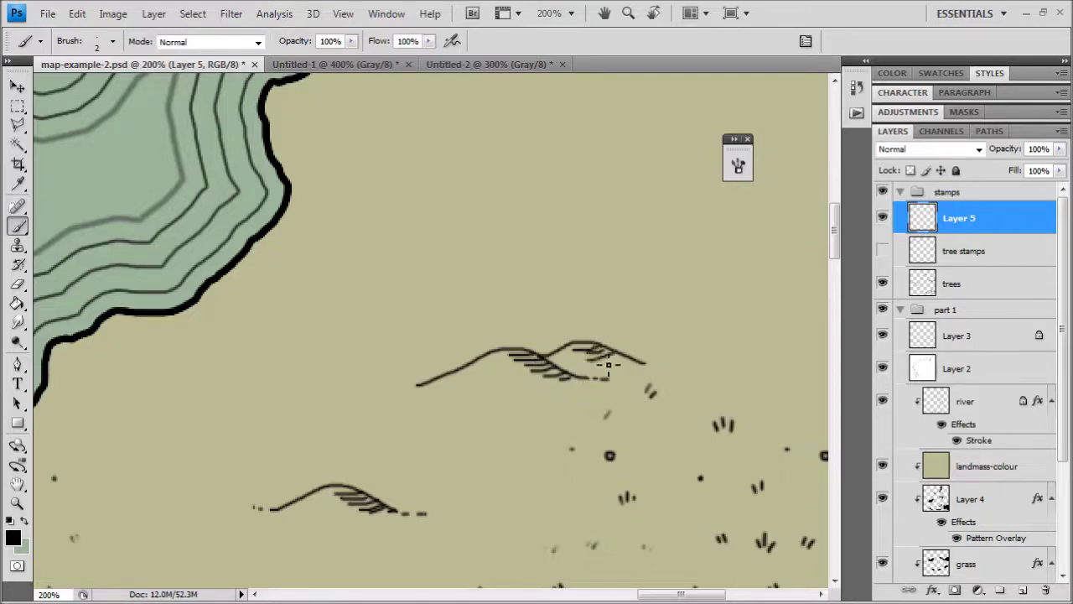
{"action": "left_click", "coordinate": [660, 365]}
Step: Draw a cluster of three overlapping hills with hatched slopes and dotted bases north of the hill pair
{"action": "left_click_drag", "start_coordinate": [508, 302], "coordinate": [345, 249]}
{"action": "key", "text": "ctrl+minus"}
{"action": "key", "text": "ctrl+minus"}
{"action": "left_click_drag", "start_coordinate": [445, 256], "coordinate": [491, 271]}
{"action": "key", "text": "ctrl+plus"}
{"action": "left_click_drag", "start_coordinate": [554, 200], "coordinate": [452, 292]}
{"action": "key", "text": "ctrl+plus"}
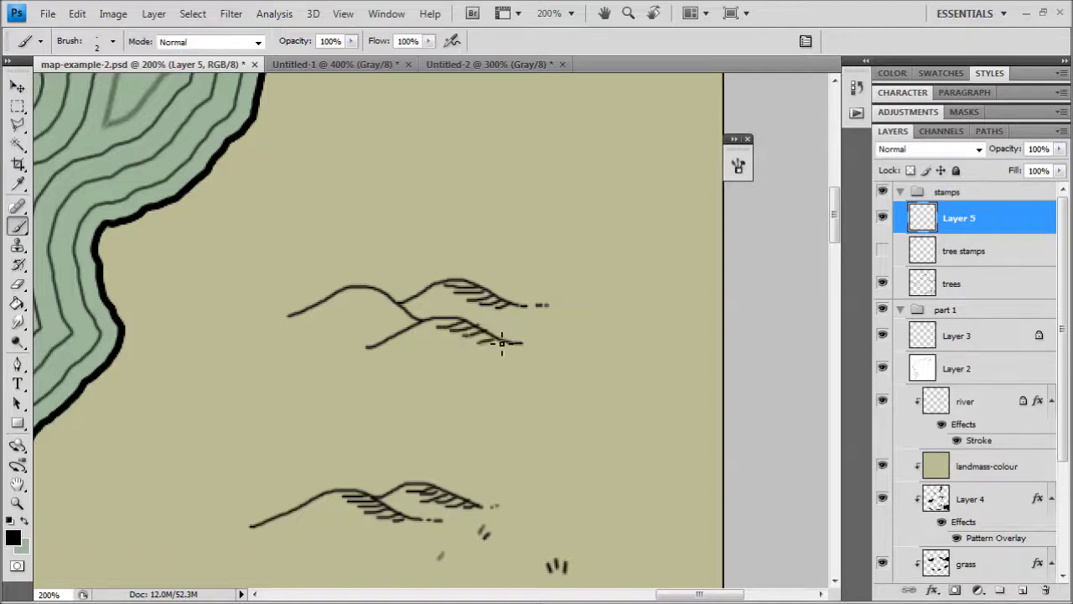
{"action": "left_click_drag", "start_coordinate": [503, 343], "coordinate": [544, 344]}
{"action": "left_click", "coordinate": [549, 344]}
Step: Sharpen the drawn hills by reapplying the Unsharp Mask filter to the new layer
{"action": "key", "text": "ctrl+minus"}
{"action": "key", "text": "ctrl+minus"}
{"action": "left_click_drag", "start_coordinate": [466, 300], "coordinate": [459, 262]}
{"action": "key", "text": "ctrl+plus"}
{"action": "key", "text": "ctrl+plus"}
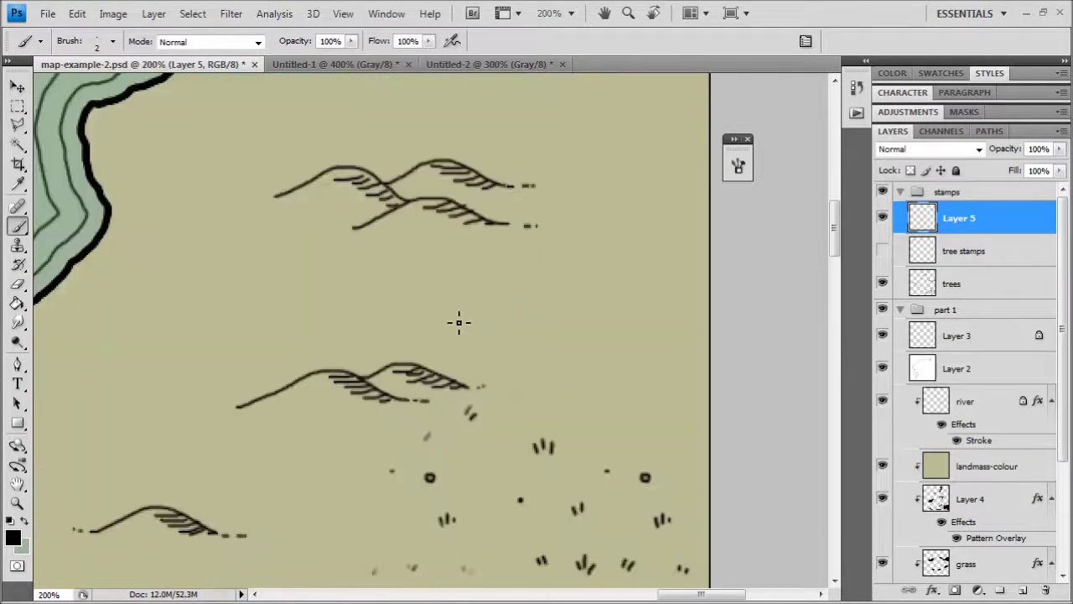
{"action": "left_click", "coordinate": [232, 13]}
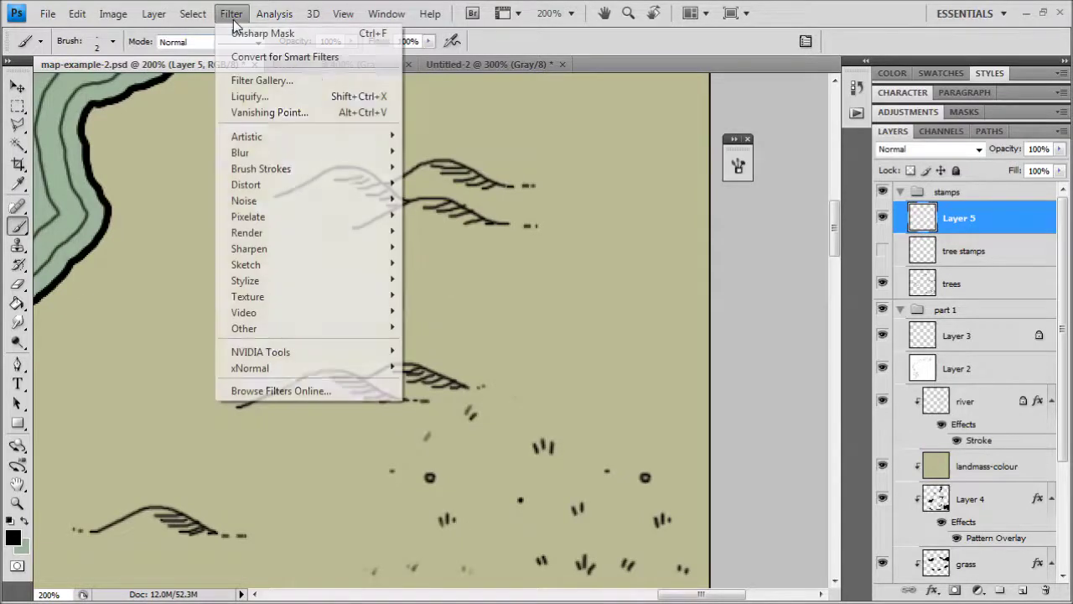
{"action": "left_click", "coordinate": [237, 33]}
Step: Clone the single hill to the northeast of the three-hill cluster using the Clone Stamp tool
{"action": "key", "text": "ctrl+minus"}
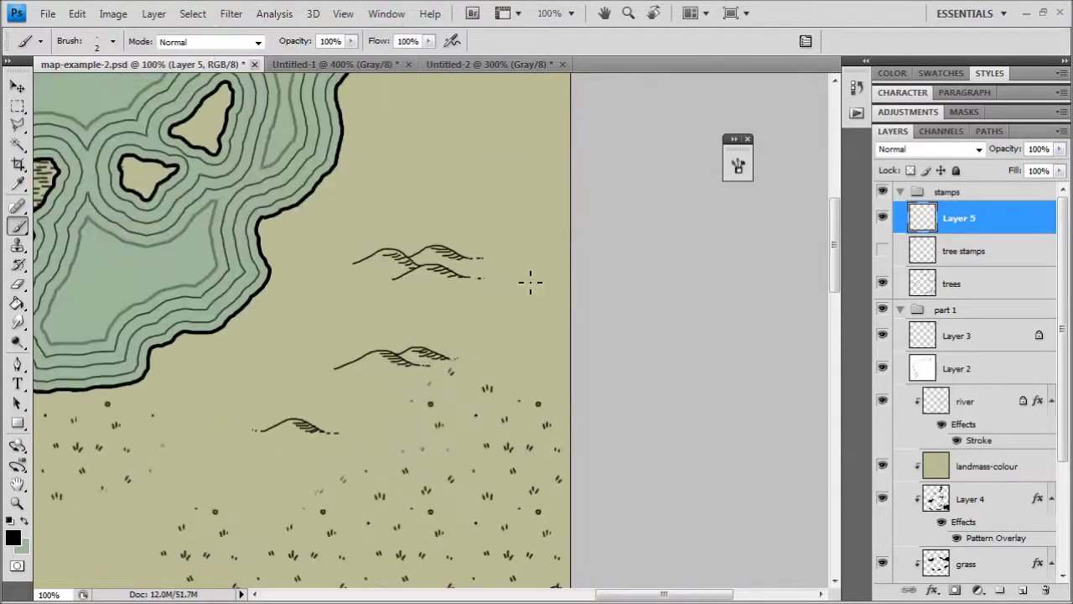
{"action": "left_click_drag", "start_coordinate": [279, 336], "coordinate": [345, 367]}
{"action": "key", "text": "ctrl+minus"}
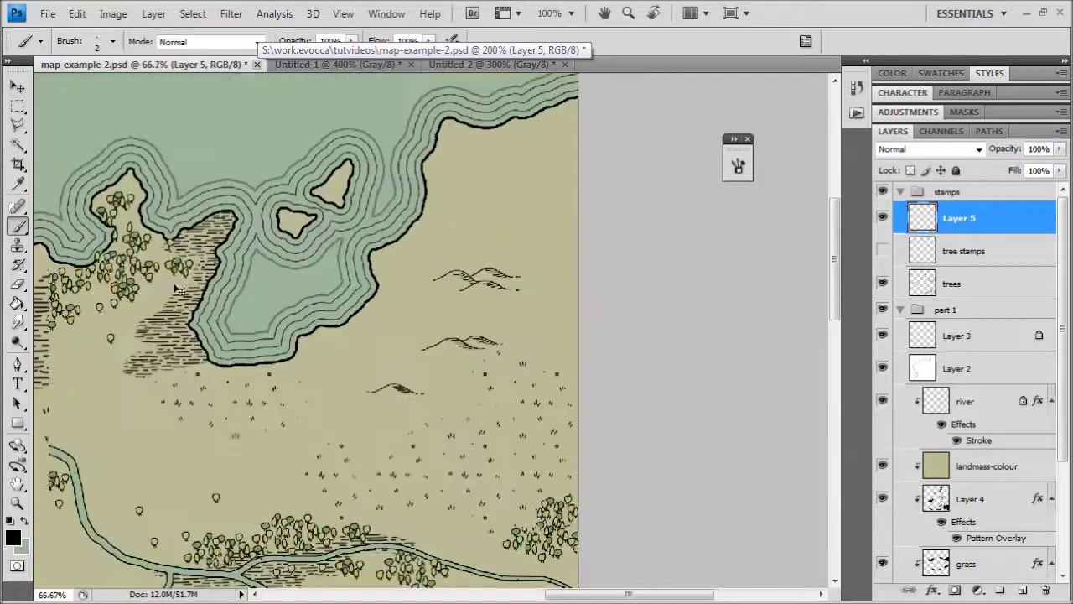
{"action": "left_click", "coordinate": [16, 245]}
{"action": "left_click_drag", "start_coordinate": [449, 404], "coordinate": [470, 359]}
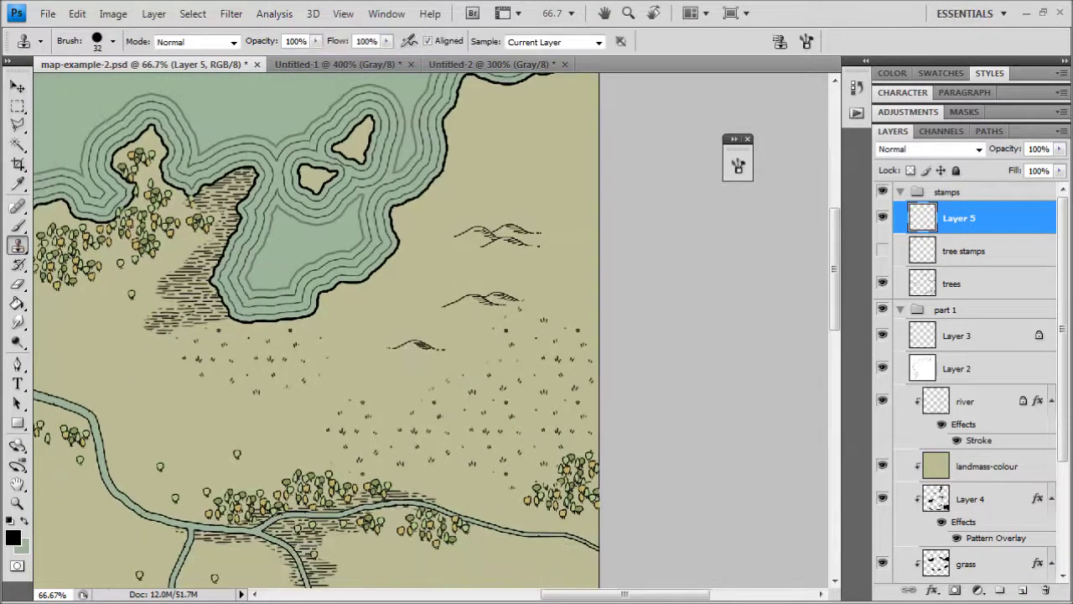
{"action": "mouse_move", "coordinate": [553, 215]}
{"action": "left_mouse_down"}
{"action": "mouse_move", "coordinate": [582, 224]}
{"action": "mouse_move", "coordinate": [536, 223]}
{"action": "mouse_move", "coordinate": [581, 224]}
{"action": "mouse_move", "coordinate": [538, 220]}
{"action": "left_mouse_up"}
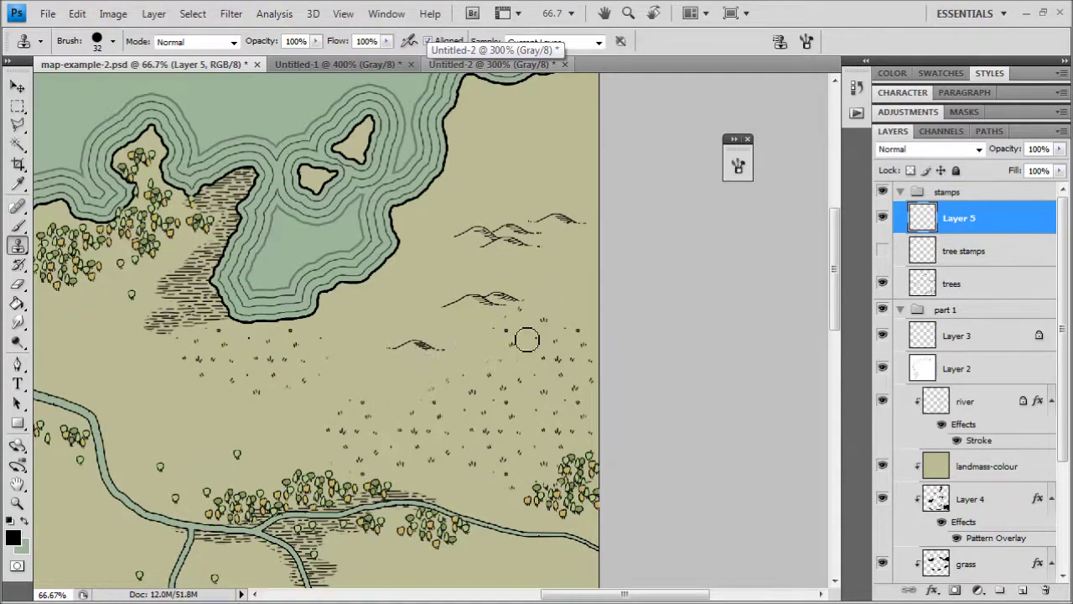
Step: Sample the two-hill group and clone it beside the copied hill at the map's eastern edge
{"action": "key", "text": "ctrl+plus"}
{"action": "left_click_drag", "start_coordinate": [540, 207], "coordinate": [500, 325]}
{"action": "key", "text": "ctrl+plus"}
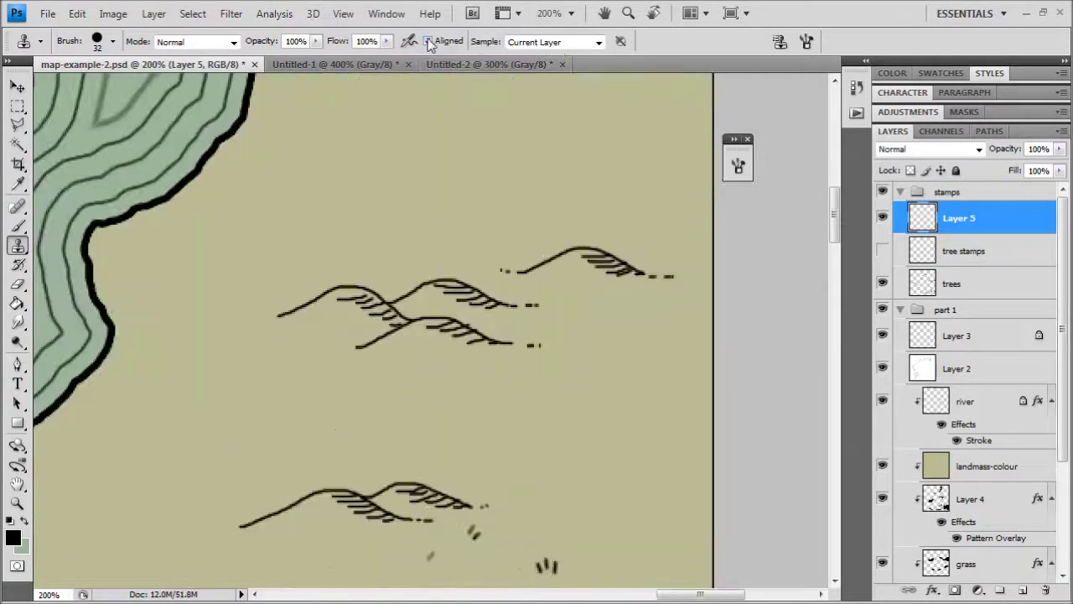
{"action": "left_click_drag", "start_coordinate": [302, 467], "coordinate": [282, 436]}
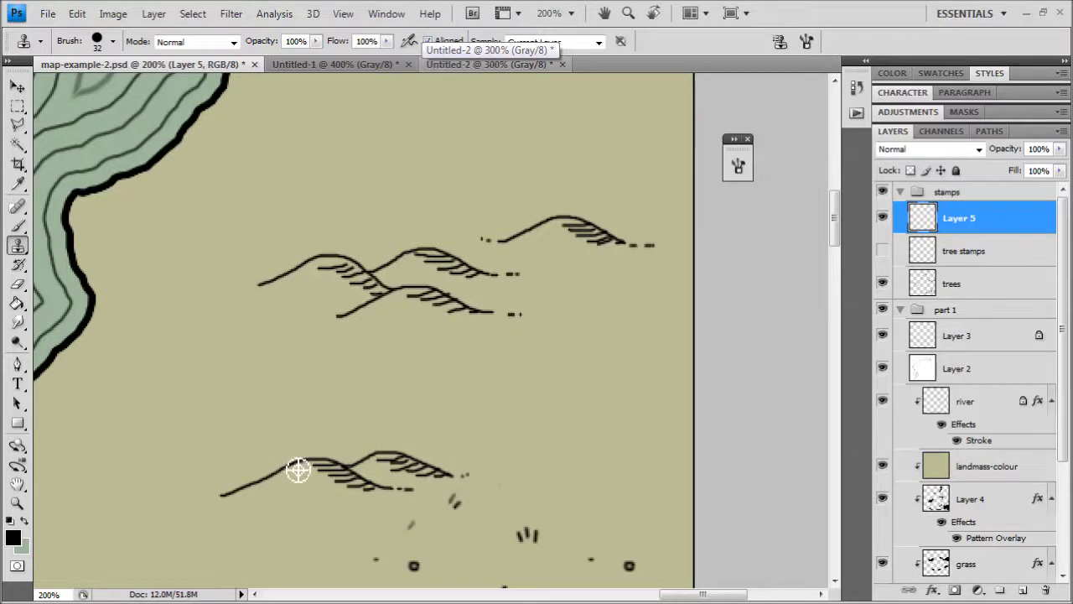
{"action": "left_click", "coordinate": [297, 470], "text": "alt"}
{"action": "mouse_move", "coordinate": [588, 198]}
{"action": "left_mouse_down"}
{"action": "mouse_move", "coordinate": [564, 206]}
{"action": "mouse_move", "coordinate": [650, 219]}
{"action": "left_mouse_up"}
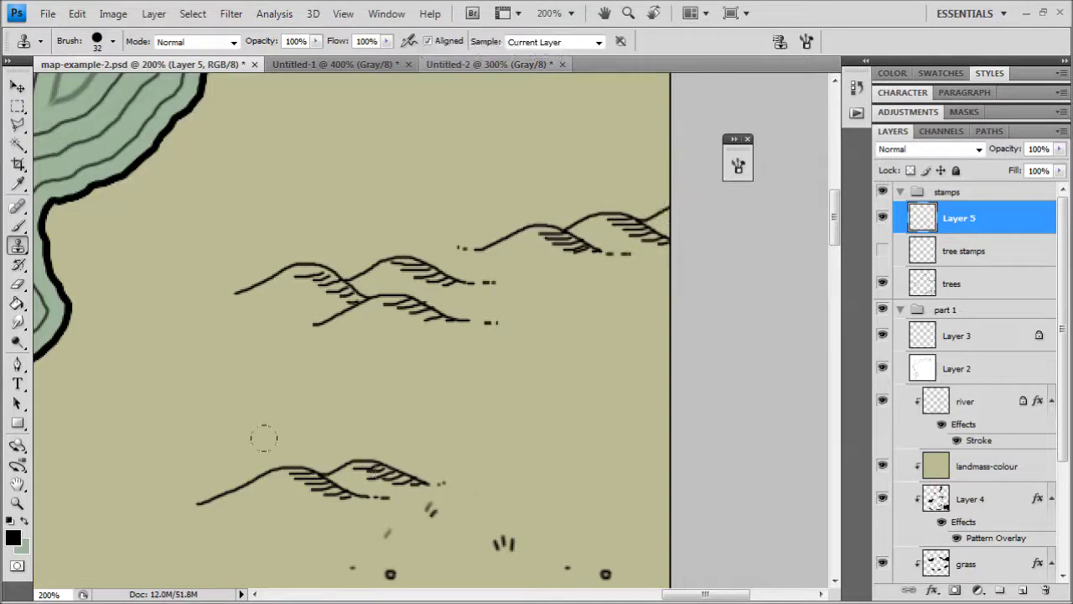
Step: Clone more hills in the space east of the three-hill cluster, adding another single hill beneath them
{"action": "mouse_move", "coordinate": [542, 290]}
{"action": "left_mouse_down"}
{"action": "mouse_move", "coordinate": [499, 290]}
{"action": "mouse_move", "coordinate": [552, 276]}
{"action": "mouse_move", "coordinate": [604, 297]}
{"action": "mouse_move", "coordinate": [663, 290]}
{"action": "mouse_move", "coordinate": [614, 279]}
{"action": "left_mouse_up"}
{"action": "left_click_drag", "start_coordinate": [133, 560], "coordinate": [321, 361]}
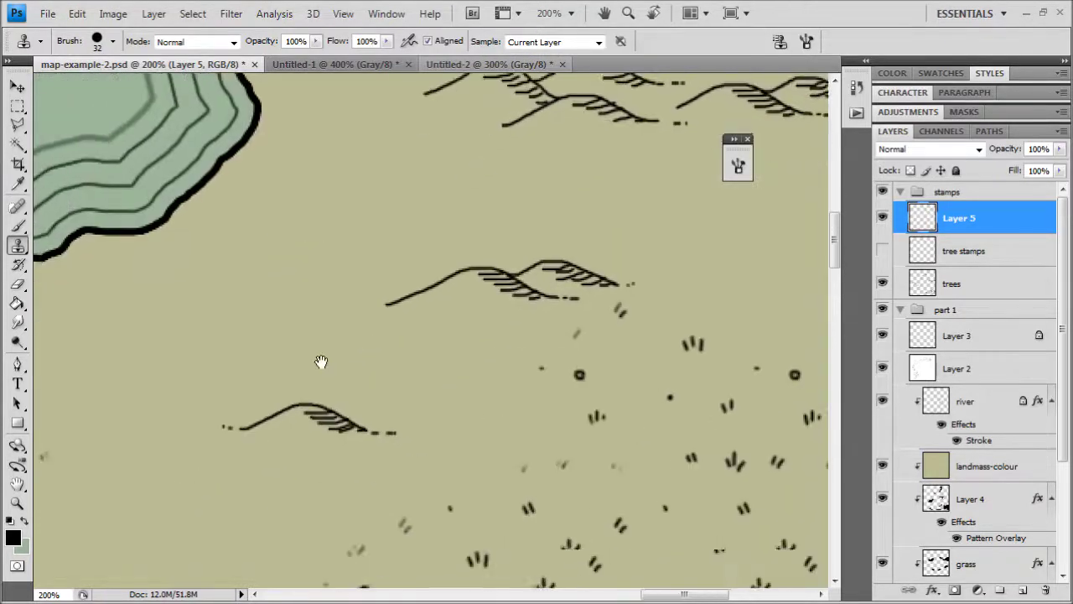
{"action": "left_click_drag", "start_coordinate": [801, 79], "coordinate": [586, 238]}
{"action": "left_click_drag", "start_coordinate": [510, 299], "coordinate": [642, 317]}
{"action": "key", "text": "ctrl+minus"}
{"action": "key", "text": "ctrl+minus"}
{"action": "key", "text": "ctrl+plus"}
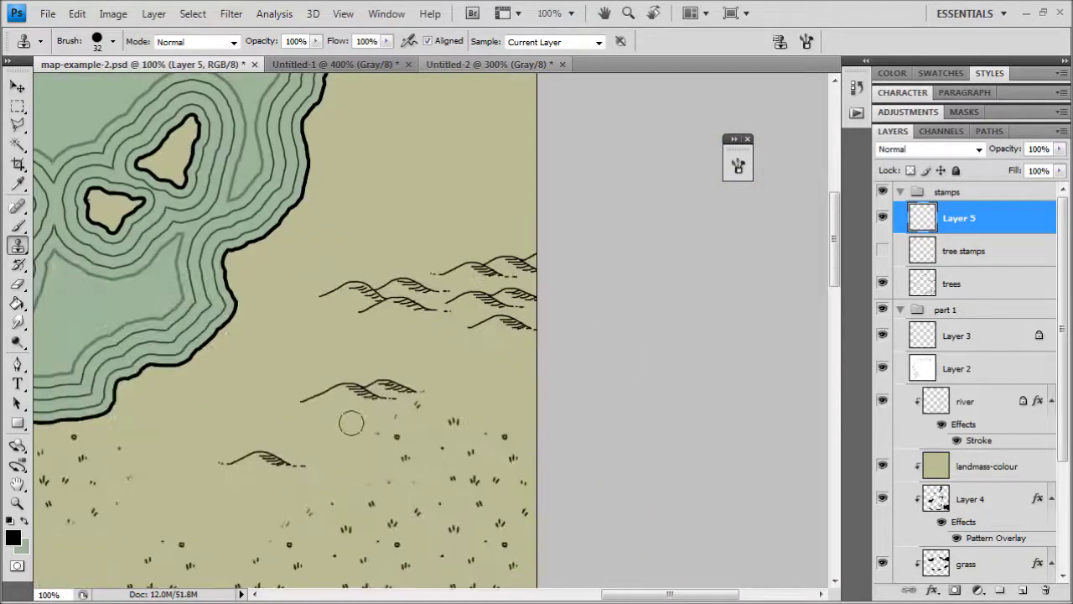
Step: Extend the hill range northward along the map's eastern edge with further cloned hills
{"action": "left_click_drag", "start_coordinate": [508, 218], "coordinate": [501, 223]}
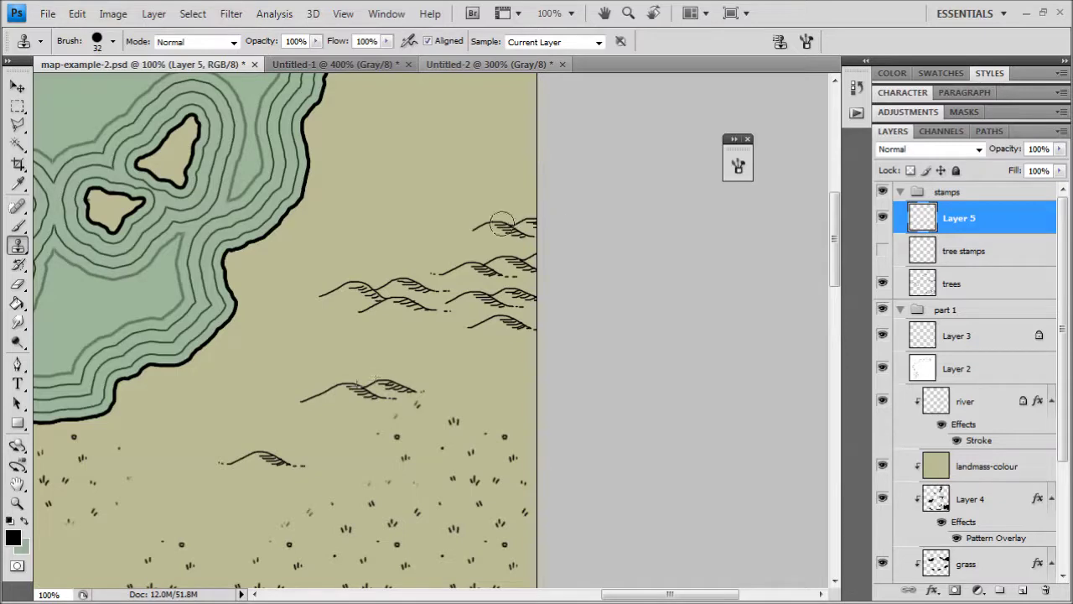
{"action": "key", "text": "ctrl+minus"}
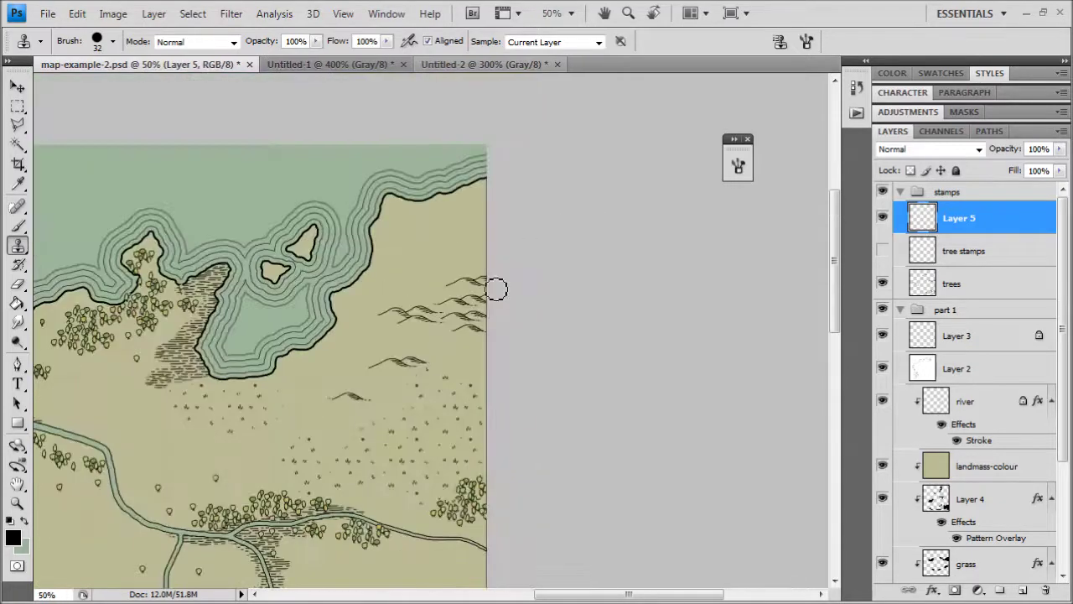
{"action": "left_click", "coordinate": [337, 421]}
{"action": "left_click_drag", "start_coordinate": [500, 238], "coordinate": [479, 238]}
Step: Sample the single hill and clone hills south of the eastern river, close to the map's edge
{"action": "key", "text": "ctrl+minus"}
{"action": "mouse_move", "coordinate": [381, 413]}
{"action": "left_mouse_down"}
{"action": "mouse_move", "coordinate": [497, 269]}
{"action": "mouse_move", "coordinate": [492, 297]}
{"action": "left_mouse_up"}
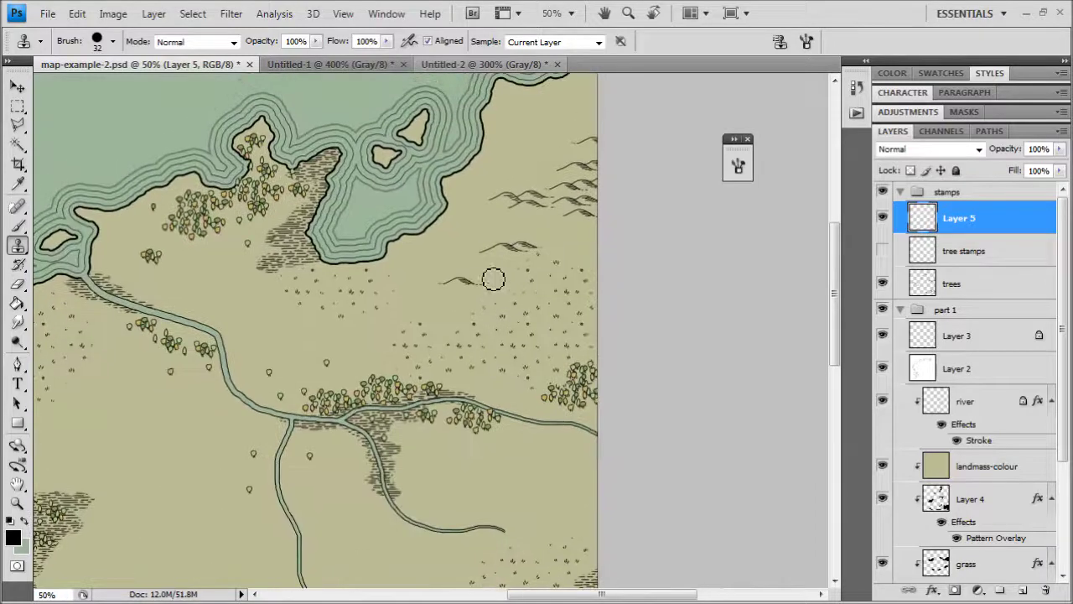
{"action": "left_click", "coordinate": [456, 285], "text": "alt"}
{"action": "left_click_drag", "start_coordinate": [463, 443], "coordinate": [459, 356]}
{"action": "left_click", "coordinate": [541, 376]}
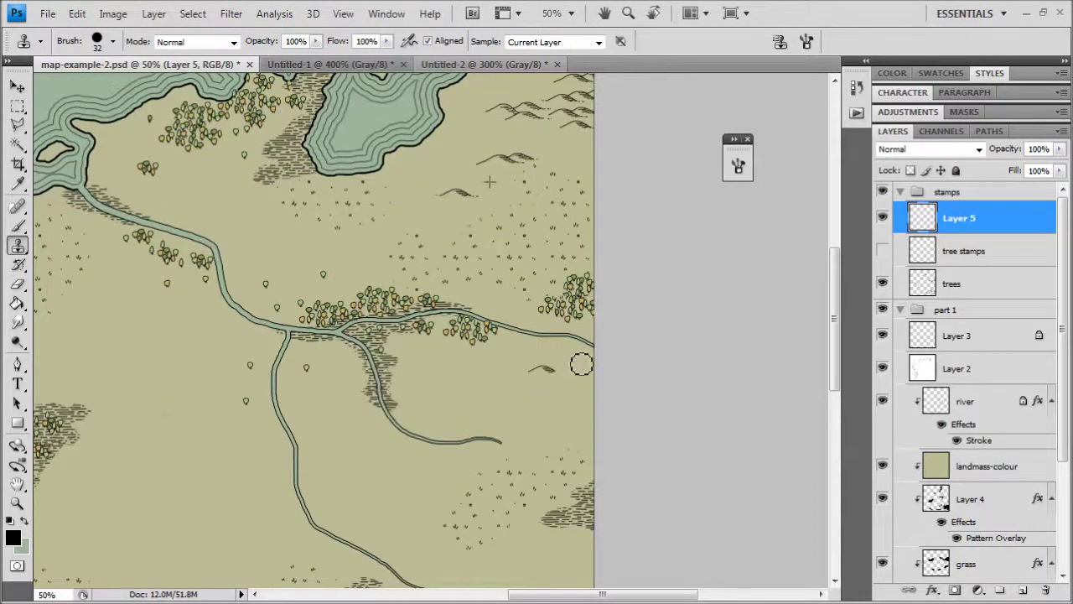
{"action": "left_click_drag", "start_coordinate": [521, 179], "coordinate": [508, 213]}
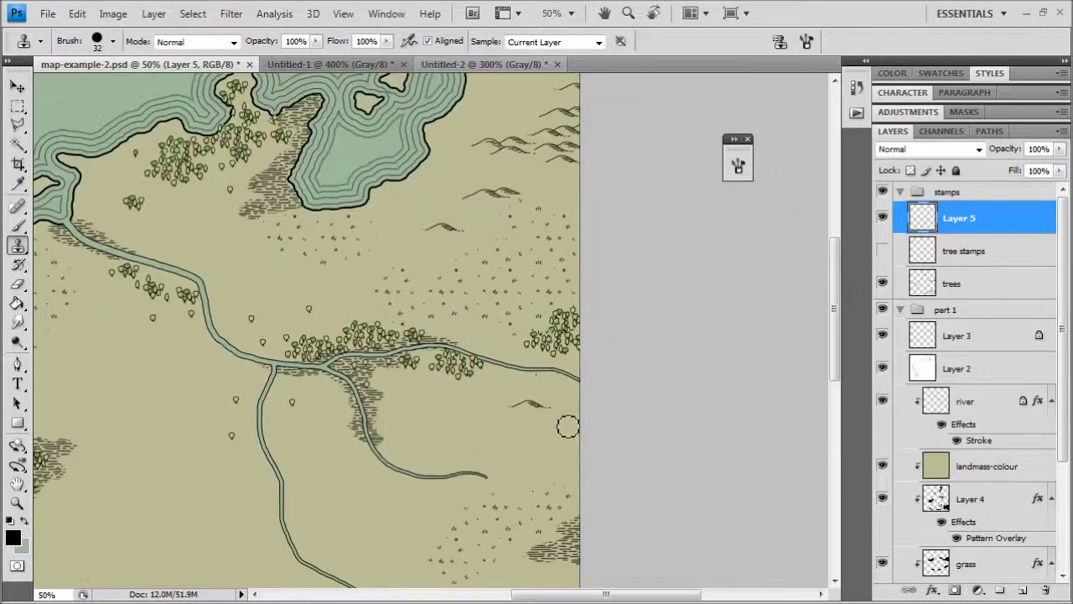
{"action": "left_click_drag", "start_coordinate": [547, 418], "coordinate": [593, 419]}
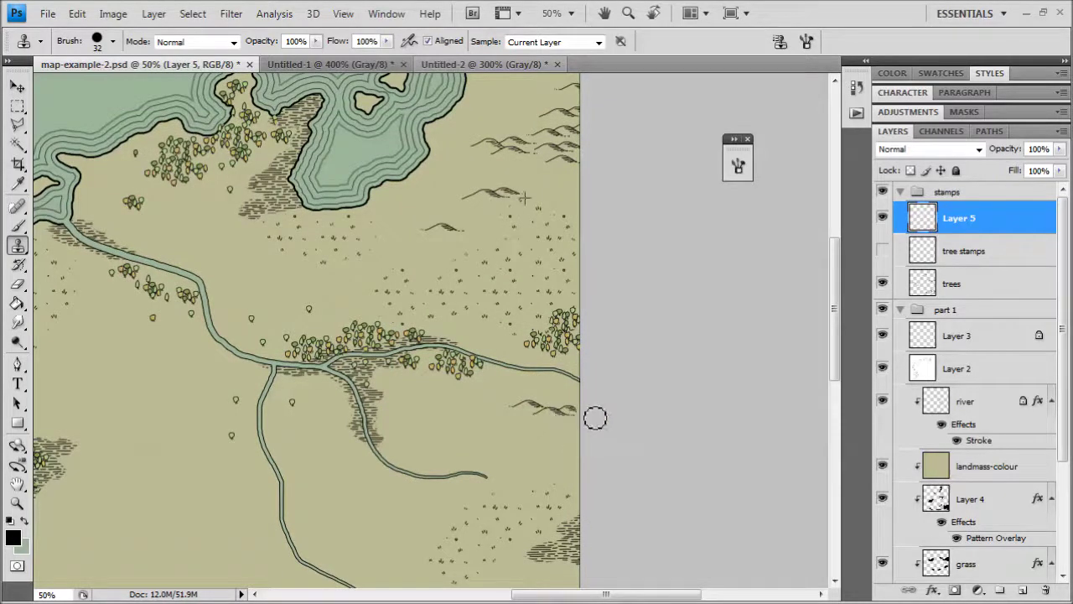
Step: Sample the two-hill group and clone it beneath the hills south of the eastern river, beside the map's edge
{"action": "left_click", "coordinate": [481, 205], "text": "alt"}
{"action": "mouse_move", "coordinate": [564, 432]}
{"action": "left_mouse_down"}
{"action": "mouse_move", "coordinate": [575, 427]}
{"action": "mouse_move", "coordinate": [559, 430]}
{"action": "left_mouse_up"}
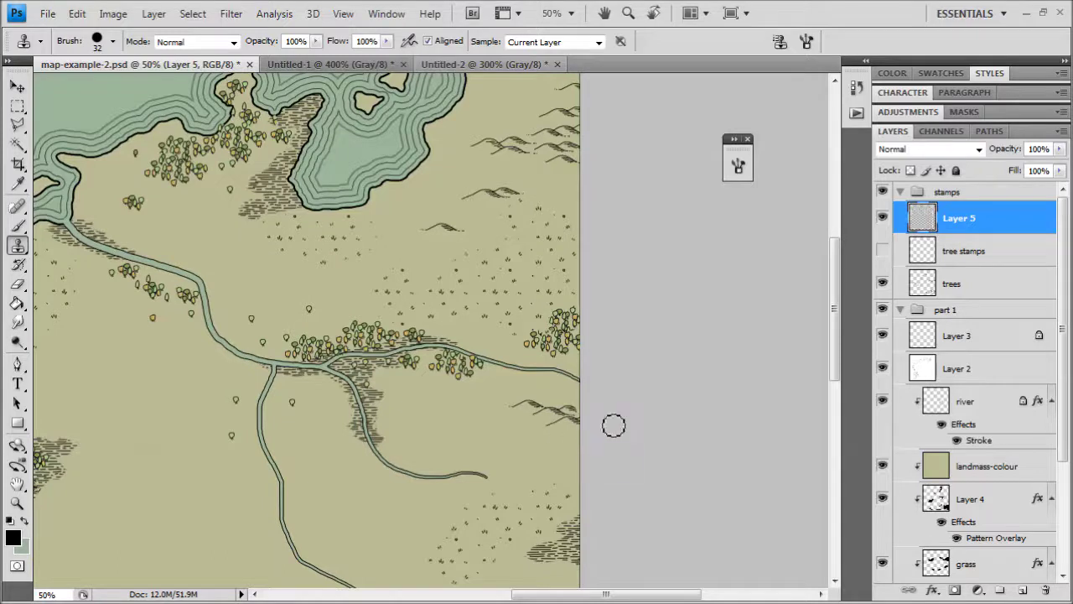
{"action": "left_click_drag", "start_coordinate": [452, 354], "coordinate": [418, 357]}
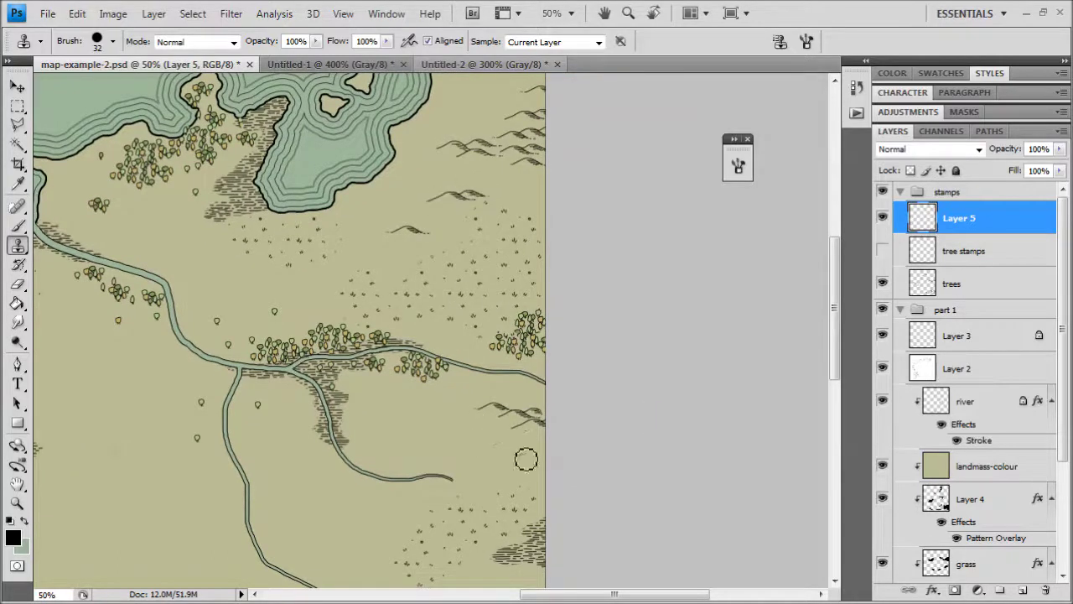
{"action": "mouse_move", "coordinate": [449, 412]}
{"action": "left_mouse_down"}
{"action": "mouse_move", "coordinate": [395, 336]}
{"action": "mouse_move", "coordinate": [359, 361]}
{"action": "mouse_move", "coordinate": [355, 384]}
{"action": "left_mouse_up"}
{"action": "left_click_drag", "start_coordinate": [412, 299], "coordinate": [424, 313]}
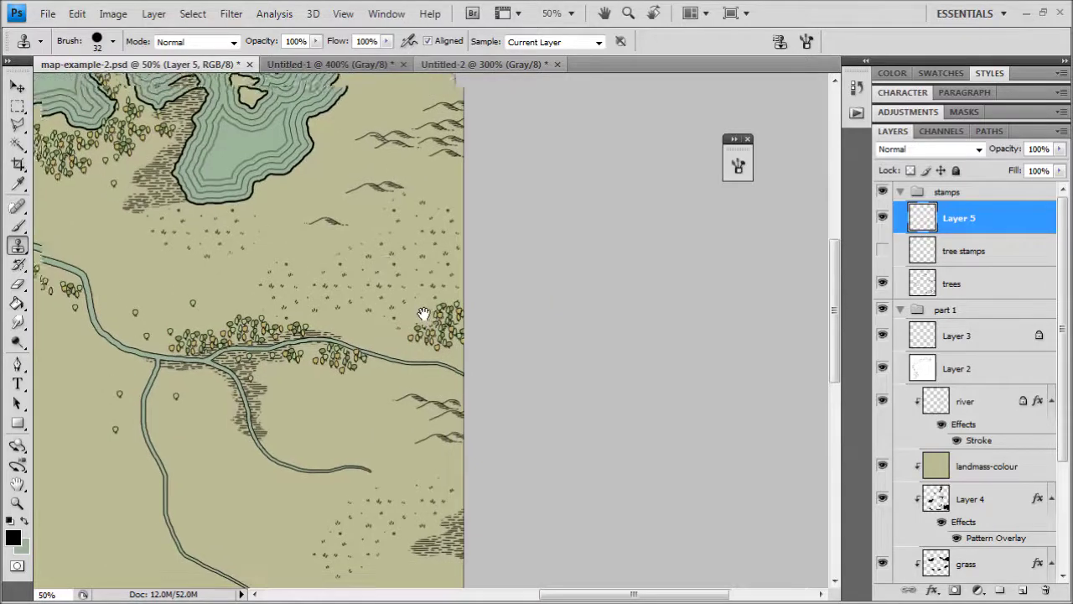
Step: Clone a row of overlapping hills just east of the end of the river's middle branch
{"action": "key", "text": "ctrl+plus"}
{"action": "left_click_drag", "start_coordinate": [361, 276], "coordinate": [372, 331]}
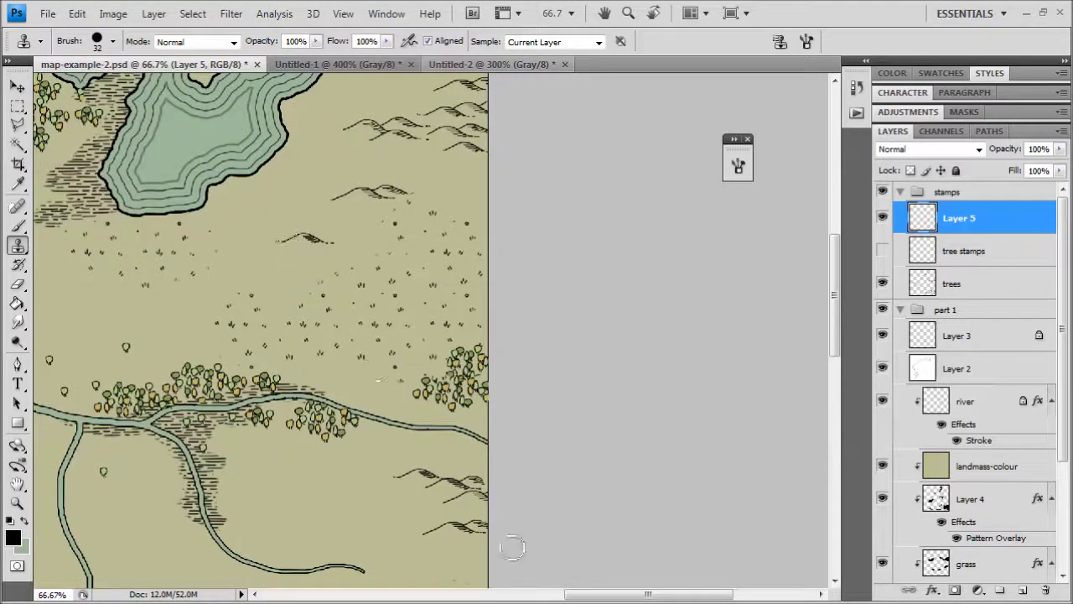
{"action": "left_click_drag", "start_coordinate": [512, 548], "coordinate": [488, 392]}
{"action": "left_click_drag", "start_coordinate": [380, 425], "coordinate": [407, 437]}
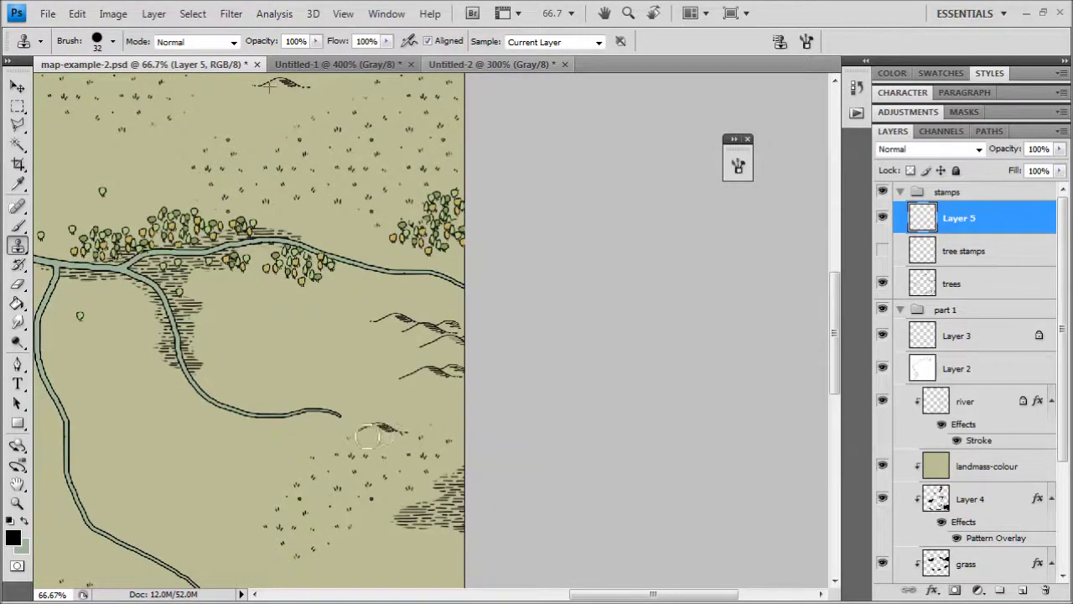
{"action": "scroll", "coordinate": [336, 327], "scroll_direction": "up", "scroll_amount": 2}
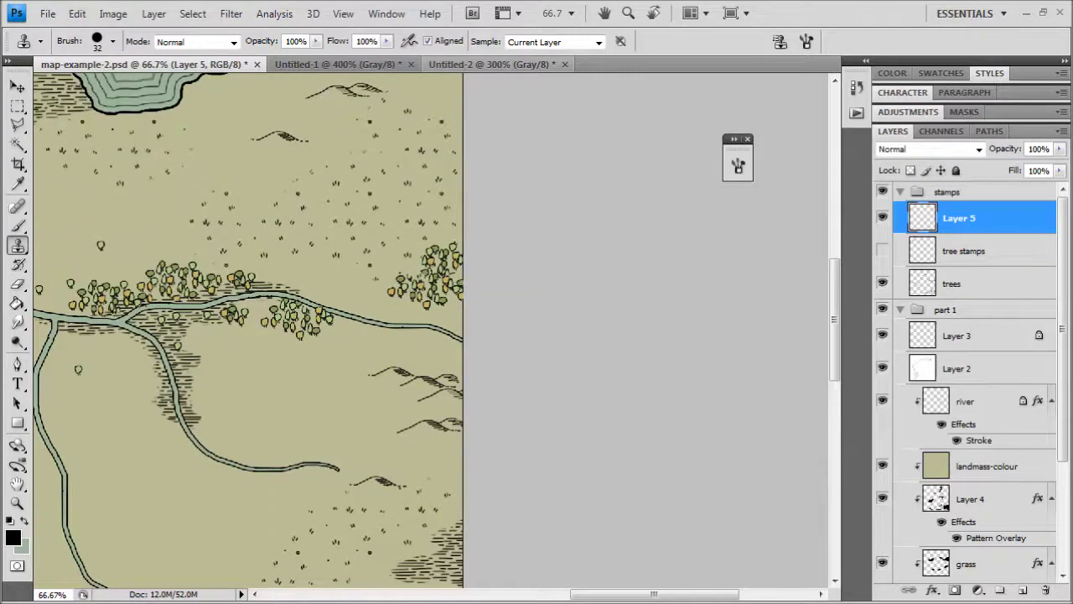
{"action": "key", "text": "ctrl+plus"}
{"action": "mouse_move", "coordinate": [377, 537]}
{"action": "left_mouse_down"}
{"action": "mouse_move", "coordinate": [353, 435]}
{"action": "mouse_move", "coordinate": [412, 457]}
{"action": "mouse_move", "coordinate": [409, 439]}
{"action": "left_mouse_up"}
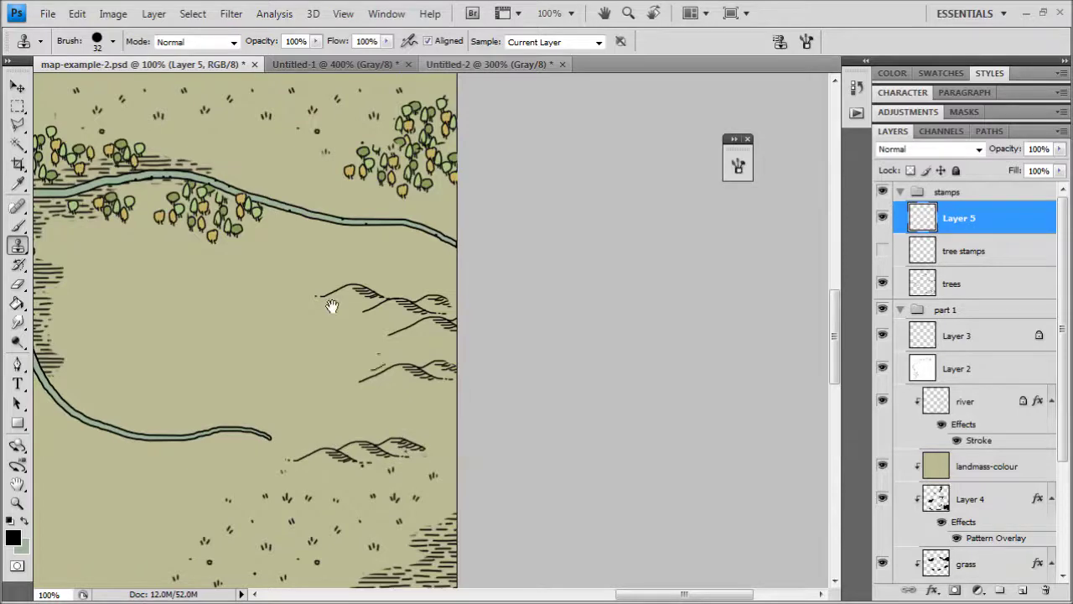
Step: Sample the northeastern hill cluster and clone hills above the row near the middle branch's end, up to the map's edge
{"action": "left_click_drag", "start_coordinate": [332, 306], "coordinate": [355, 378]}
{"action": "left_click_drag", "start_coordinate": [312, 100], "coordinate": [318, 268]}
{"action": "key", "text": "ctrl+minus"}
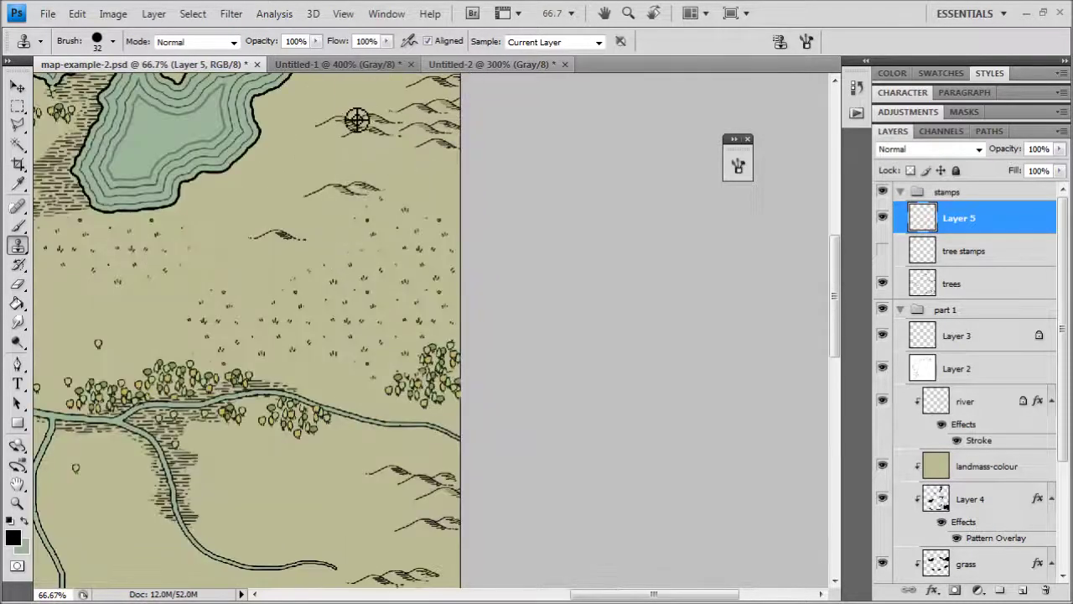
{"action": "left_click", "coordinate": [360, 123], "text": "alt"}
{"action": "left_click_drag", "start_coordinate": [432, 509], "coordinate": [419, 420]}
{"action": "mouse_move", "coordinate": [437, 469]}
{"action": "left_mouse_down"}
{"action": "mouse_move", "coordinate": [462, 468]}
{"action": "mouse_move", "coordinate": [426, 470]}
{"action": "left_mouse_up"}
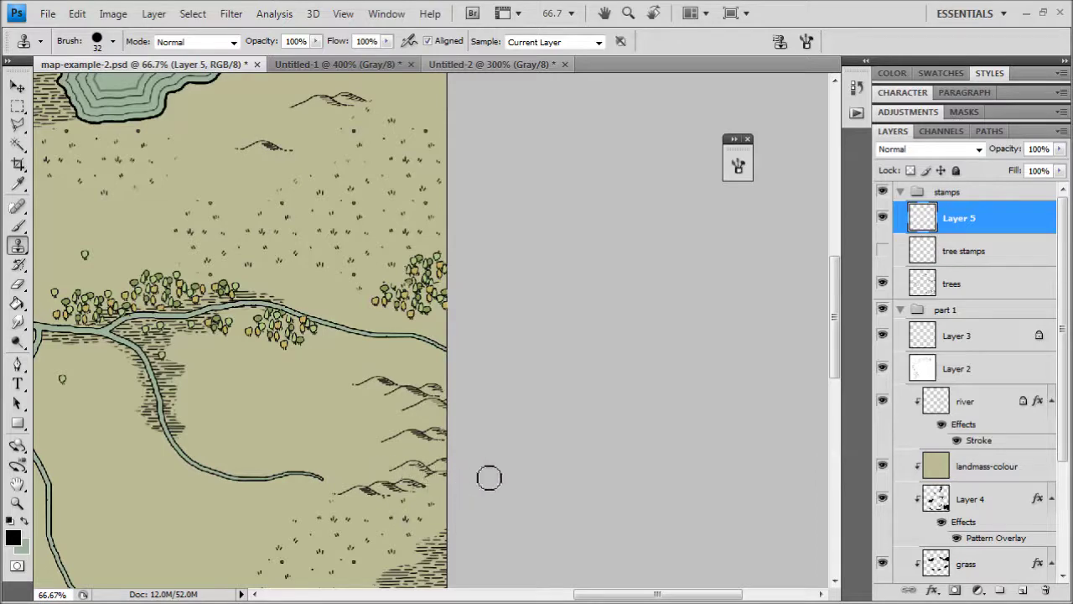
Step: Sample the northeastern hills and clone them onto the hill group just south of the eastern river
{"action": "mouse_move", "coordinate": [298, 401]}
{"action": "left_mouse_down"}
{"action": "mouse_move", "coordinate": [343, 321]}
{"action": "mouse_move", "coordinate": [360, 434]}
{"action": "left_mouse_up"}
{"action": "left_click_drag", "start_coordinate": [420, 144], "coordinate": [415, 182]}
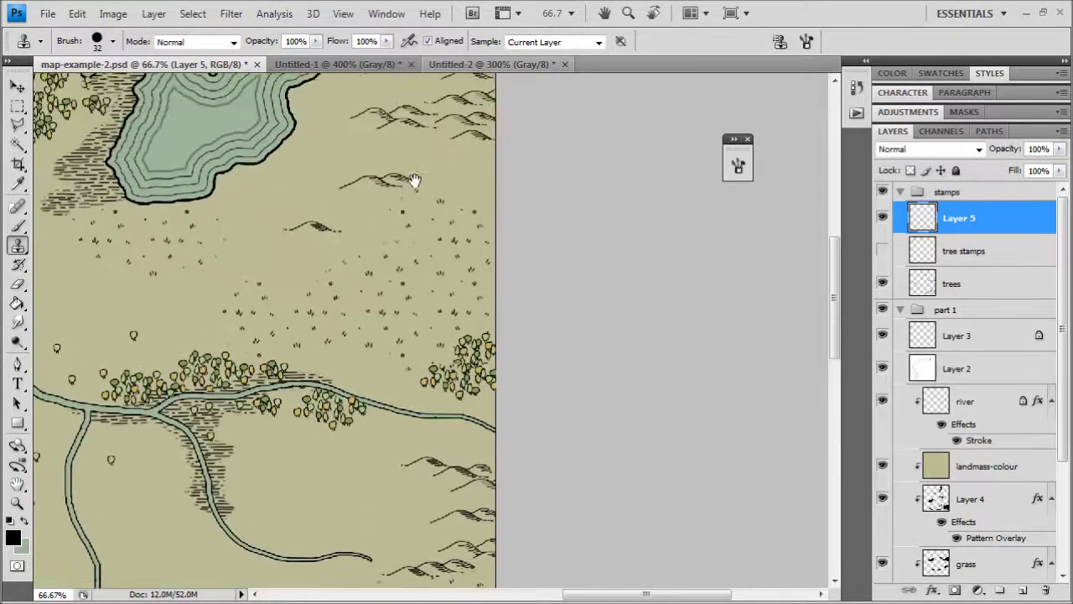
{"action": "left_click", "coordinate": [432, 109], "text": "alt"}
{"action": "mouse_move", "coordinate": [491, 453]}
{"action": "left_mouse_down"}
{"action": "mouse_move", "coordinate": [499, 403]}
{"action": "mouse_move", "coordinate": [465, 456]}
{"action": "mouse_move", "coordinate": [451, 455]}
{"action": "mouse_move", "coordinate": [486, 456]}
{"action": "mouse_move", "coordinate": [400, 455]}
{"action": "left_mouse_up"}
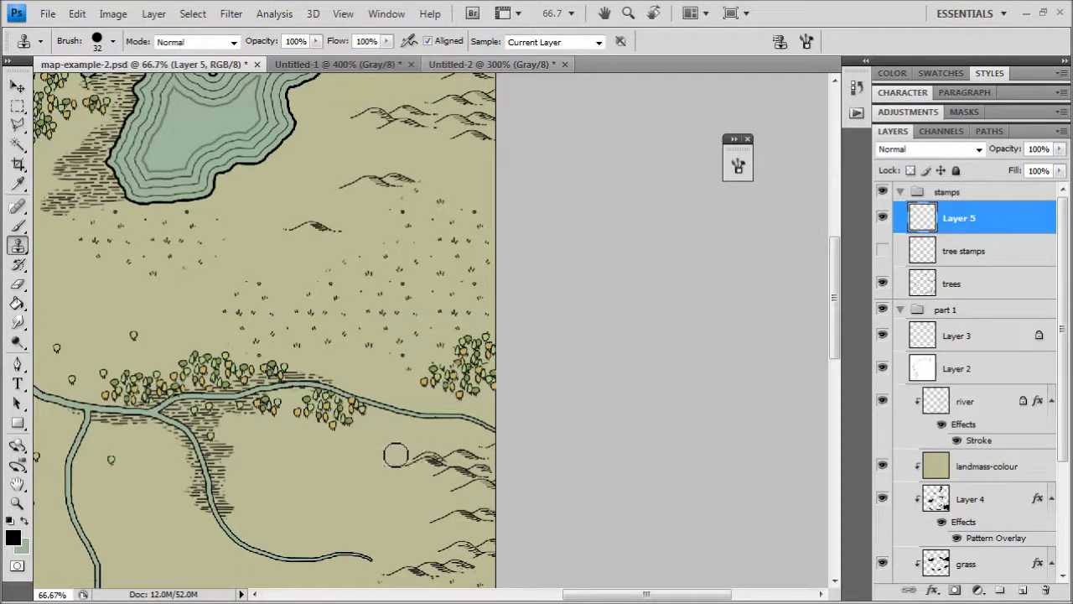
Step: Sample the northeastern hill cluster and clone a group of hills along the edge, just north of the southeastern forest
{"action": "left_click_drag", "start_coordinate": [332, 208], "coordinate": [306, 353]}
{"action": "left_click", "coordinate": [360, 263], "text": "alt"}
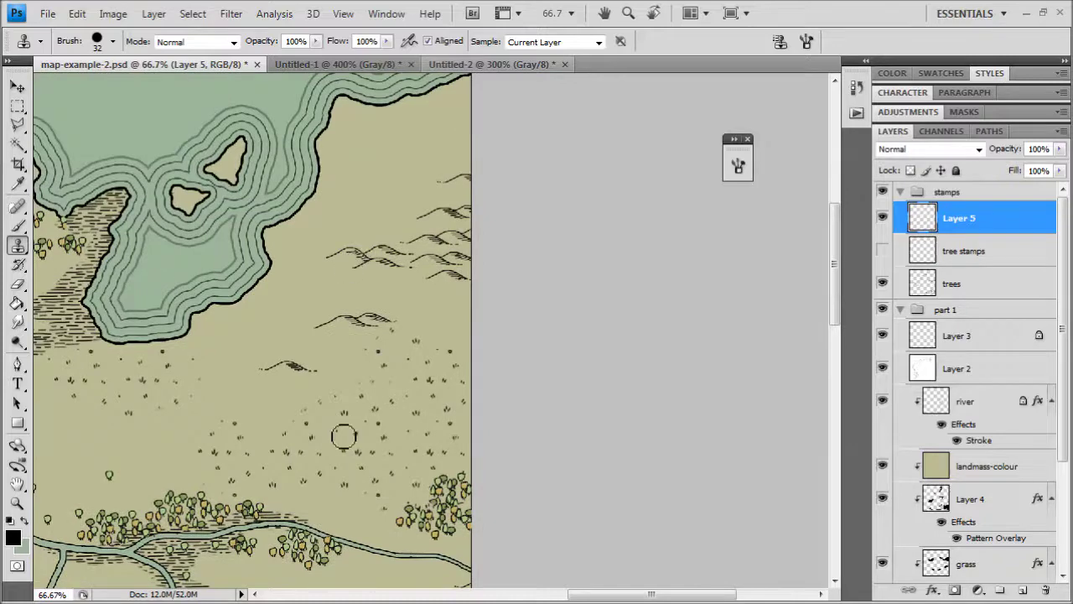
{"action": "left_click_drag", "start_coordinate": [344, 436], "coordinate": [373, 161]}
{"action": "left_click_drag", "start_coordinate": [375, 457], "coordinate": [434, 290]}
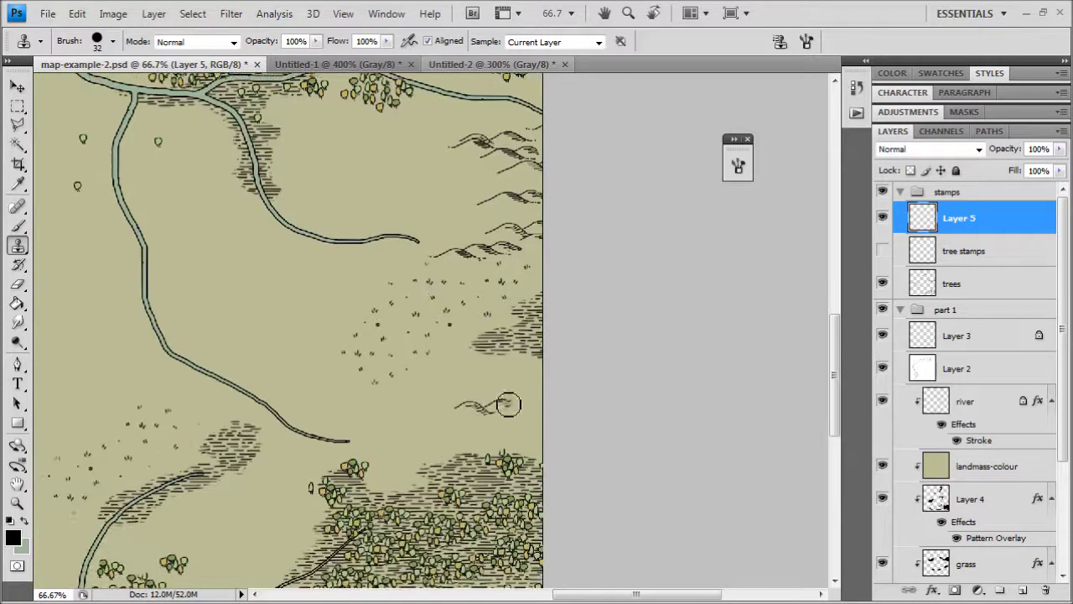
{"action": "mouse_move", "coordinate": [502, 425]}
{"action": "left_mouse_down"}
{"action": "mouse_move", "coordinate": [517, 456]}
{"action": "mouse_move", "coordinate": [493, 430]}
{"action": "mouse_move", "coordinate": [550, 429]}
{"action": "left_mouse_up"}
{"action": "left_click_drag", "start_coordinate": [488, 440], "coordinate": [451, 437]}
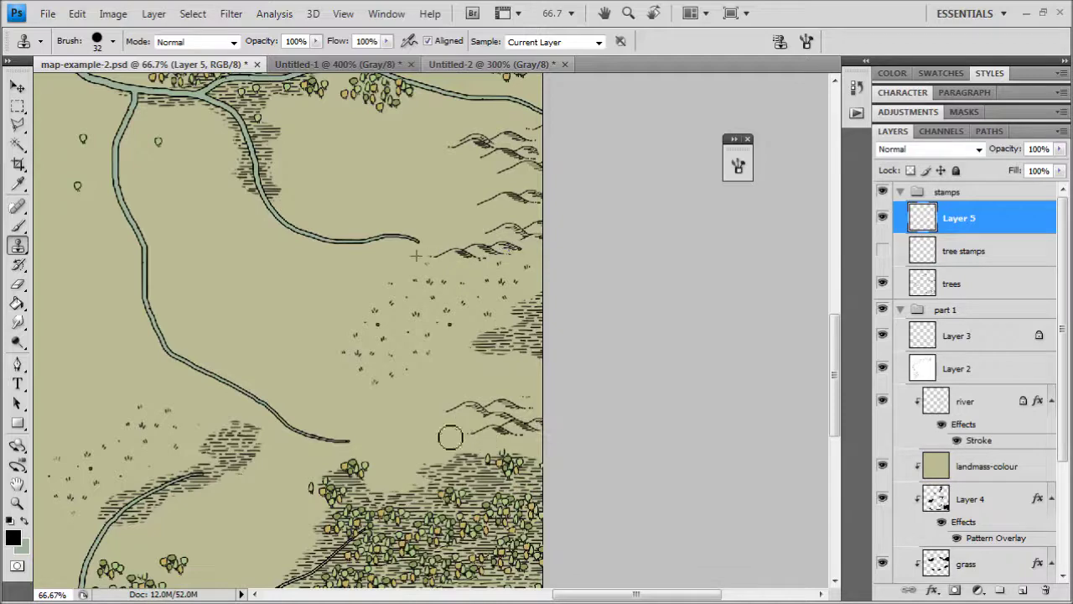
{"action": "key", "text": "ctrl+plus"}
{"action": "left_click_drag", "start_coordinate": [529, 391], "coordinate": [480, 395]}
Step: Sample the eastern edge hills and clone a small group of hills between the two southward river branches
{"action": "left_click", "coordinate": [466, 145], "text": "alt"}
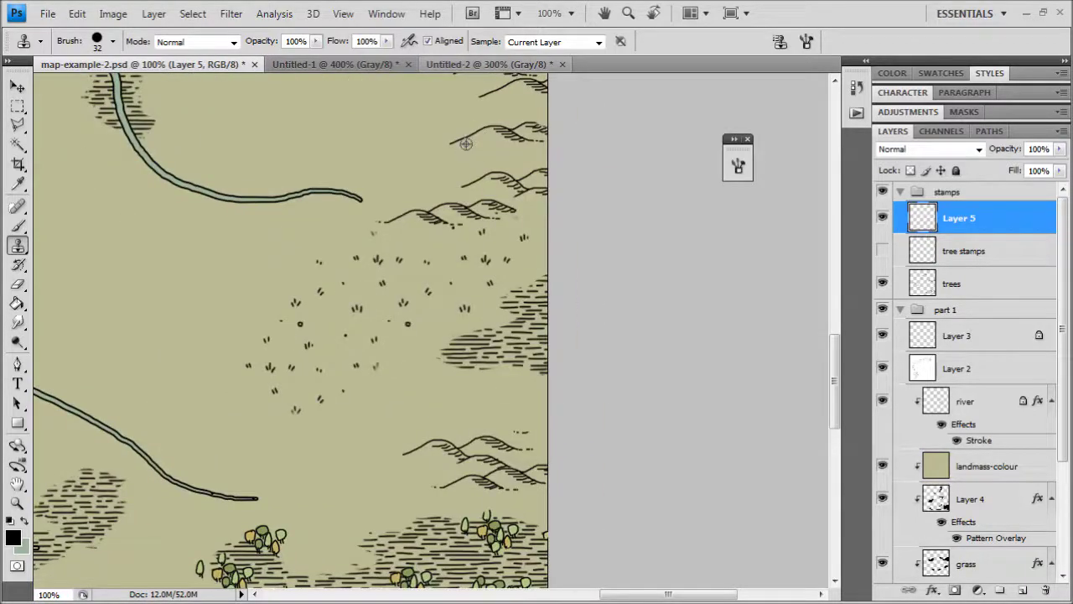
{"action": "key", "text": "ctrl+minus"}
{"action": "key", "text": "ctrl+minus"}
{"action": "key", "text": "ctrl+minus"}
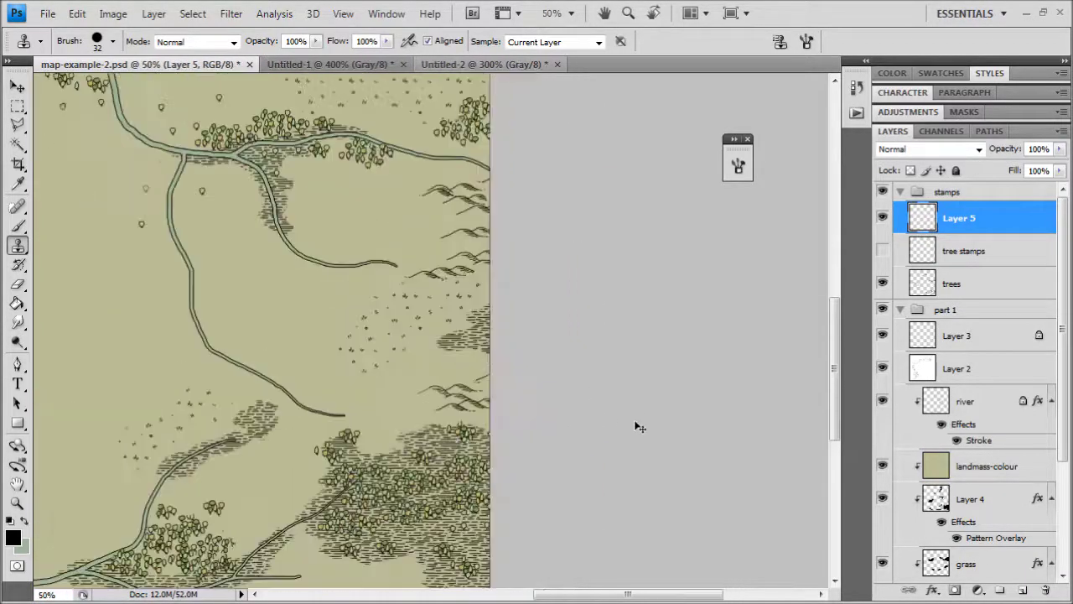
{"action": "left_click_drag", "start_coordinate": [374, 366], "coordinate": [426, 402]}
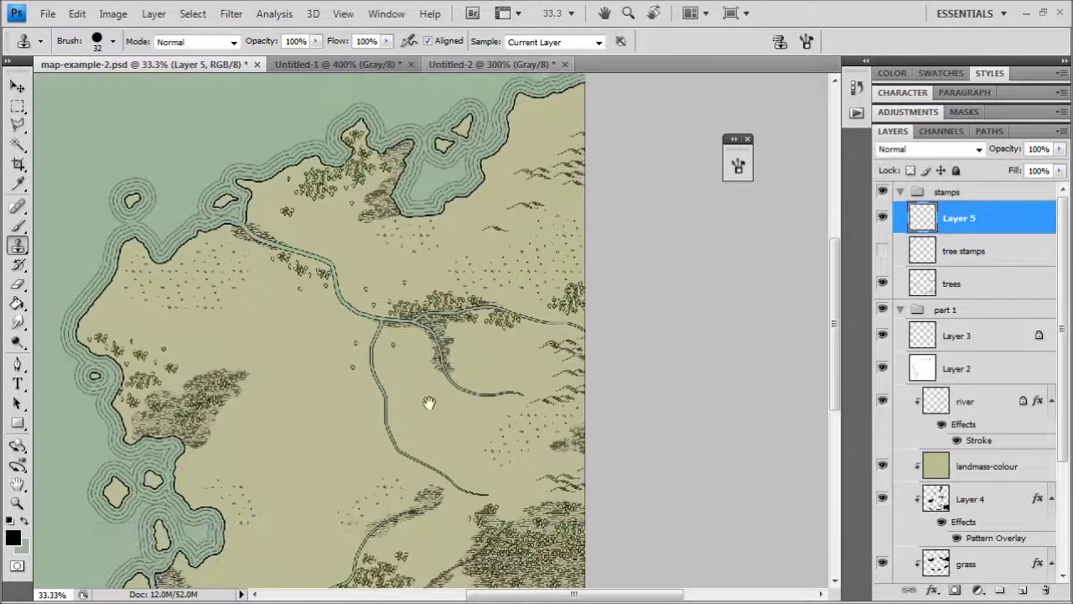
{"action": "key", "text": "ctrl+plus"}
{"action": "key", "text": "ctrl+plus"}
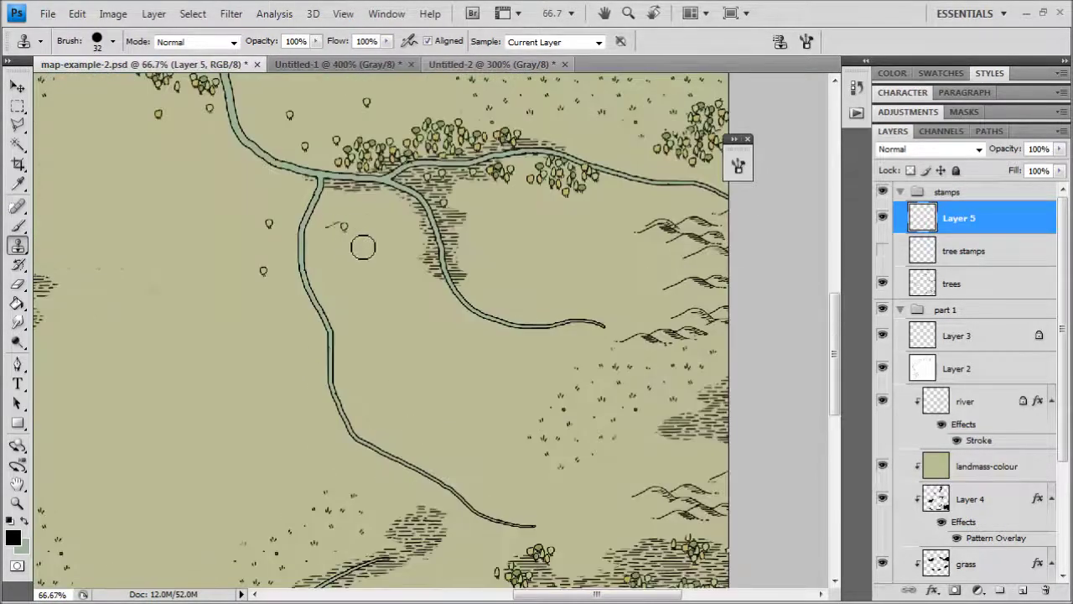
{"action": "mouse_move", "coordinate": [358, 244]}
{"action": "left_mouse_down"}
{"action": "mouse_move", "coordinate": [388, 240]}
{"action": "mouse_move", "coordinate": [385, 254]}
{"action": "mouse_move", "coordinate": [323, 267]}
{"action": "mouse_move", "coordinate": [408, 271]}
{"action": "mouse_move", "coordinate": [330, 288]}
{"action": "left_mouse_up"}
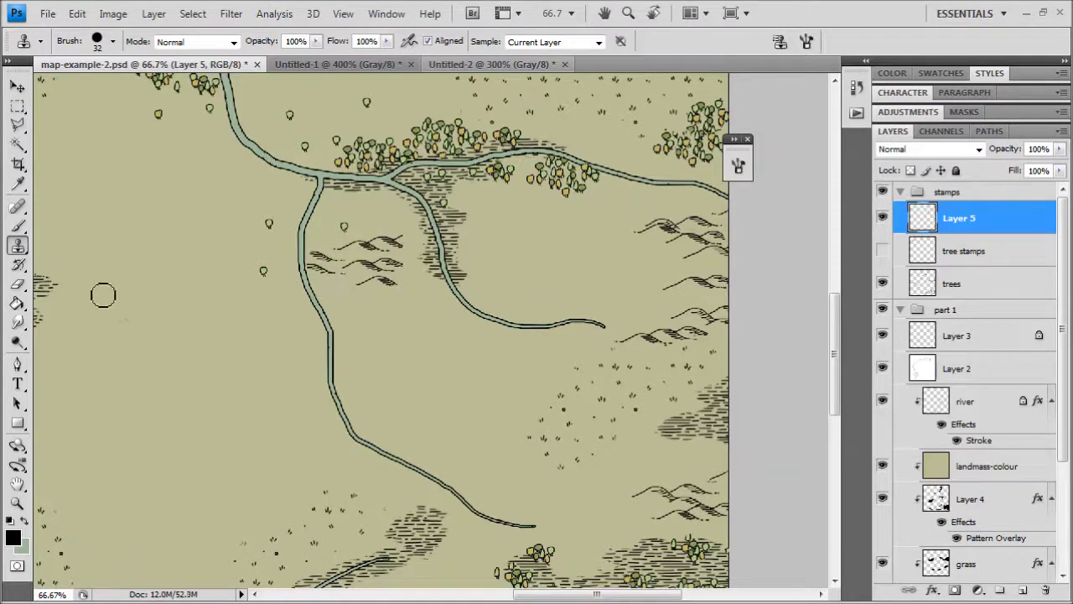
Step: Erase the hill strokes overlapping the river branch and clone a single hill above the new group between the branches
{"action": "left_click", "coordinate": [18, 284]}
{"action": "mouse_move", "coordinate": [304, 267]}
{"action": "left_mouse_down"}
{"action": "mouse_move", "coordinate": [347, 285]}
{"action": "mouse_move", "coordinate": [335, 270]}
{"action": "mouse_move", "coordinate": [321, 265]}
{"action": "mouse_move", "coordinate": [384, 360]}
{"action": "mouse_move", "coordinate": [366, 408]}
{"action": "mouse_move", "coordinate": [365, 506]}
{"action": "mouse_move", "coordinate": [378, 506]}
{"action": "left_mouse_up"}
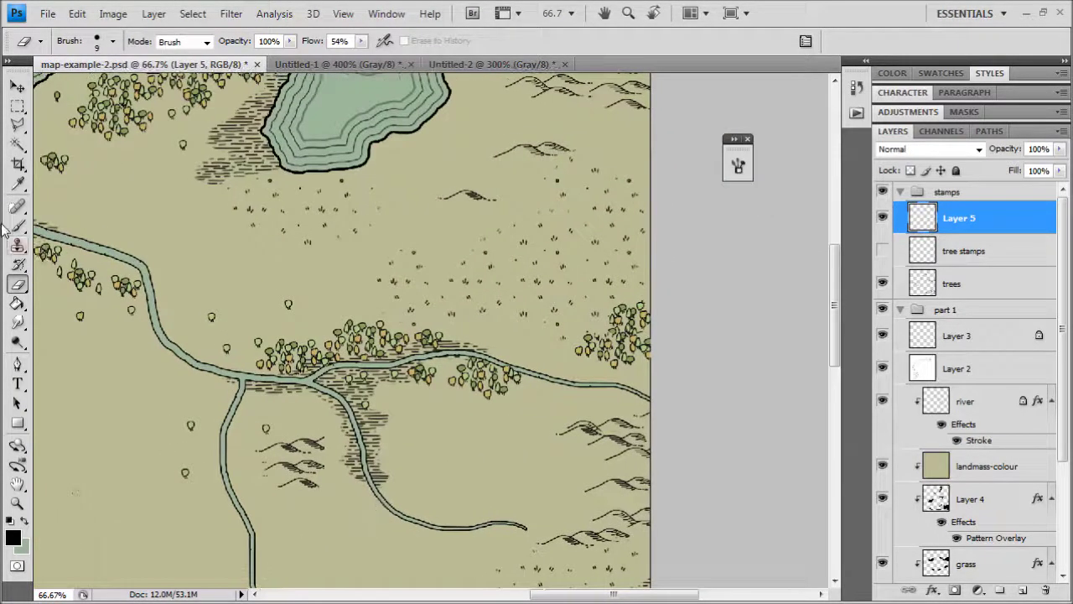
{"action": "left_click", "coordinate": [18, 245]}
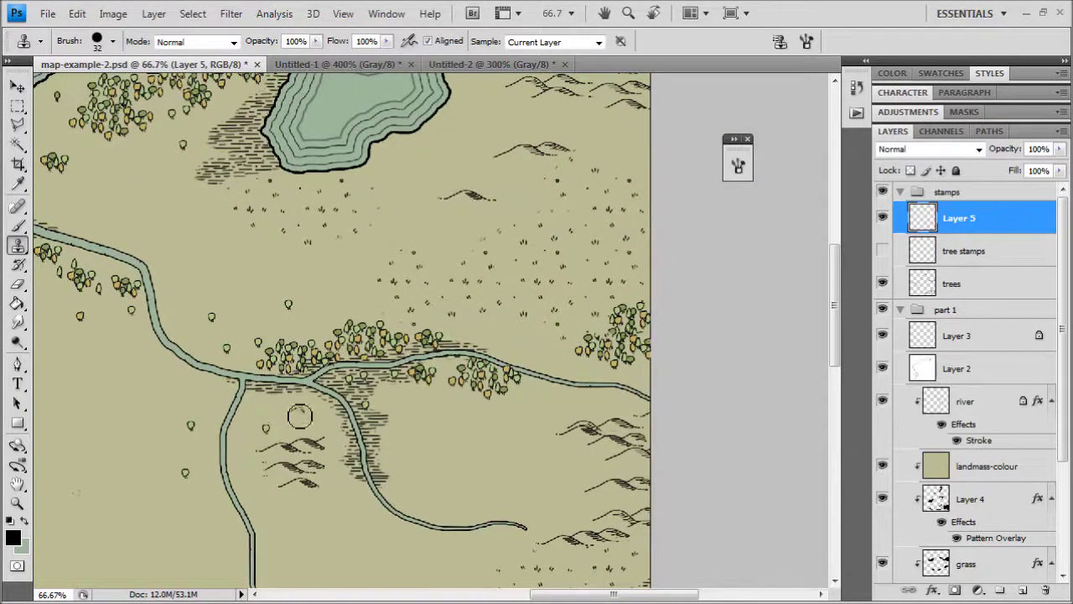
Step: Clone a group of hills along the west side of the long southern river branch, where it bends southeast
{"action": "key", "text": "ctrl+minus"}
{"action": "key", "text": "ctrl+minus"}
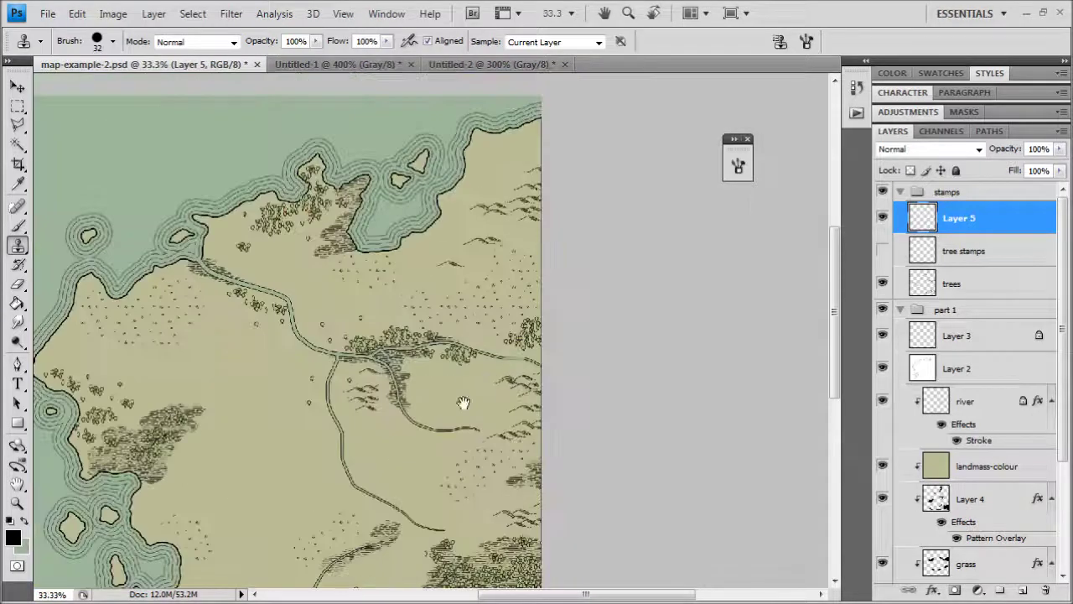
{"action": "mouse_move", "coordinate": [463, 404]}
{"action": "left_mouse_down"}
{"action": "mouse_move", "coordinate": [508, 213]}
{"action": "mouse_move", "coordinate": [542, 358]}
{"action": "left_mouse_up"}
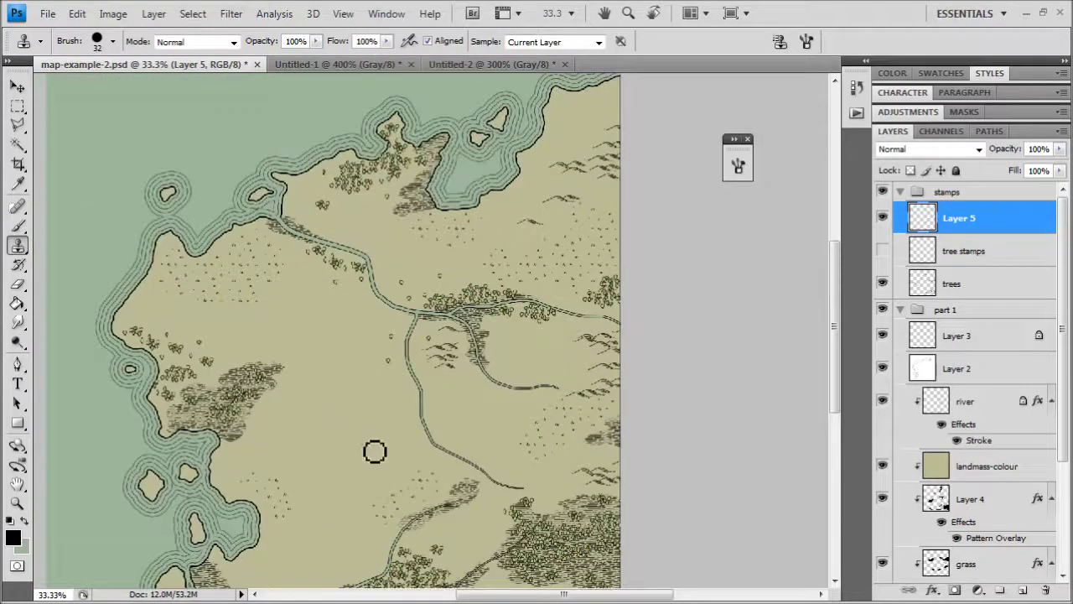
{"action": "mouse_move", "coordinate": [375, 452]}
{"action": "left_mouse_down"}
{"action": "mouse_move", "coordinate": [414, 452]}
{"action": "mouse_move", "coordinate": [408, 472]}
{"action": "mouse_move", "coordinate": [414, 450]}
{"action": "mouse_move", "coordinate": [464, 470]}
{"action": "mouse_move", "coordinate": [430, 463]}
{"action": "left_mouse_up"}
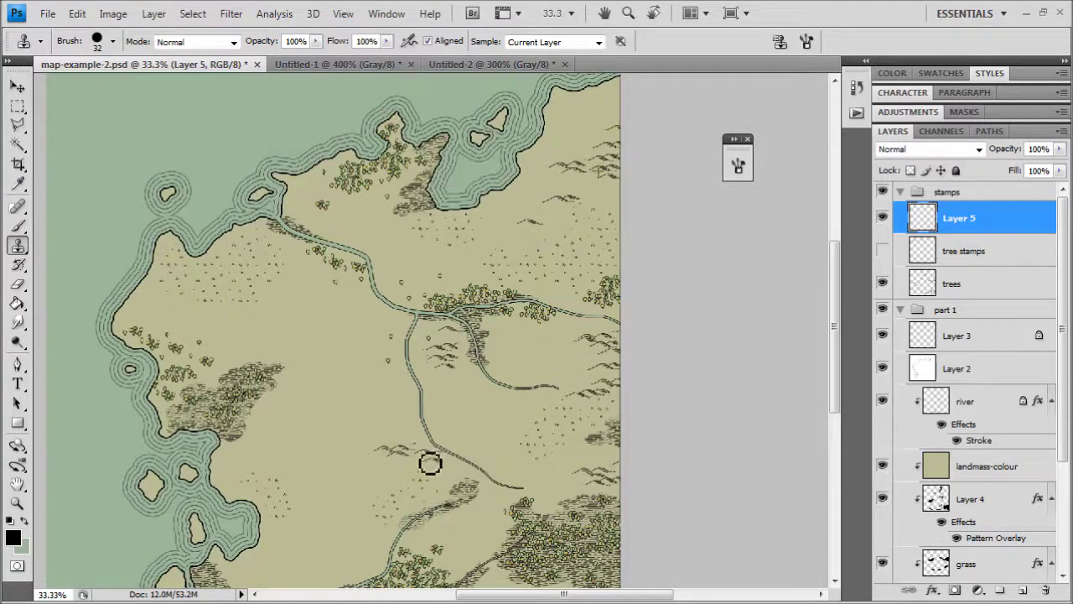
{"action": "scroll", "coordinate": [414, 450], "scroll_direction": "up", "scroll_amount": 3}
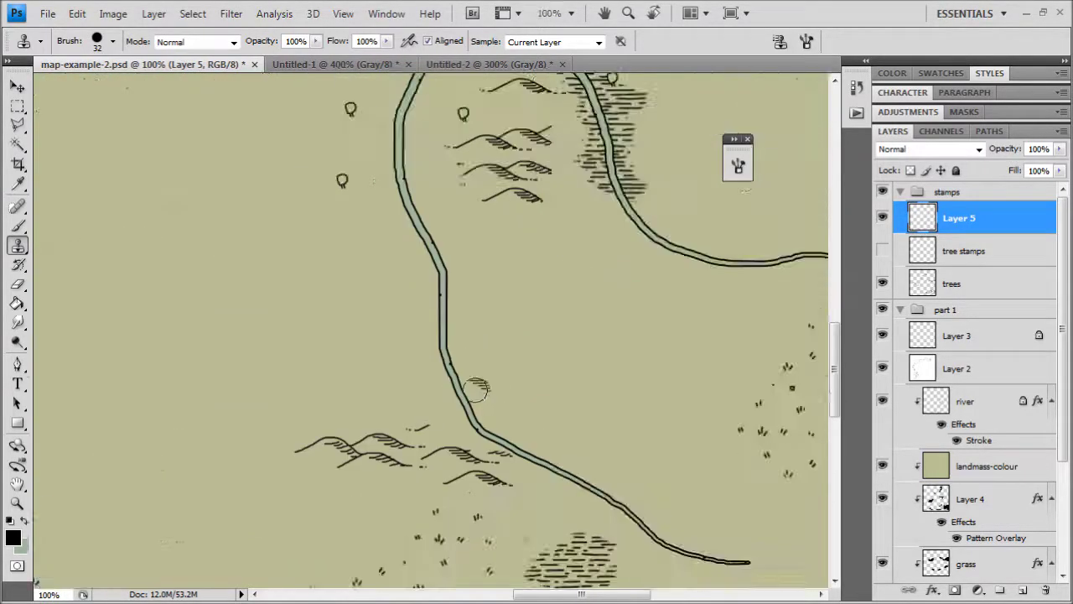
{"action": "left_click_drag", "start_coordinate": [474, 392], "coordinate": [466, 400]}
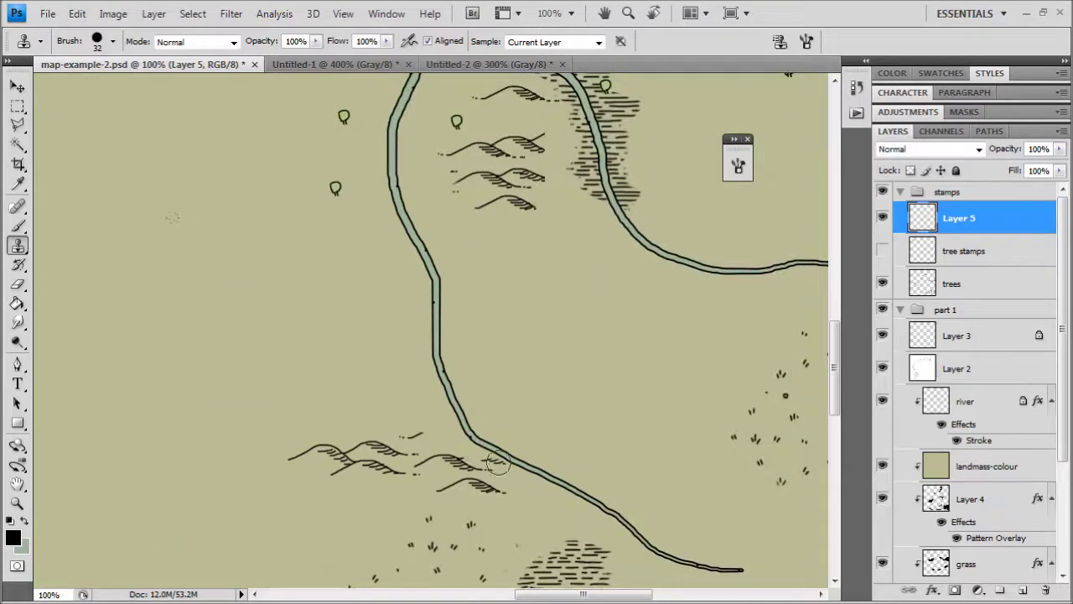
Step: Sample the hills between the river branches and clone two rows of them west of the southern forest's river
{"action": "left_click_drag", "start_coordinate": [491, 301], "coordinate": [488, 349]}
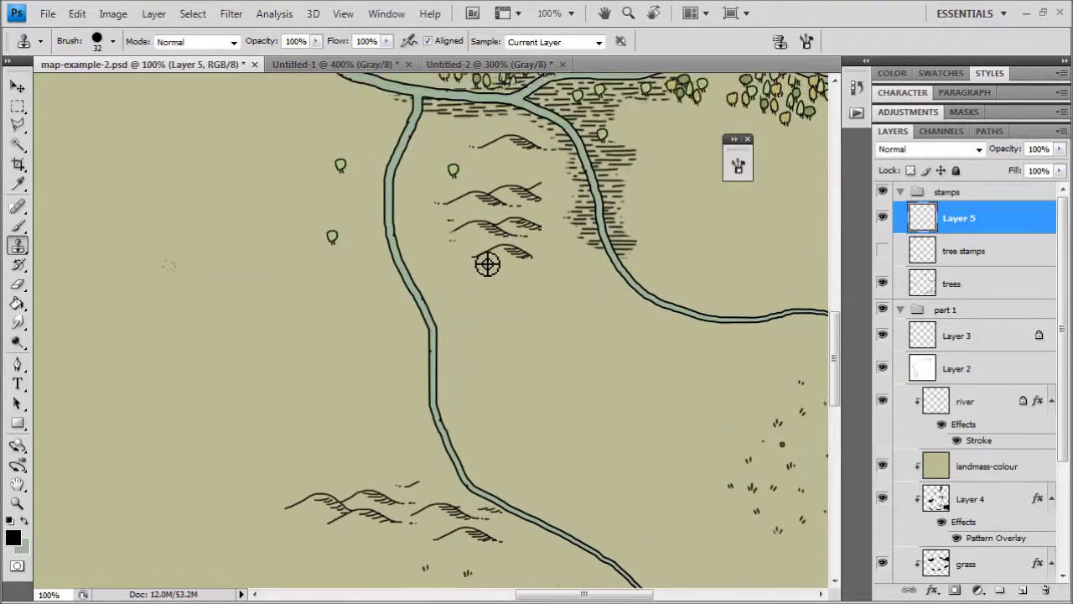
{"action": "left_click", "coordinate": [482, 232], "text": "alt"}
{"action": "left_click_drag", "start_coordinate": [369, 419], "coordinate": [503, 218]}
{"action": "left_click_drag", "start_coordinate": [273, 481], "coordinate": [419, 298]}
{"action": "mouse_move", "coordinate": [362, 415]}
{"action": "left_mouse_down"}
{"action": "mouse_move", "coordinate": [395, 382]}
{"action": "mouse_move", "coordinate": [366, 388]}
{"action": "left_mouse_up"}
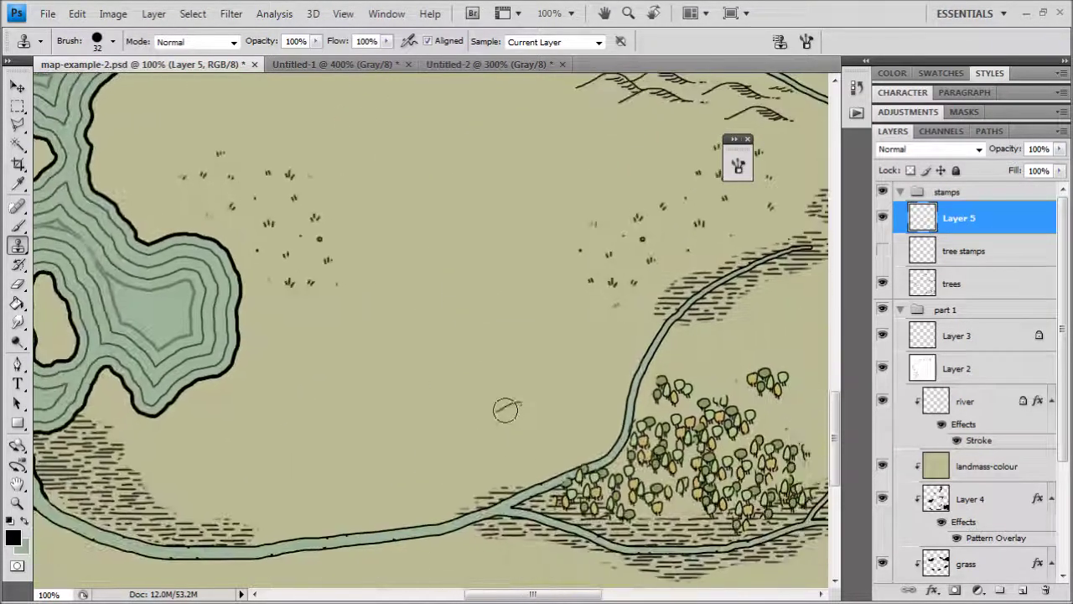
{"action": "mouse_move", "coordinate": [506, 409]}
{"action": "left_mouse_down"}
{"action": "mouse_move", "coordinate": [577, 407]}
{"action": "mouse_move", "coordinate": [559, 384]}
{"action": "left_mouse_up"}
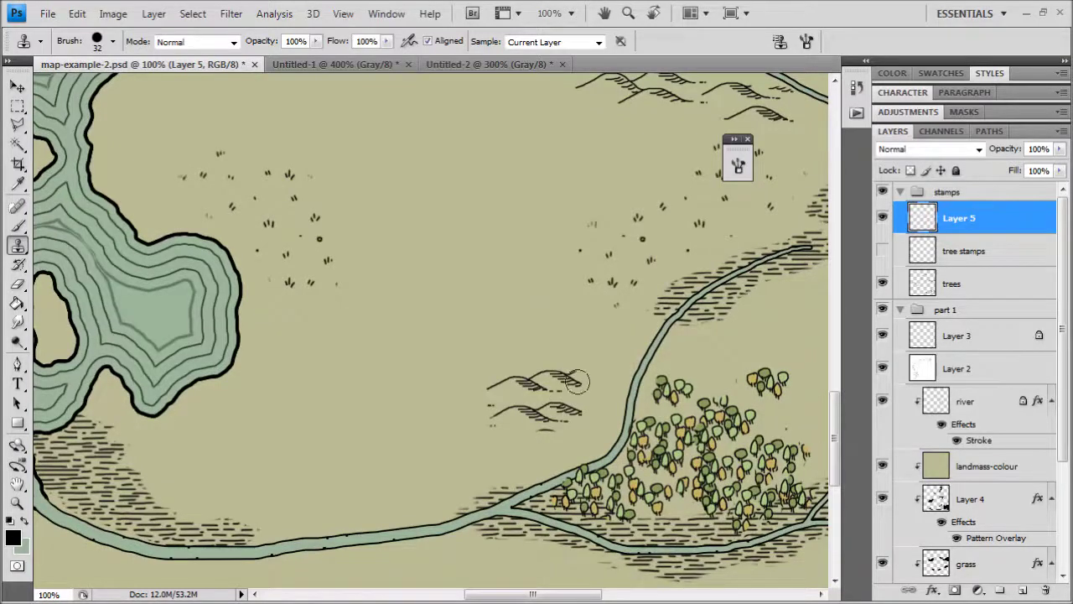
Step: Clone another hill onto the upper row of the southern group, extending it east to the river
{"action": "left_click_drag", "start_coordinate": [555, 280], "coordinate": [310, 469]}
{"action": "left_click_drag", "start_coordinate": [667, 215], "coordinate": [383, 345]}
{"action": "left_click_drag", "start_coordinate": [714, 148], "coordinate": [570, 307]}
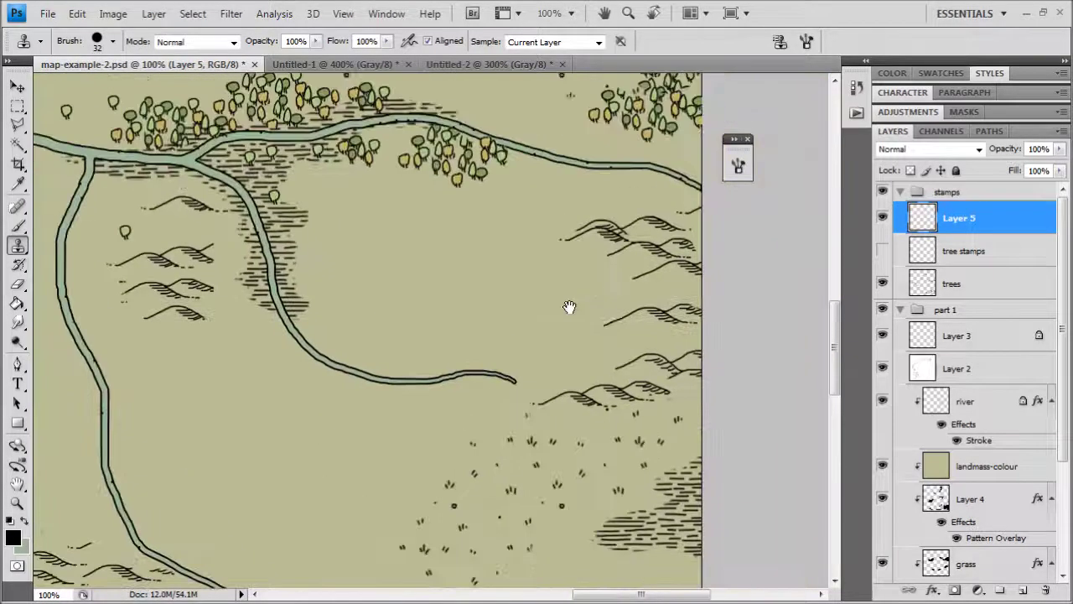
{"action": "left_click_drag", "start_coordinate": [569, 409], "coordinate": [397, 379]}
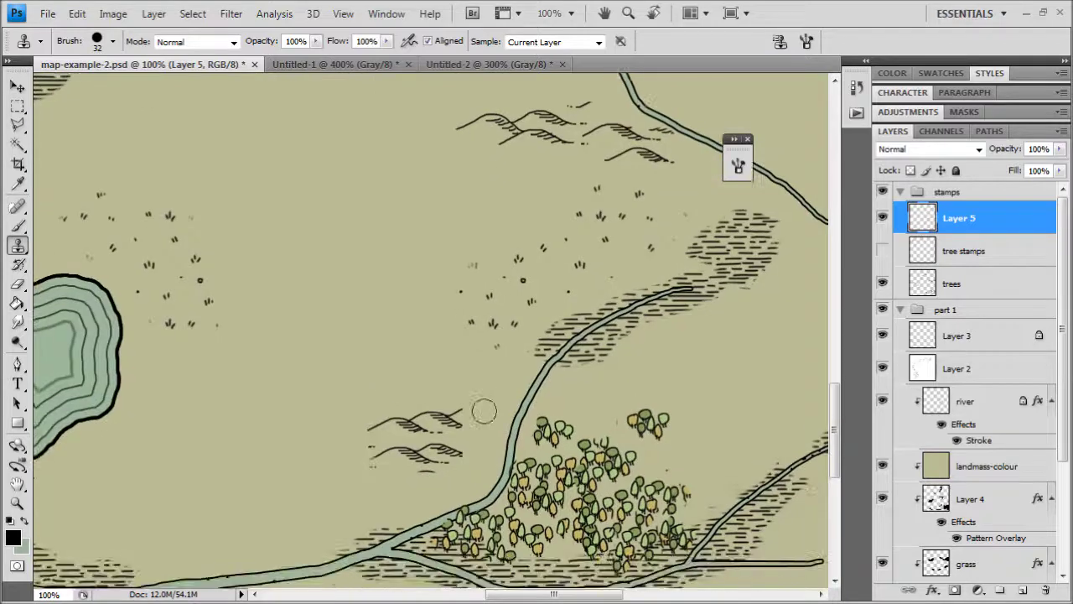
{"action": "left_click_drag", "start_coordinate": [461, 414], "coordinate": [492, 406]}
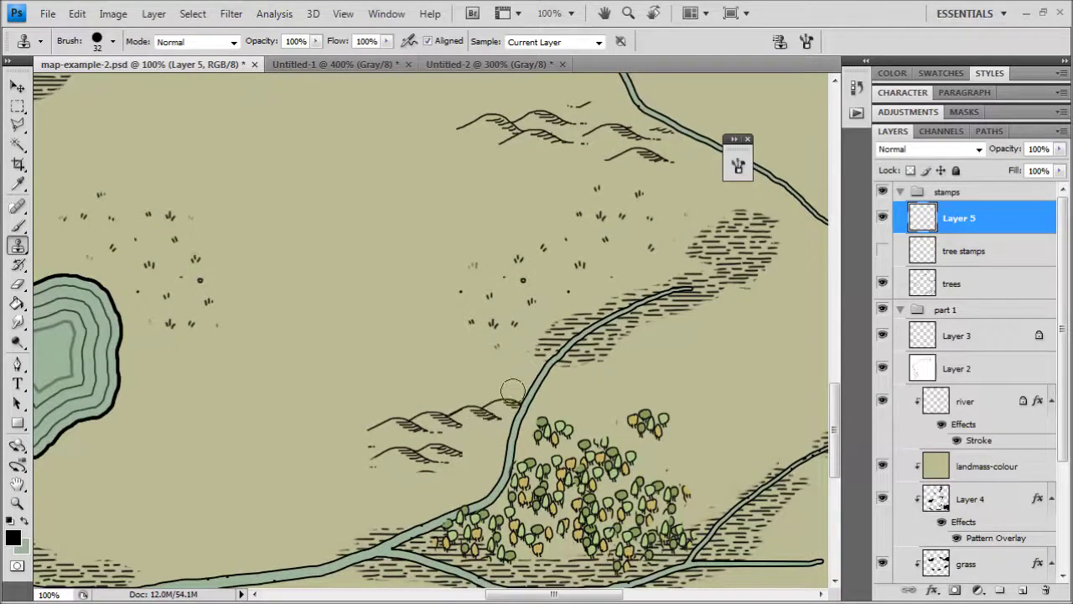
Step: Erase the cloned hill strokes that overlap the river beside the southern hill group
{"action": "left_click_drag", "start_coordinate": [579, 277], "coordinate": [555, 303]}
{"action": "left_click", "coordinate": [17, 283]}
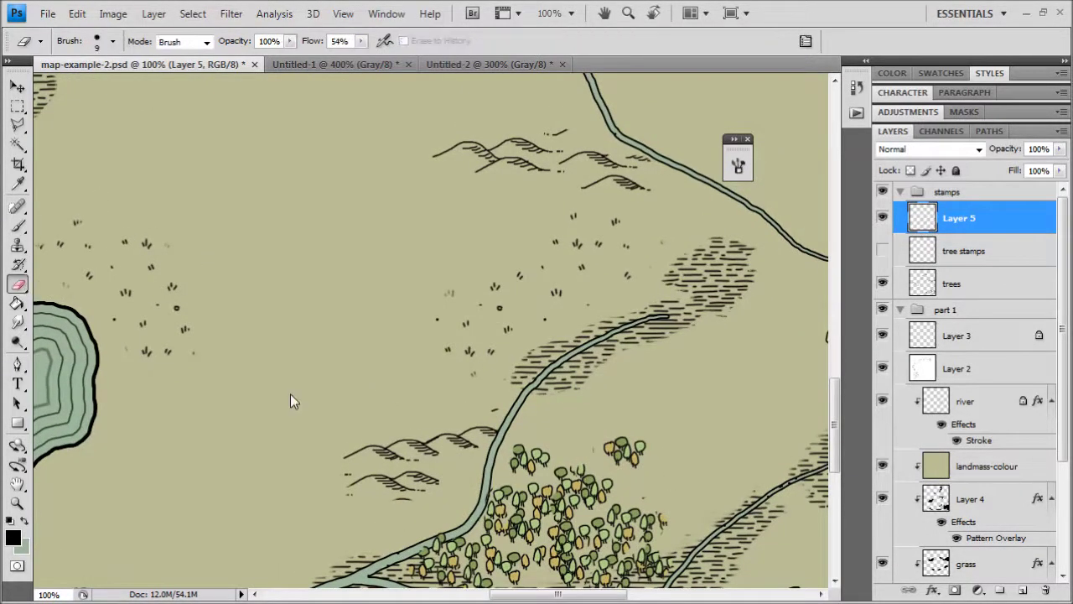
{"action": "mouse_move", "coordinate": [489, 429]}
{"action": "left_mouse_down"}
{"action": "mouse_move", "coordinate": [455, 441]}
{"action": "mouse_move", "coordinate": [504, 419]}
{"action": "left_mouse_up"}
{"action": "left_click_drag", "start_coordinate": [479, 455], "coordinate": [294, 465]}
Step: Clone the hills between the river branches into a small cluster south of the western forest, beside the coastal inlet
{"action": "key", "text": "ctrl+minus"}
{"action": "key", "text": "ctrl+minus"}
{"action": "key", "text": "ctrl+minus"}
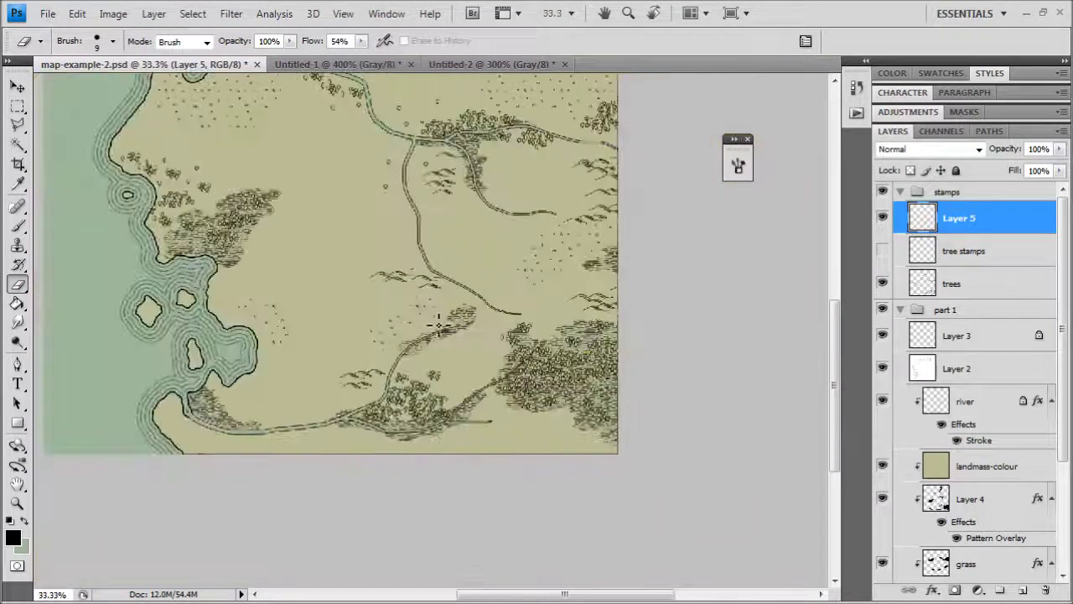
{"action": "mouse_move", "coordinate": [380, 332]}
{"action": "left_mouse_down"}
{"action": "mouse_move", "coordinate": [344, 424]}
{"action": "mouse_move", "coordinate": [361, 497]}
{"action": "mouse_move", "coordinate": [412, 449]}
{"action": "mouse_move", "coordinate": [402, 467]}
{"action": "mouse_move", "coordinate": [431, 383]}
{"action": "left_mouse_up"}
{"action": "key", "text": "ctrl+plus"}
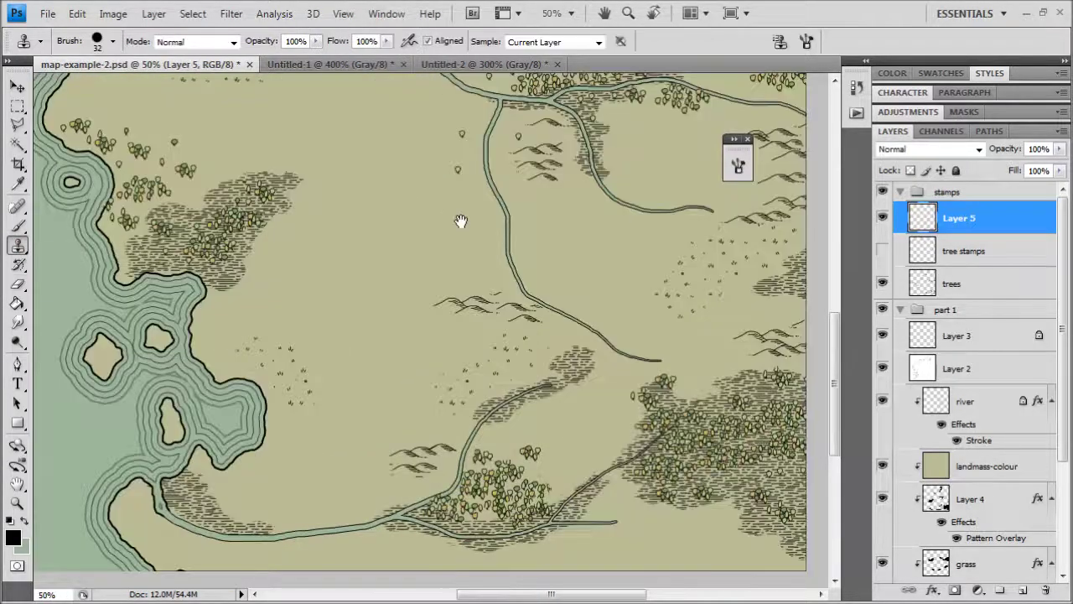
{"action": "left_click_drag", "start_coordinate": [461, 220], "coordinate": [477, 292]}
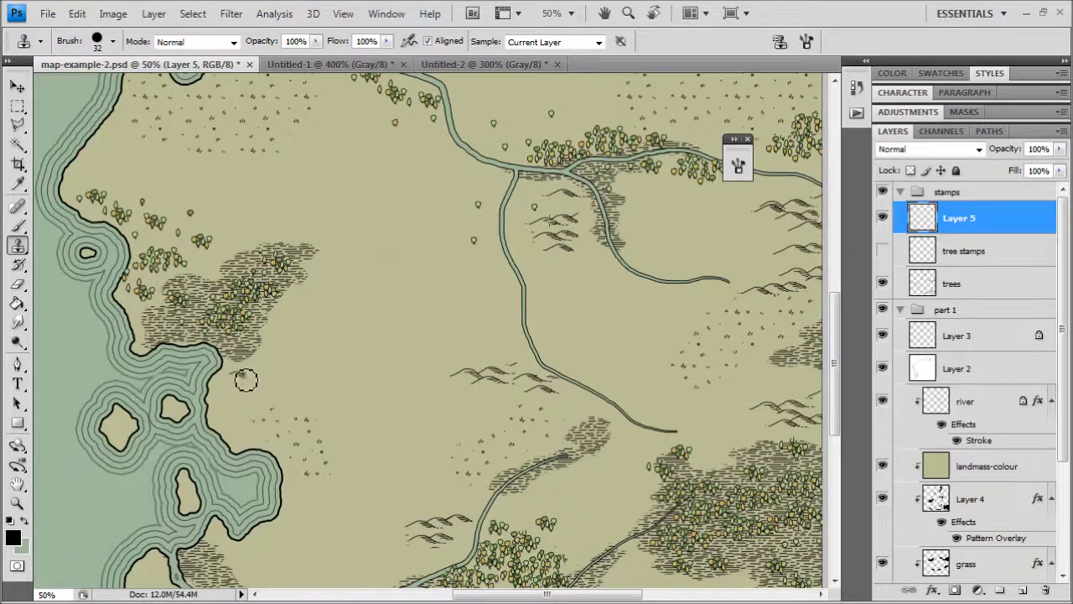
{"action": "left_click_drag", "start_coordinate": [234, 388], "coordinate": [275, 378]}
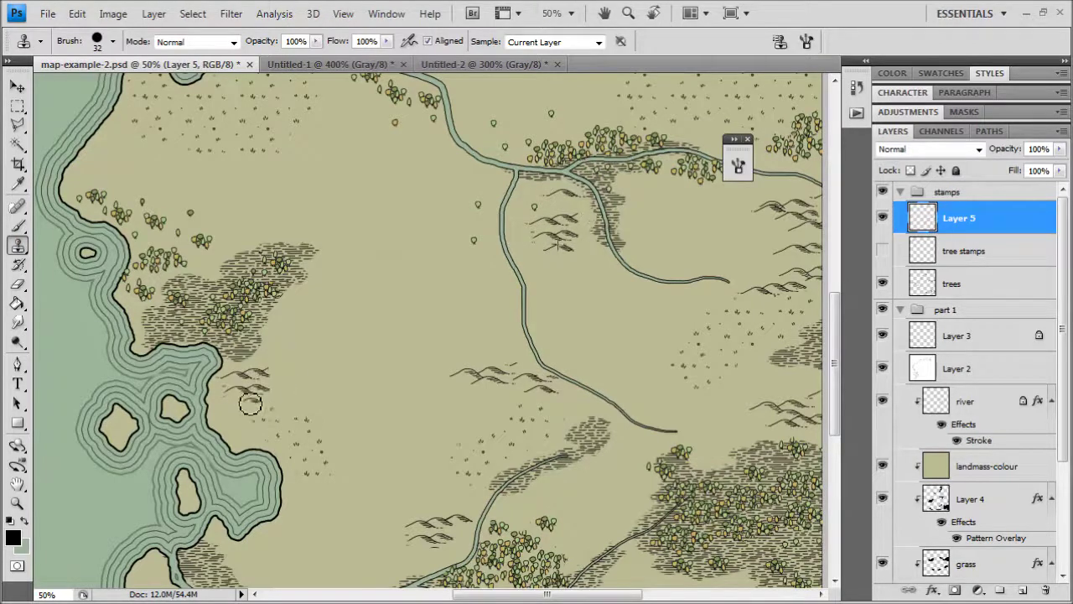
{"action": "left_click_drag", "start_coordinate": [238, 411], "coordinate": [253, 412]}
Step: Clone a single hill and two further groups of hills onto the open land along the western forest's east side
{"action": "left_click_drag", "start_coordinate": [549, 214], "coordinate": [534, 314]}
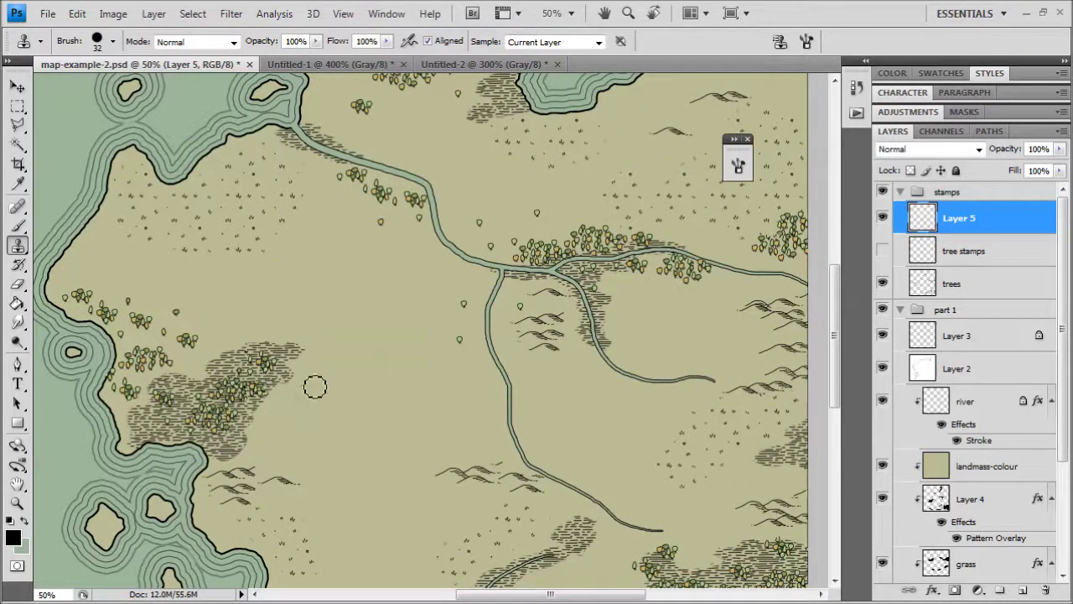
{"action": "mouse_move", "coordinate": [293, 388]}
{"action": "left_mouse_down"}
{"action": "mouse_move", "coordinate": [334, 392]}
{"action": "mouse_move", "coordinate": [299, 395]}
{"action": "left_mouse_up"}
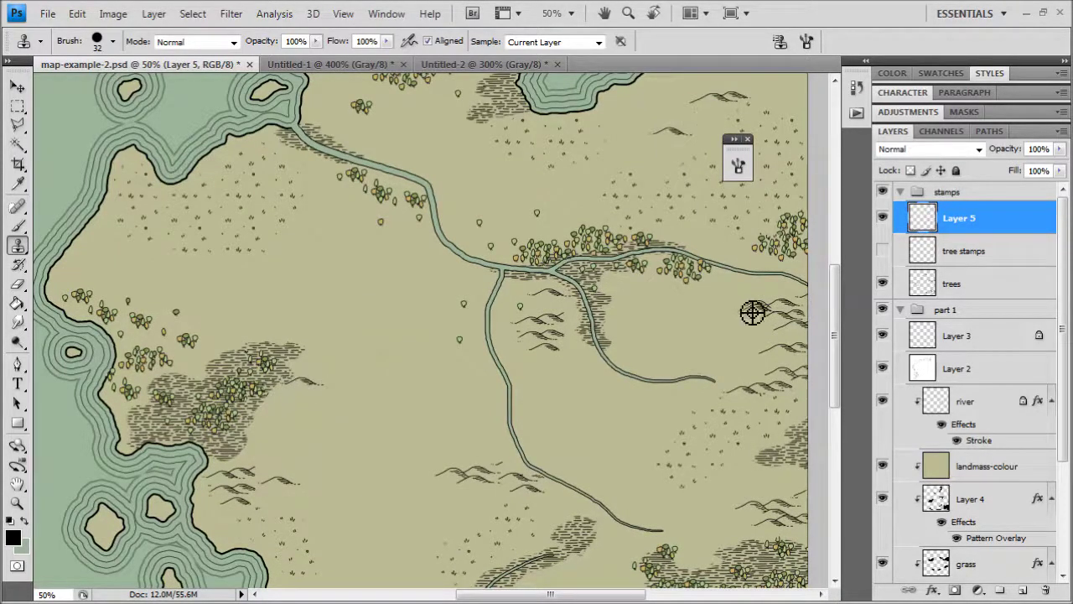
{"action": "mouse_move", "coordinate": [339, 408]}
{"action": "left_mouse_down"}
{"action": "mouse_move", "coordinate": [293, 414]}
{"action": "mouse_move", "coordinate": [350, 403]}
{"action": "left_mouse_up"}
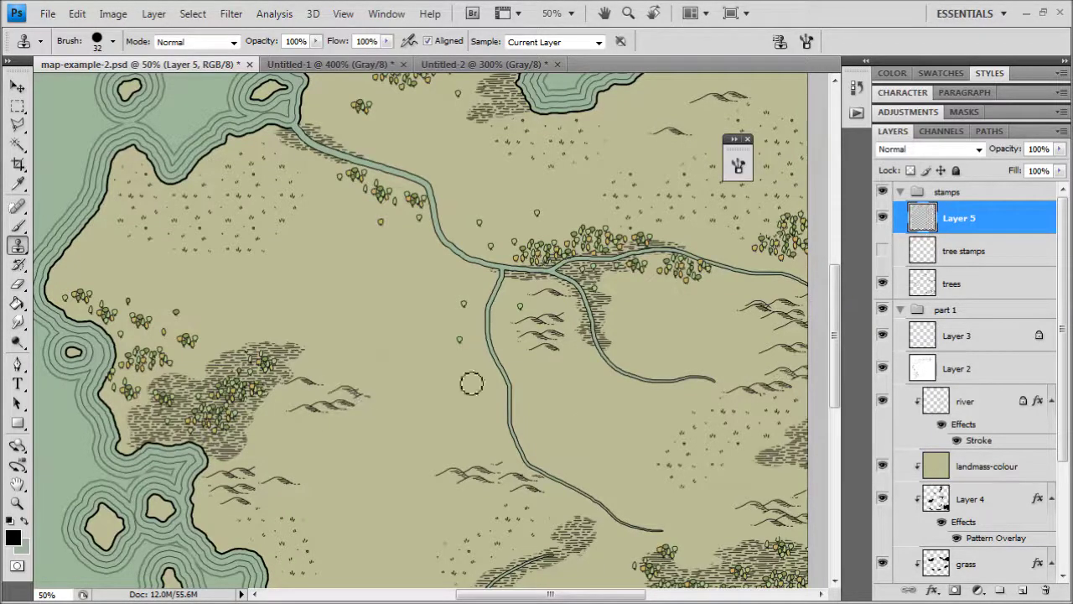
{"action": "left_click_drag", "start_coordinate": [320, 451], "coordinate": [317, 446]}
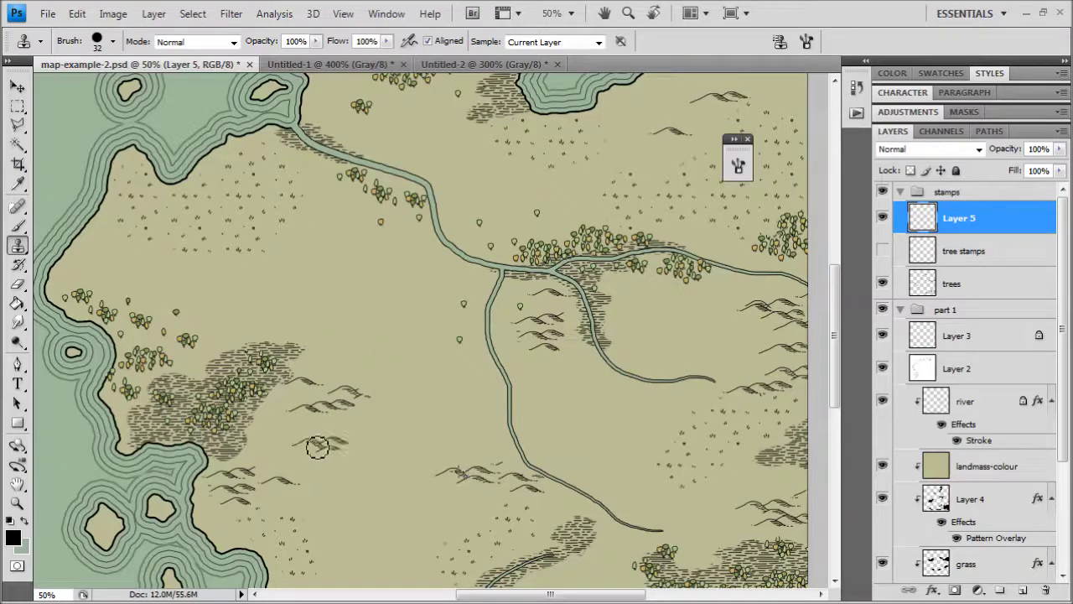
{"action": "scroll", "coordinate": [549, 369], "scroll_direction": "down", "scroll_amount": 2}
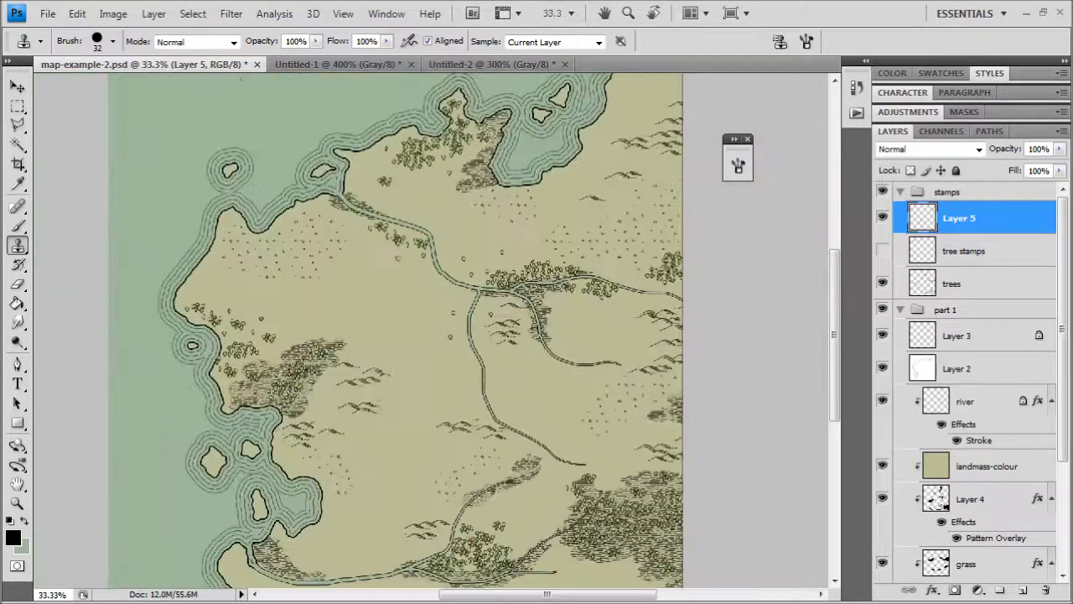
{"action": "scroll", "coordinate": [540, 385], "scroll_direction": "up", "scroll_amount": 2}
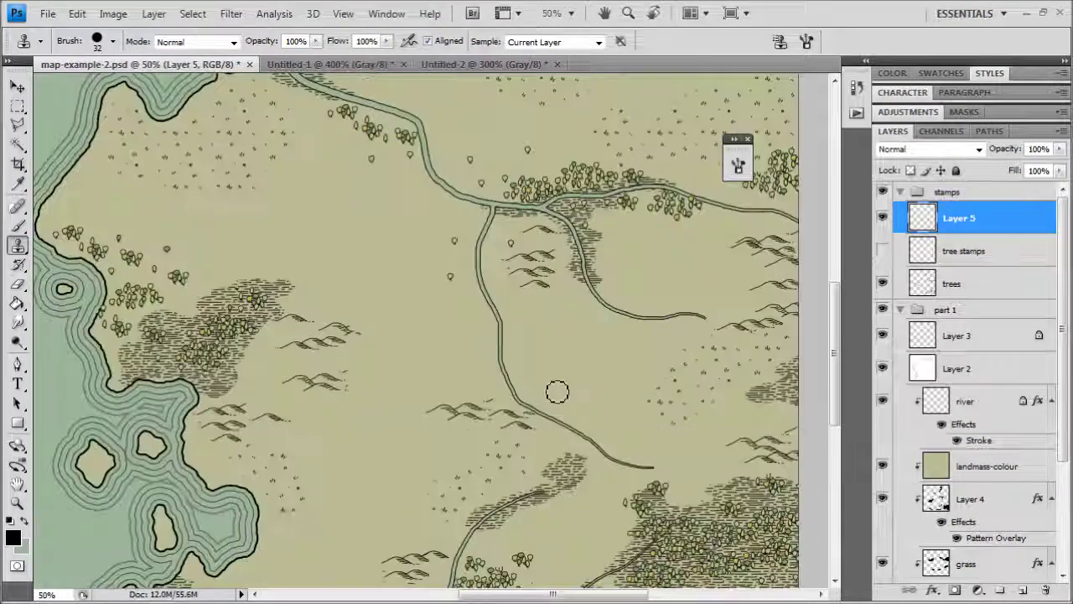
{"action": "mouse_move", "coordinate": [555, 388]}
{"action": "left_mouse_down"}
{"action": "mouse_move", "coordinate": [472, 444]}
{"action": "mouse_move", "coordinate": [412, 461]}
{"action": "mouse_move", "coordinate": [539, 479]}
{"action": "mouse_move", "coordinate": [402, 403]}
{"action": "mouse_move", "coordinate": [350, 248]}
{"action": "mouse_move", "coordinate": [567, 259]}
{"action": "mouse_move", "coordinate": [551, 363]}
{"action": "mouse_move", "coordinate": [461, 411]}
{"action": "mouse_move", "coordinate": [343, 314]}
{"action": "mouse_move", "coordinate": [443, 271]}
{"action": "mouse_move", "coordinate": [456, 436]}
{"action": "mouse_move", "coordinate": [546, 355]}
{"action": "mouse_move", "coordinate": [430, 283]}
{"action": "mouse_move", "coordinate": [414, 223]}
{"action": "mouse_move", "coordinate": [490, 412]}
{"action": "mouse_move", "coordinate": [701, 376]}
{"action": "mouse_move", "coordinate": [489, 338]}
{"action": "mouse_move", "coordinate": [468, 250]}
{"action": "mouse_move", "coordinate": [482, 419]}
{"action": "mouse_move", "coordinate": [514, 419]}
{"action": "left_mouse_up"}
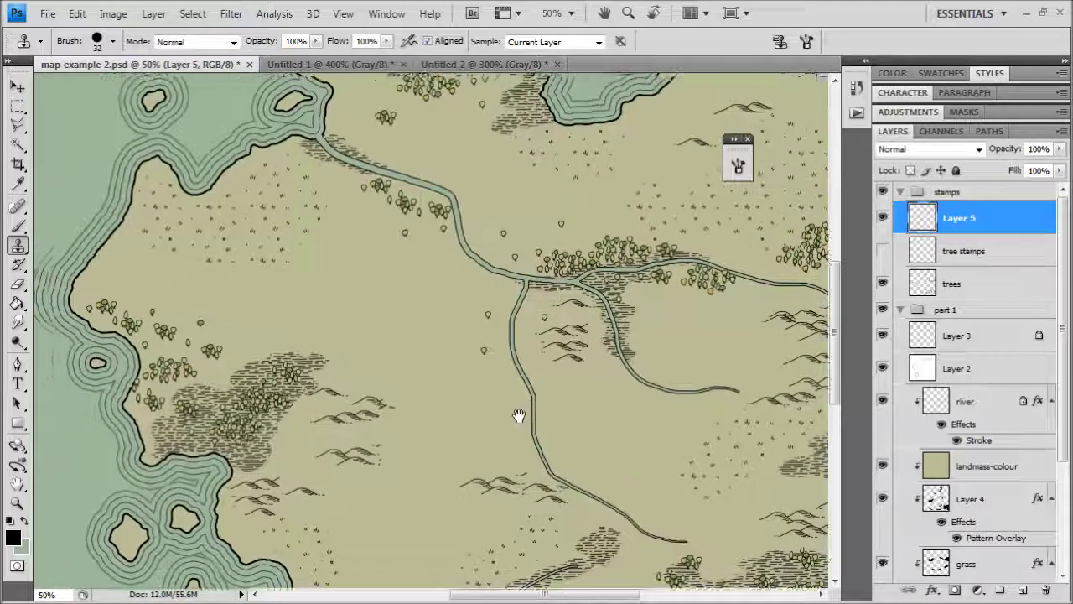